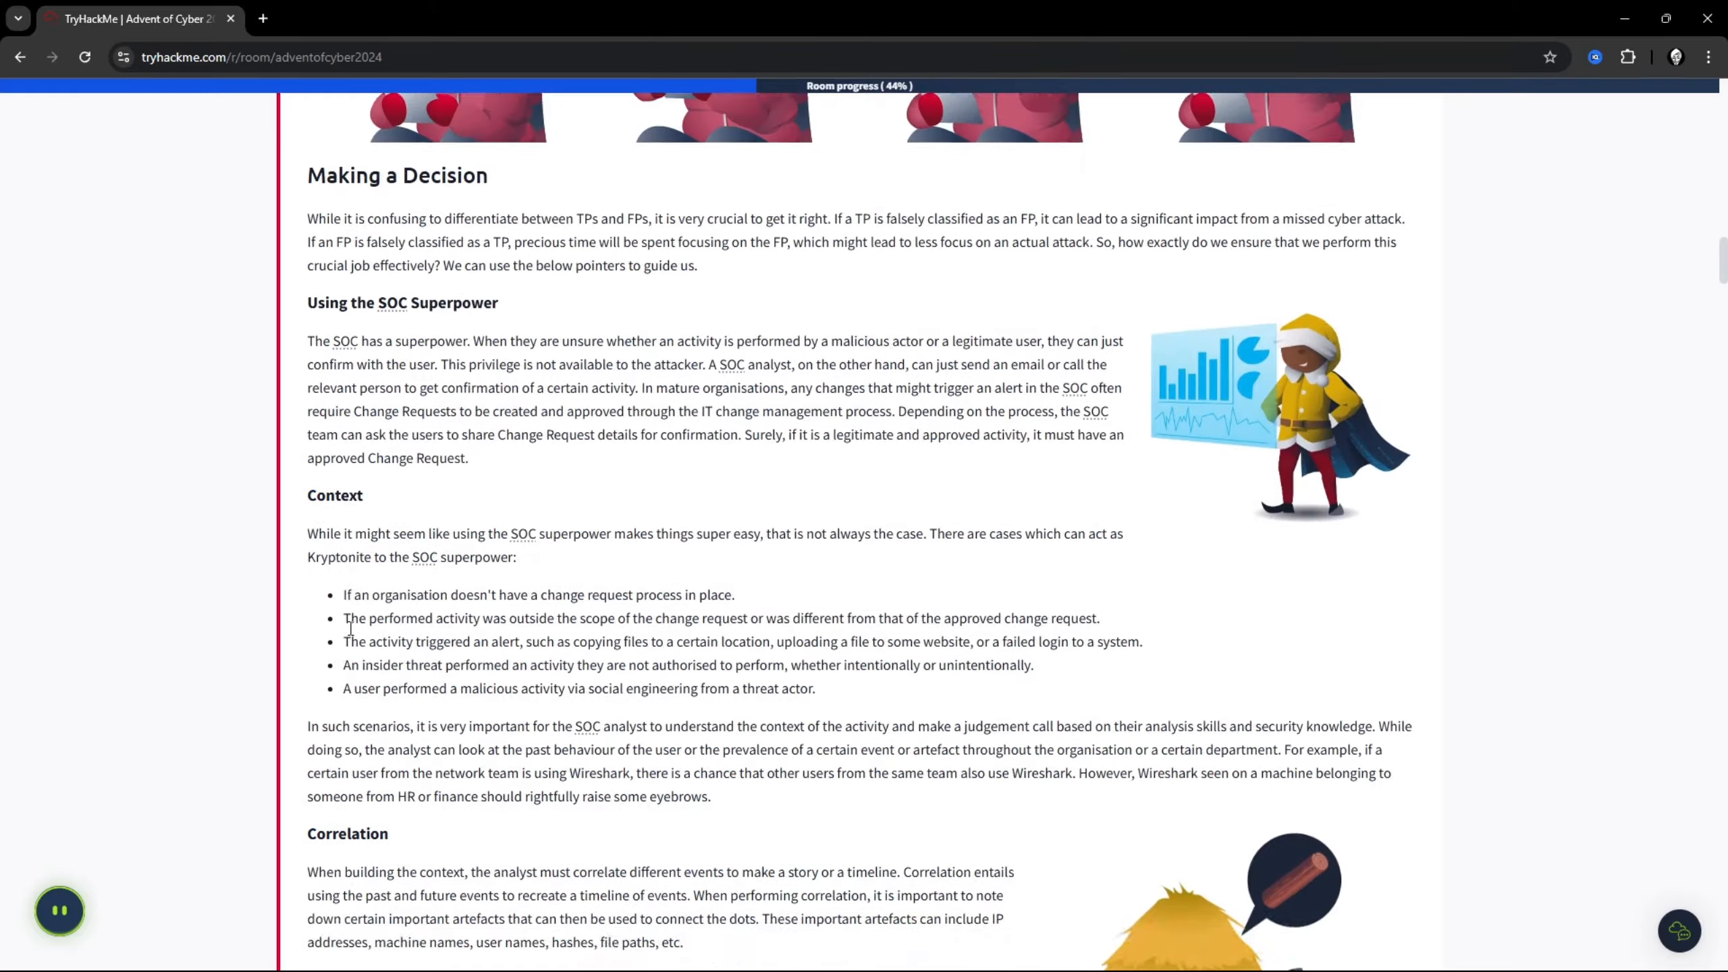
# Step: Read the SOC story introduction and the True Positives or False Positives section, including its illustration
pyautogui.scroll(-8, 367, 613)
pyautogui.scroll(10, 386, 588)
pyautogui.scroll(8, 386, 589)
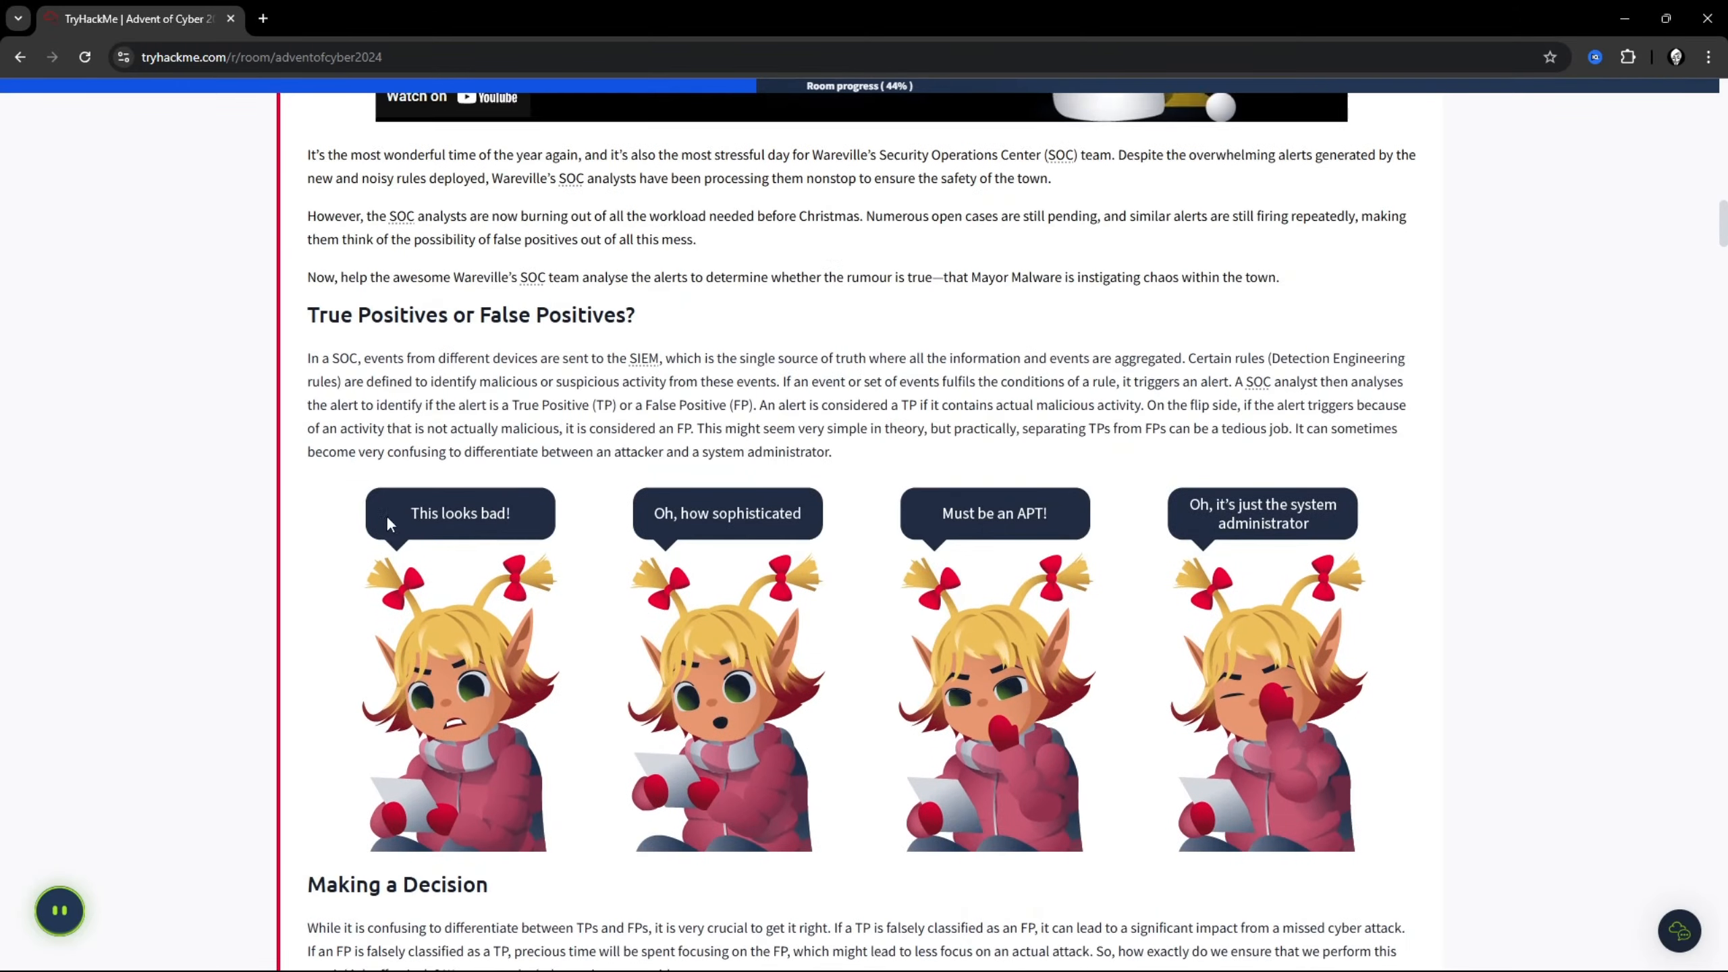
pyautogui.moveTo(325, 251); pyautogui.dragTo(1146, 398)
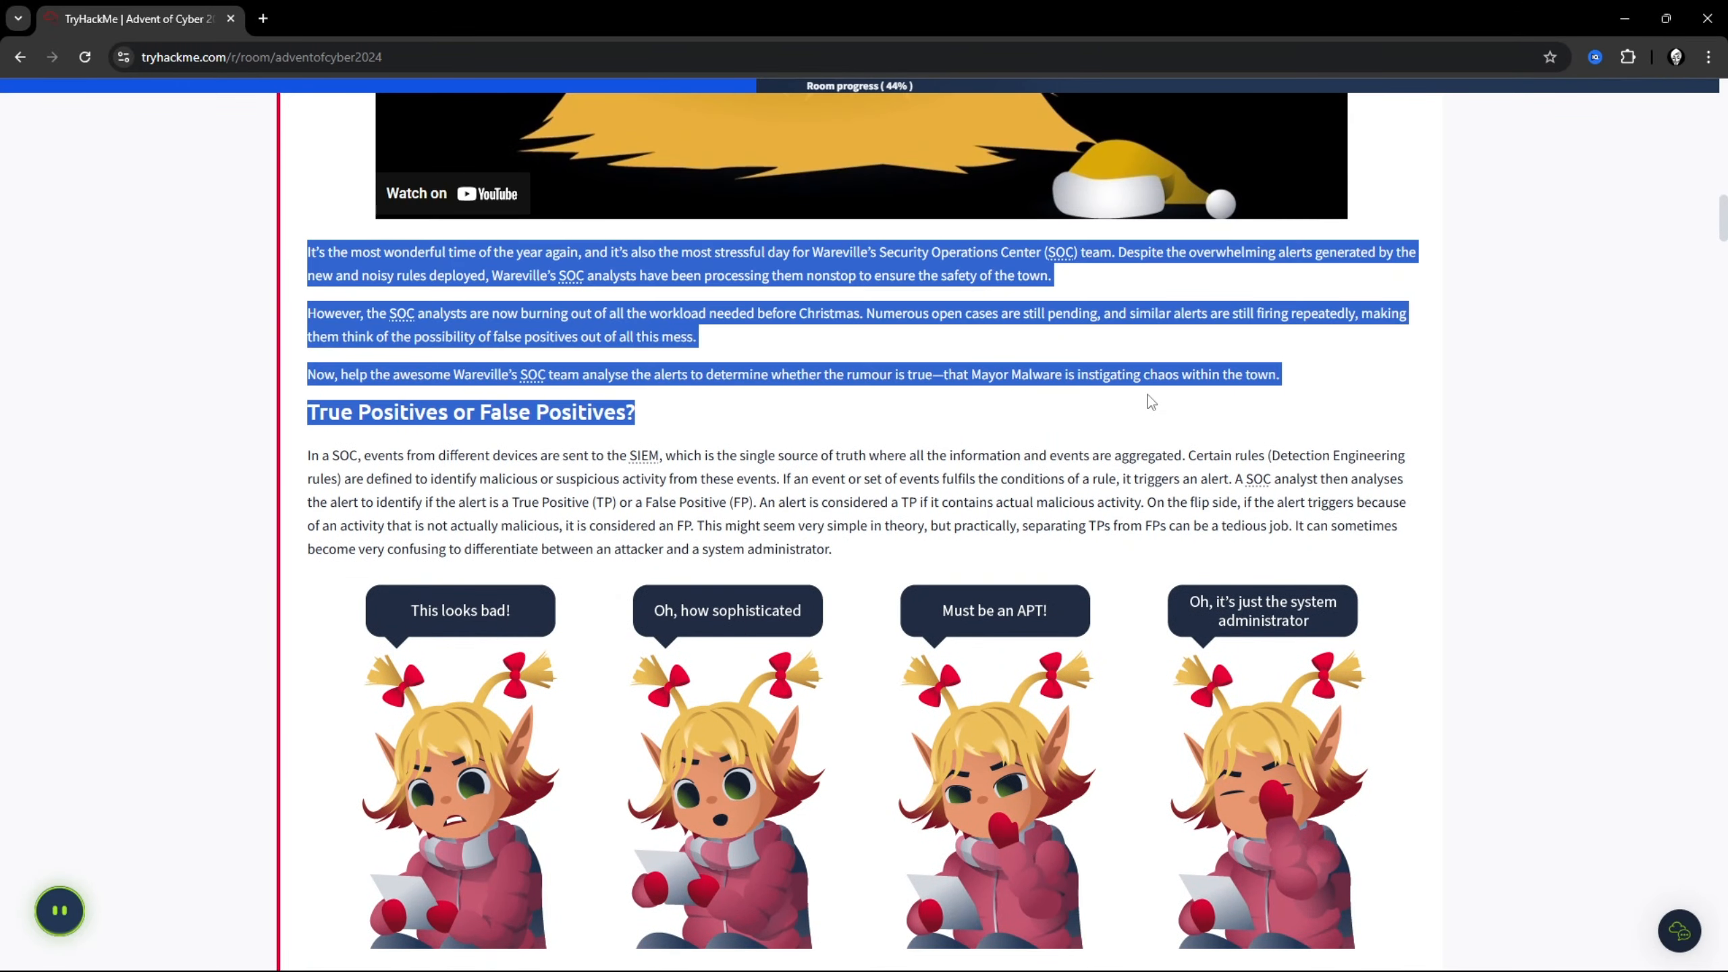
pyautogui.click(757, 450)
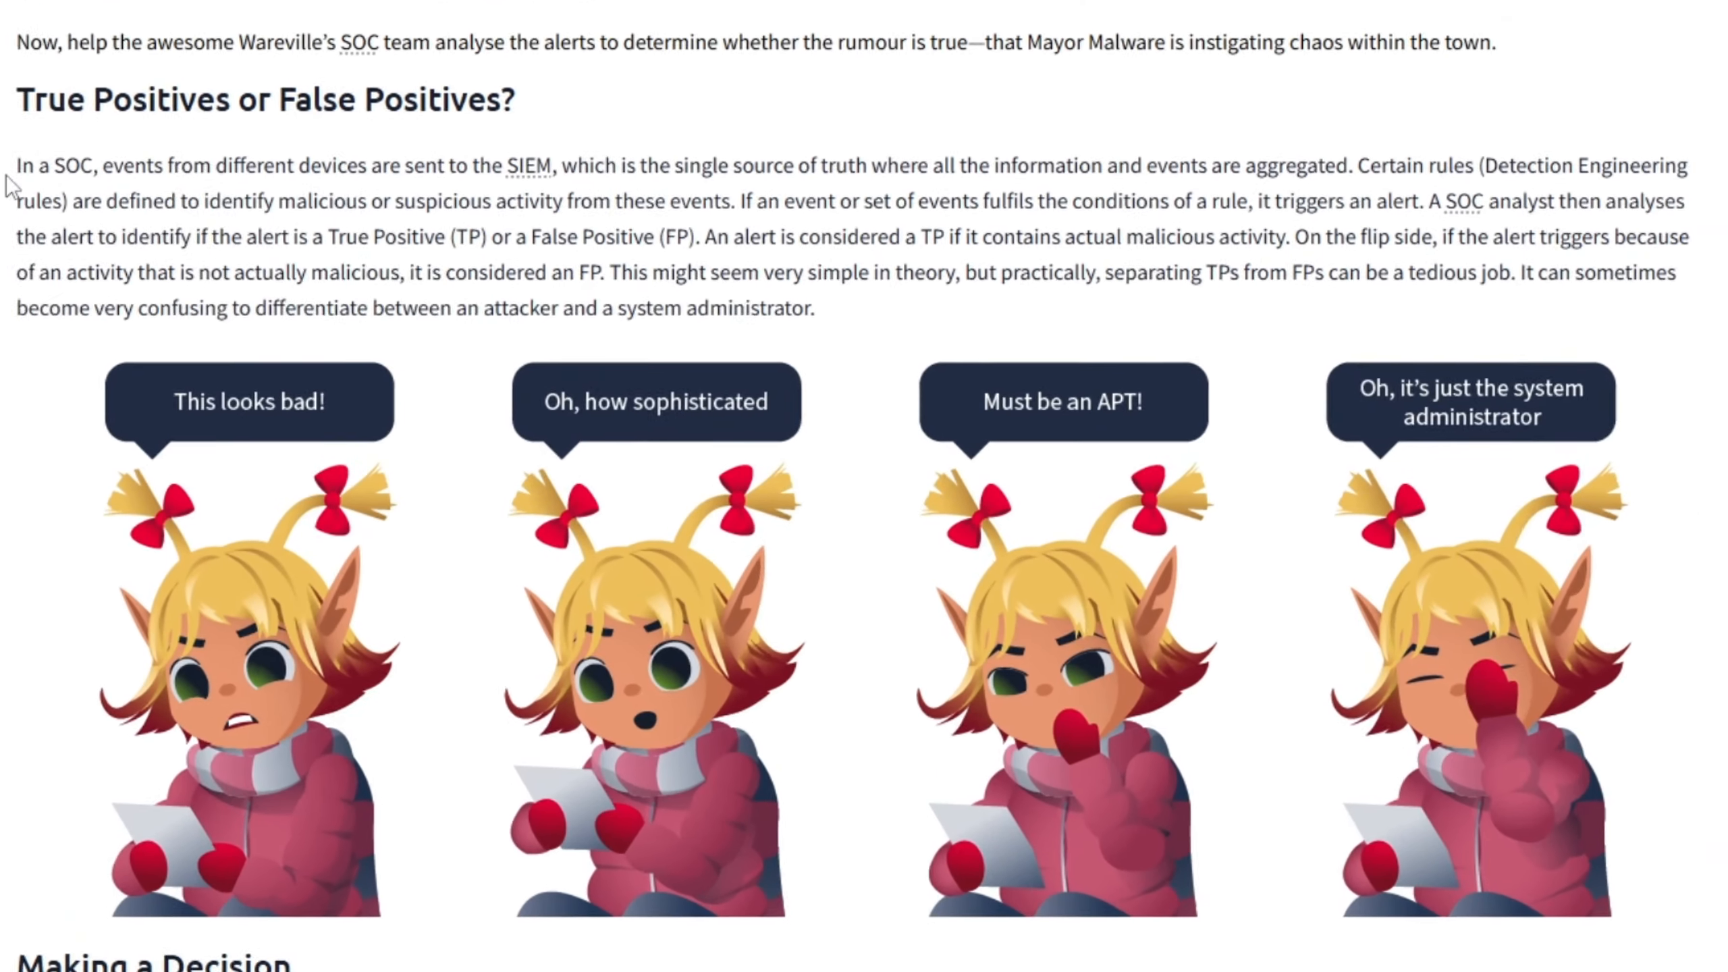
pyautogui.moveTo(13, 101); pyautogui.dragTo(348, 162)
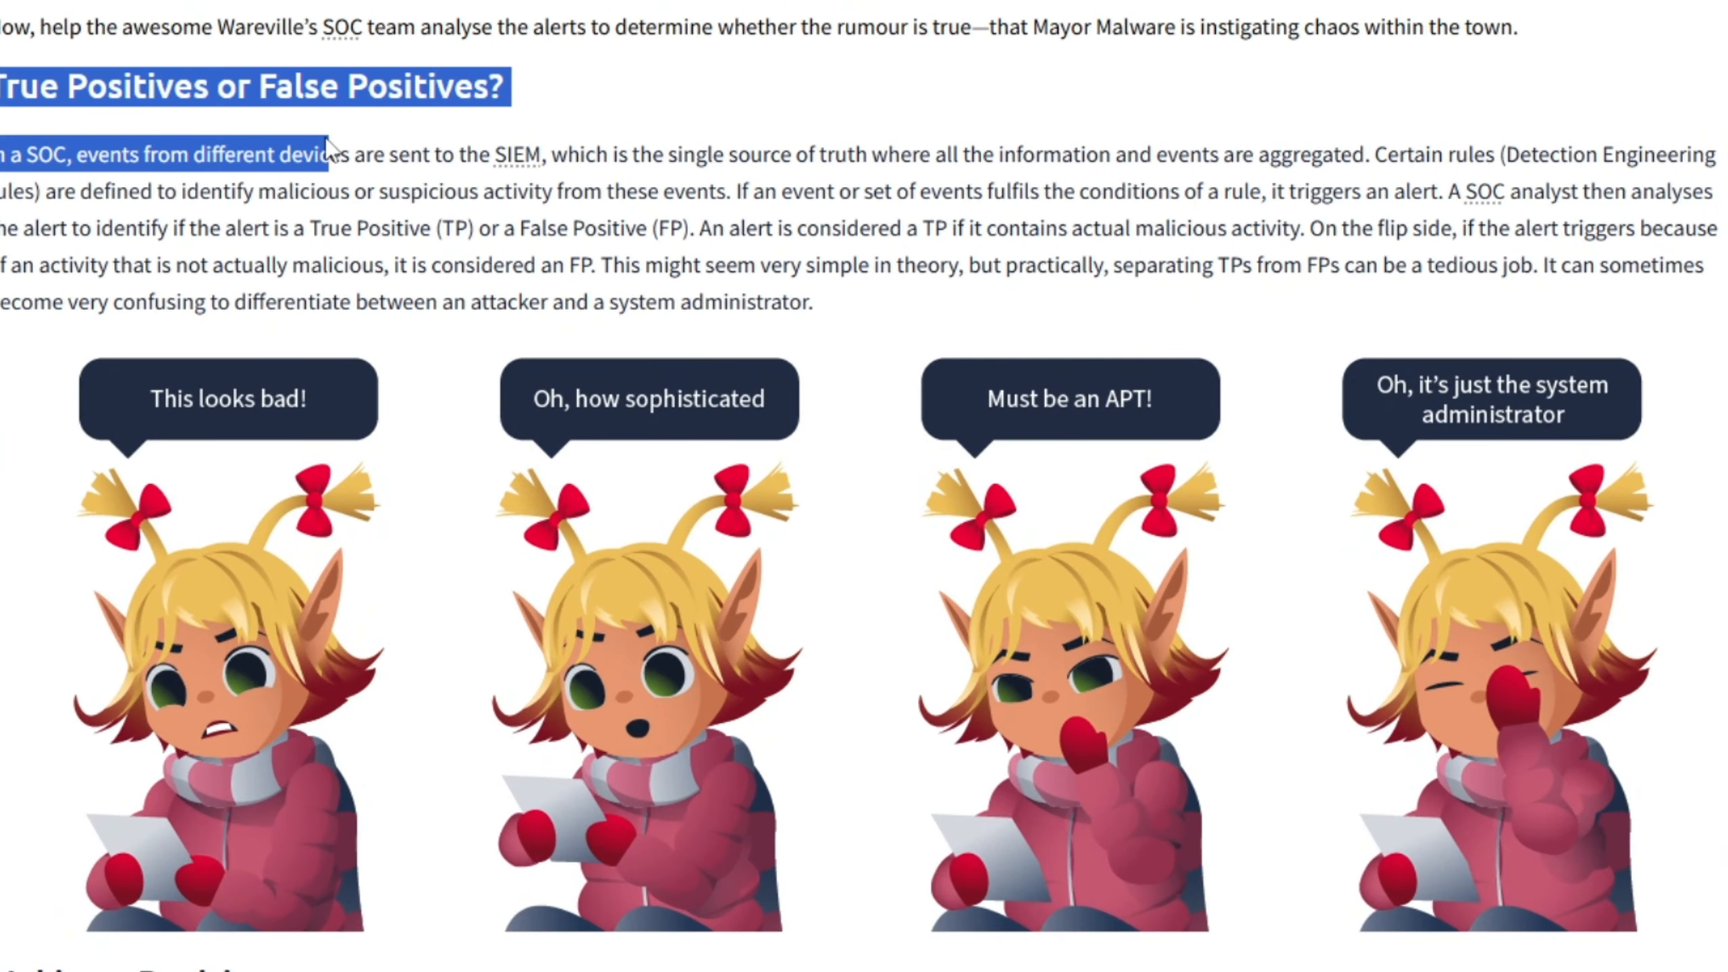
pyautogui.click(165, 271)
pyautogui.moveTo(704, 625); pyautogui.dragTo(1452, 736)
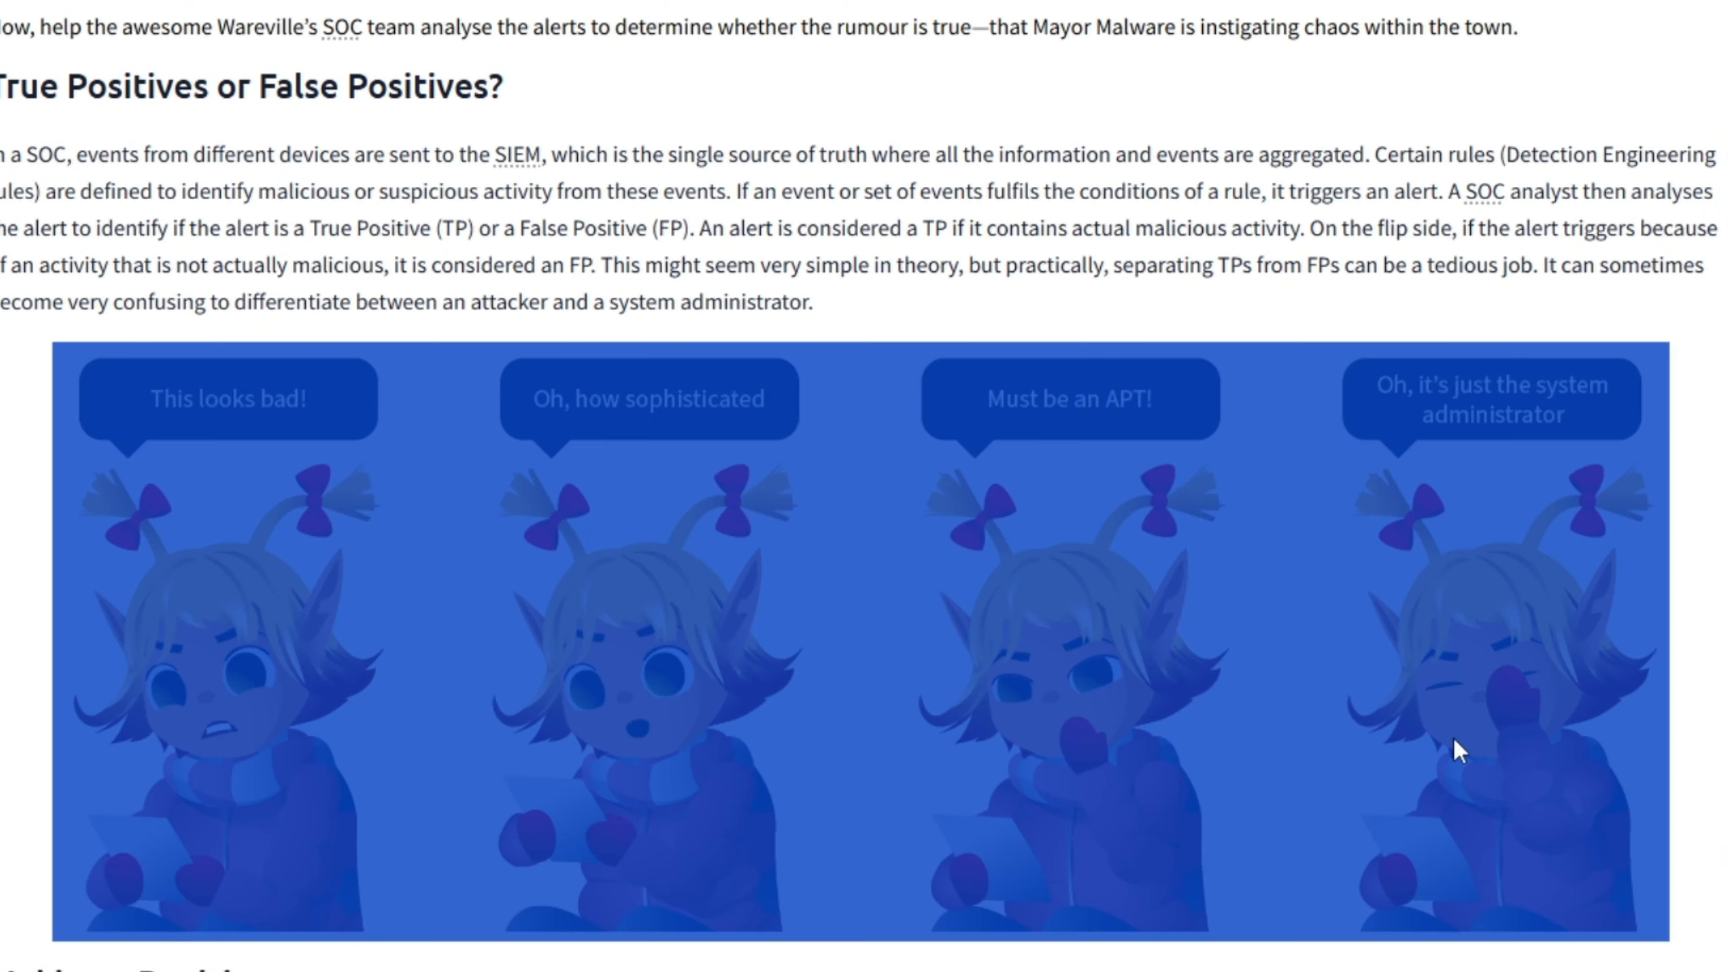
pyautogui.click(1454, 737)
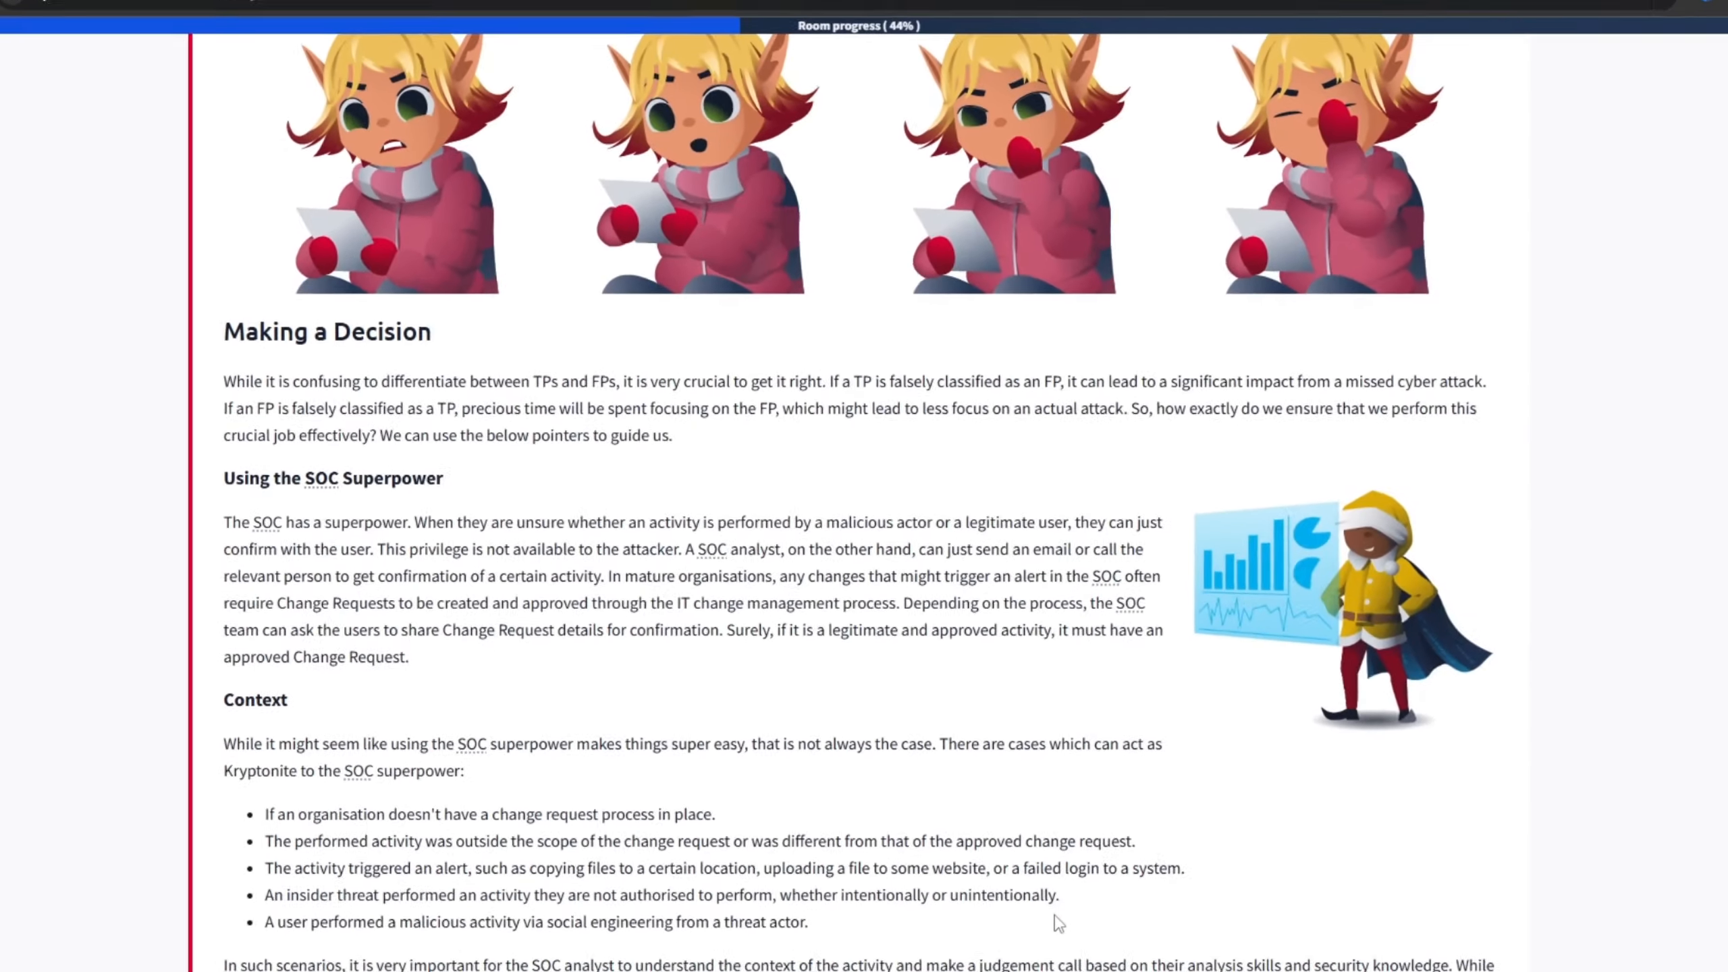
# Step: Start the target machine for the Elastic SIEM task from its Connection Details section
pyautogui.scroll(-2, 1028, 859)
pyautogui.scroll(-3, 1029, 860)
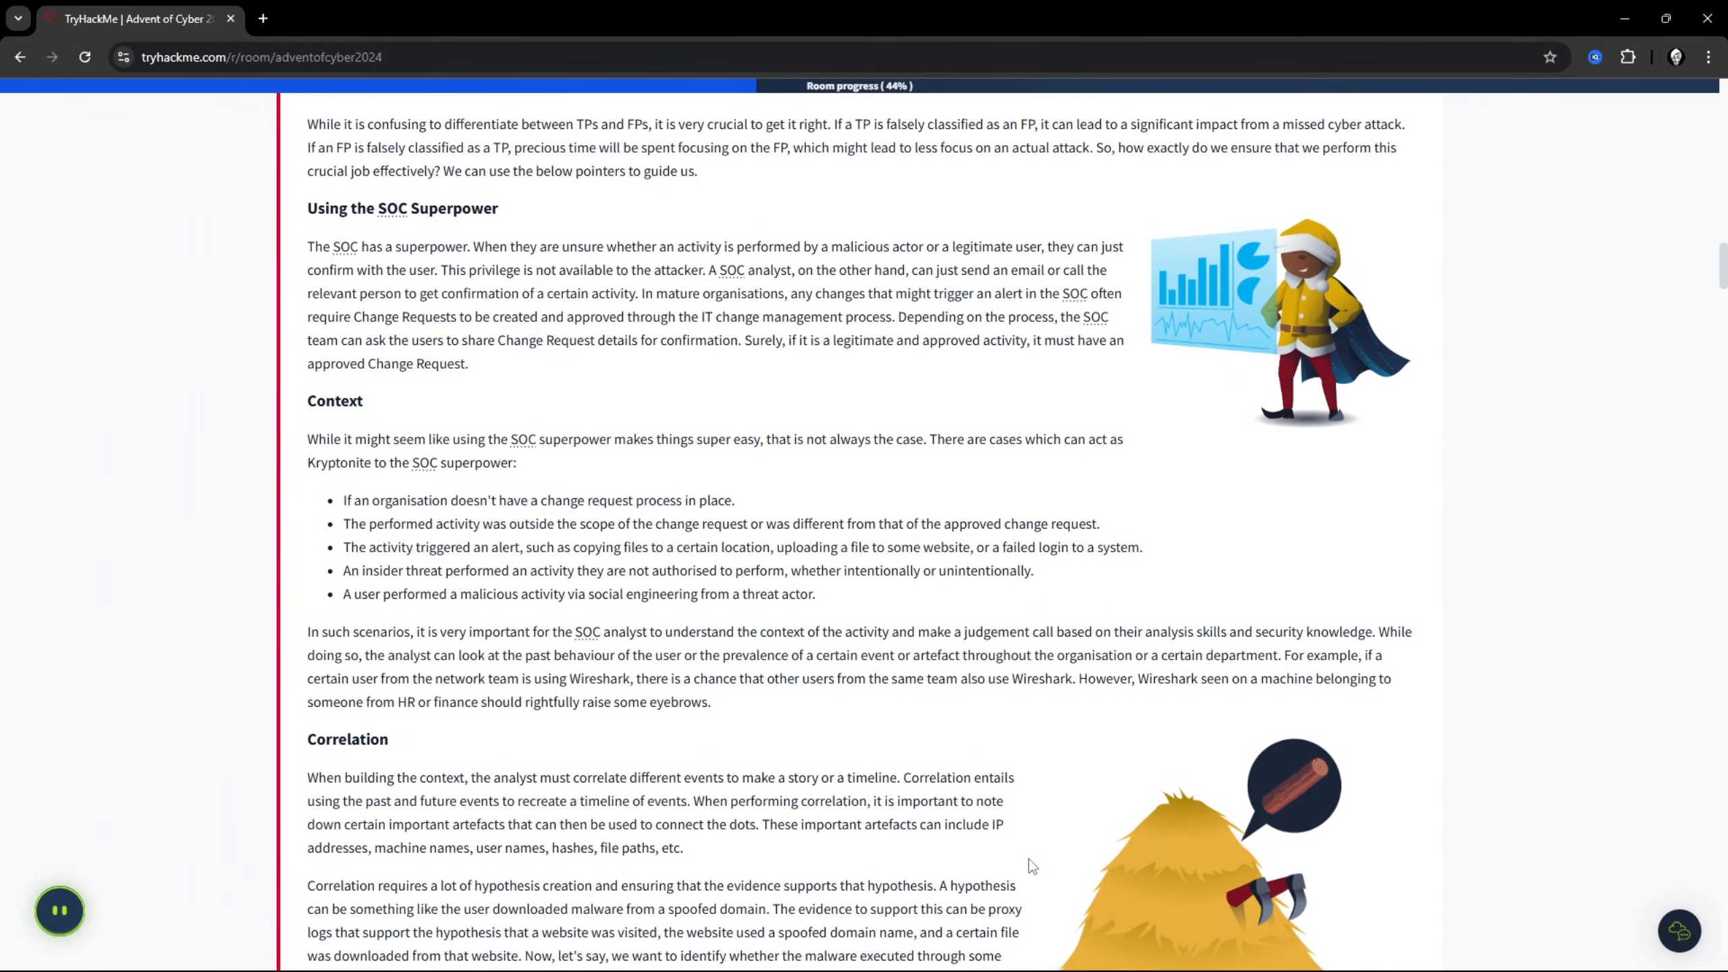
pyautogui.scroll(-5, 811, 450)
pyautogui.scroll(-10, 811, 451)
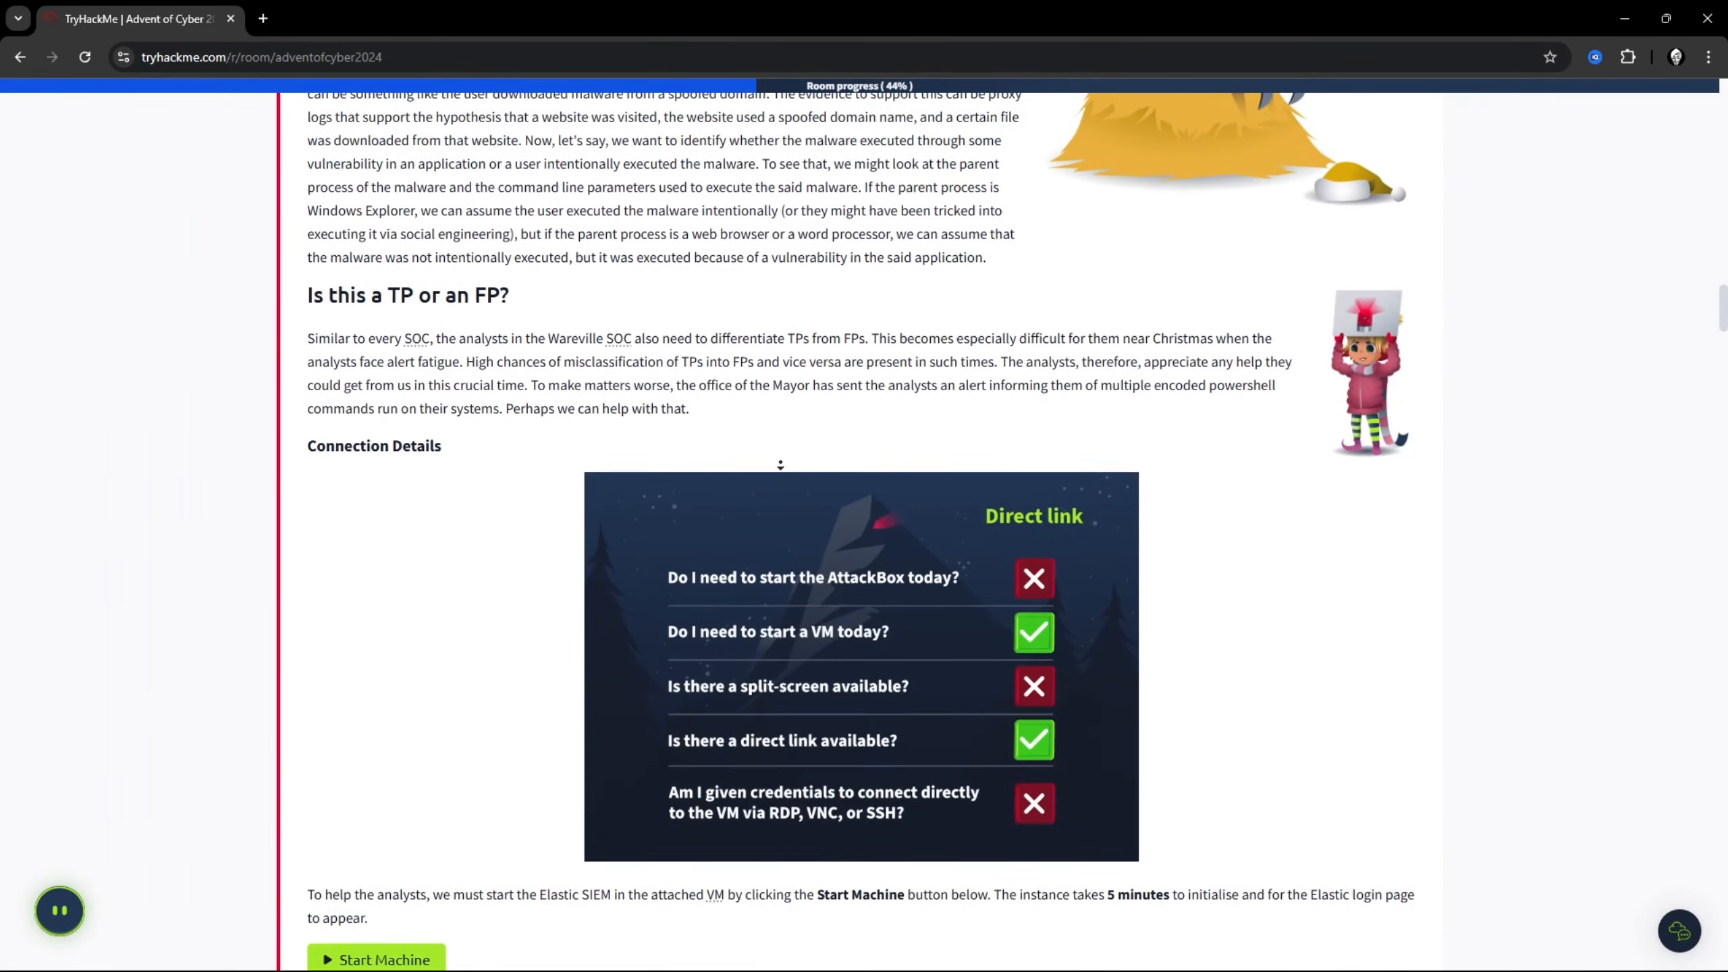
pyautogui.scroll(-1, 780, 460)
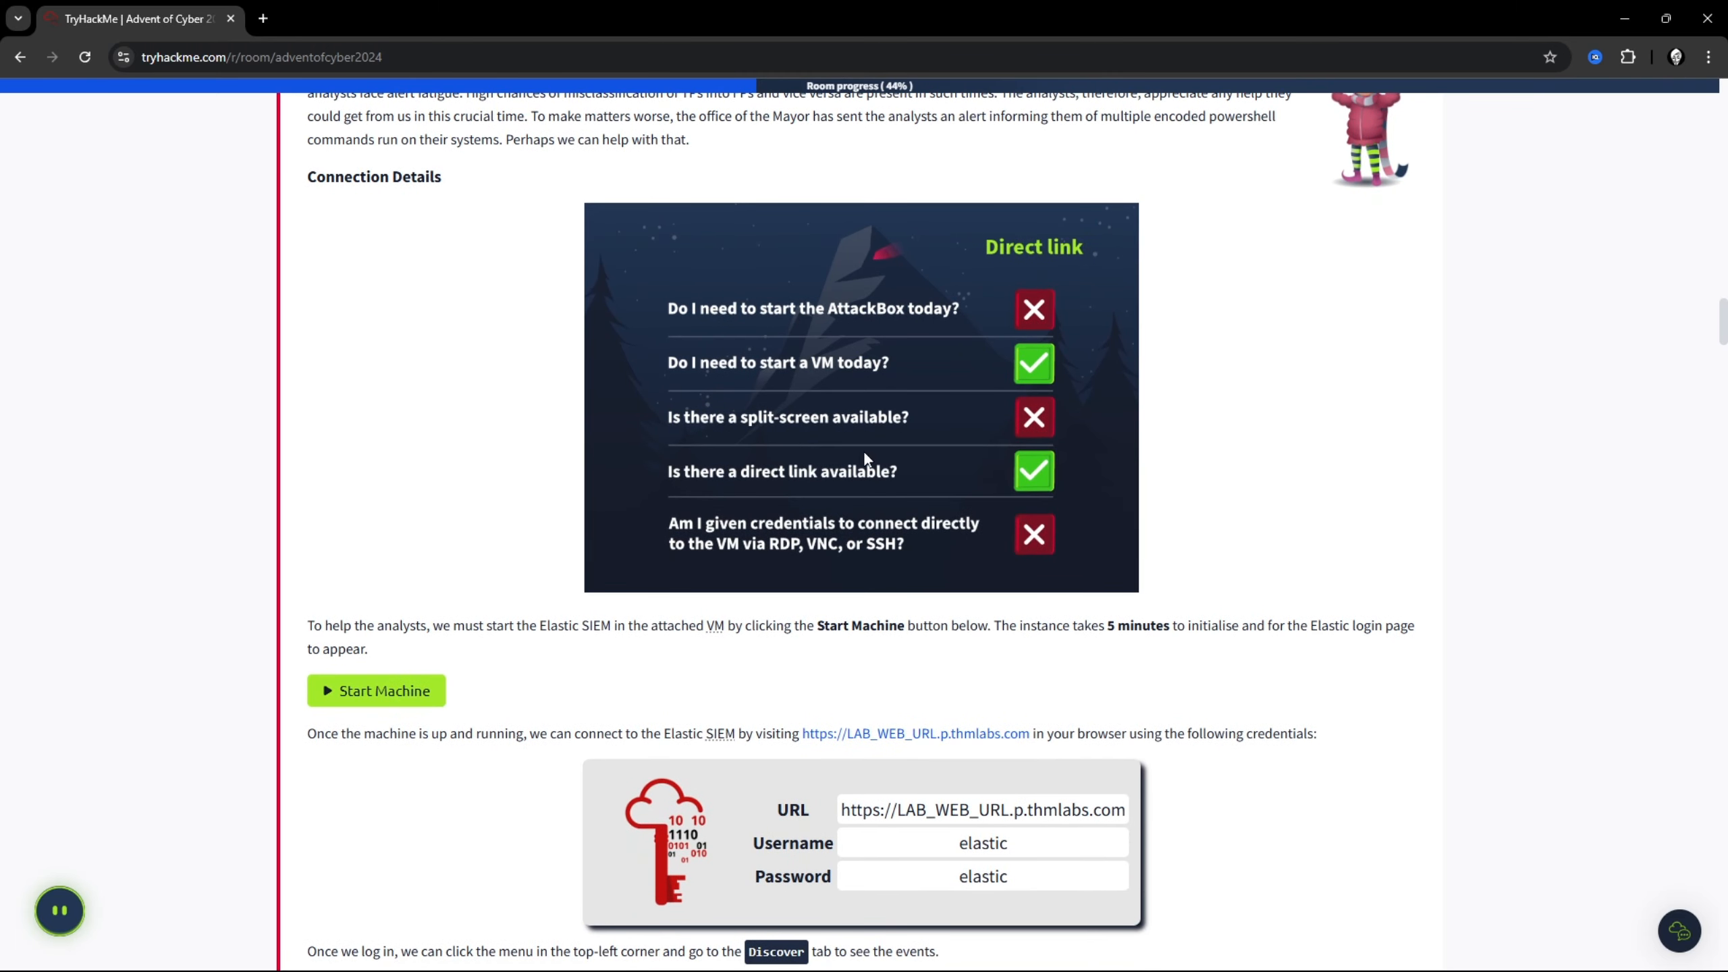
pyautogui.click(384, 691)
# Step: Skim the login credentials and the Elastic walkthrough through to the end of the task
pyautogui.scroll(-3, 405, 711)
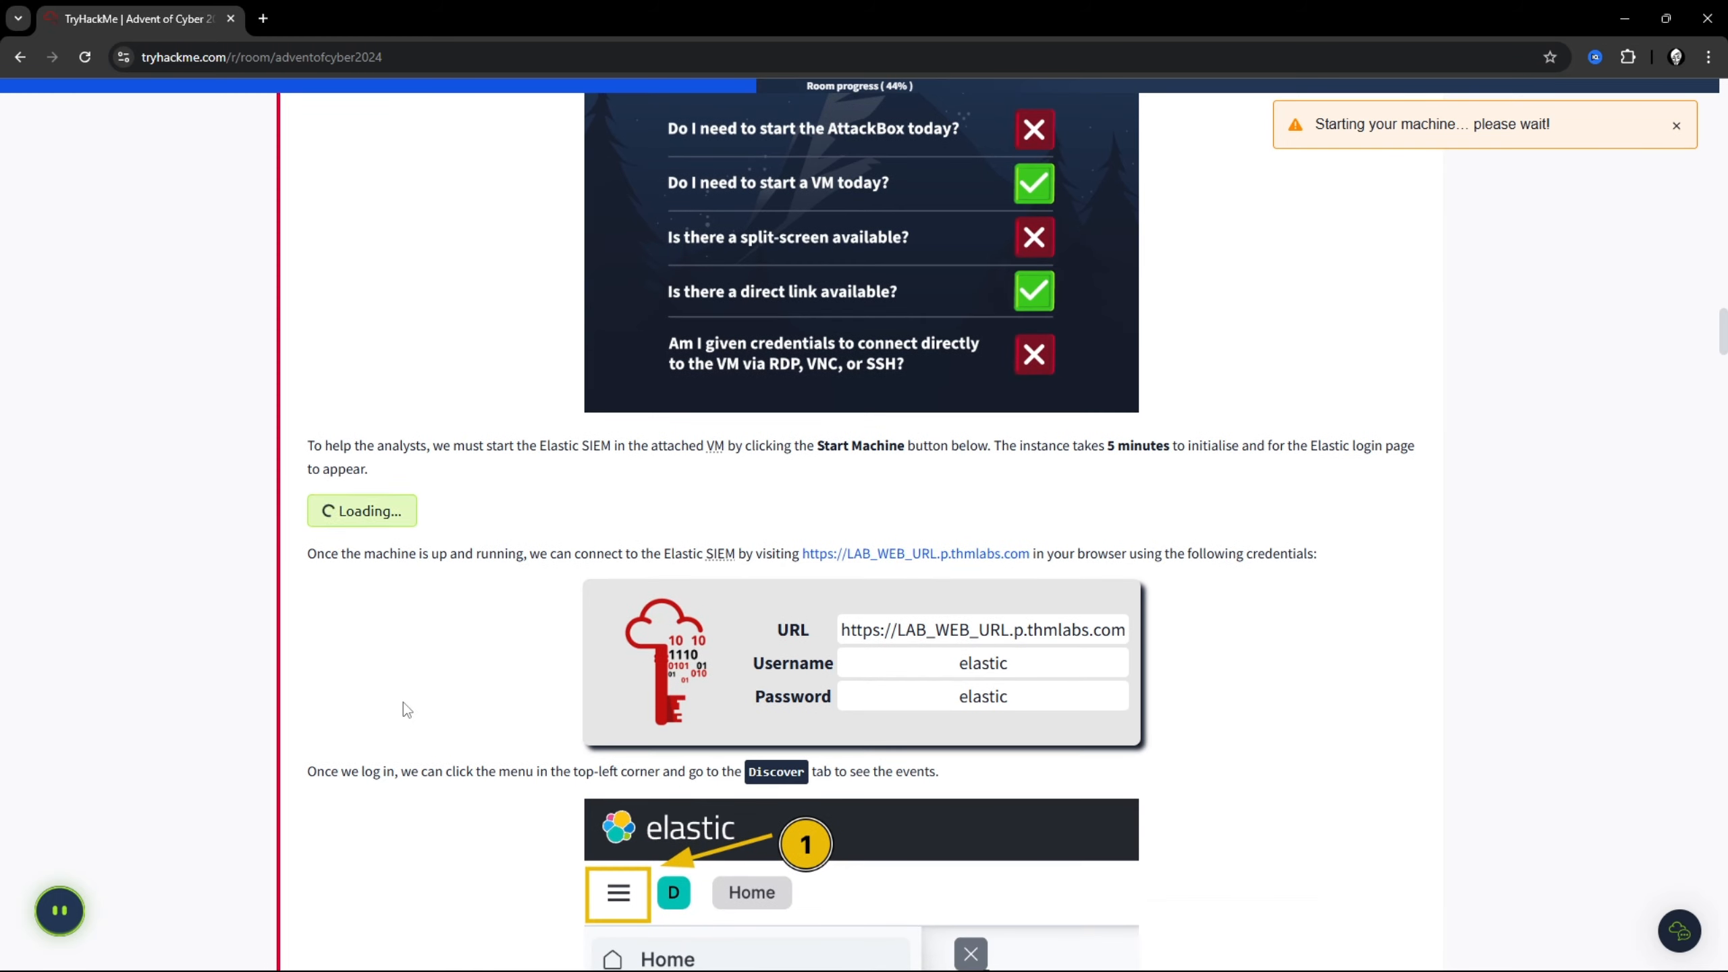
pyautogui.scroll(-4, 445, 687)
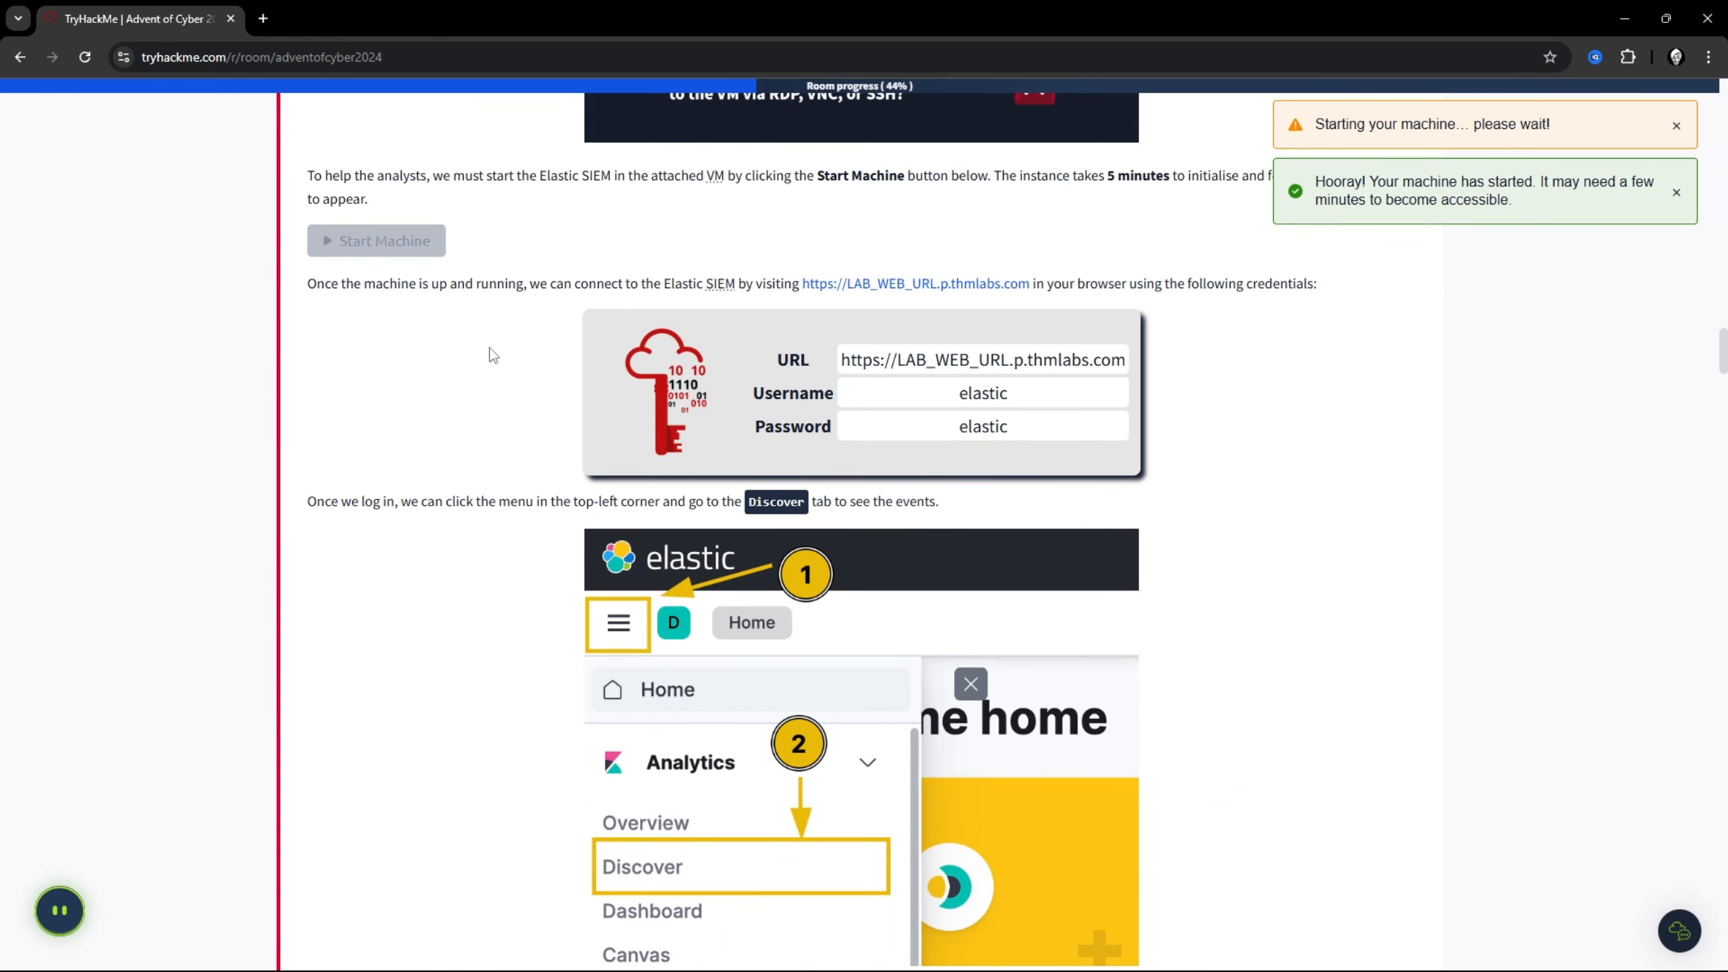
pyautogui.scroll(3, 492, 351)
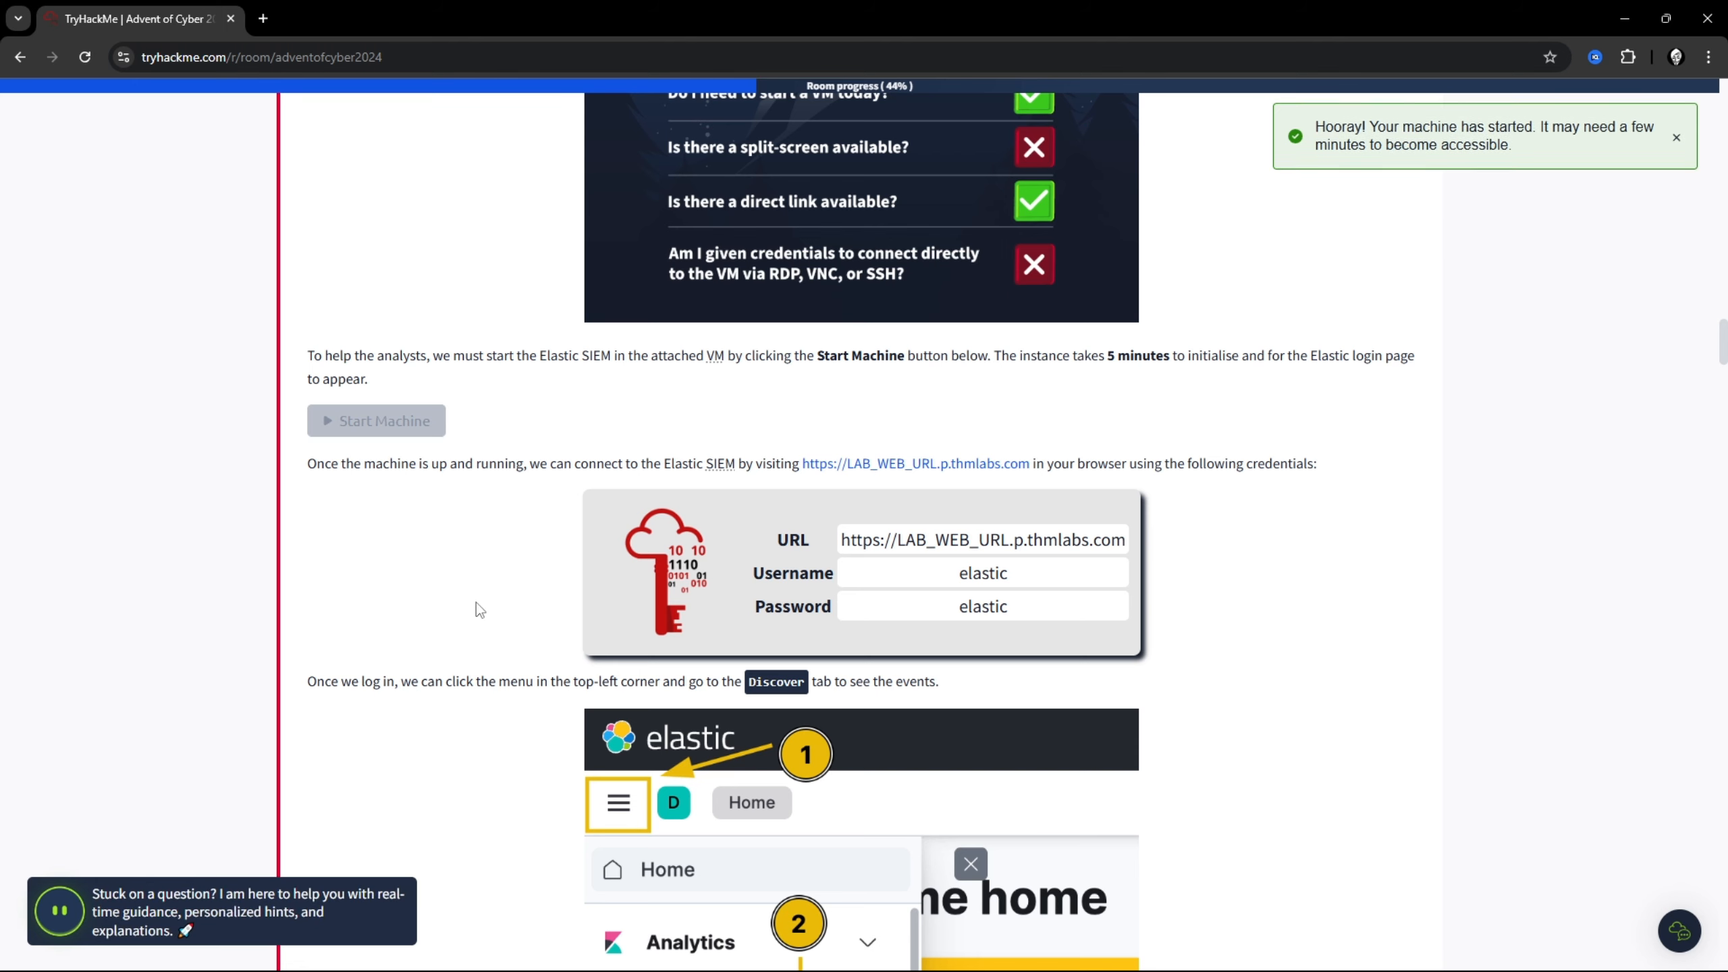
pyautogui.scroll(-2, 481, 644)
pyautogui.scroll(-12, 480, 645)
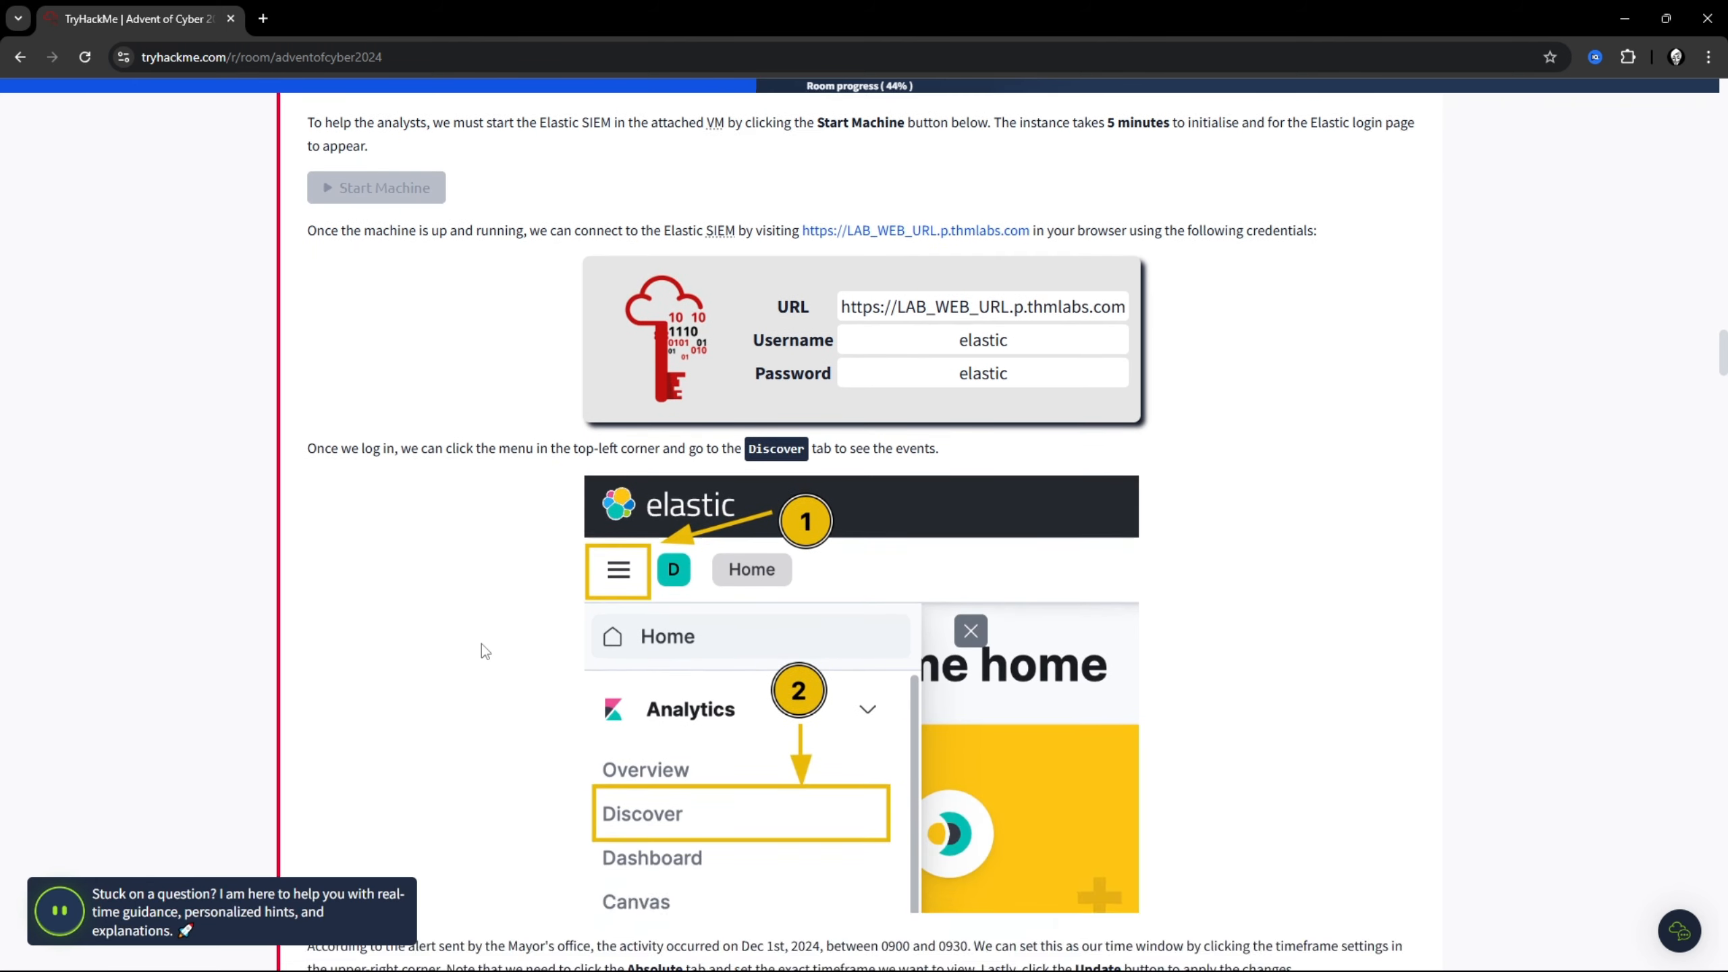
pyautogui.scroll(-8, 481, 651)
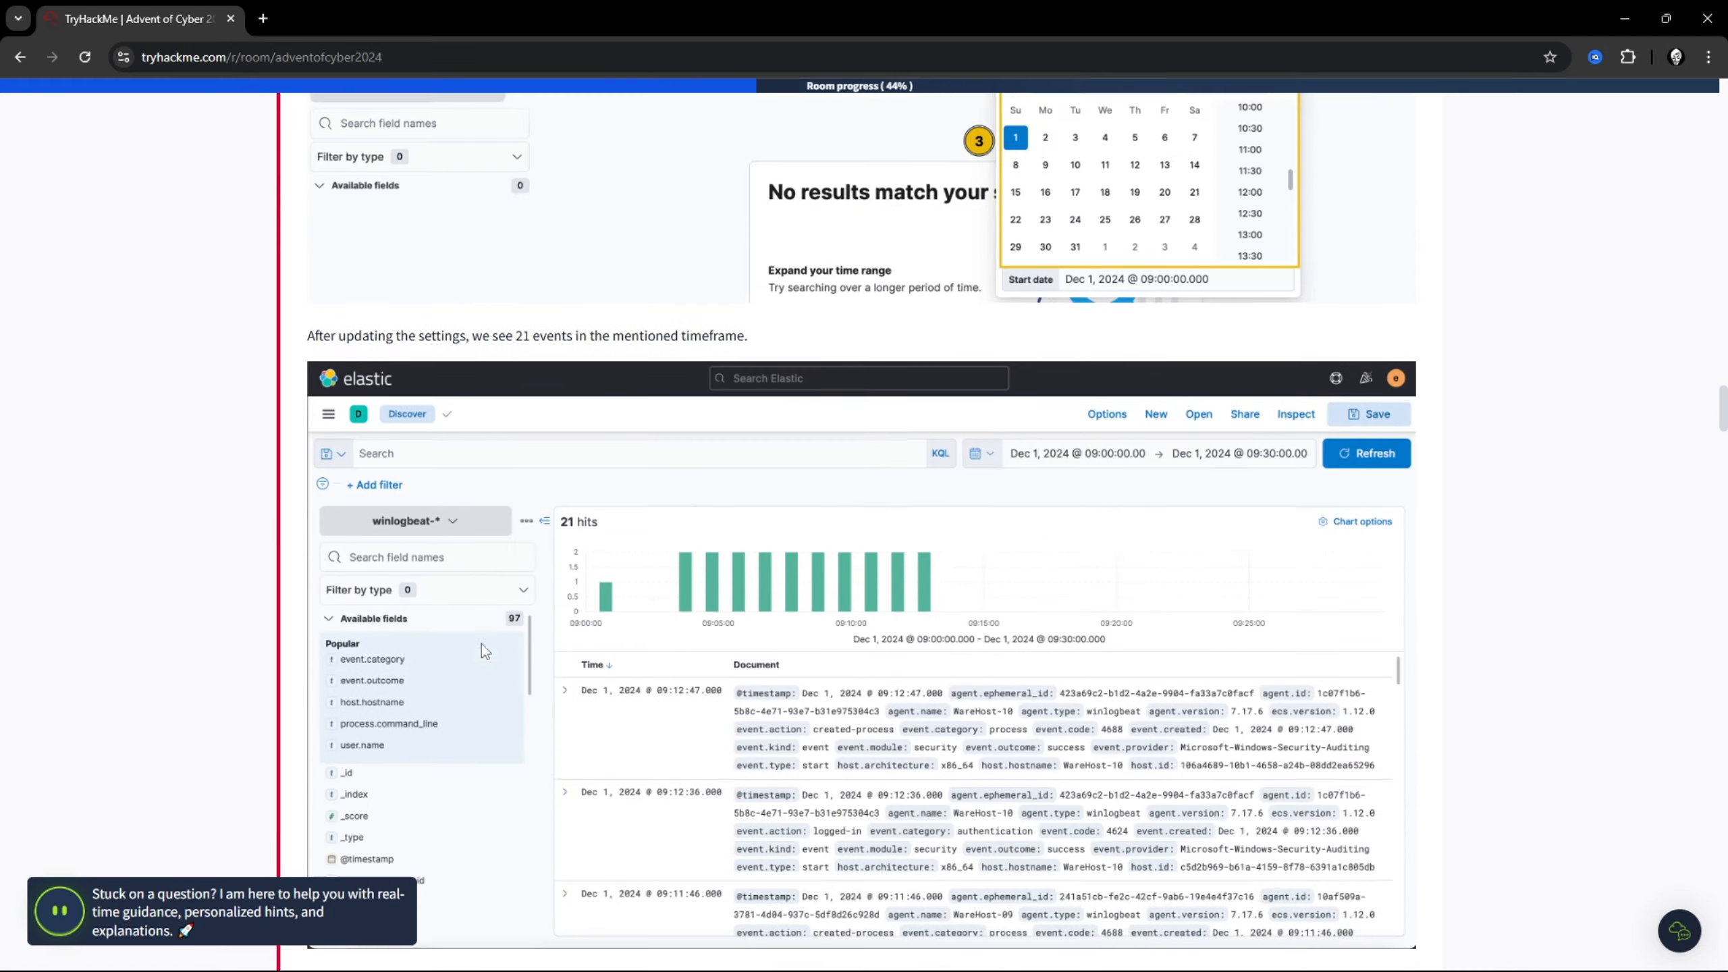
pyautogui.scroll(-18, 481, 643)
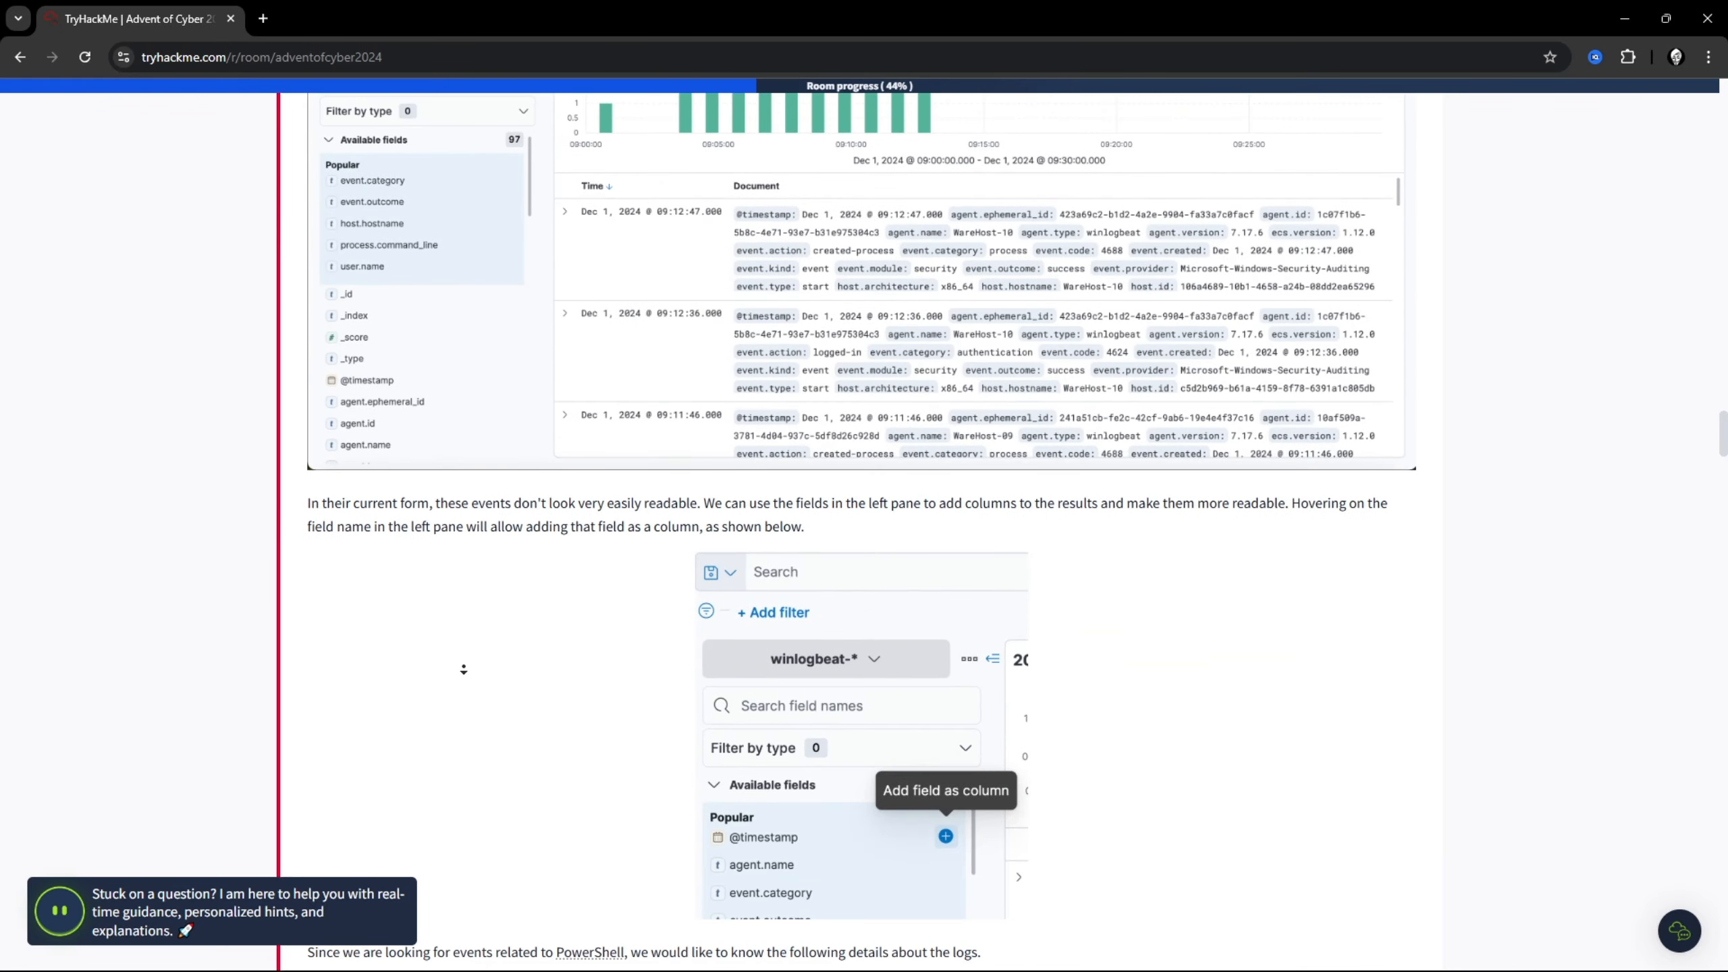
pyautogui.scroll(-20, 371, 728)
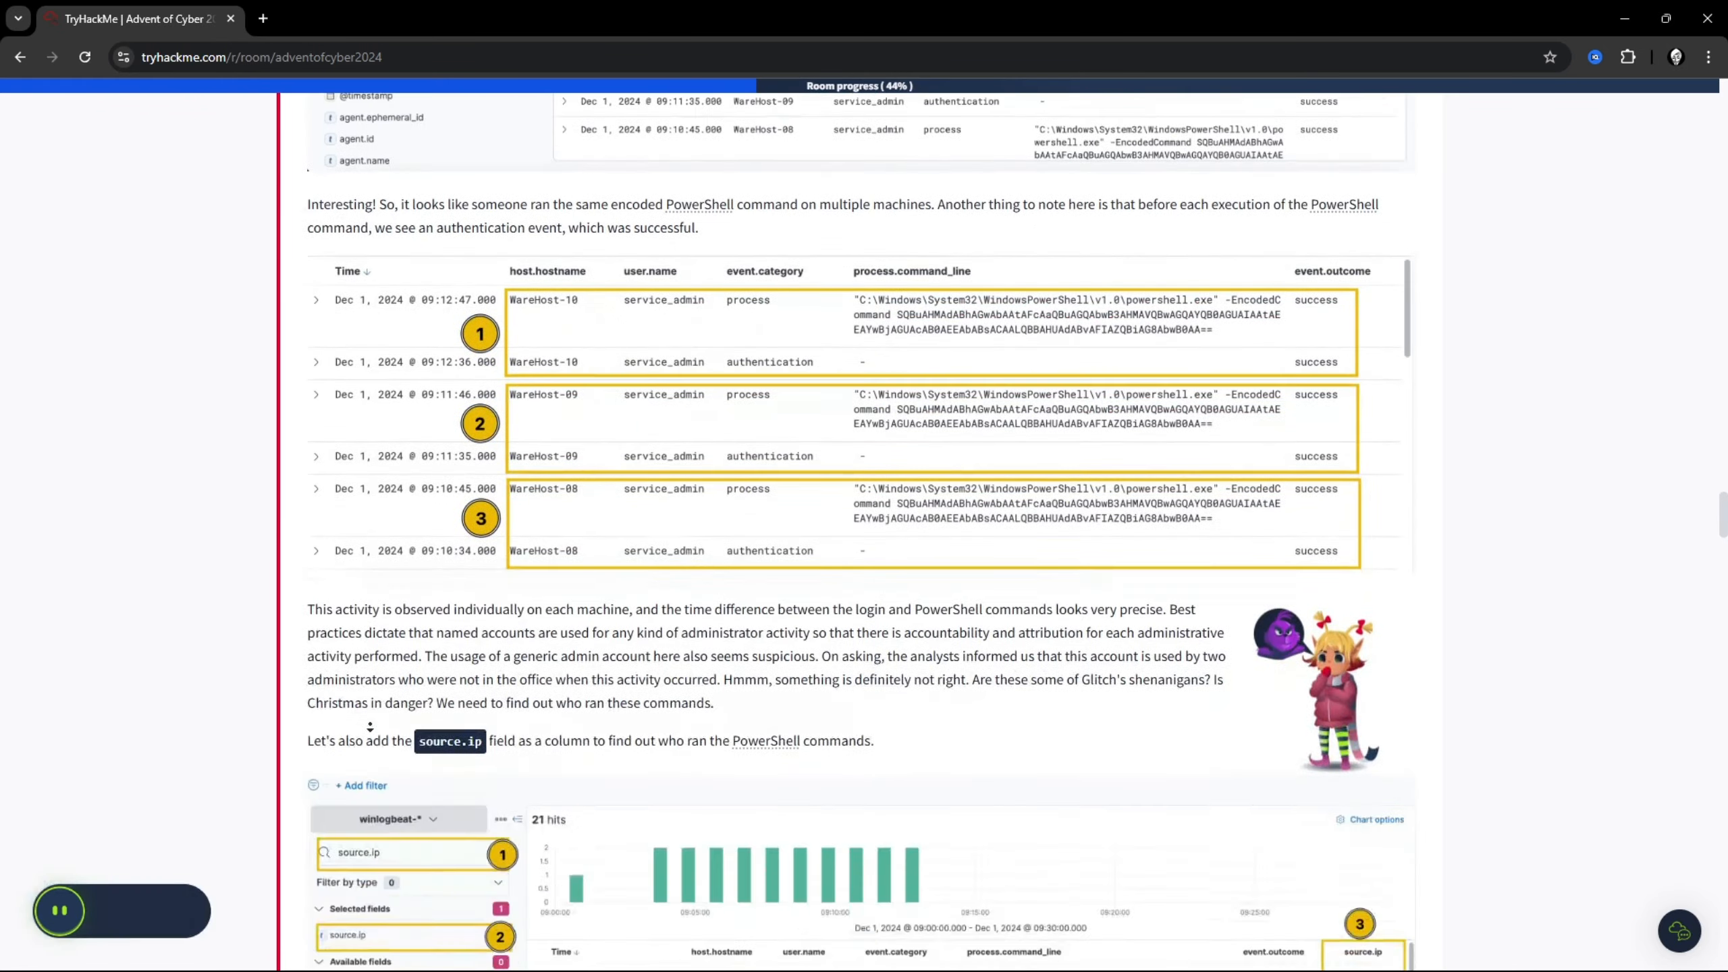
pyautogui.scroll(-20, 372, 736)
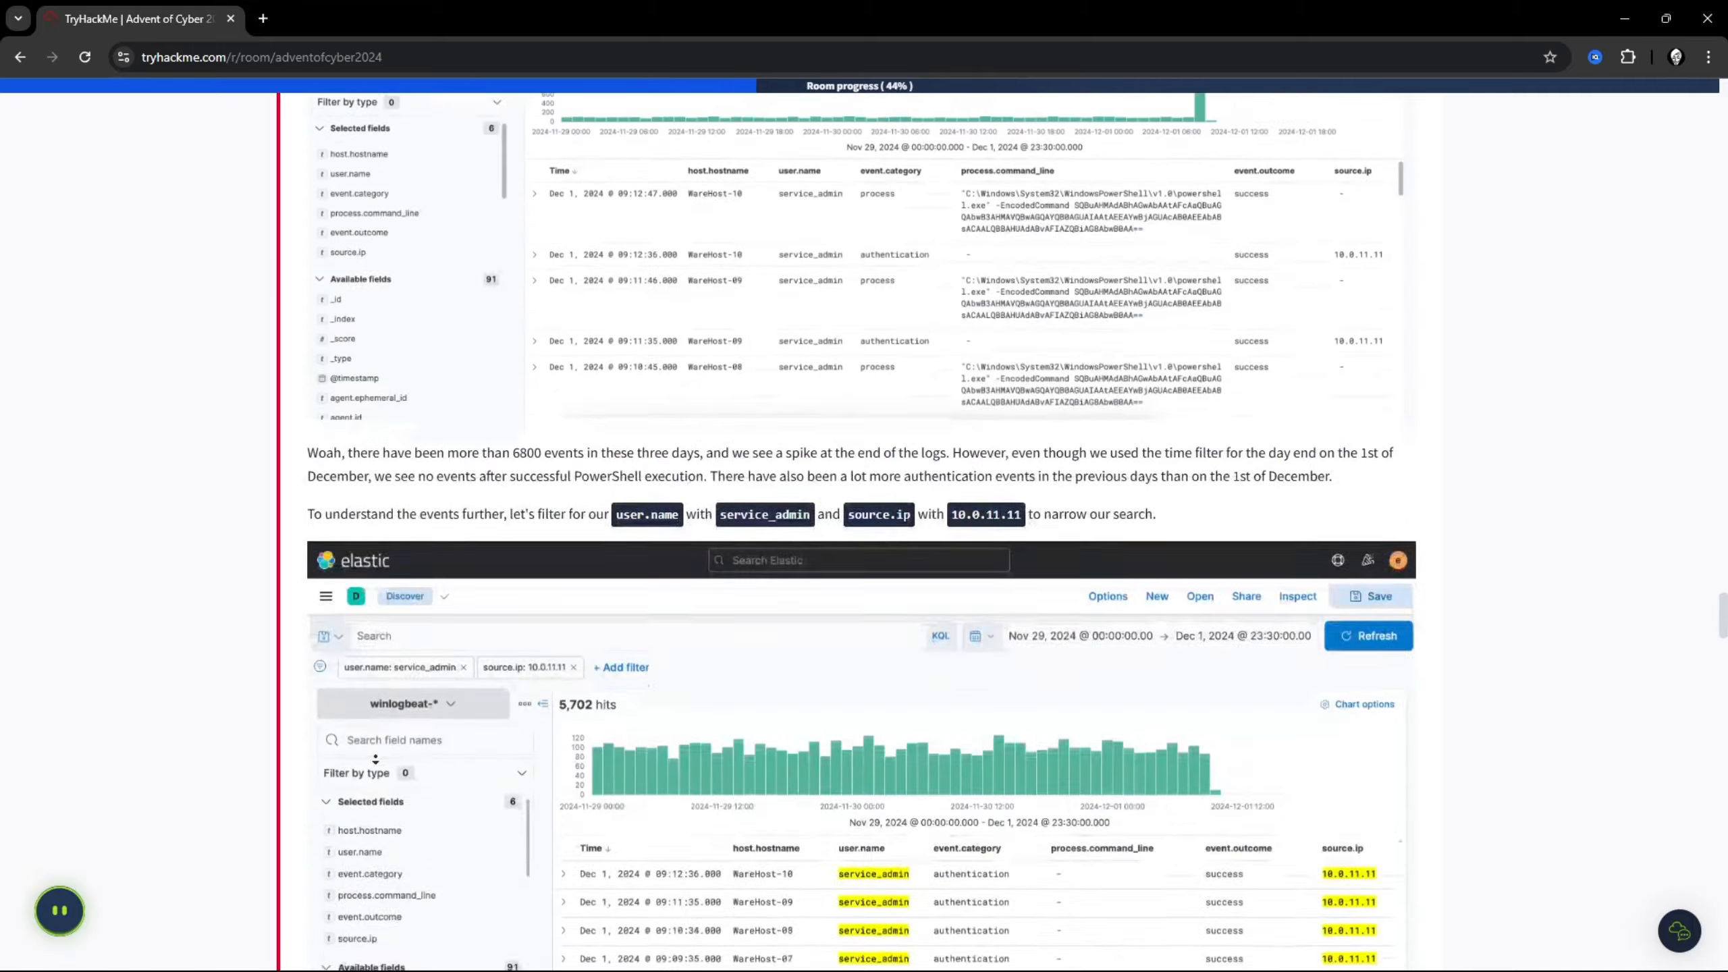
pyautogui.scroll(-20, 375, 759)
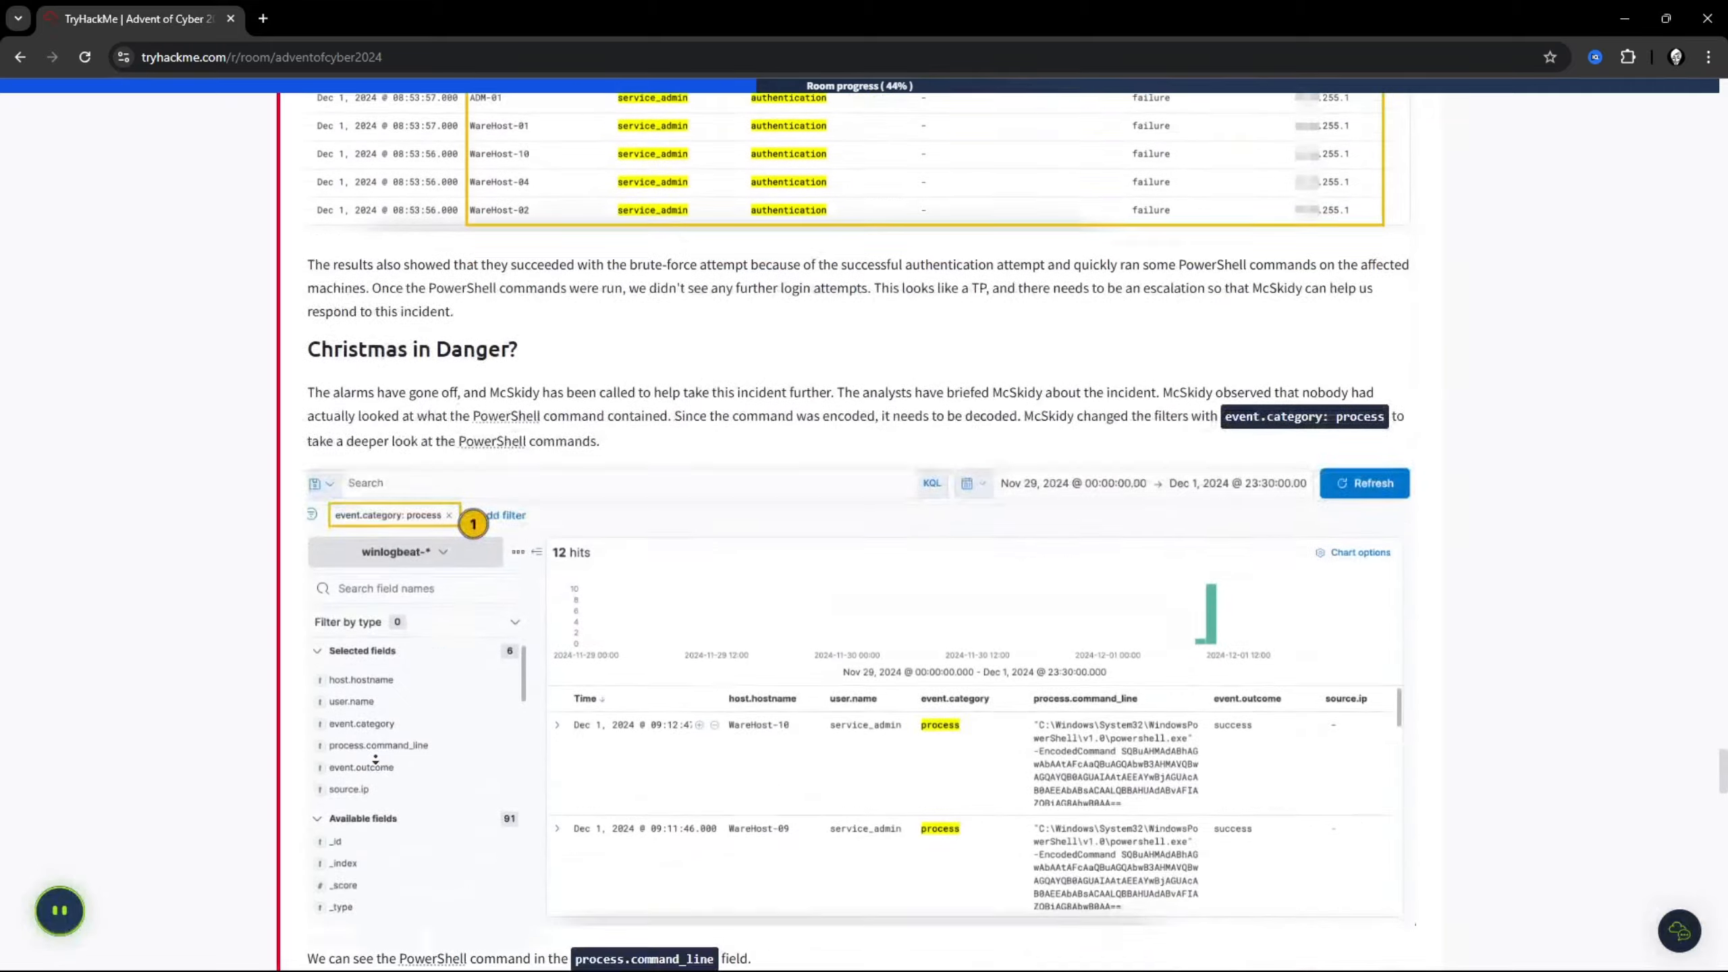
pyautogui.scroll(-20, 374, 760)
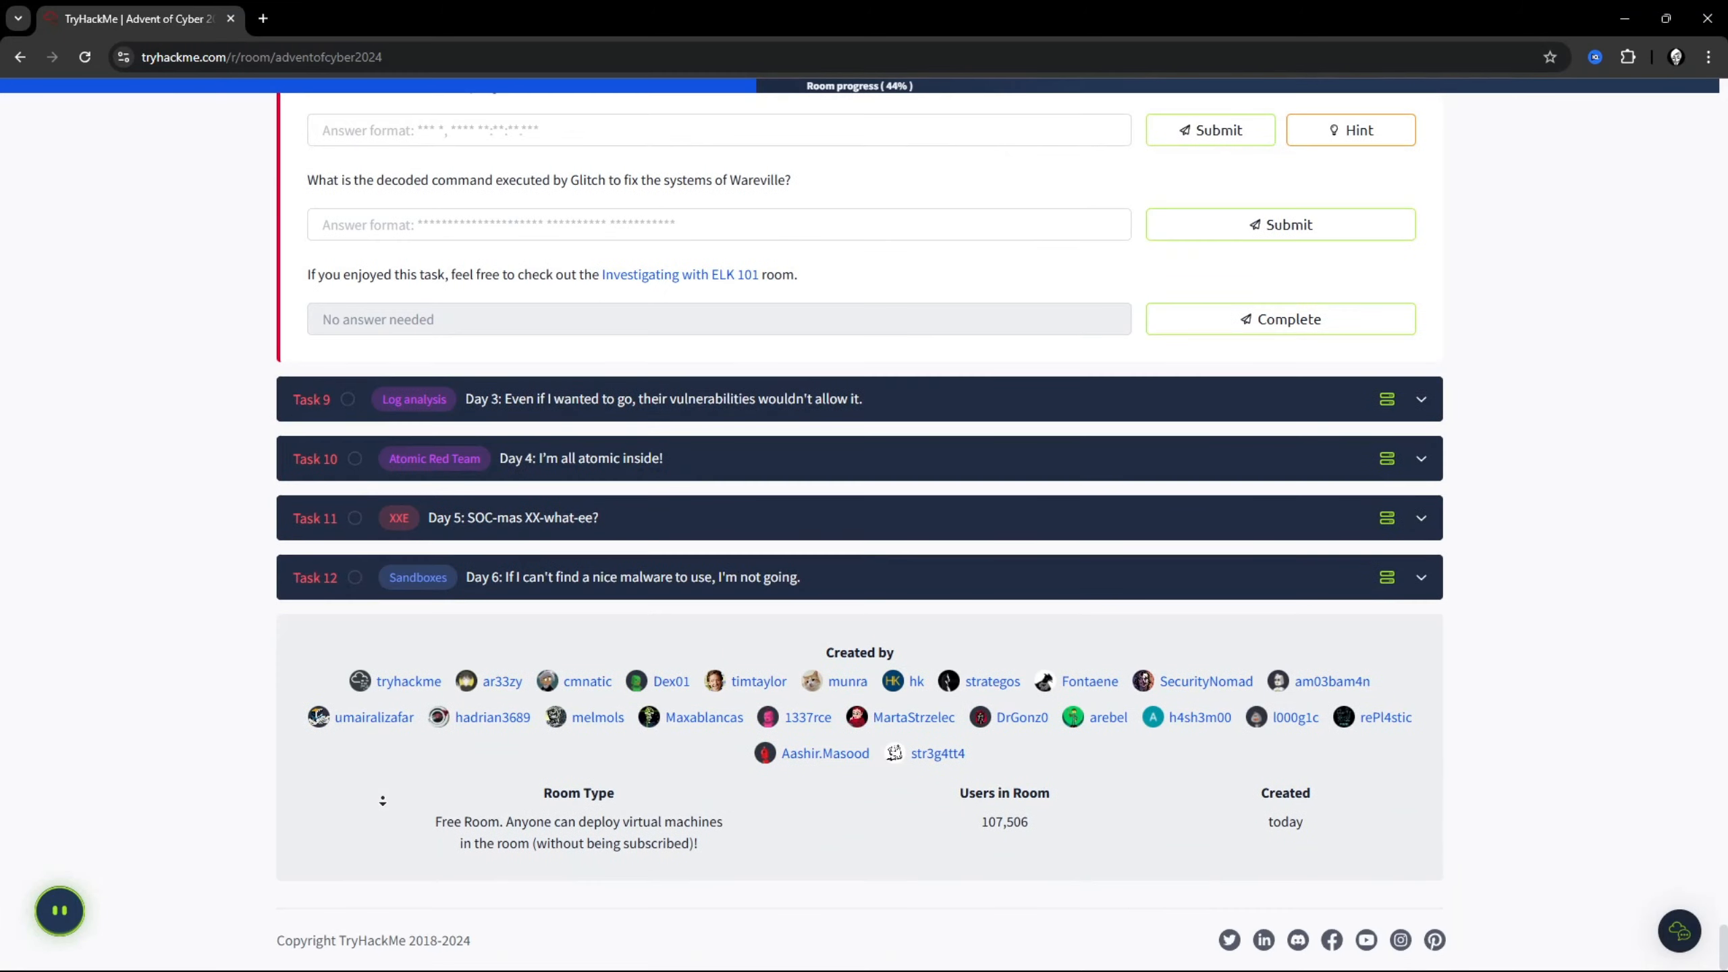
# Step: Review the questions to answer about the failed logins, Glitch's IP address, the ADM-01 logon and the decoded command
pyautogui.scroll(1, 383, 593)
pyautogui.scroll(8, 383, 593)
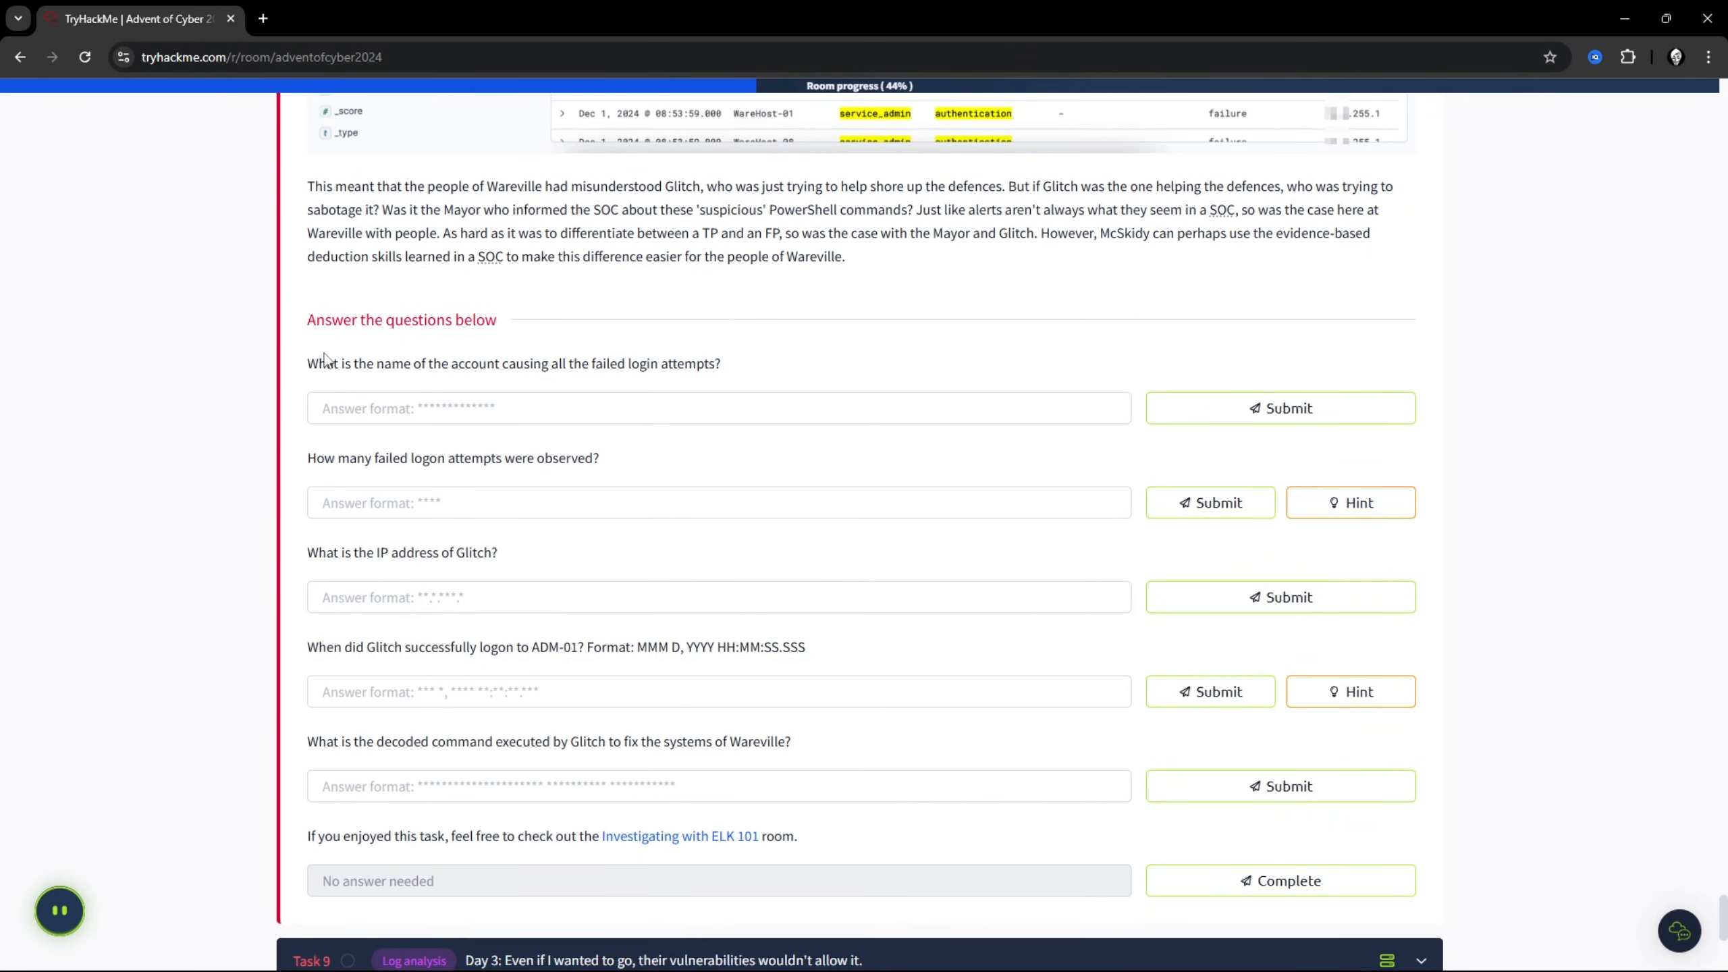
pyautogui.press('ctrl')
pyautogui.press('ctrl')
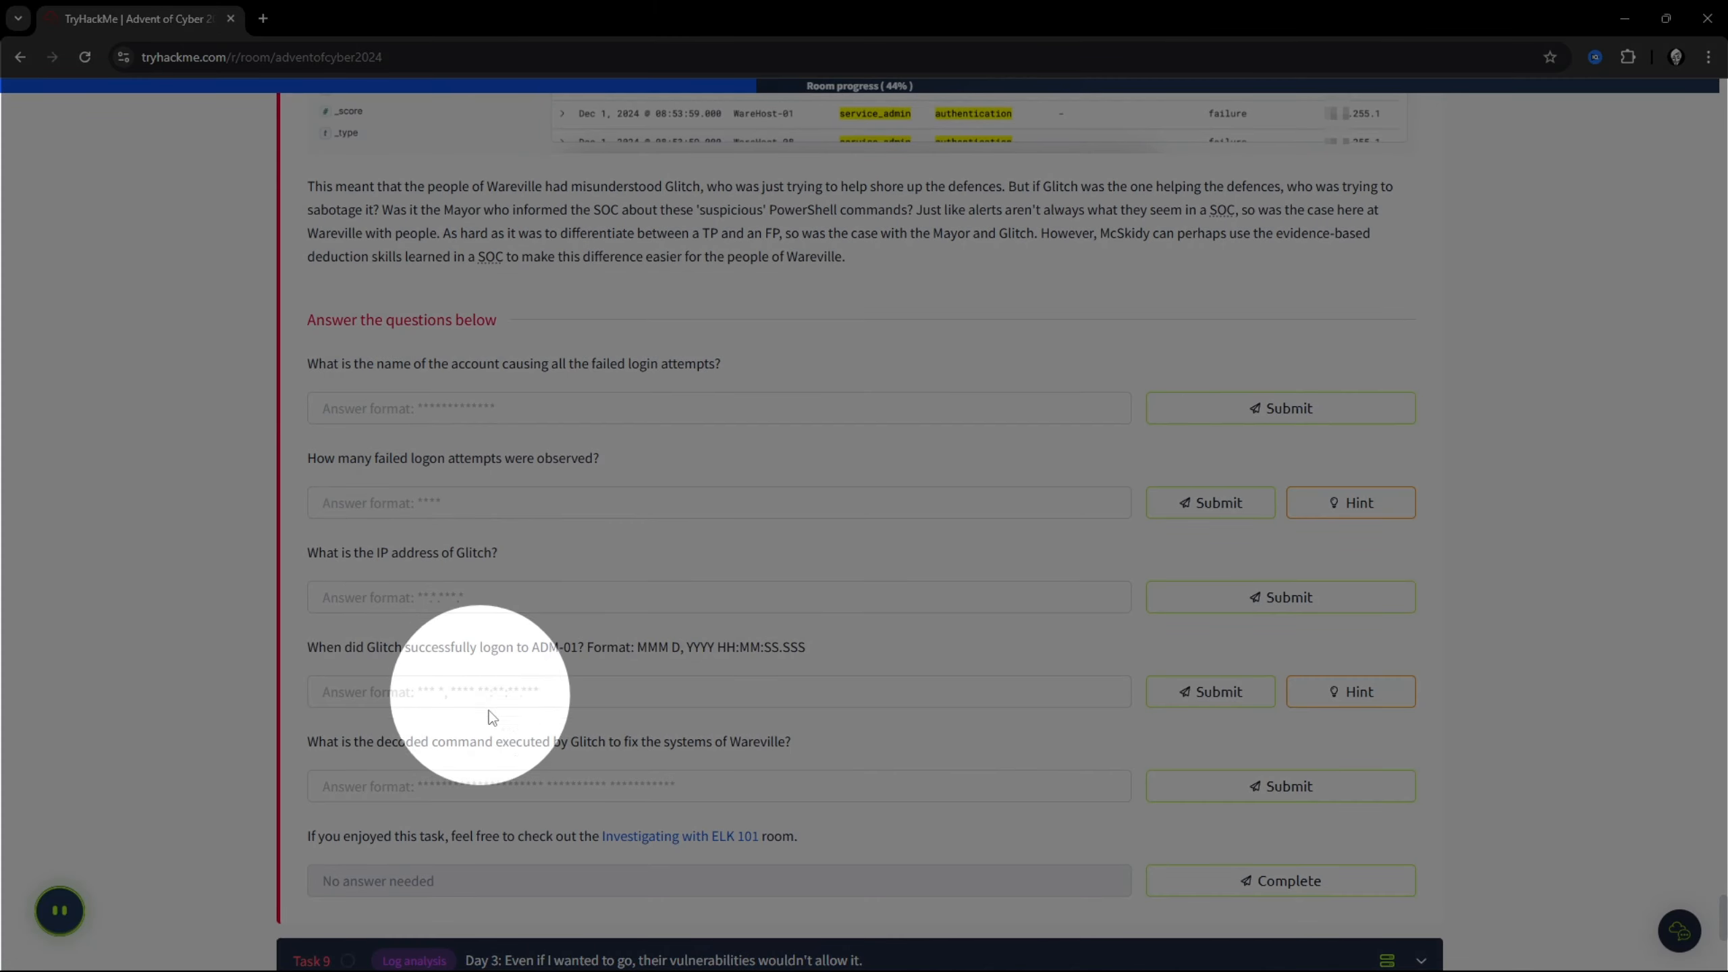
# Step: Check the target IP address of the AoC ELK v2.3 machine in the room's Target Machine Information
pyautogui.scroll(15, 592, 588)
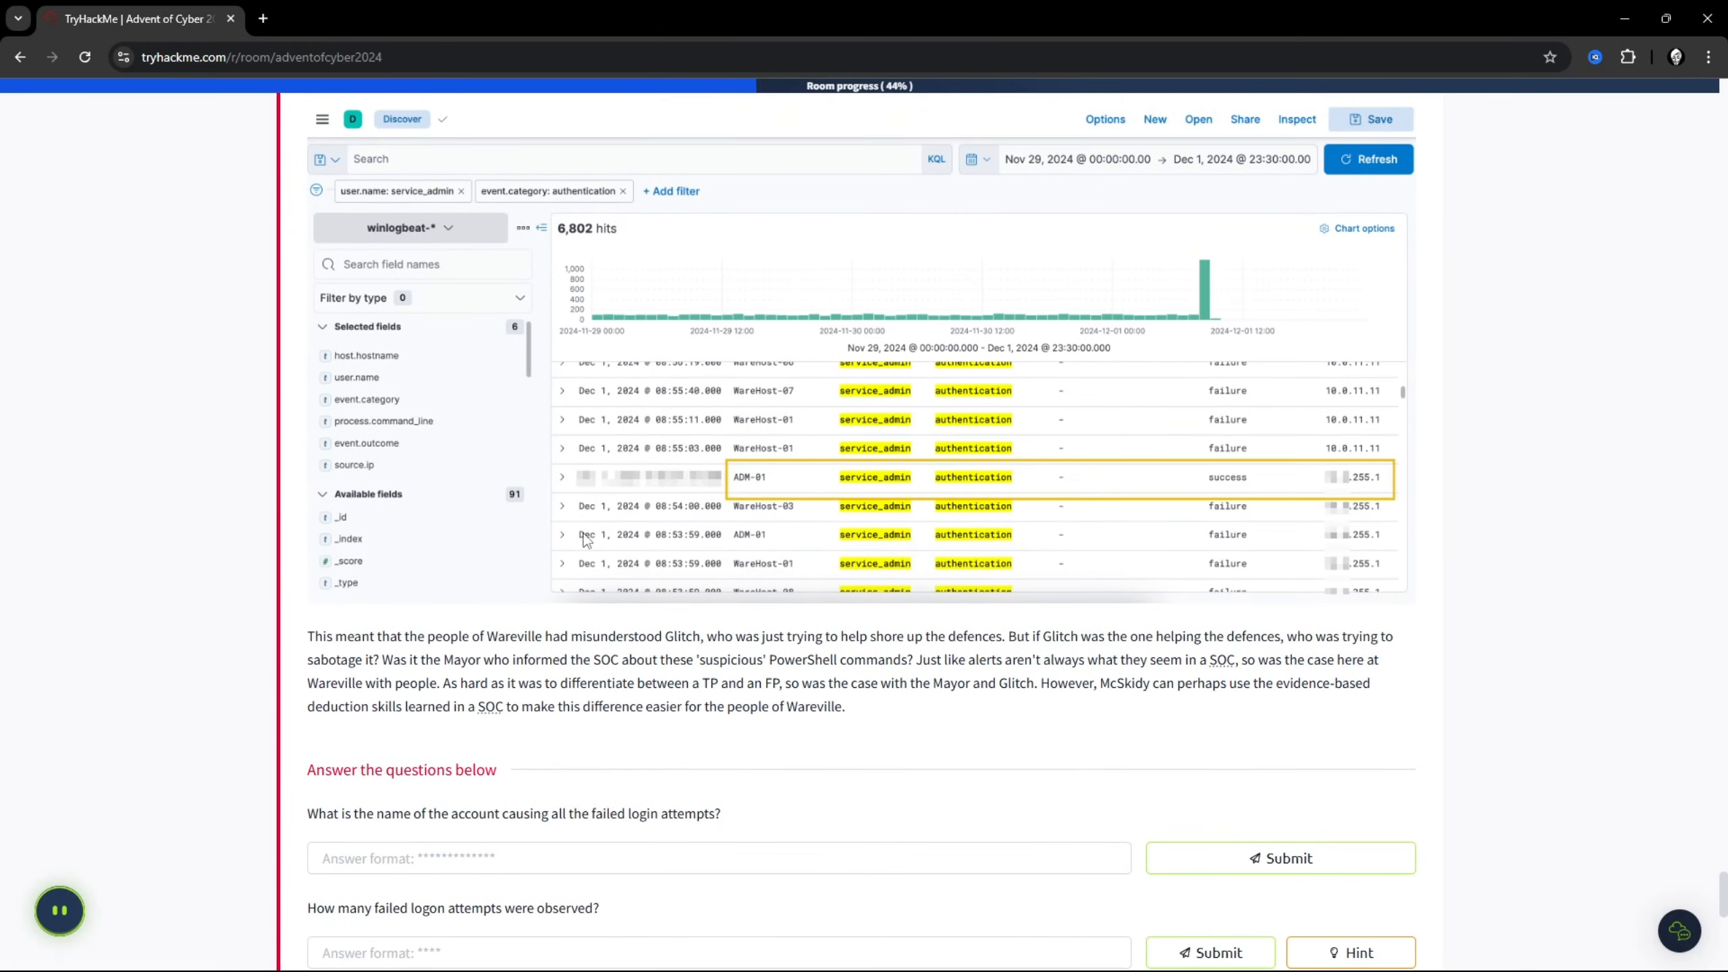
pyautogui.scroll(20, 200, 213)
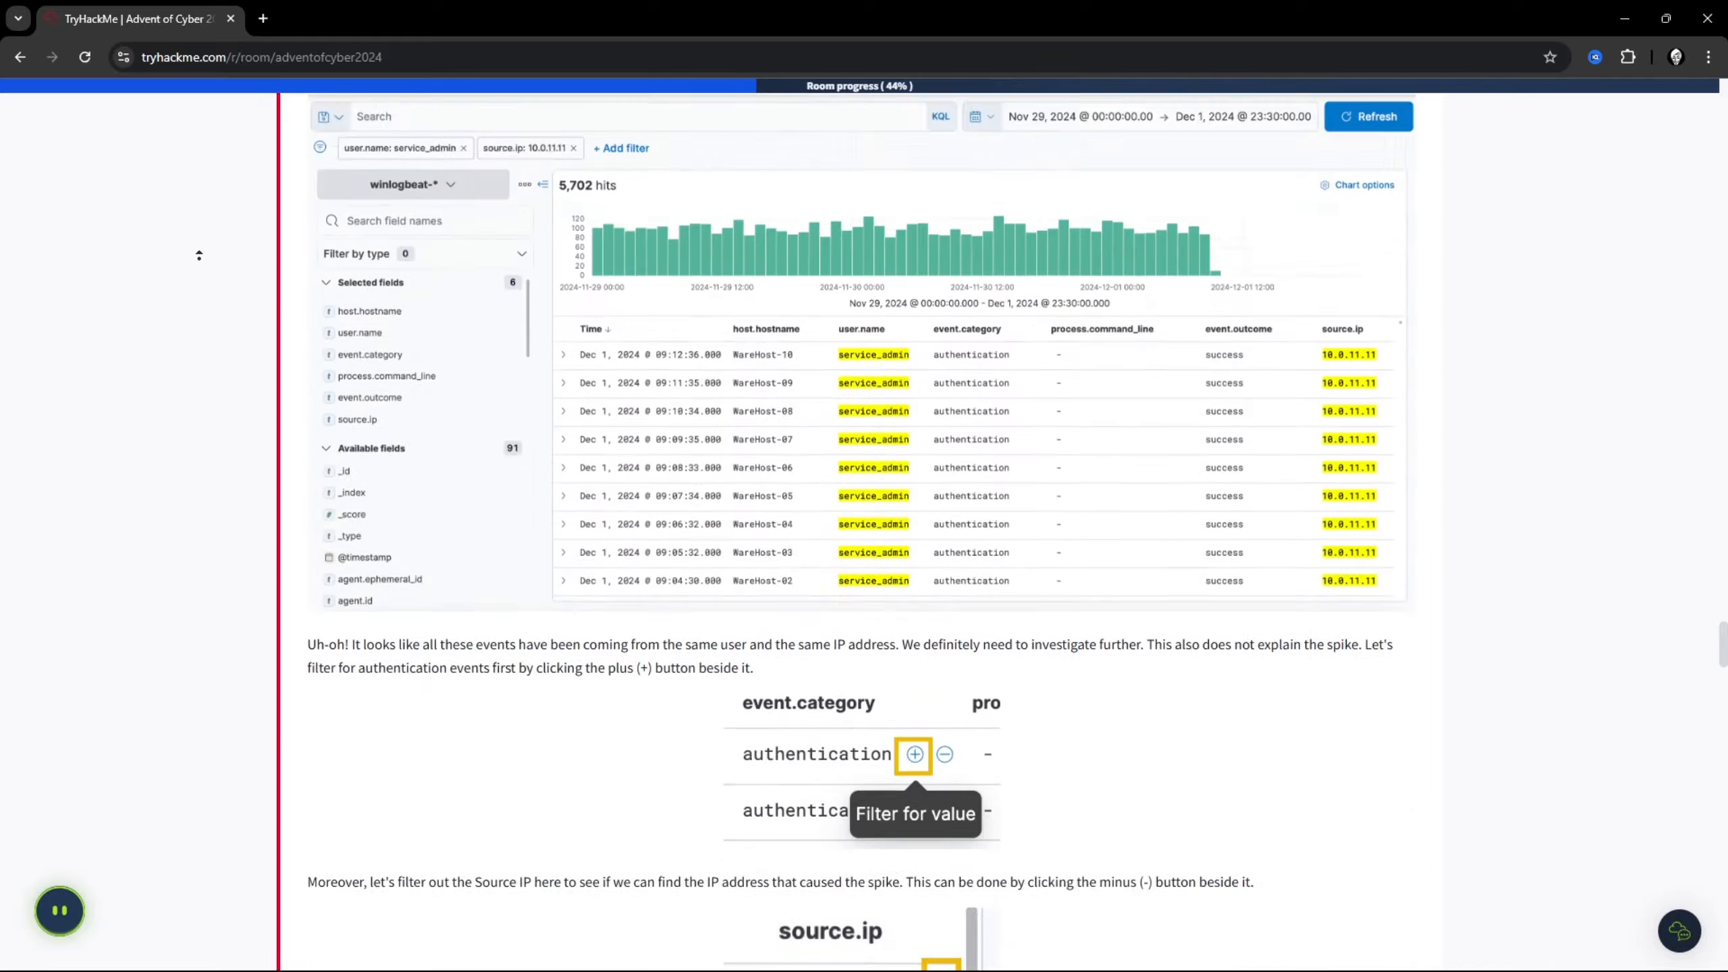
pyautogui.scroll(20, 181, 248)
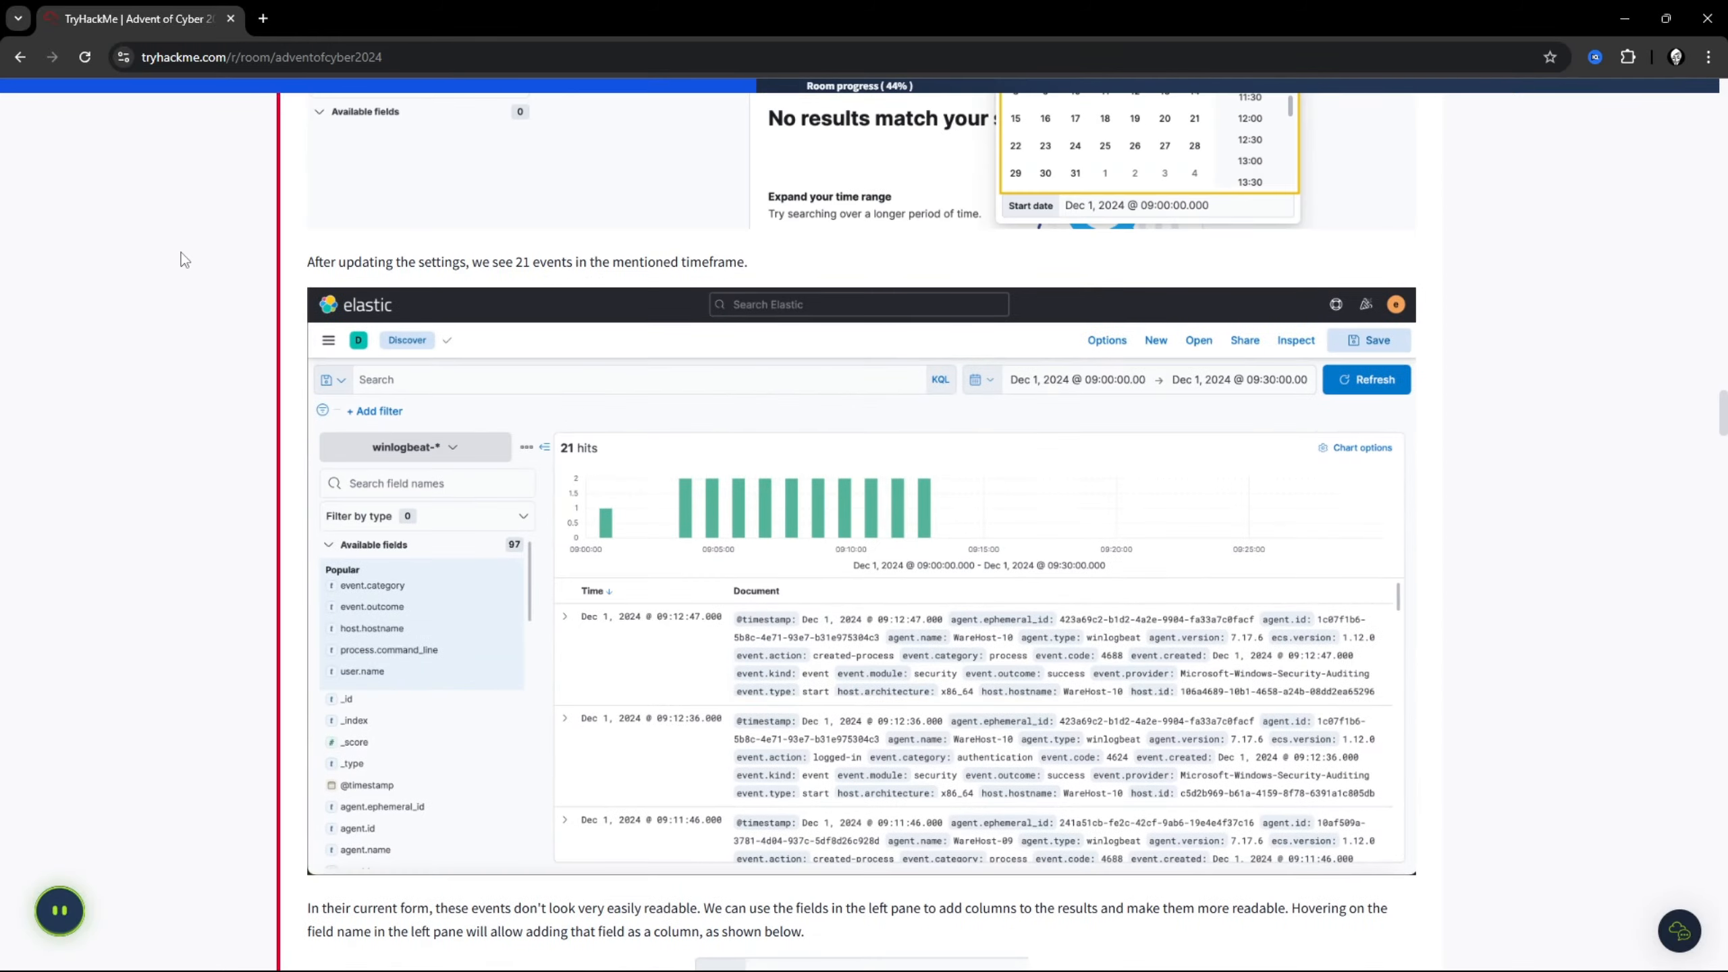
pyautogui.scroll(20, 180, 256)
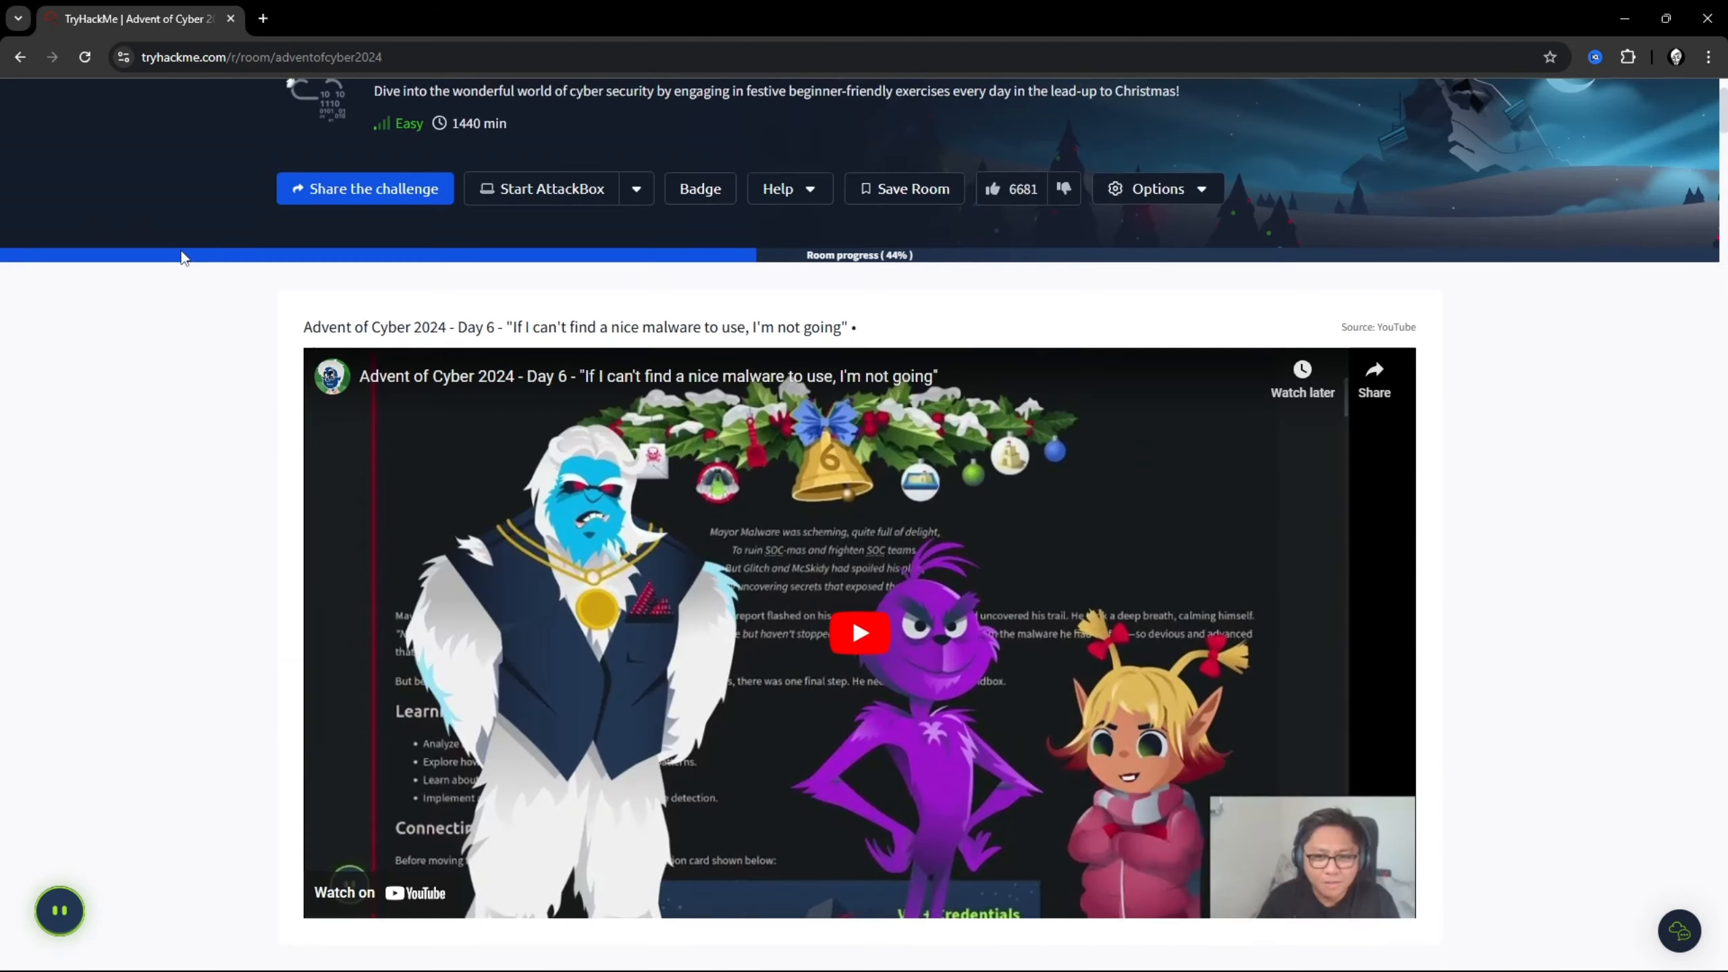
pyautogui.scroll(-6, 511, 622)
pyautogui.doubleClick(470, 626)
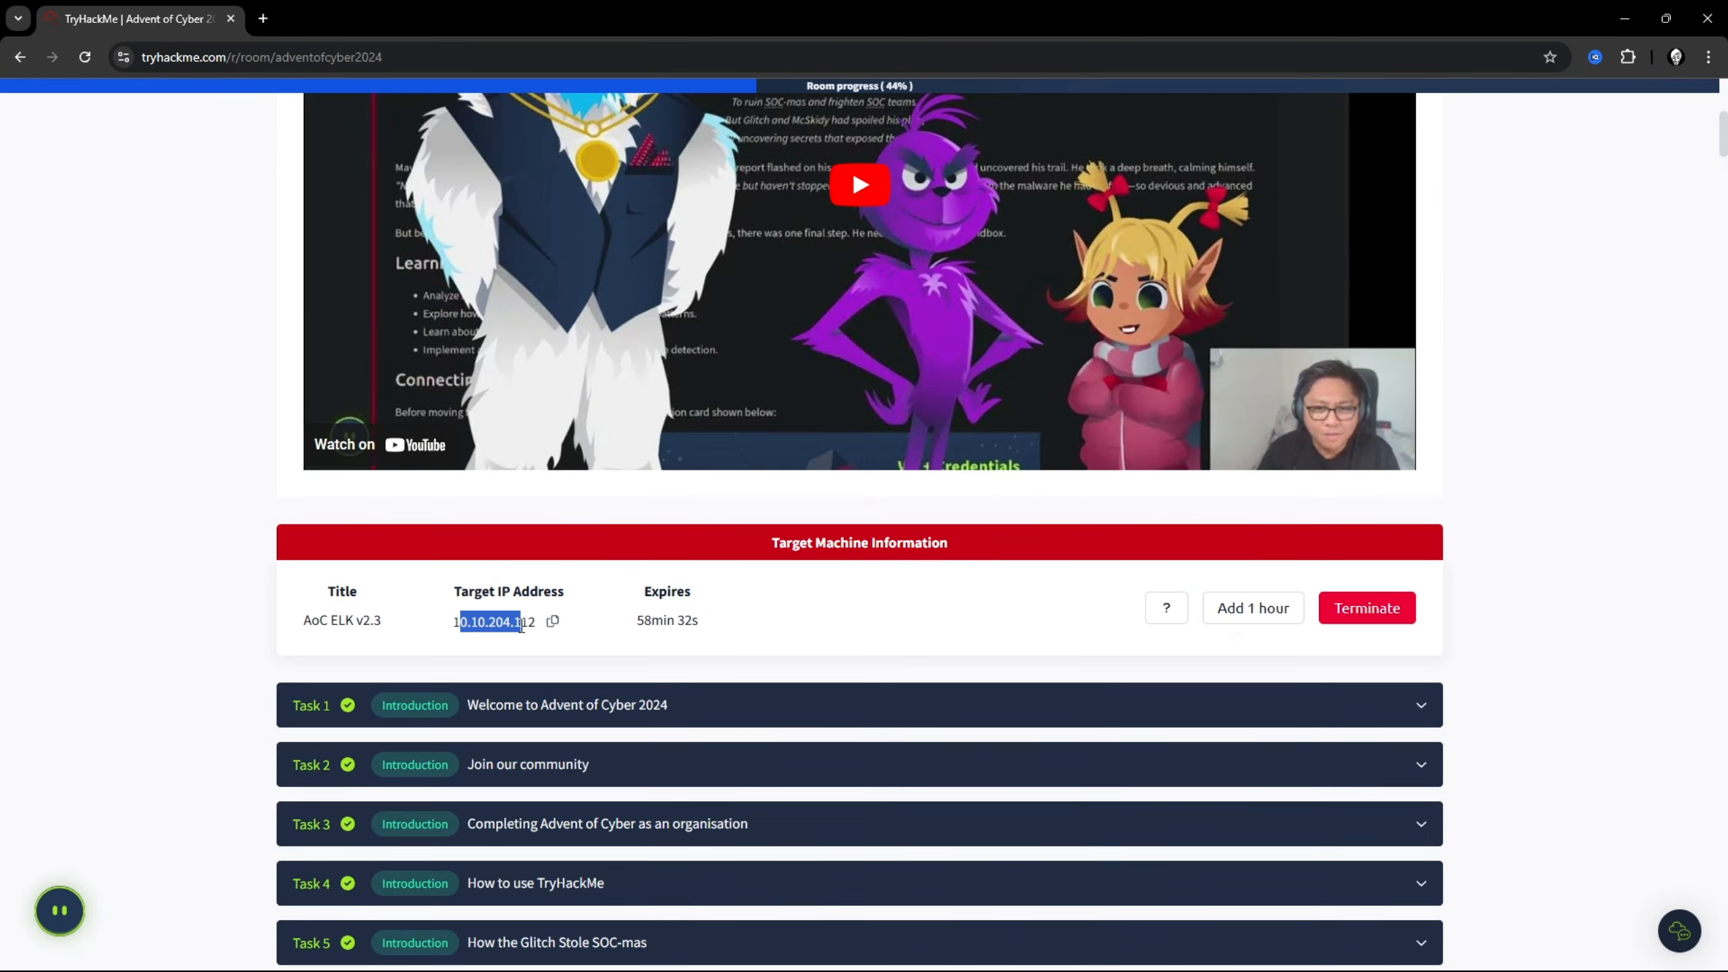
pyautogui.click(215, 648)
# Step: Open the Elastic SIEM link from the task's connection details and dismiss the browser security warning on the login page
pyautogui.scroll(-15, 154, 630)
pyautogui.scroll(-20, 156, 634)
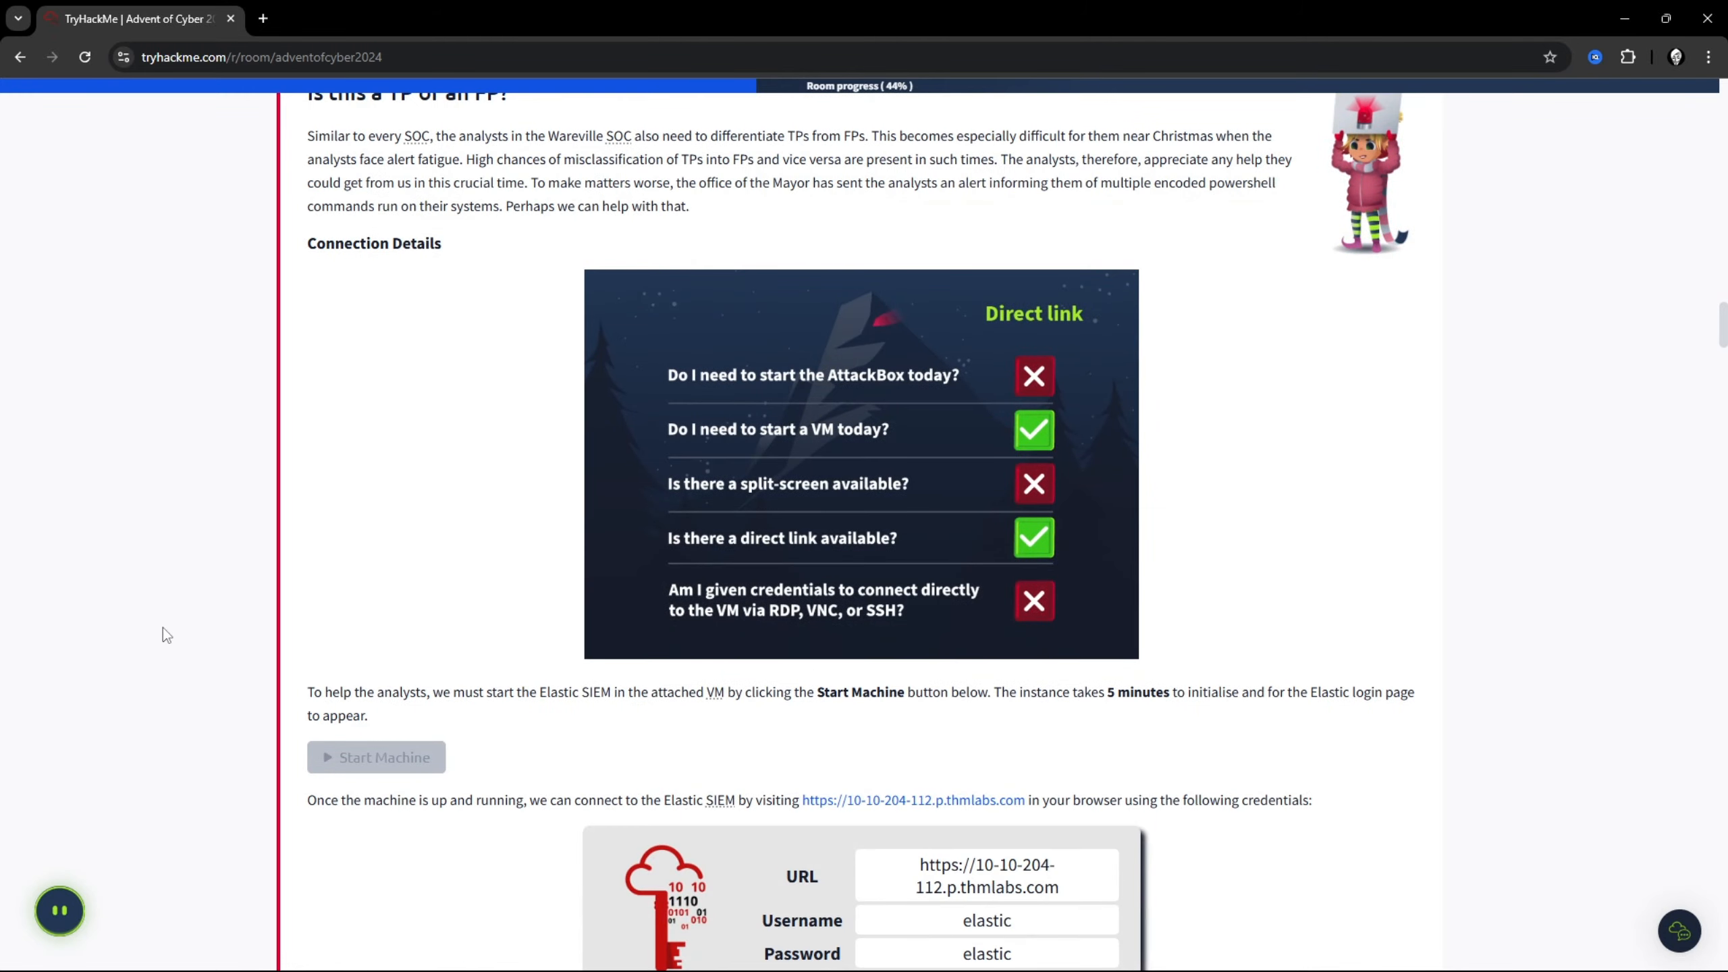
pyautogui.scroll(-8, 162, 628)
pyautogui.scroll(5, 771, 639)
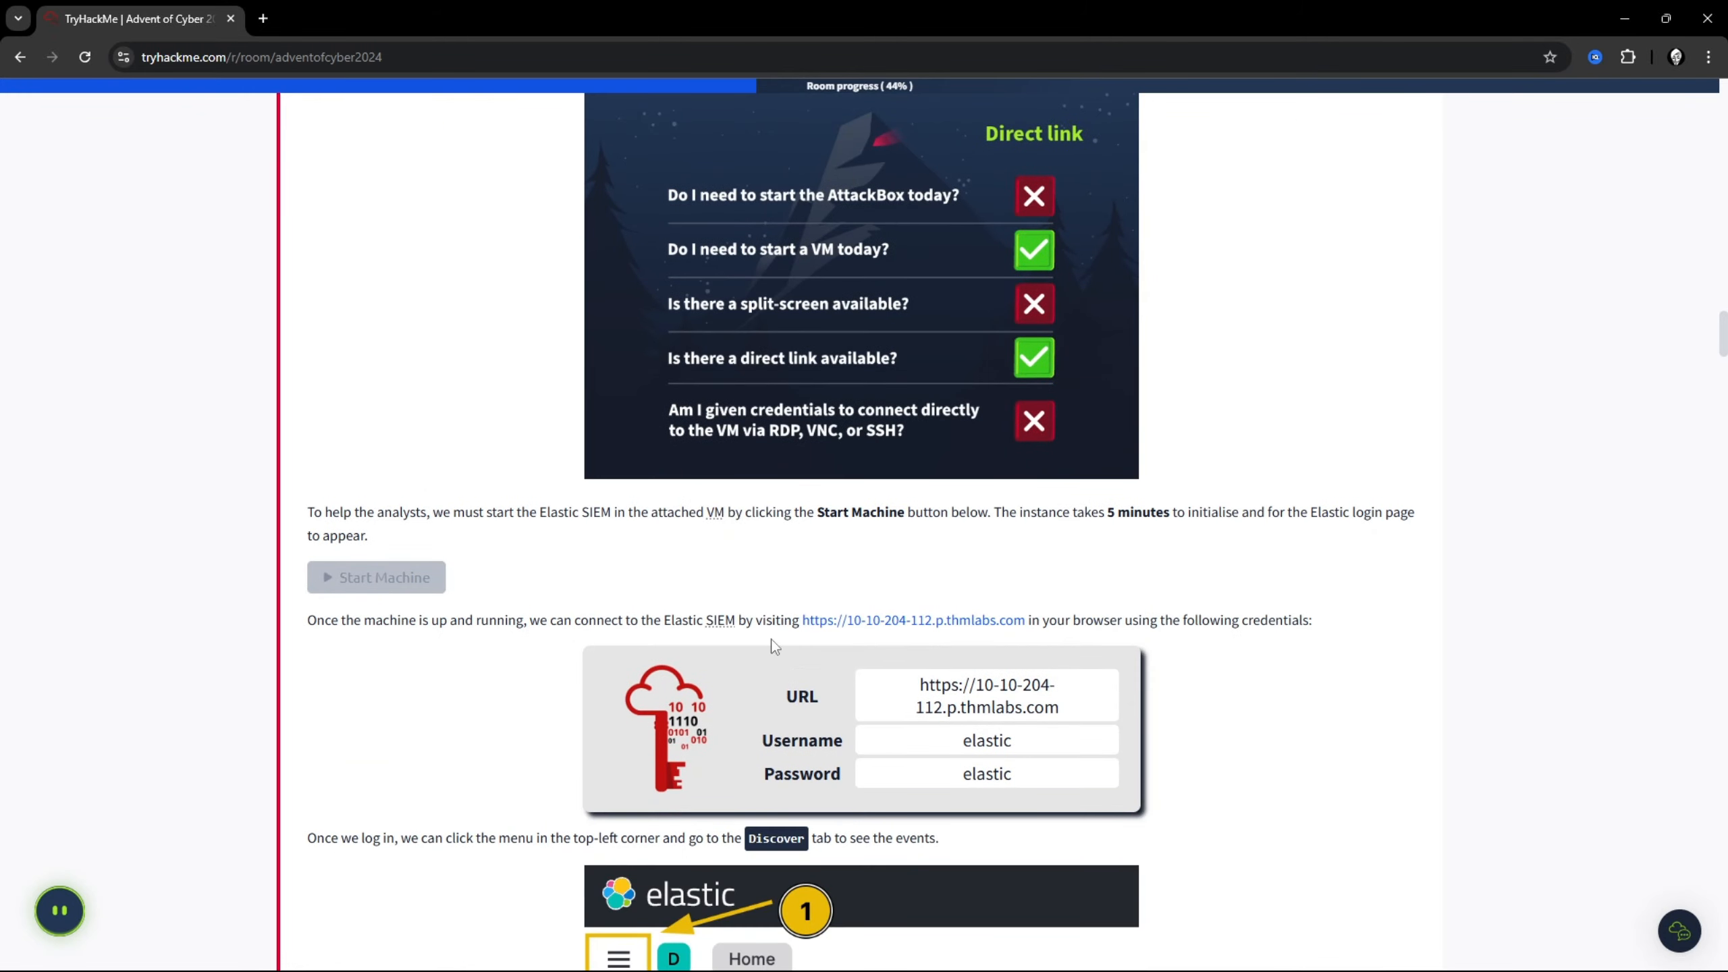
pyautogui.click(911, 626)
pyautogui.click(89, 9)
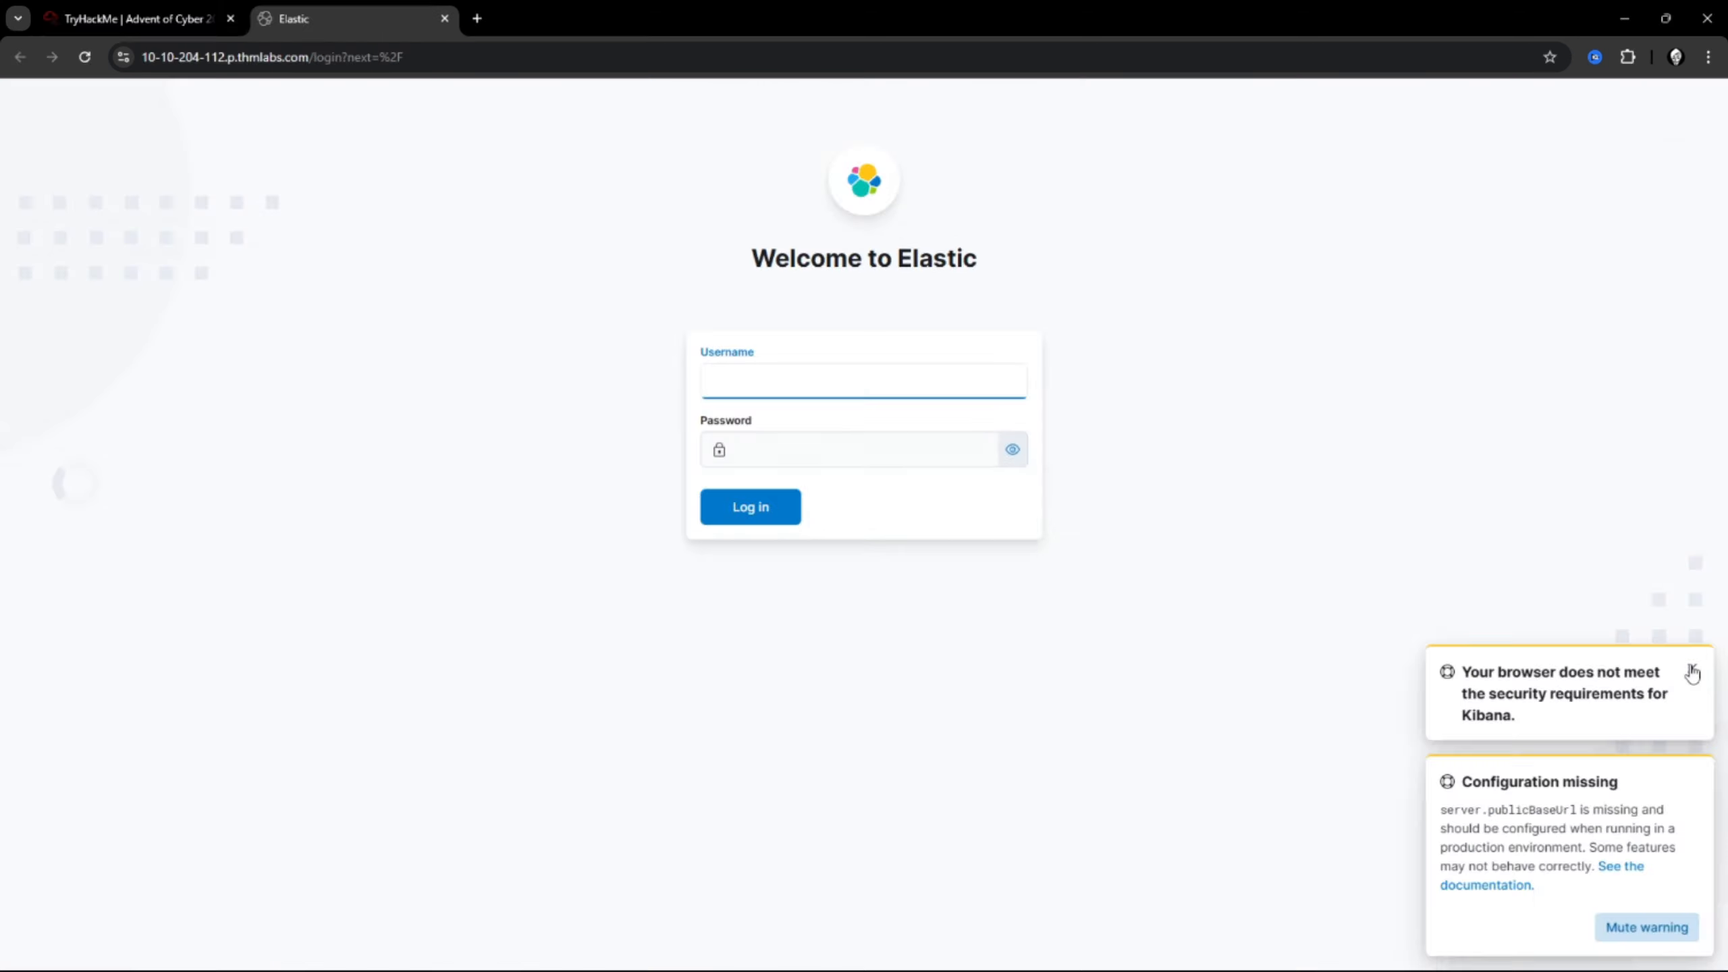
pyautogui.click(1691, 667)
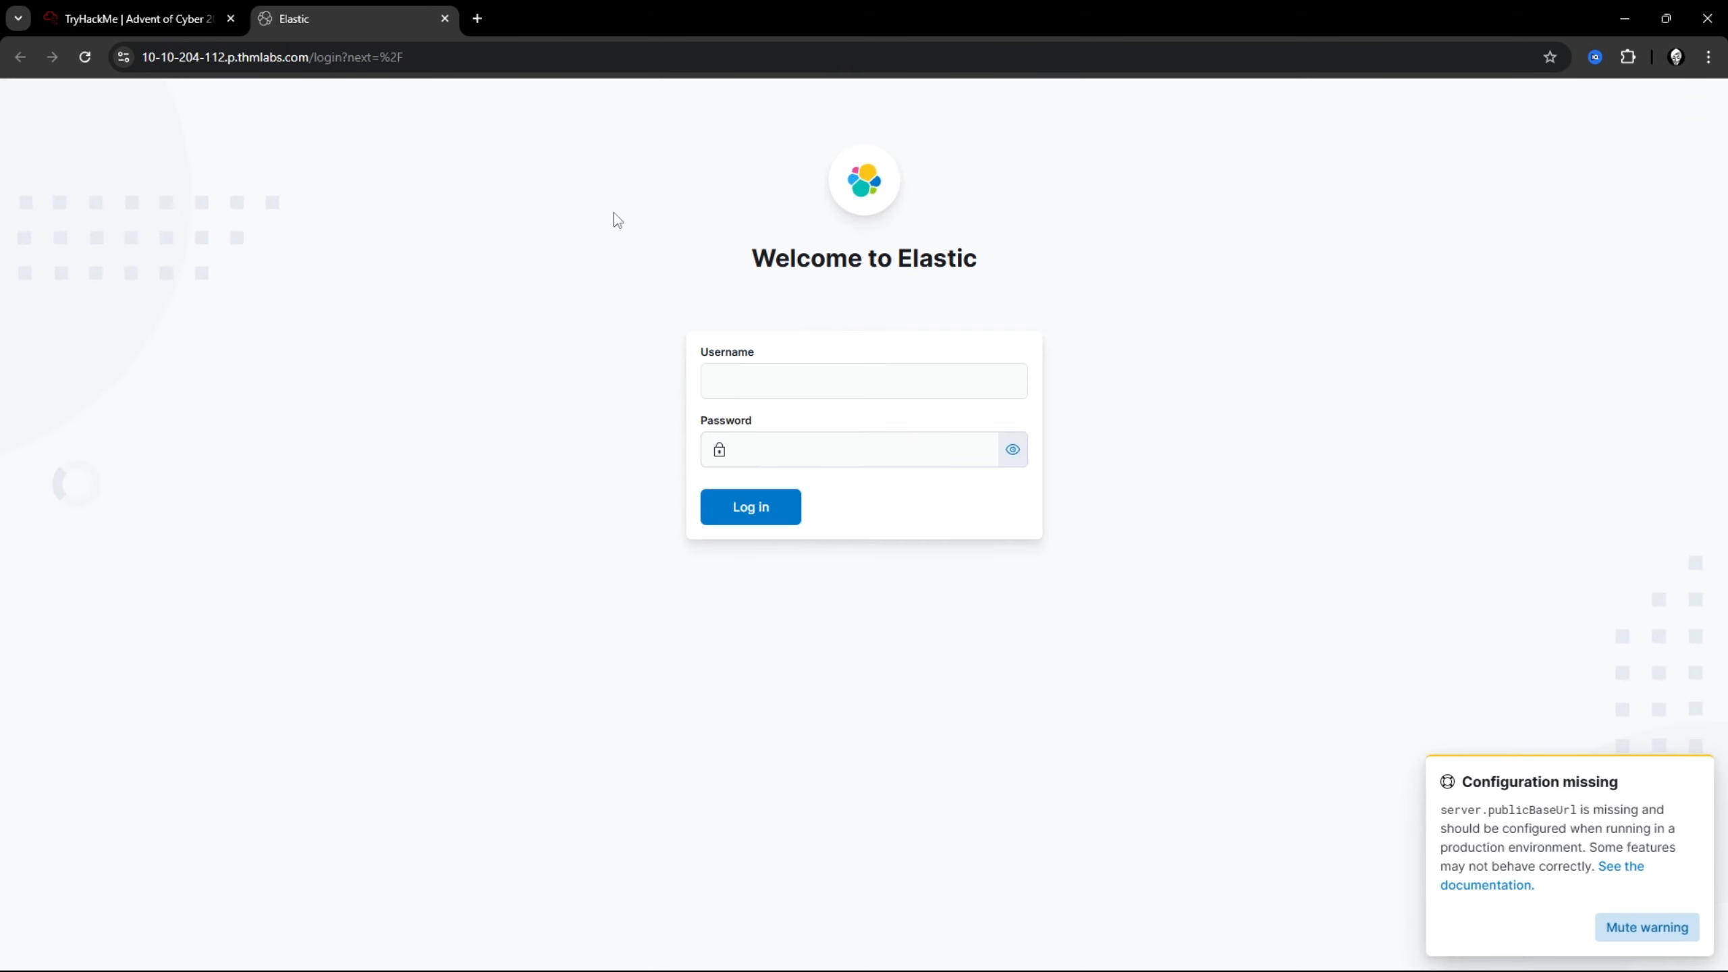
# Step: Split the Elastic login page into its own window beside the TryHackMe room and widen the room's window
pyautogui.moveTo(289, 25); pyautogui.dragTo(1484, 256)
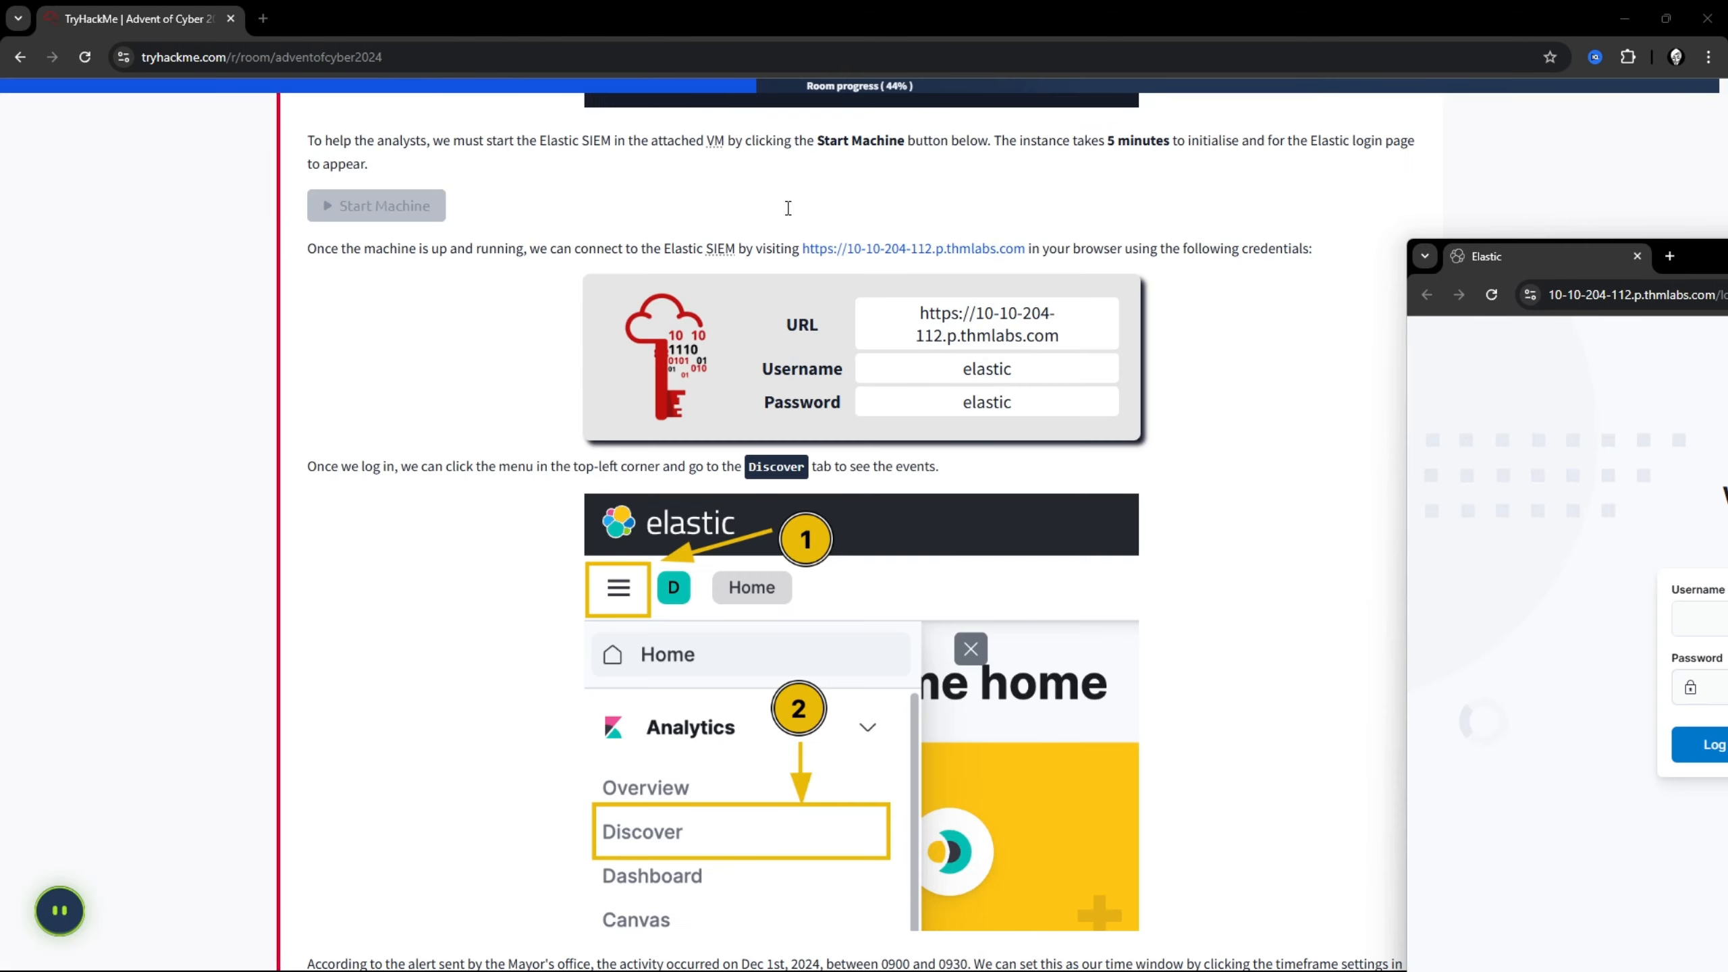
pyautogui.moveTo(1692, 279); pyautogui.dragTo(1726, 102)
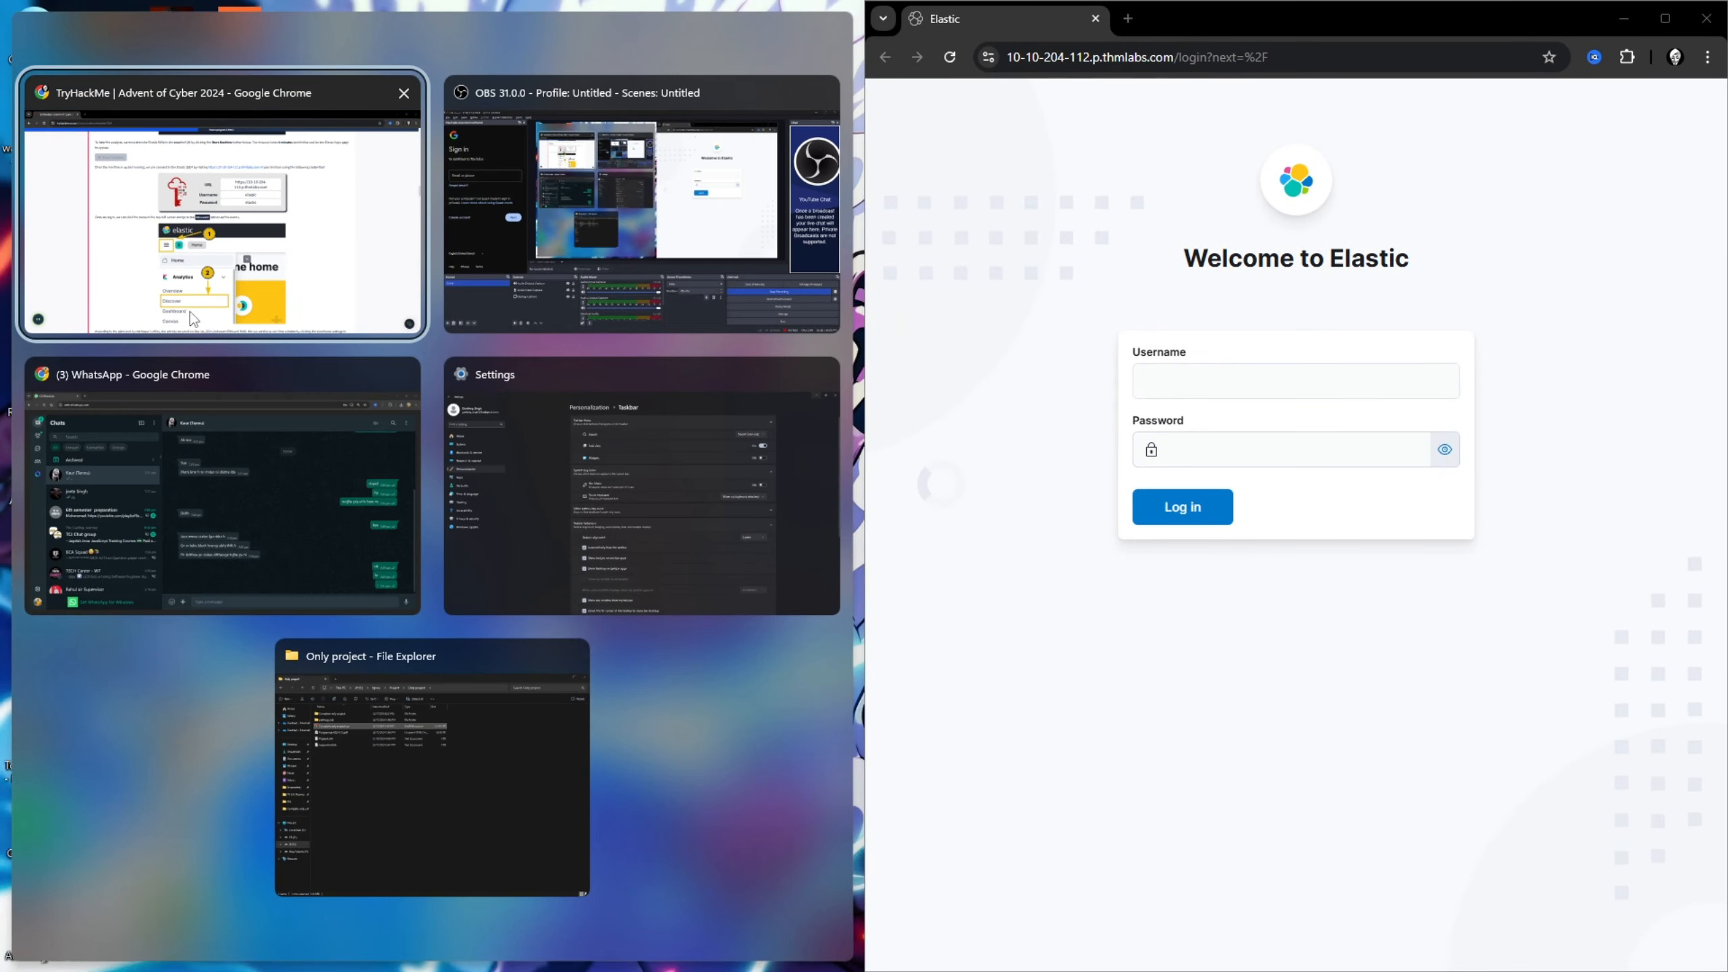
pyautogui.click(211, 262)
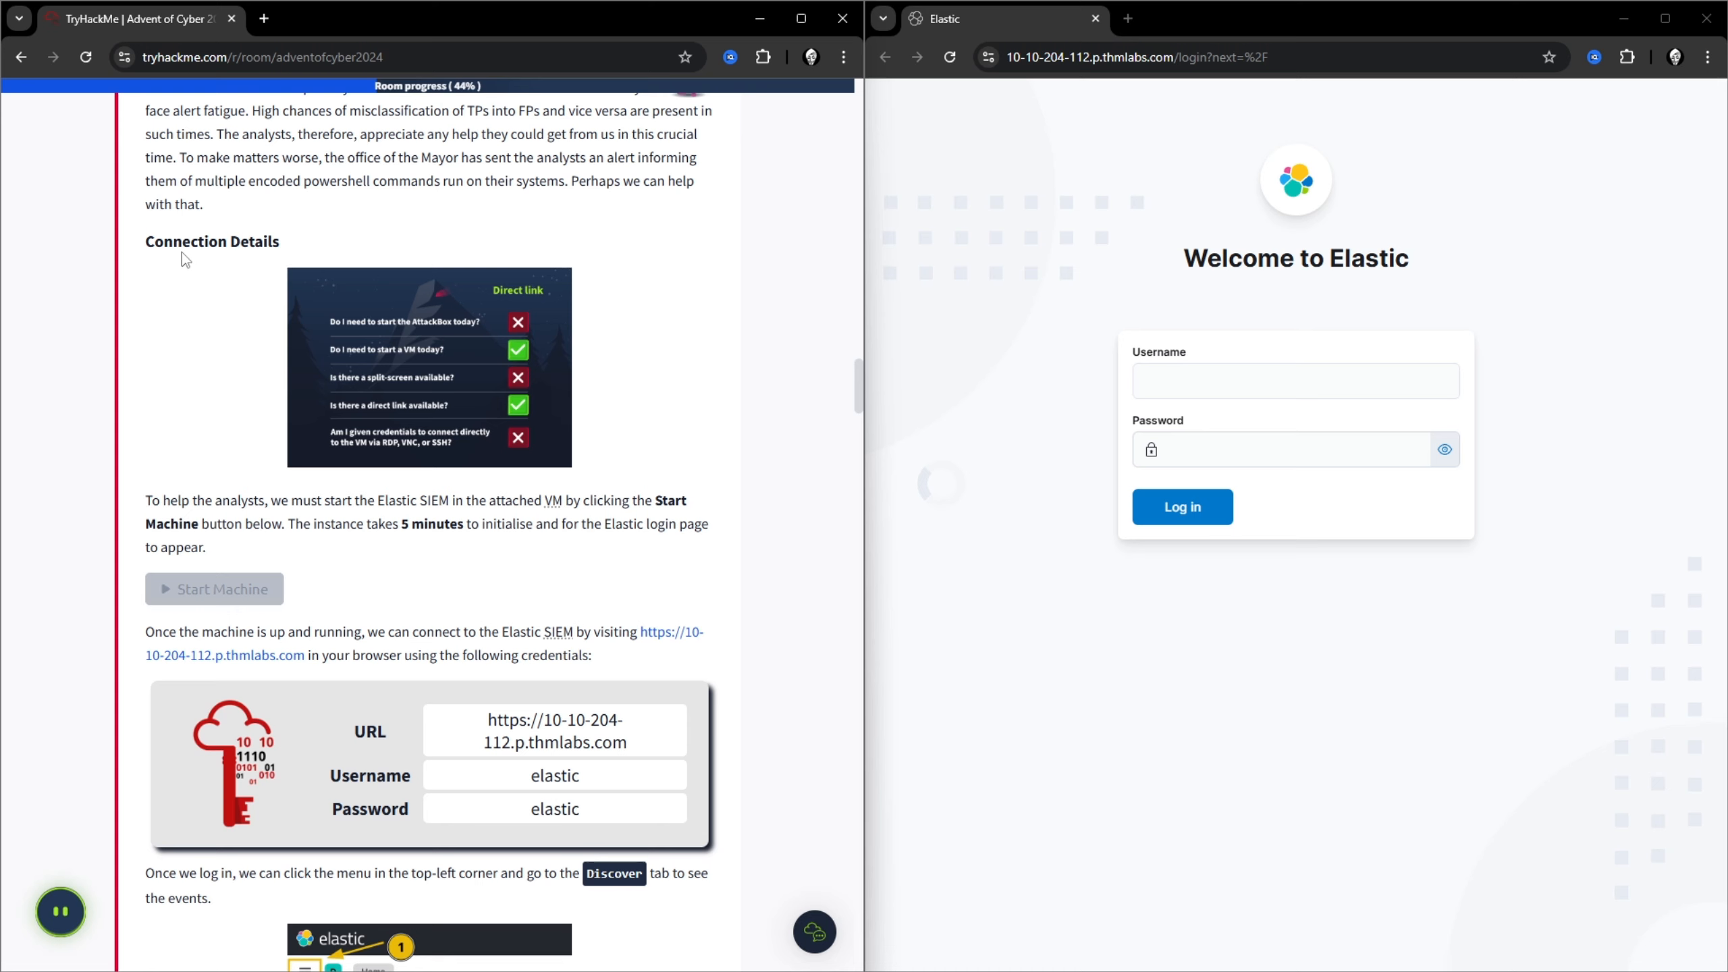
pyautogui.scroll(15, 238, 243)
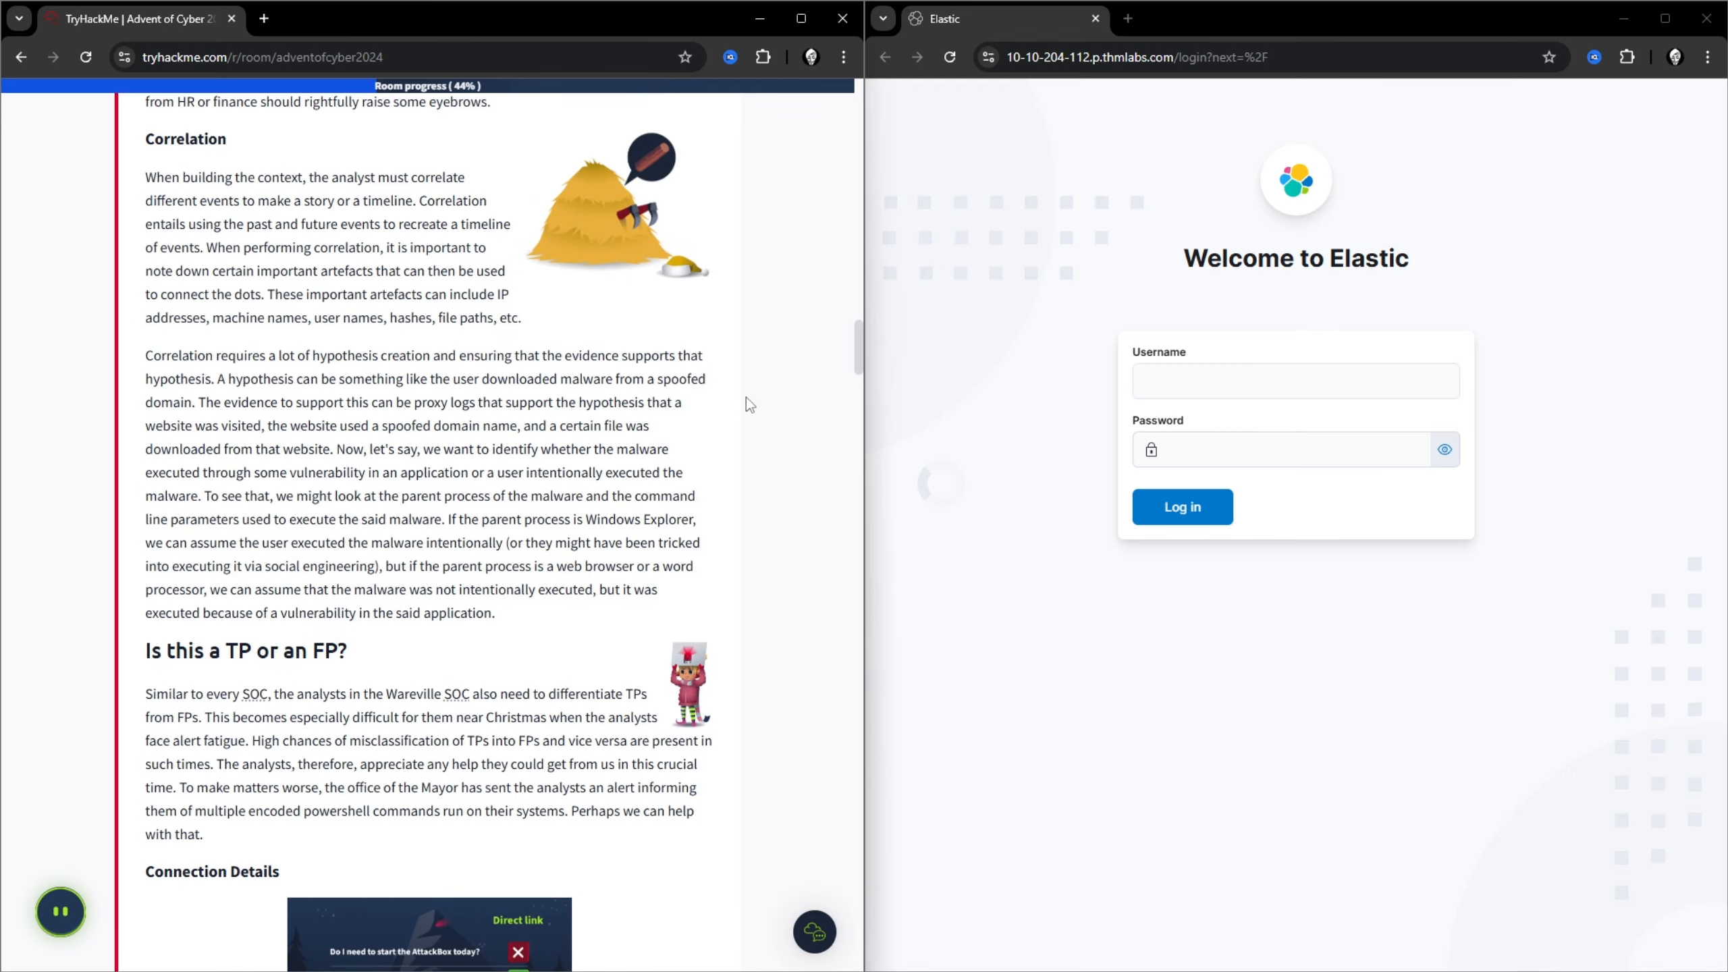
pyautogui.moveTo(864, 401); pyautogui.dragTo(1025, 417)
pyautogui.scroll(10, 507, 385)
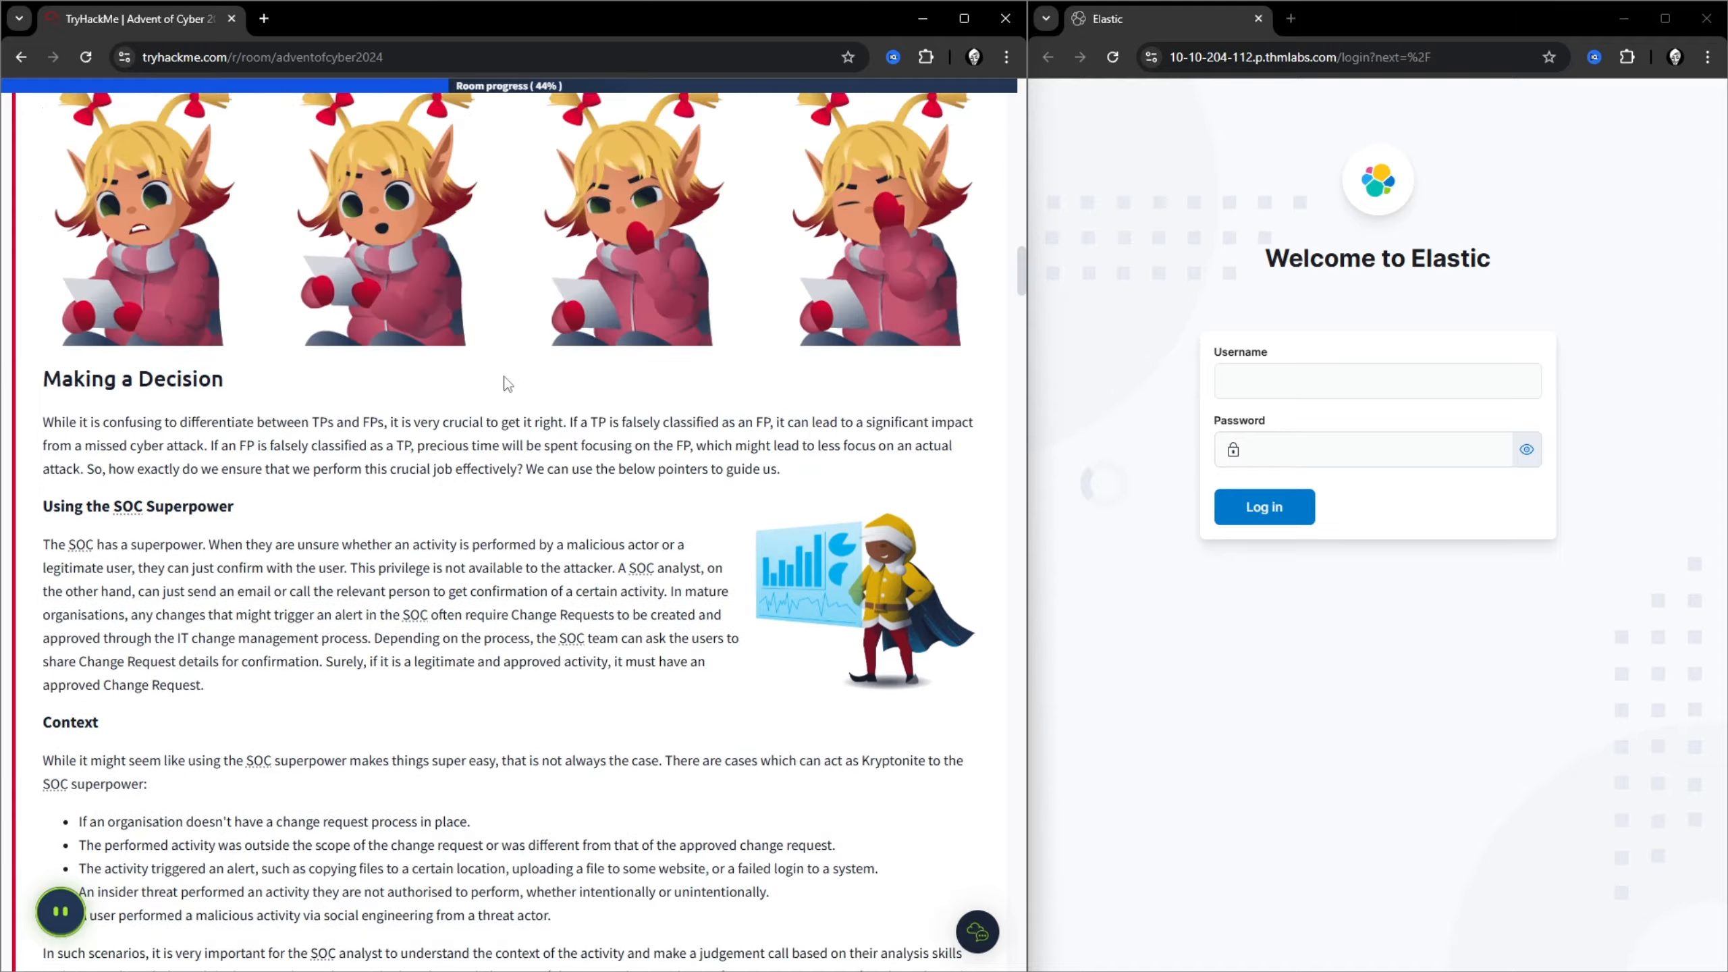
# Step: Log in to Elastic with the username and password given in the task's credentials, and decline to save the password in the browser
pyautogui.scroll(-6, 505, 377)
pyautogui.scroll(-18, 506, 377)
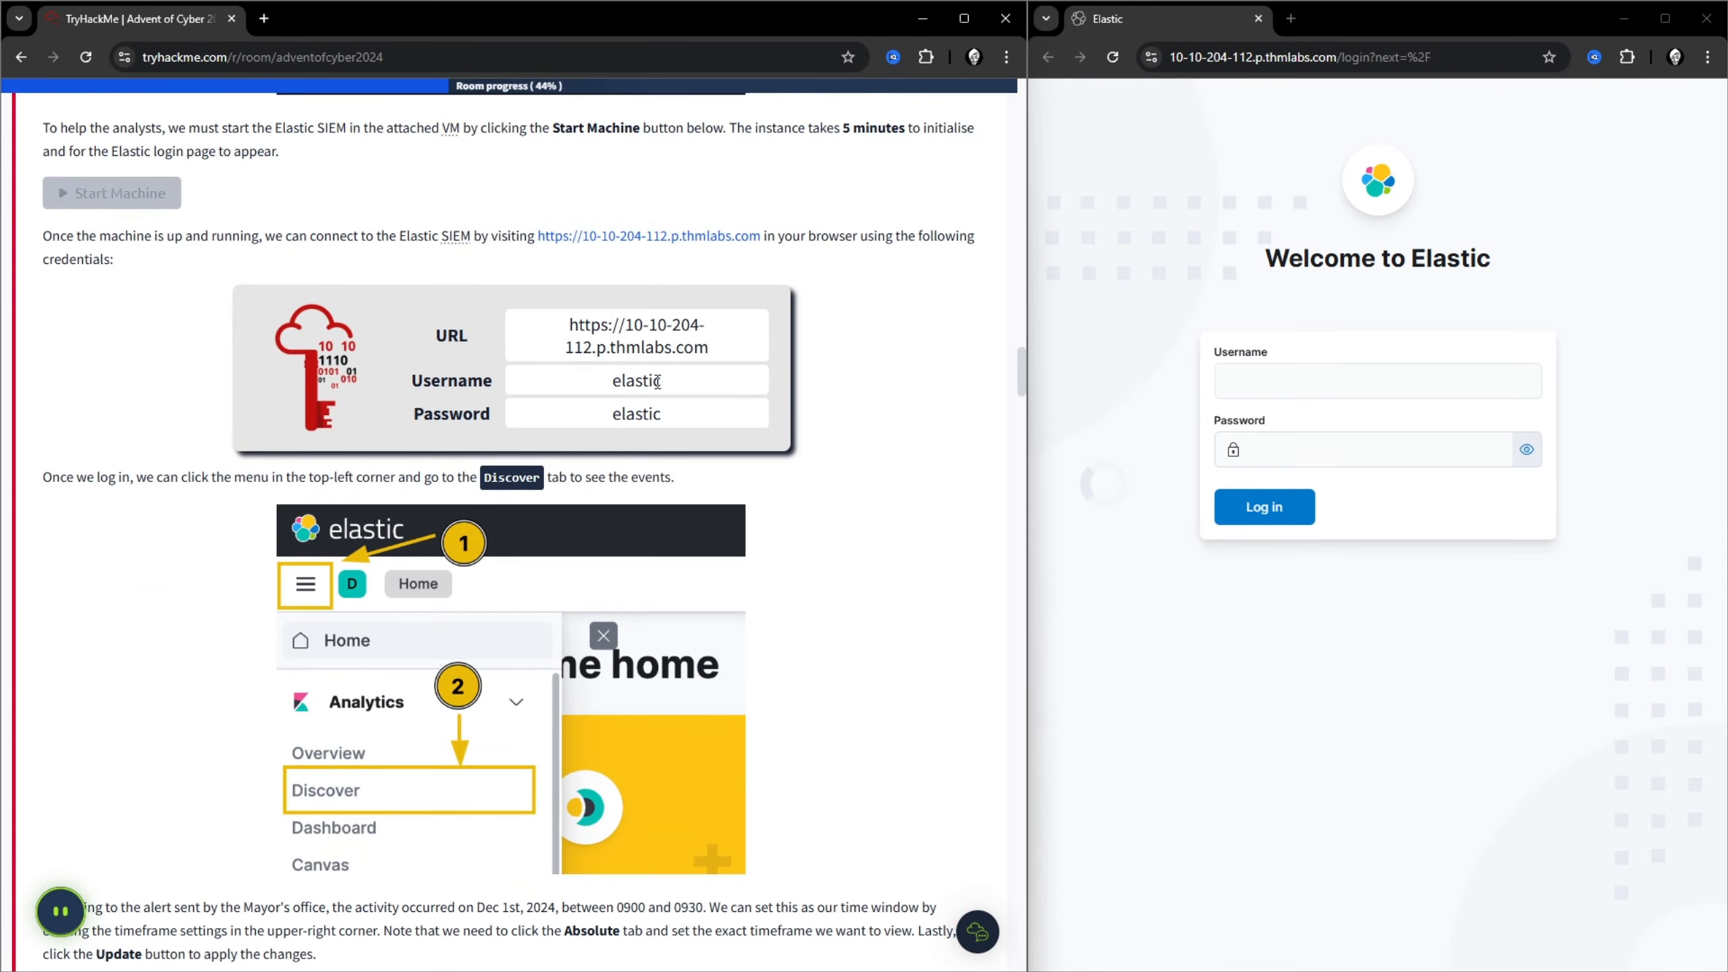
pyautogui.doubleClick(639, 381)
pyautogui.hotkey('ctrl', 'c')
pyautogui.click(1354, 381)
pyautogui.hotkey('ctrl', 'v')
pyautogui.click(1346, 439)
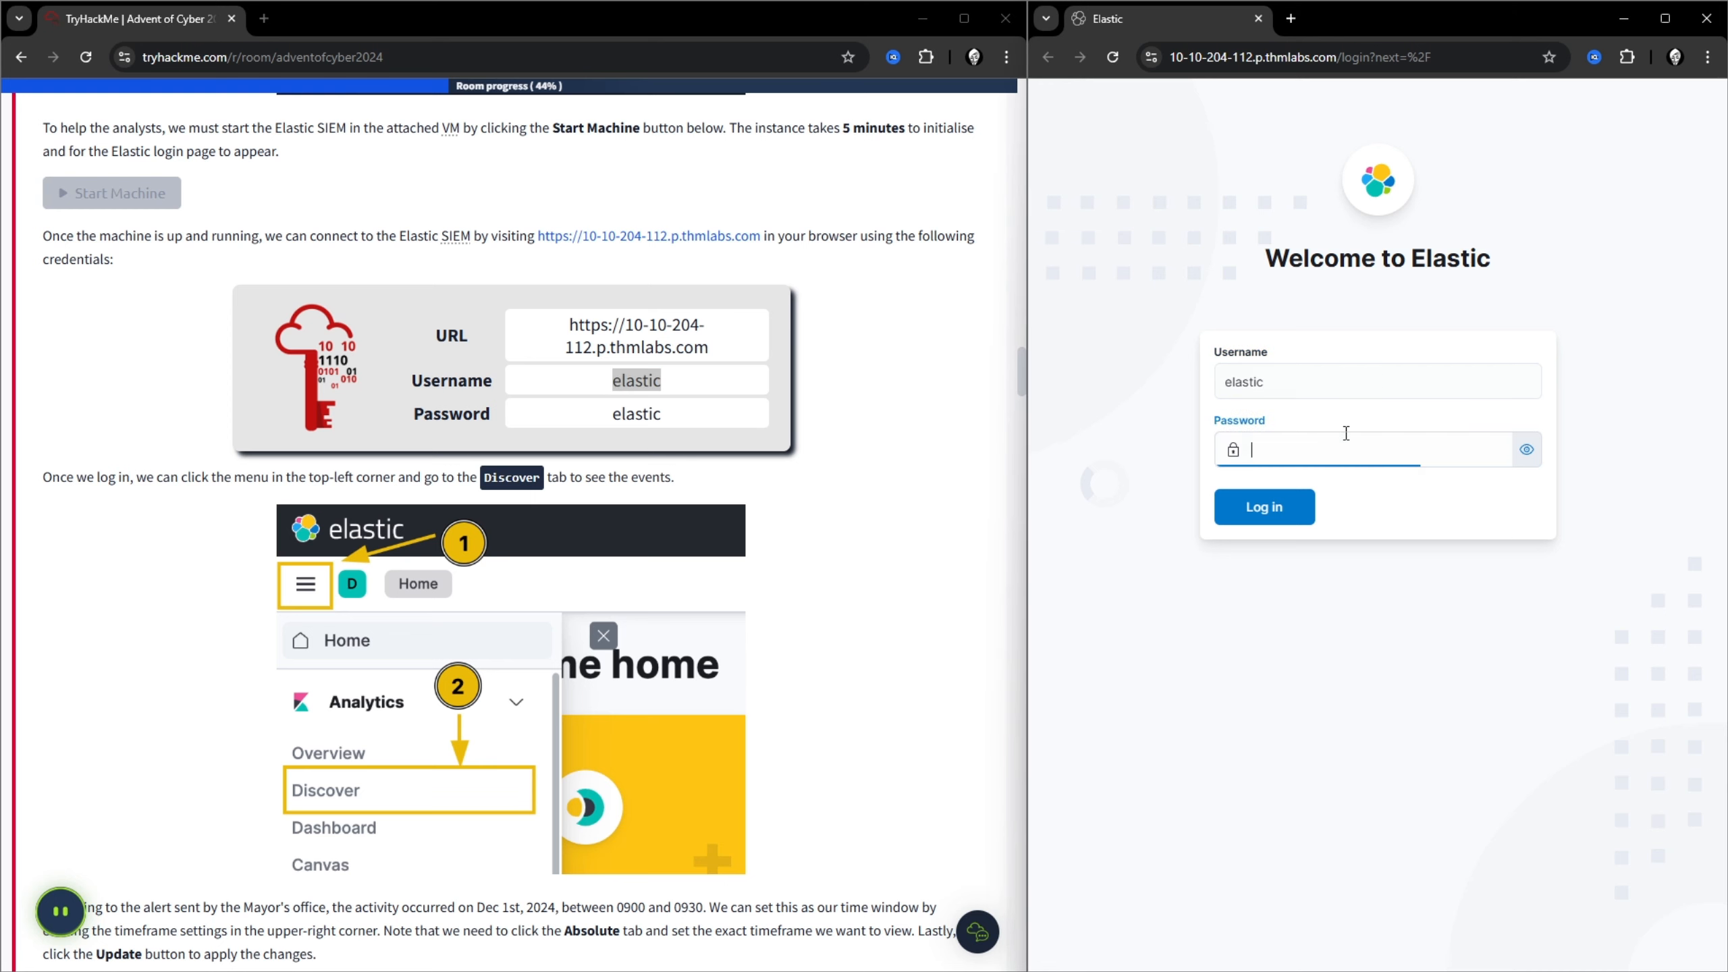
pyautogui.click(1284, 517)
pyautogui.scroll(-3, 417, 261)
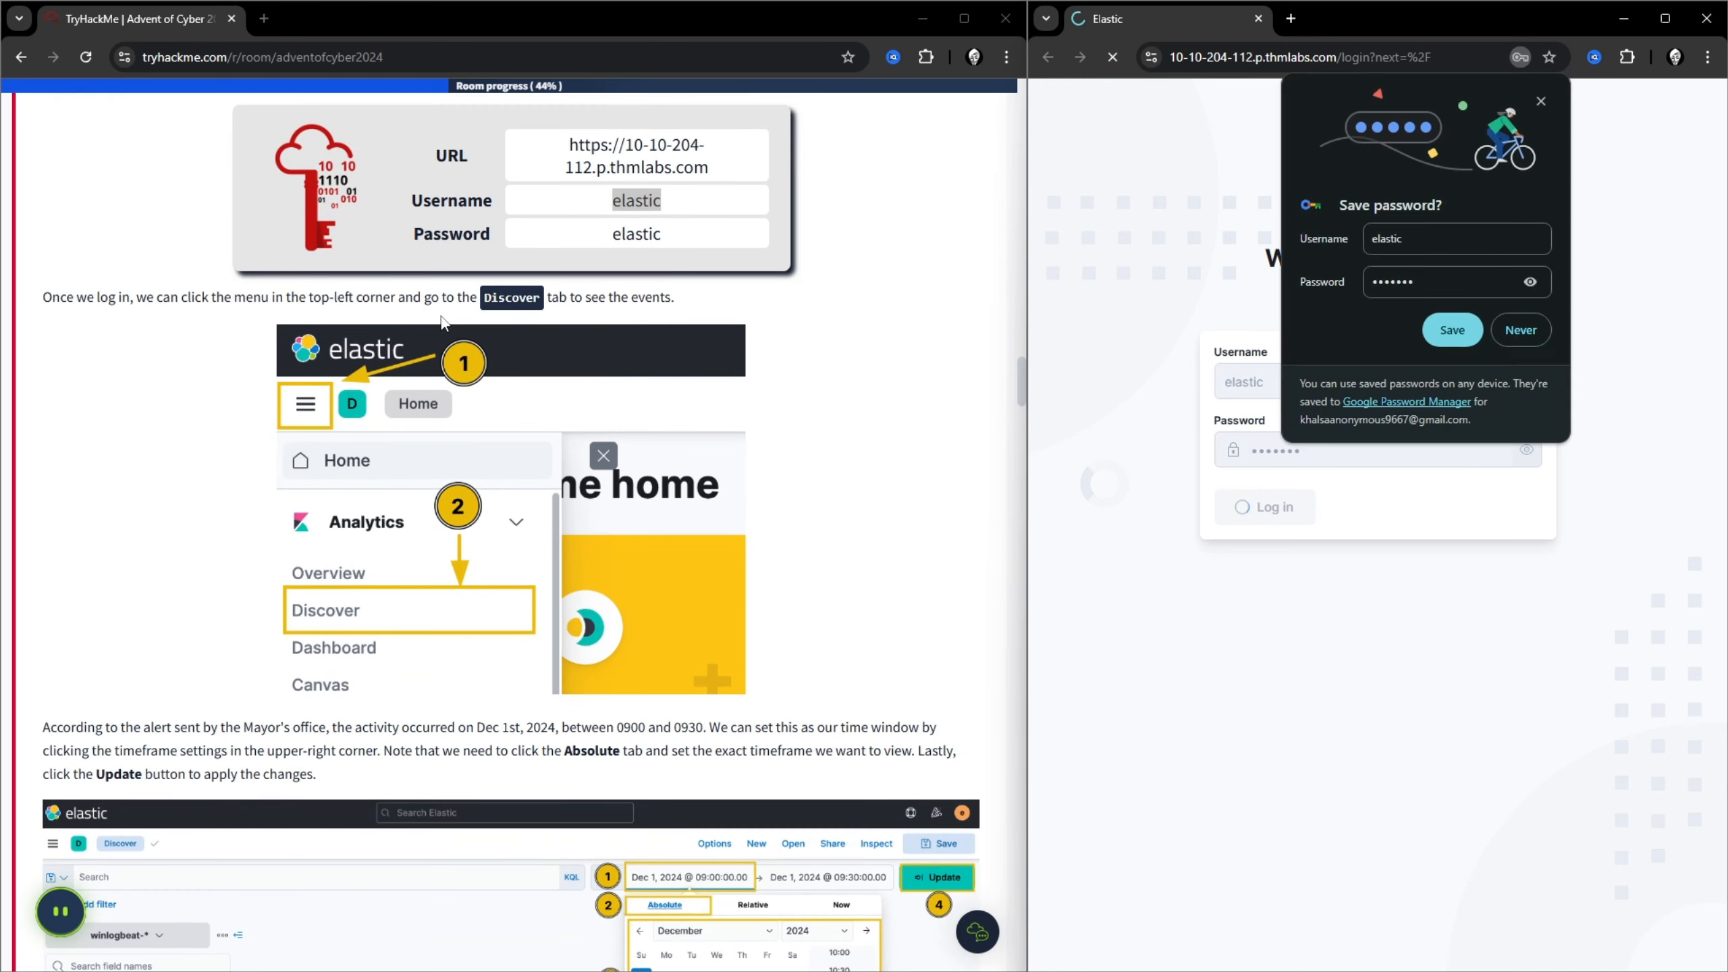
pyautogui.click(1514, 318)
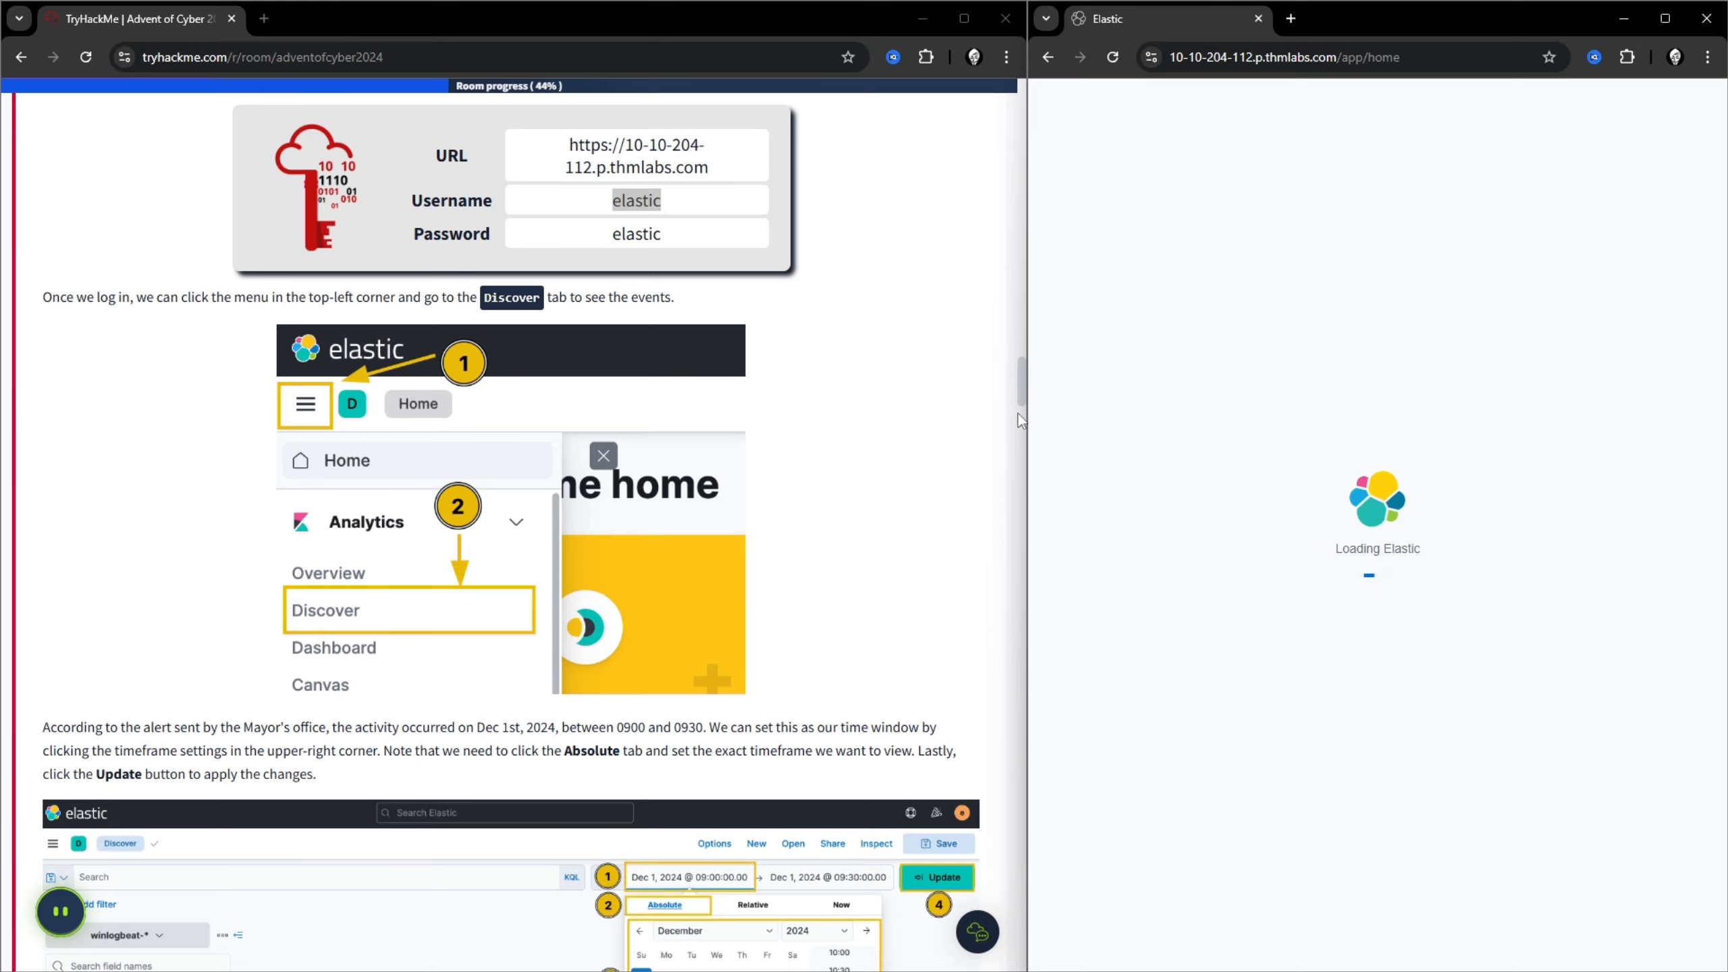
# Step: Widen the Elastic window, go to Discover and dismiss the browser security and missing configuration warnings
pyautogui.moveTo(1031, 428); pyautogui.dragTo(914, 439)
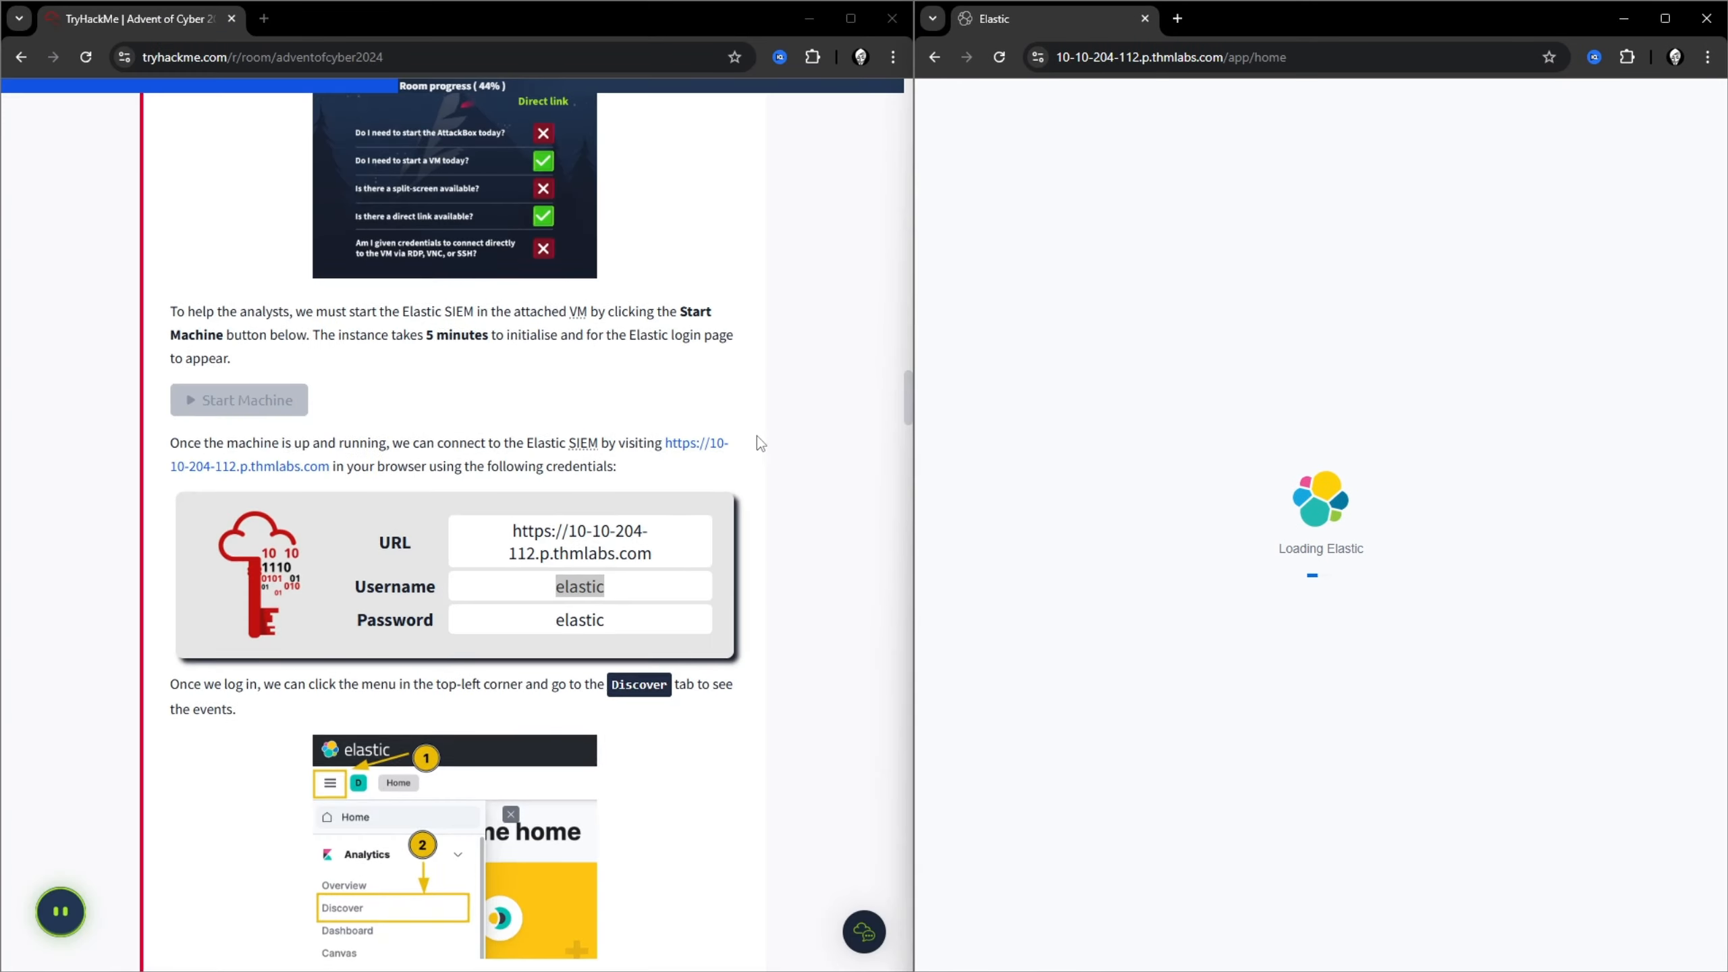
pyautogui.scroll(-5, 756, 435)
pyautogui.scroll(-4, 756, 435)
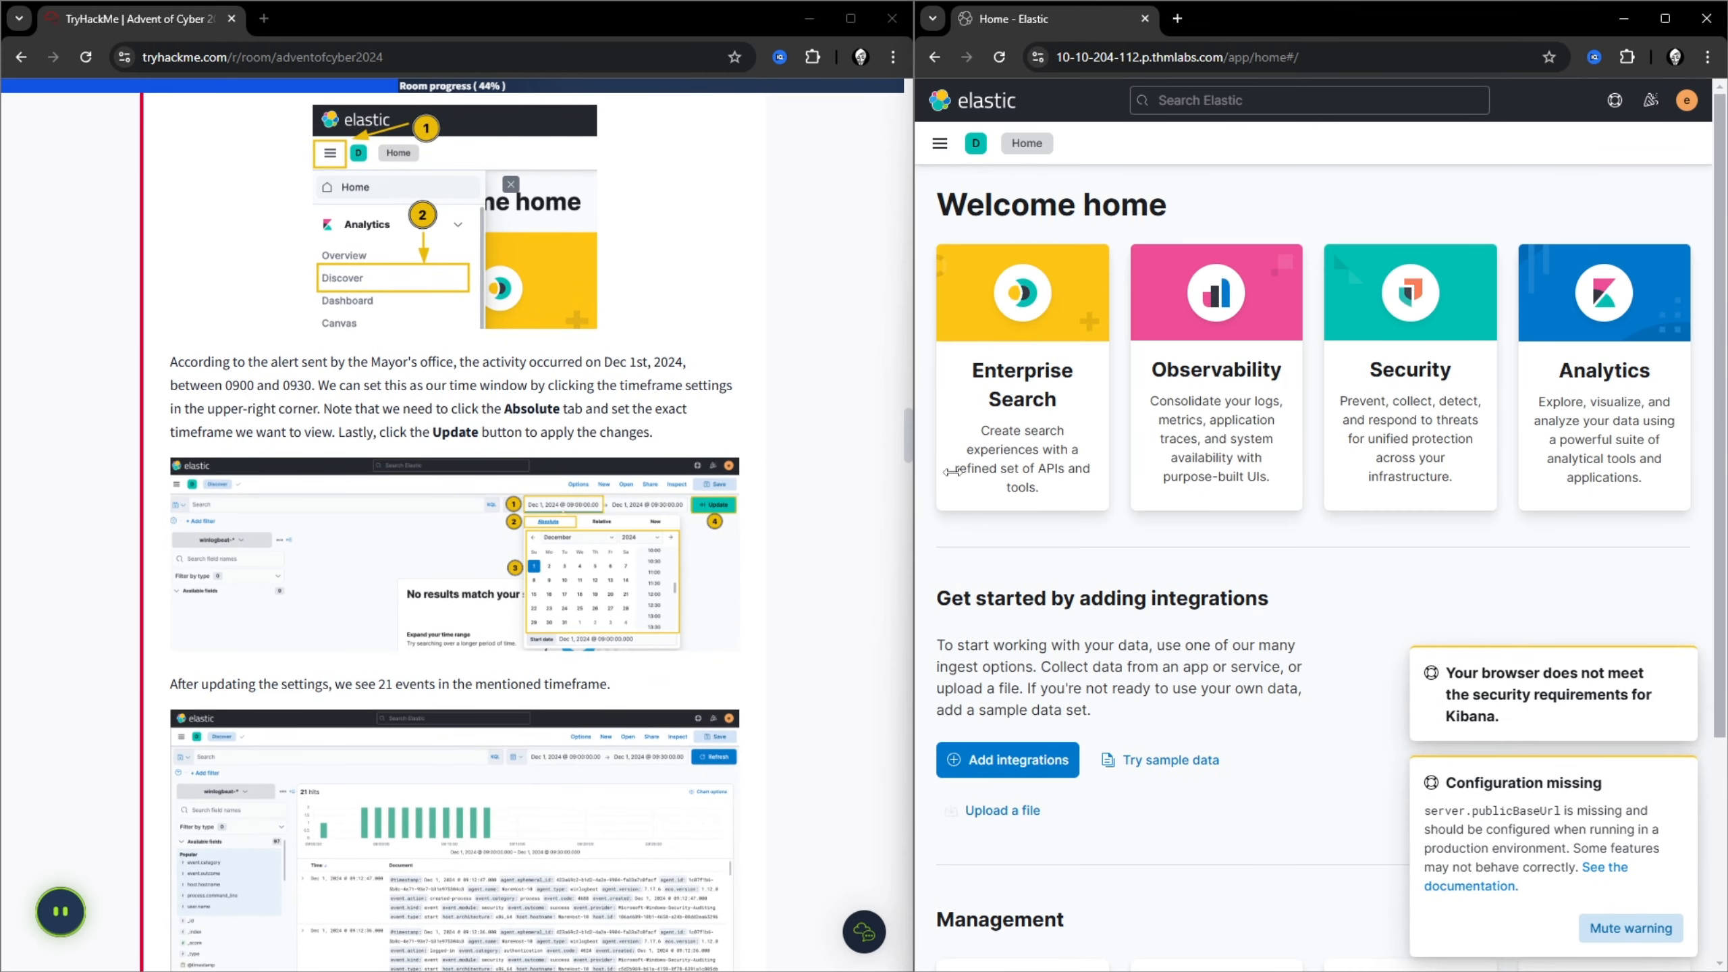
pyautogui.click(940, 144)
pyautogui.click(1022, 302)
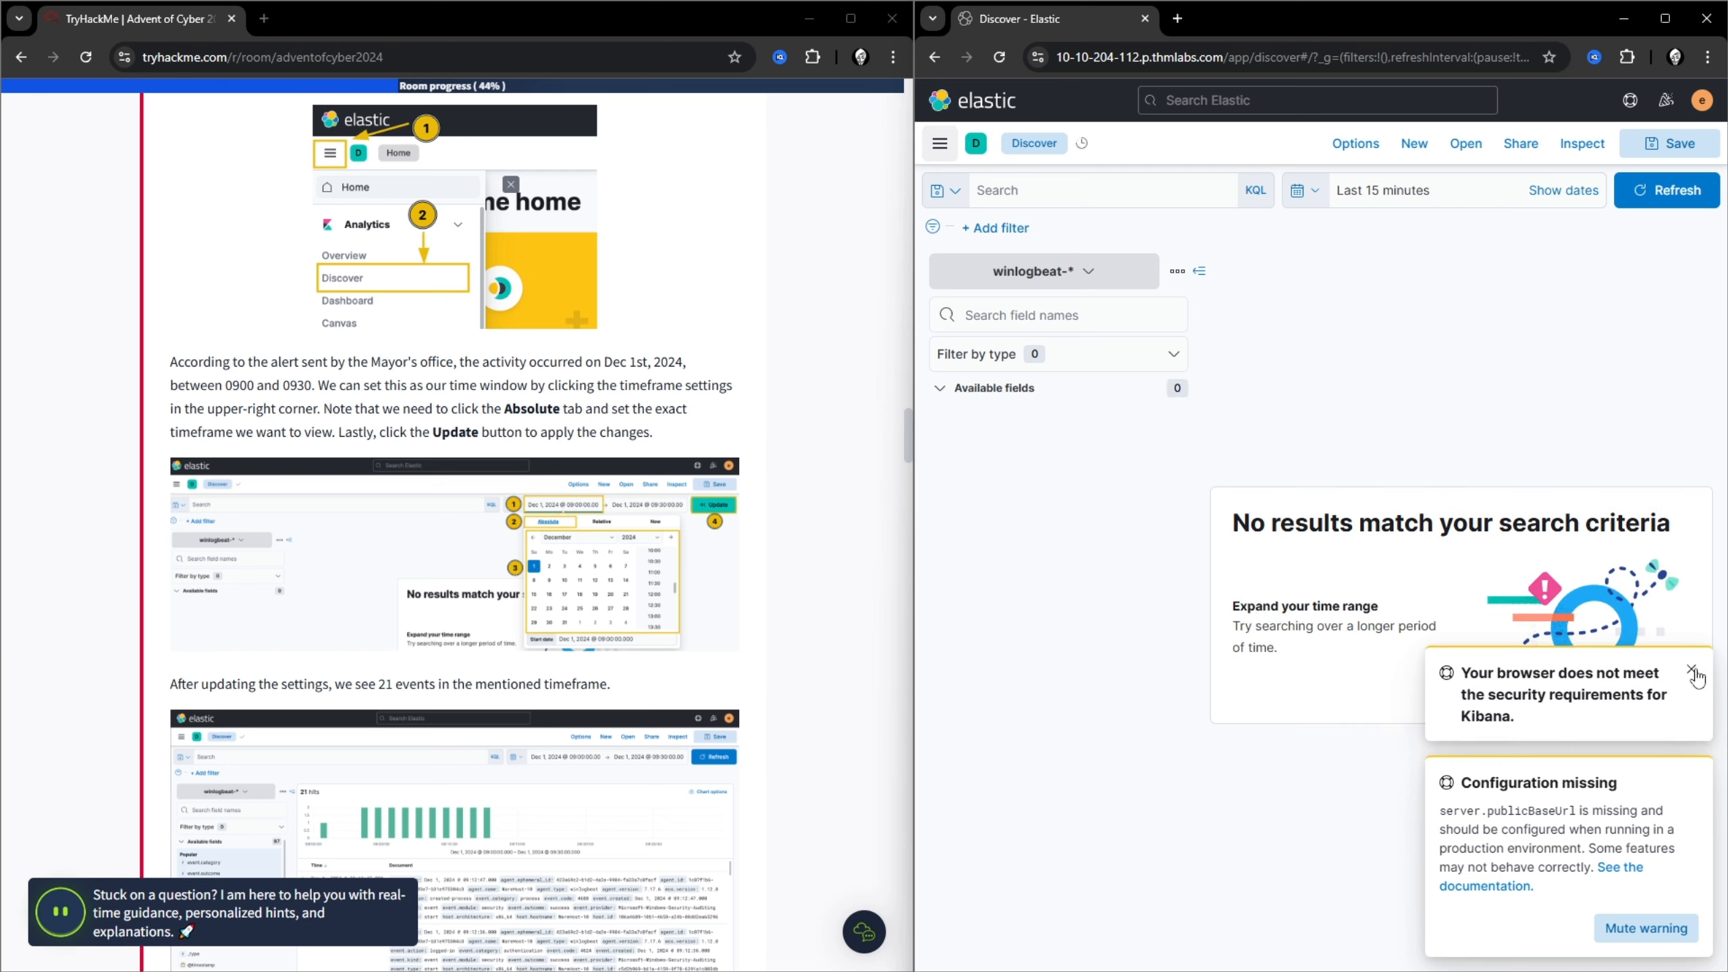
pyautogui.click(1694, 670)
pyautogui.click(1695, 780)
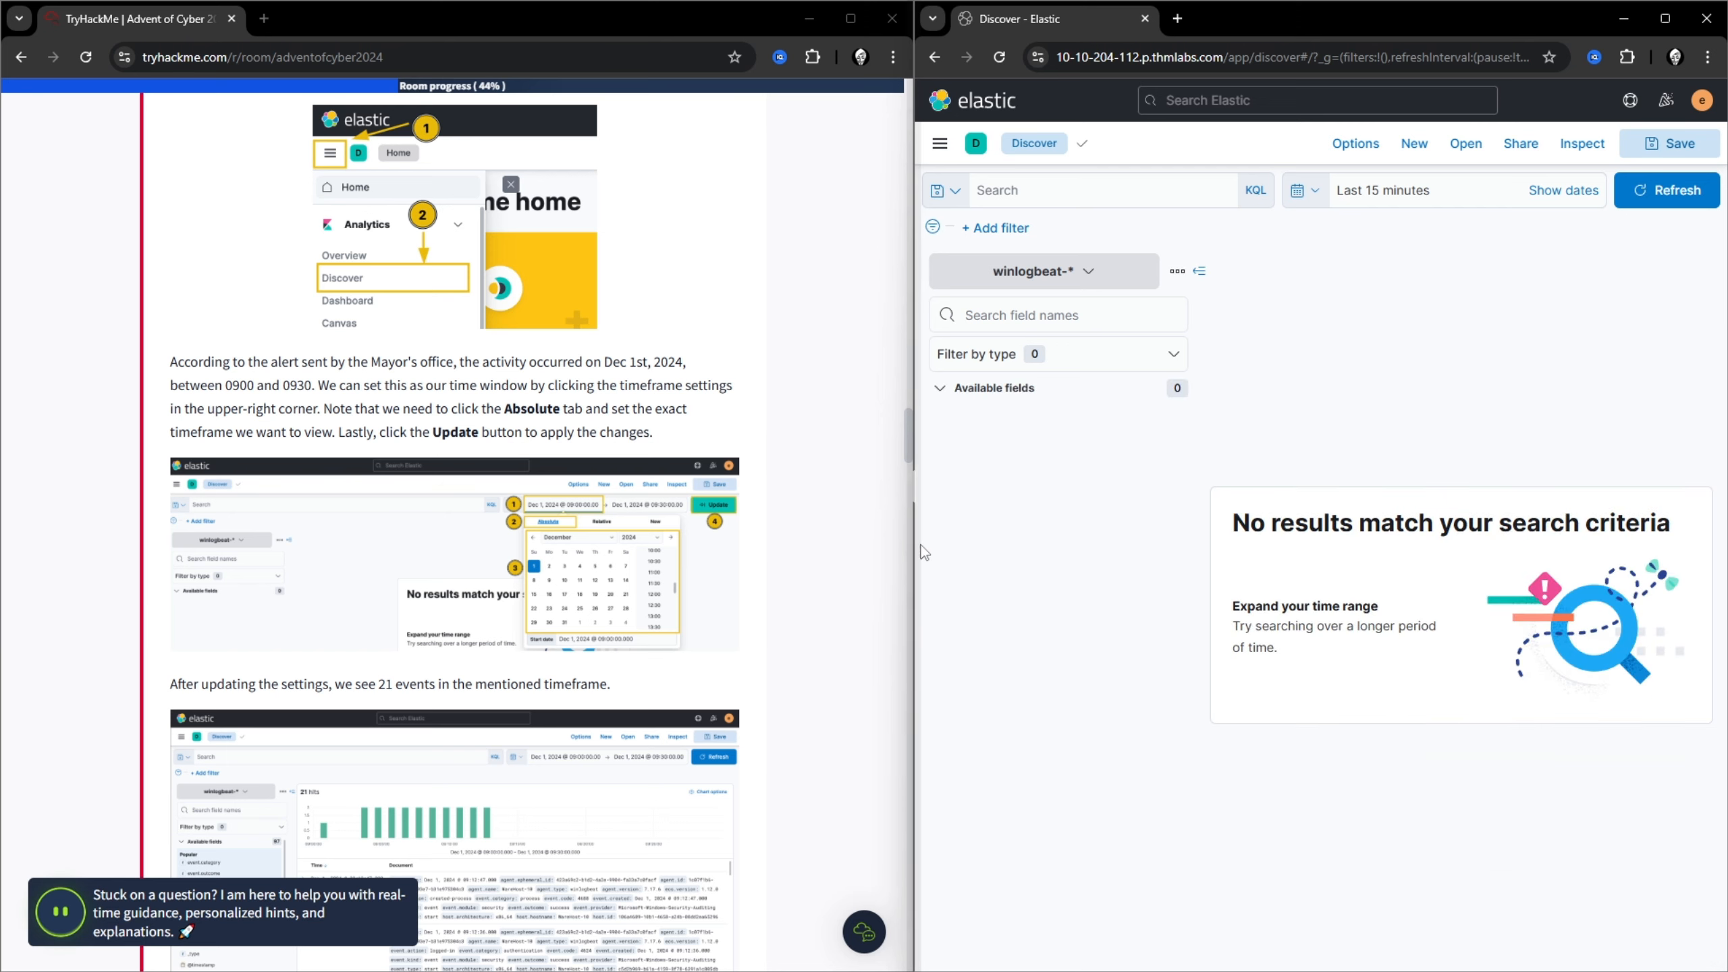
# Step: Check the alert's timeframe in the task and set the end of Discover's time range to an absolute date of Dec 1, 2024
pyautogui.moveTo(911, 546); pyautogui.dragTo(836, 551)
pyautogui.scroll(-3, 773, 560)
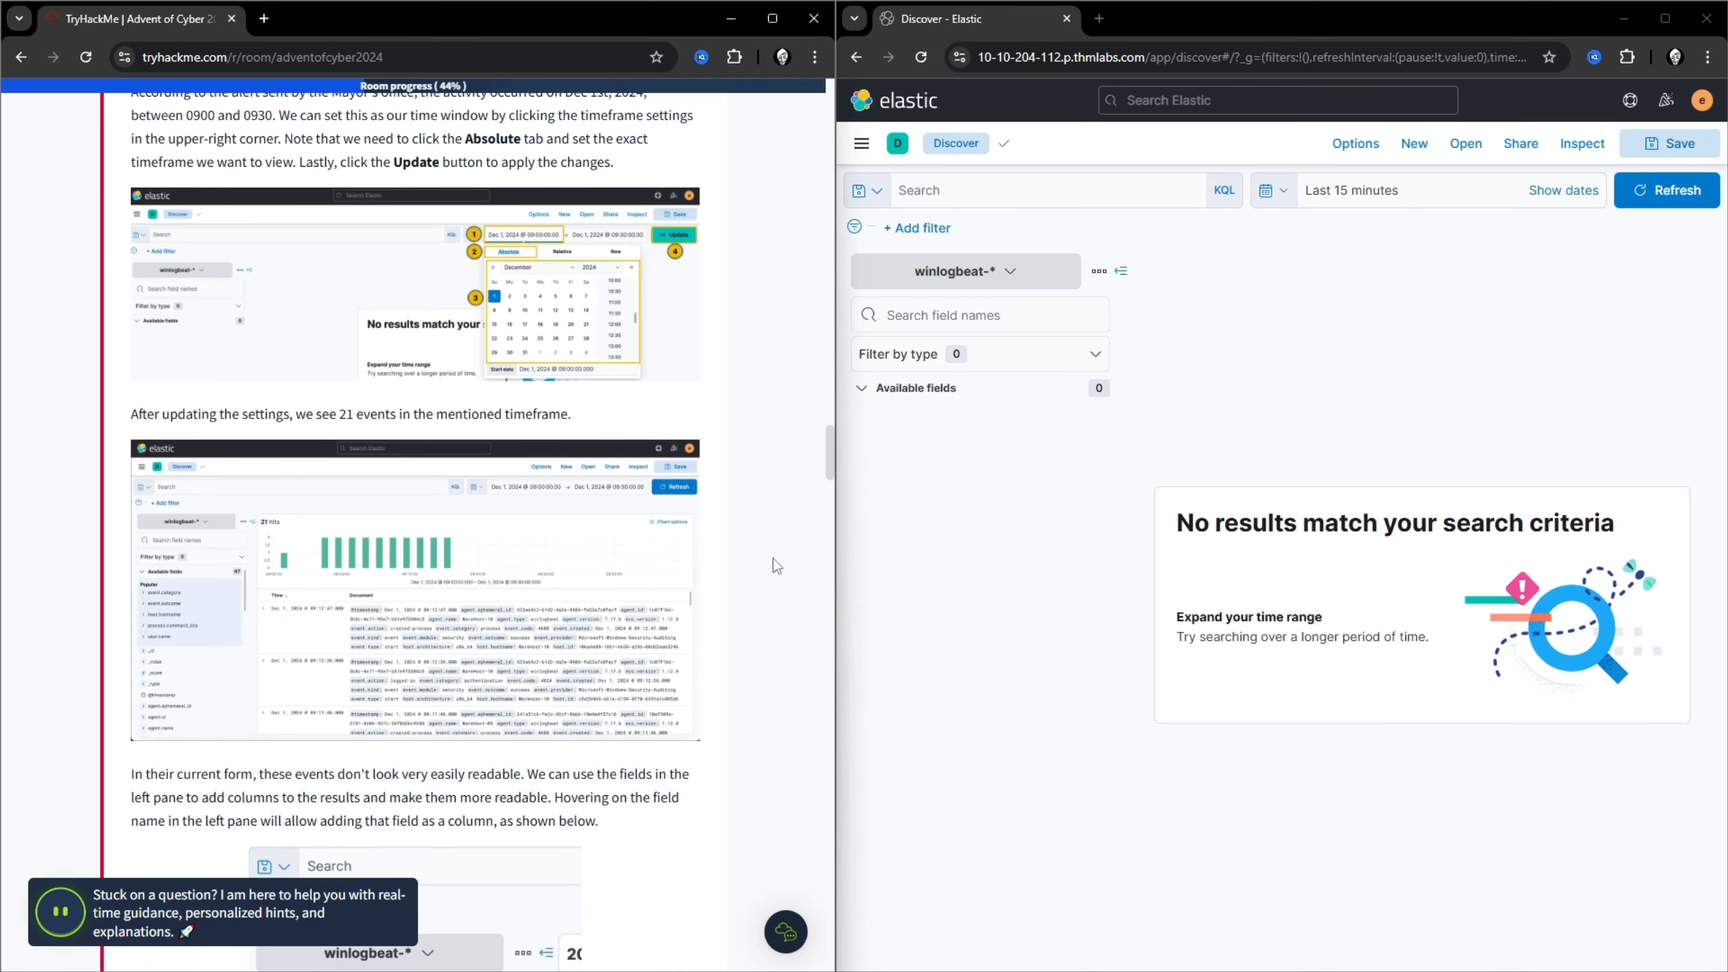
pyautogui.scroll(5, 772, 559)
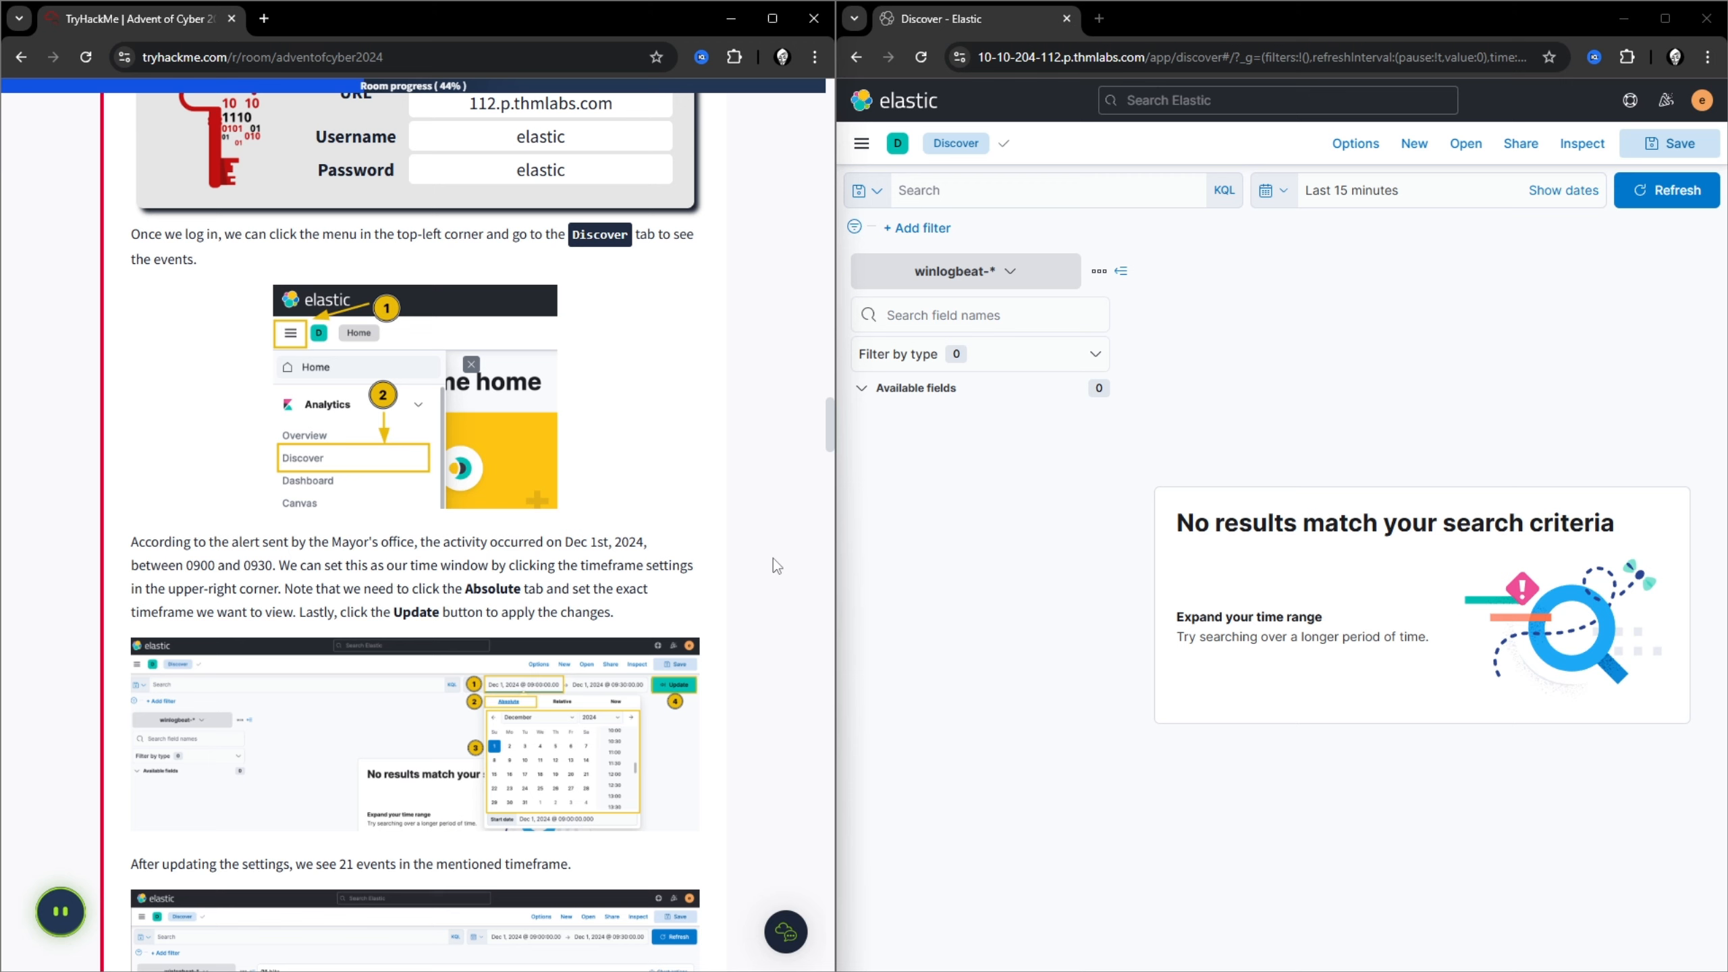
pyautogui.moveTo(554, 542); pyautogui.dragTo(271, 584)
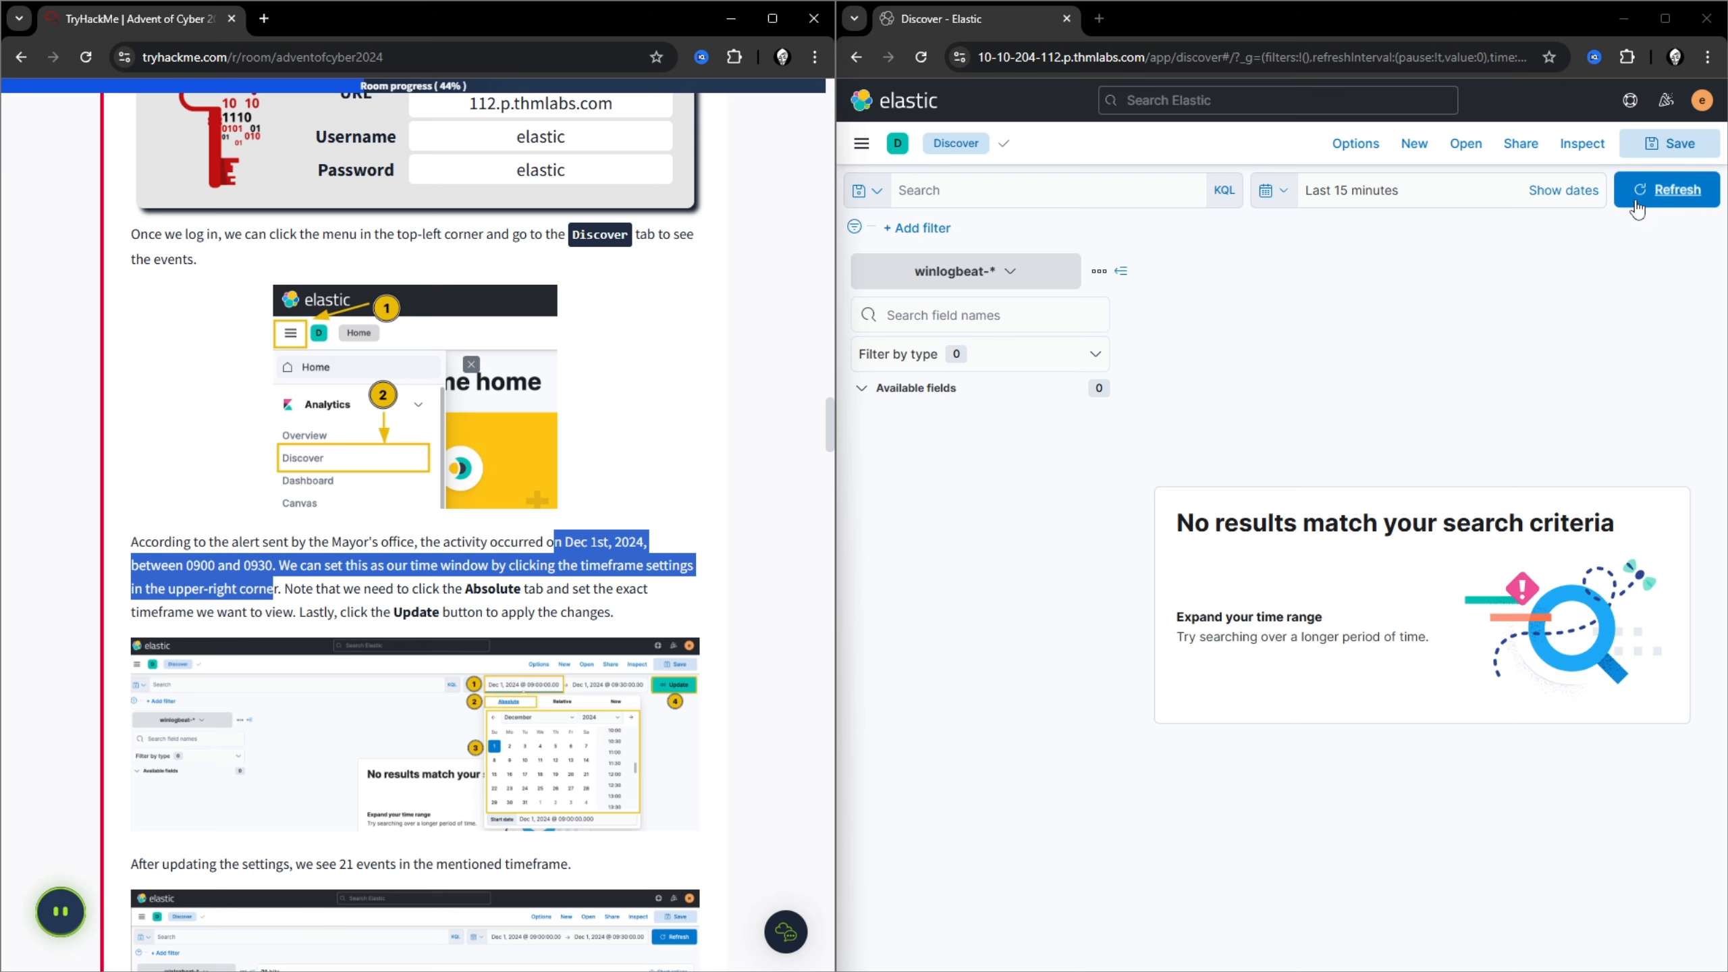
pyautogui.click(1560, 194)
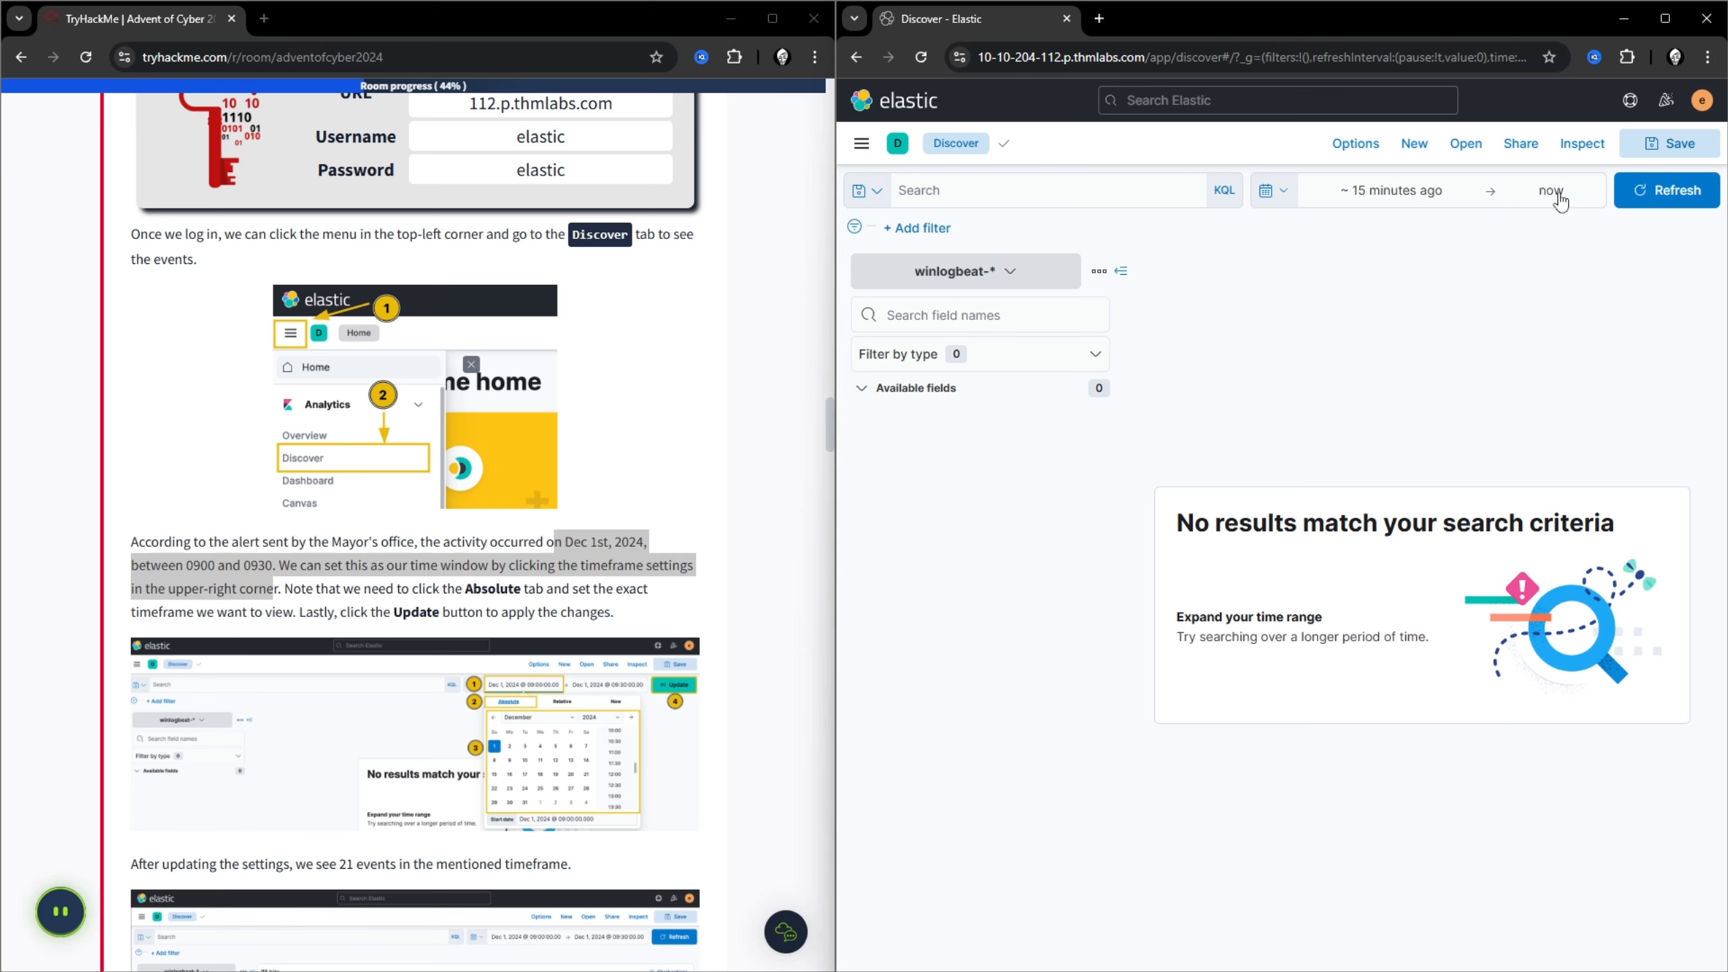
pyautogui.click(1291, 199)
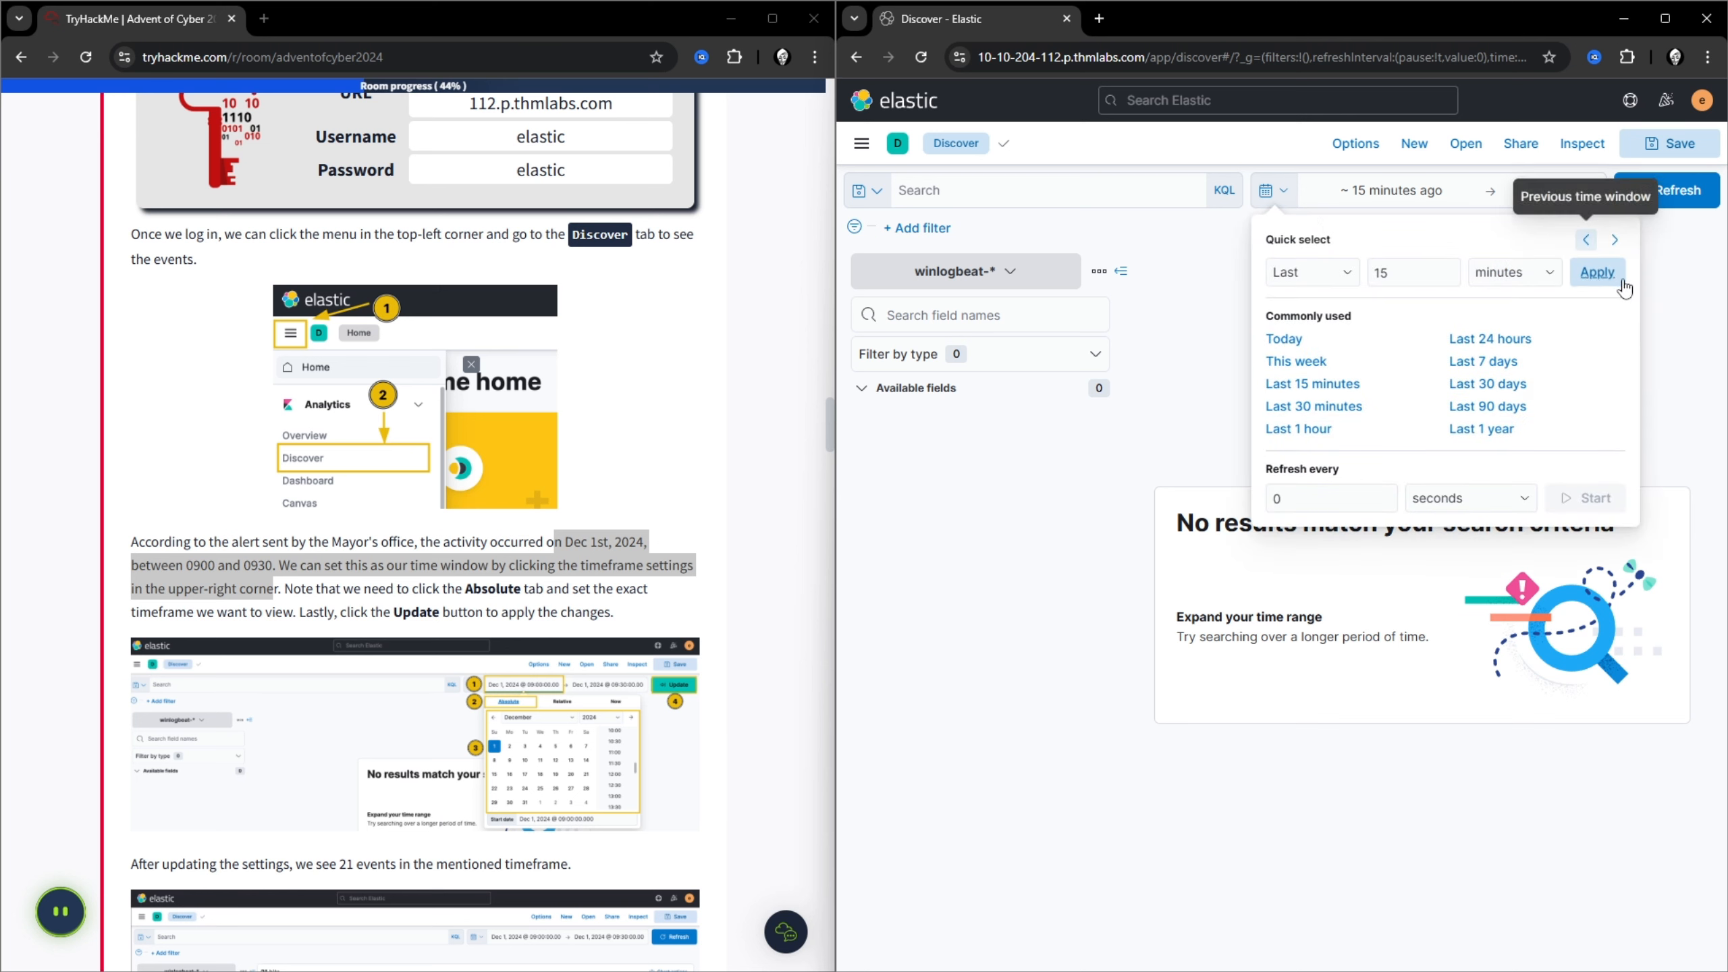
pyautogui.click(1675, 362)
pyautogui.click(1565, 197)
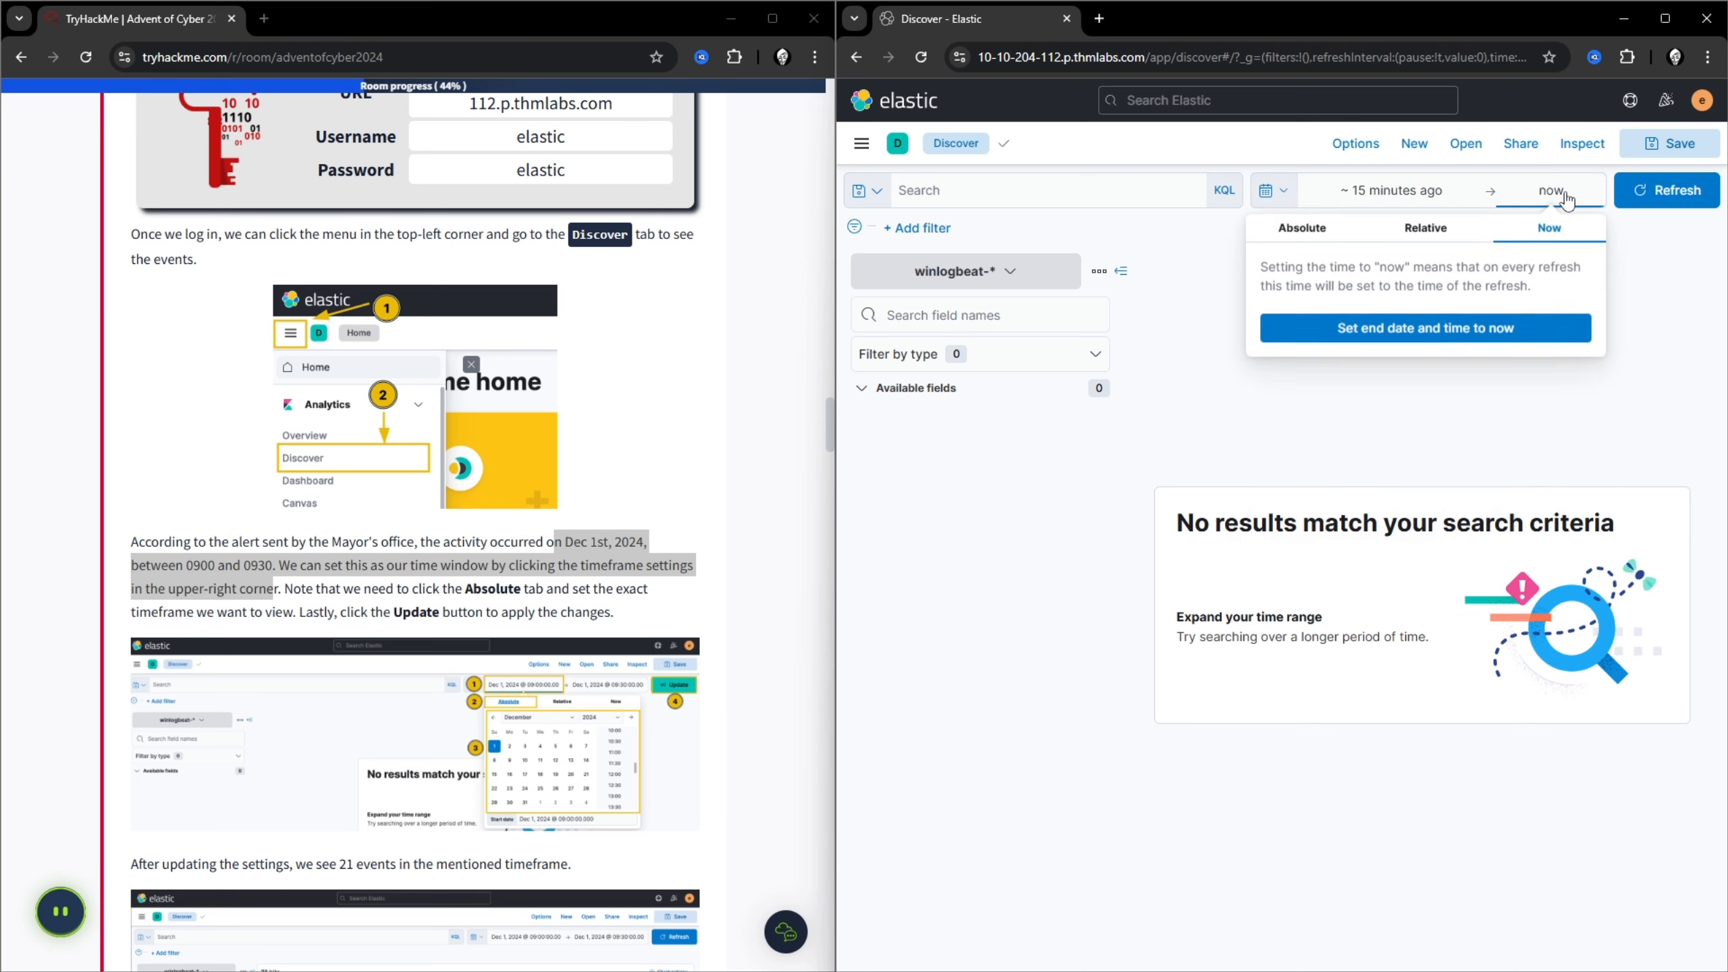
pyautogui.click(1305, 235)
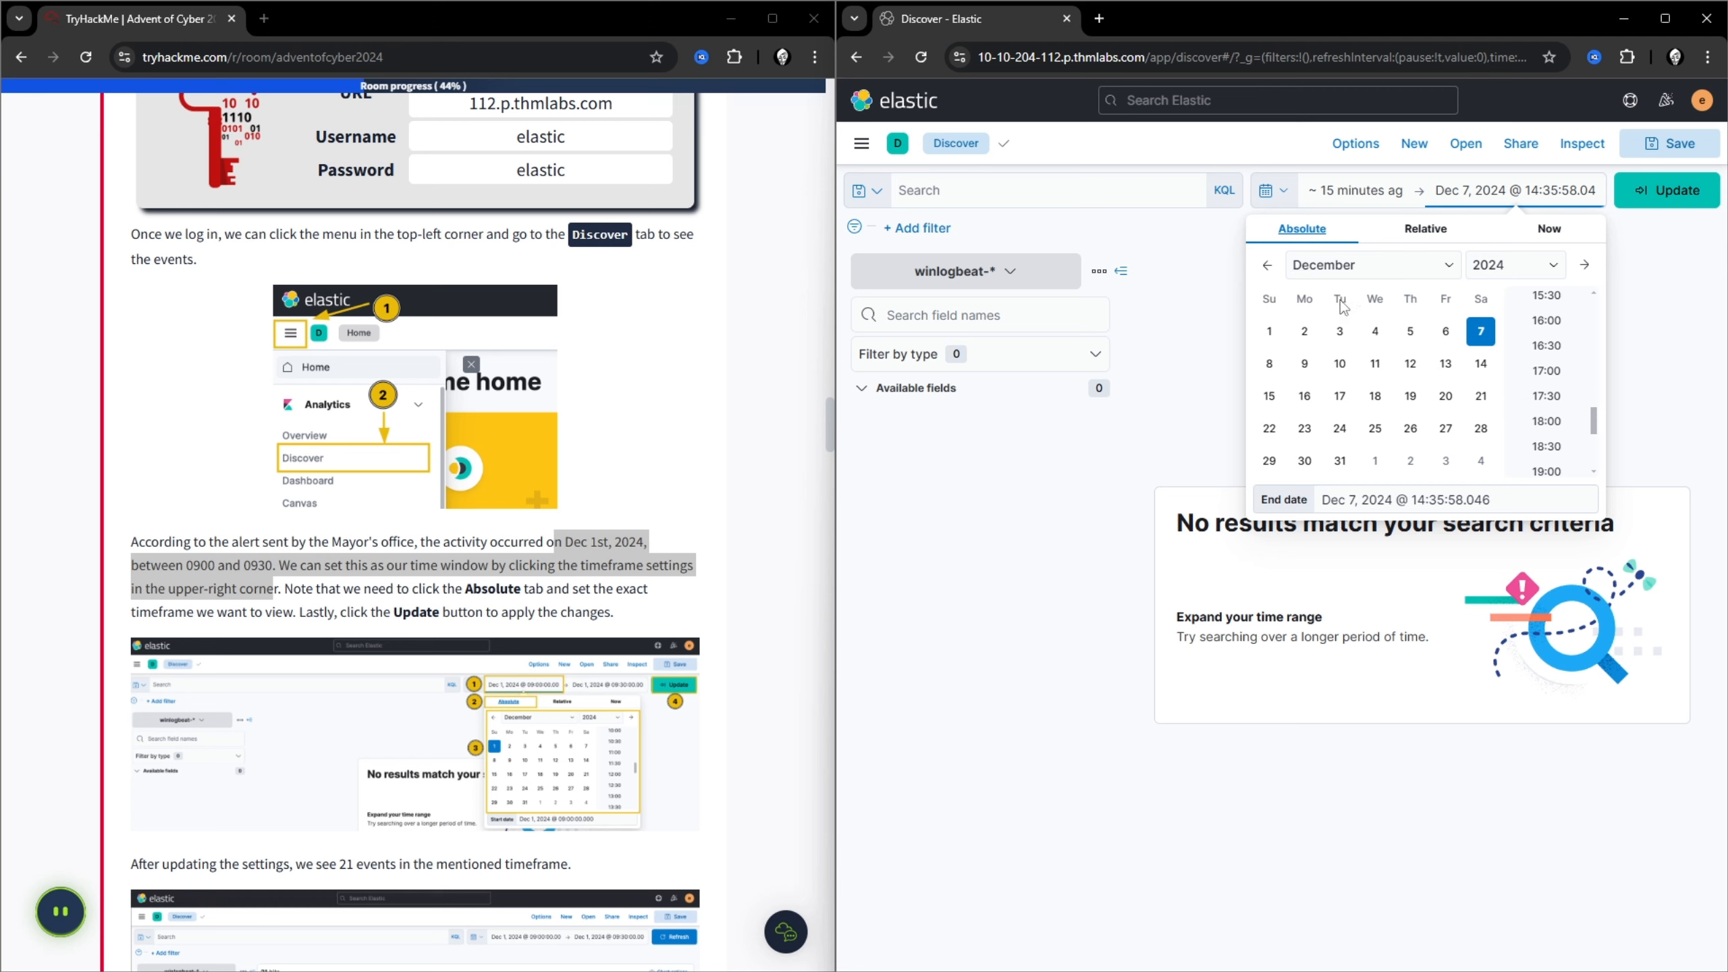
pyautogui.click(1268, 333)
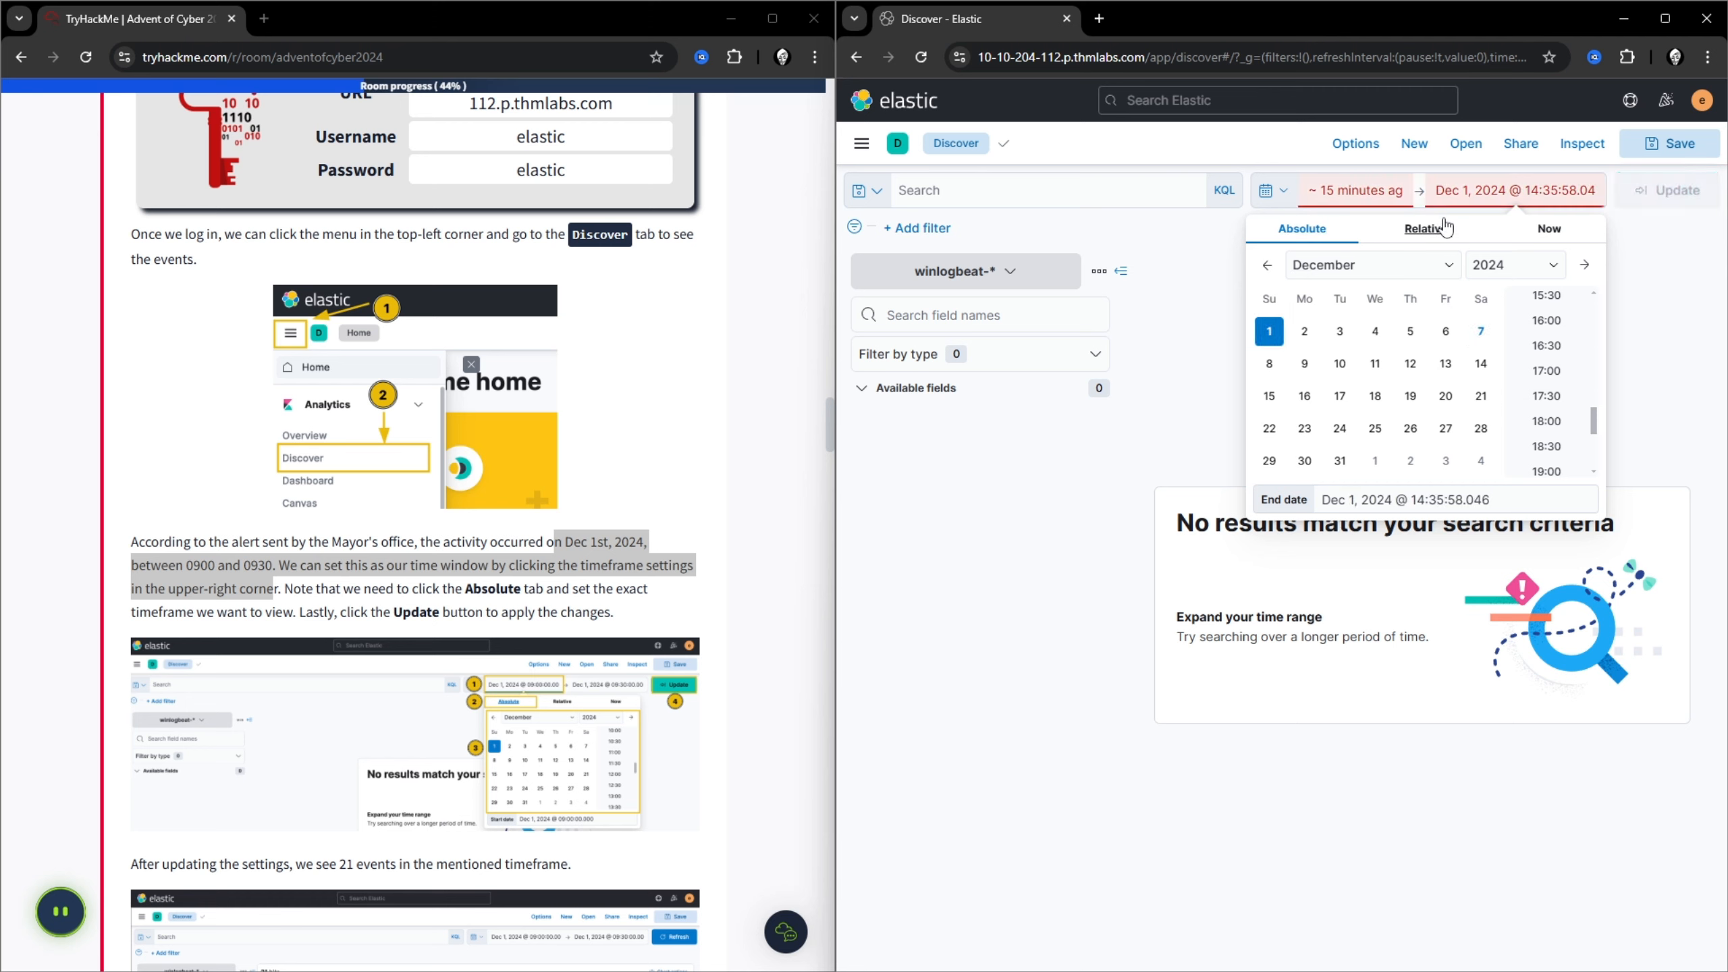
# Step: Set the start of the time range to the absolute date and time Dec 1, 2024 @ 09:00
pyautogui.click(1395, 199)
pyautogui.click(1506, 195)
pyautogui.click(1354, 193)
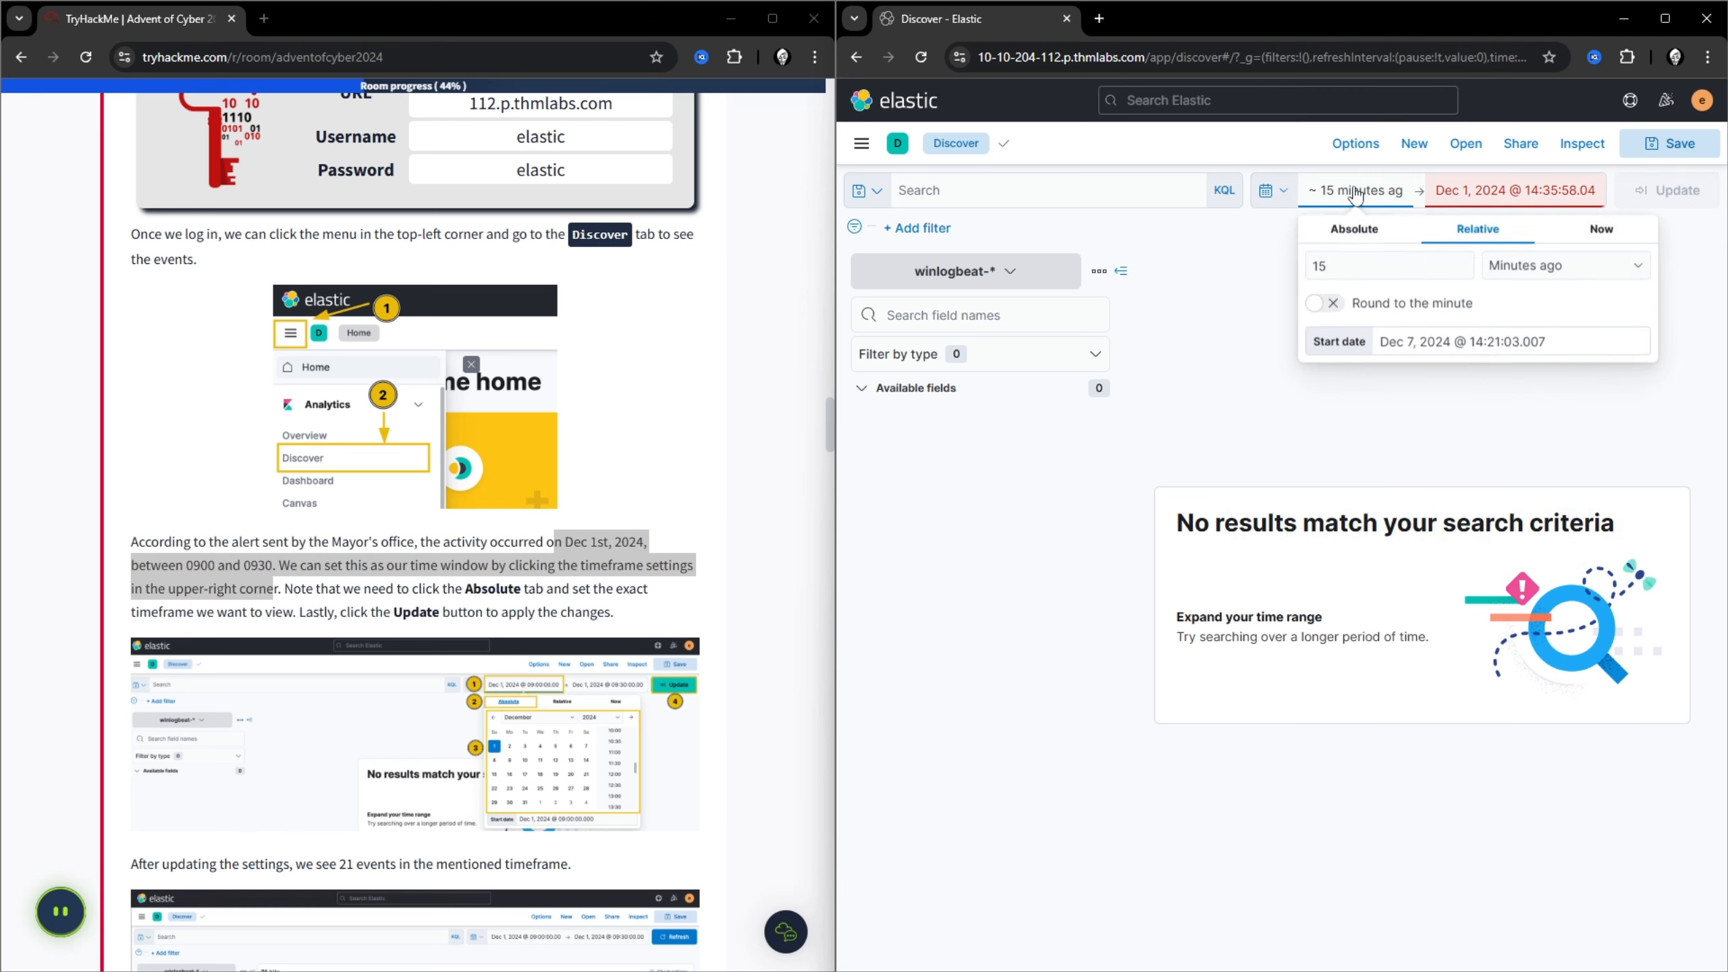
pyautogui.click(1360, 227)
pyautogui.click(1321, 331)
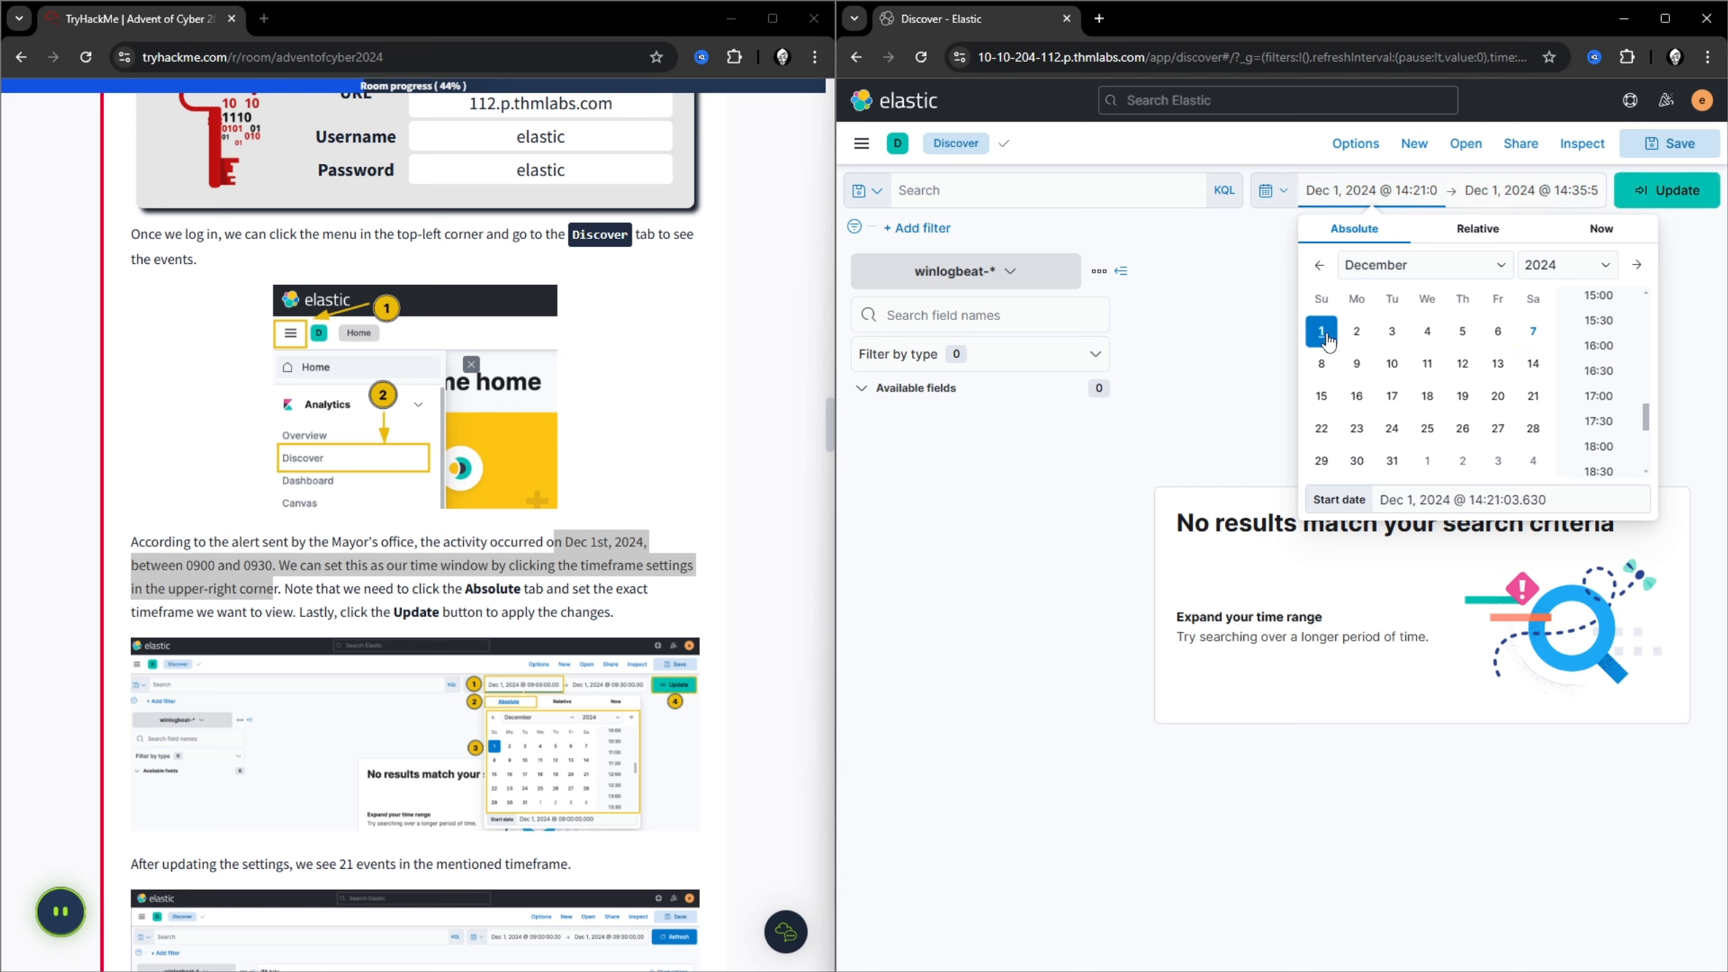
pyautogui.scroll(8, 1594, 358)
pyautogui.scroll(-3, 1614, 366)
pyautogui.click(1599, 353)
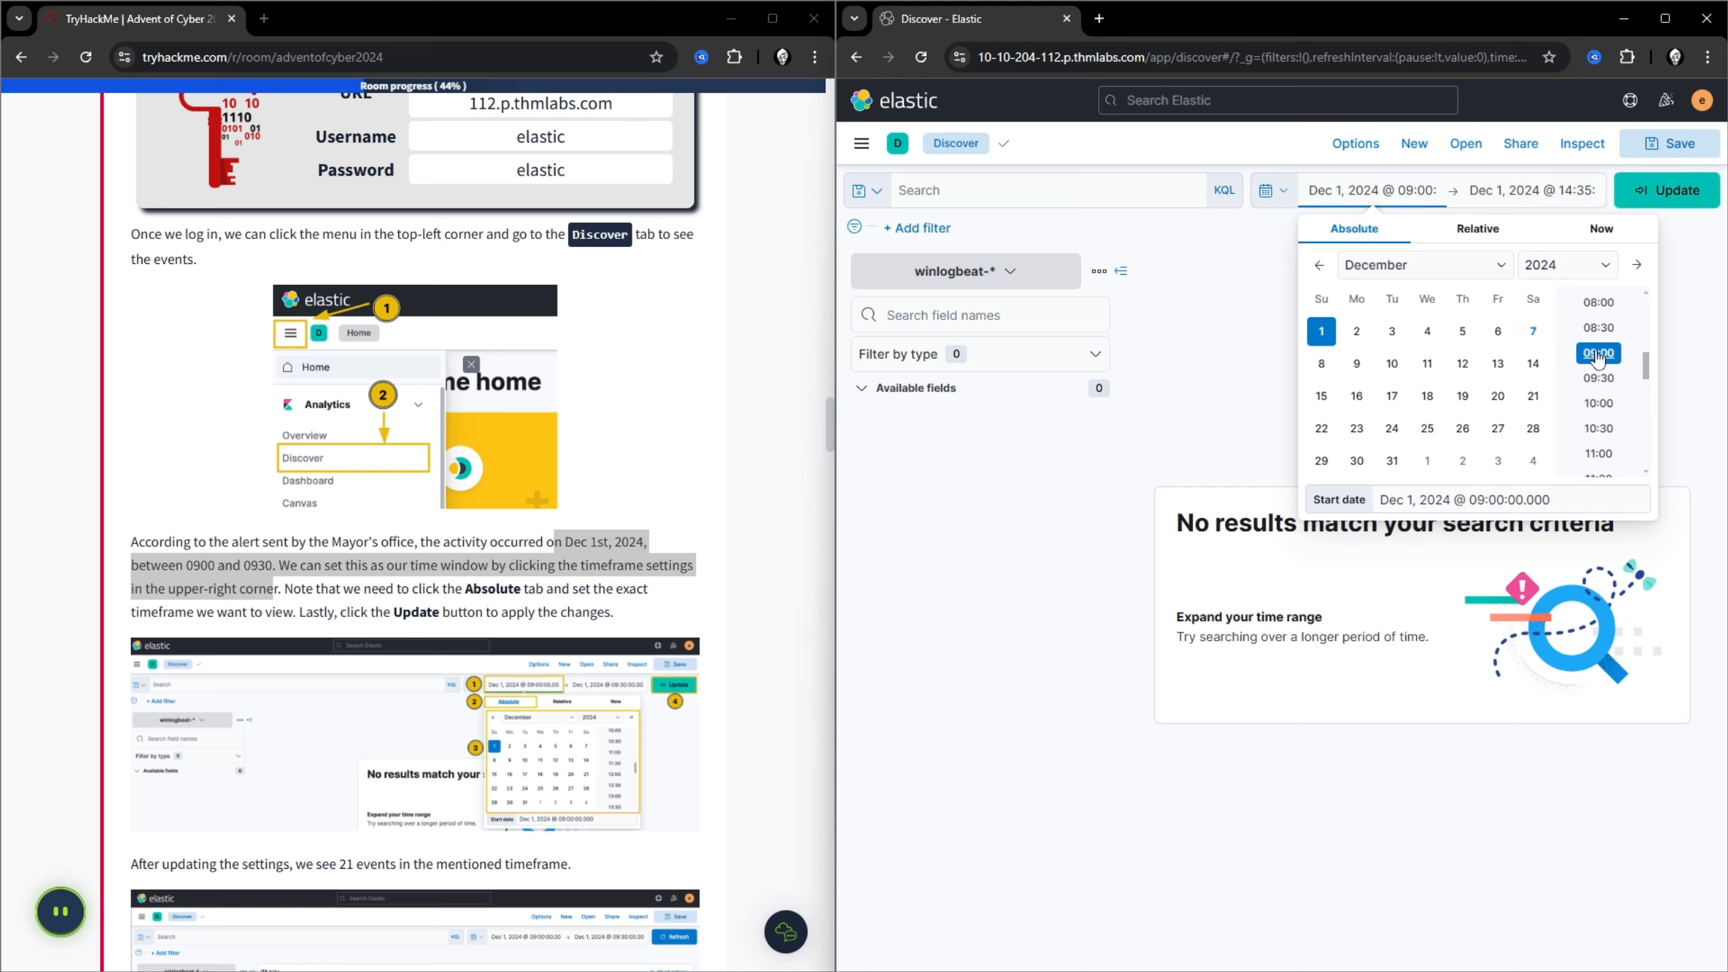
# Step: Set the end time of the range to 09:30 on Dec 1, 2024 and update the event results
pyautogui.click(1534, 194)
pyautogui.scroll(4, 1547, 381)
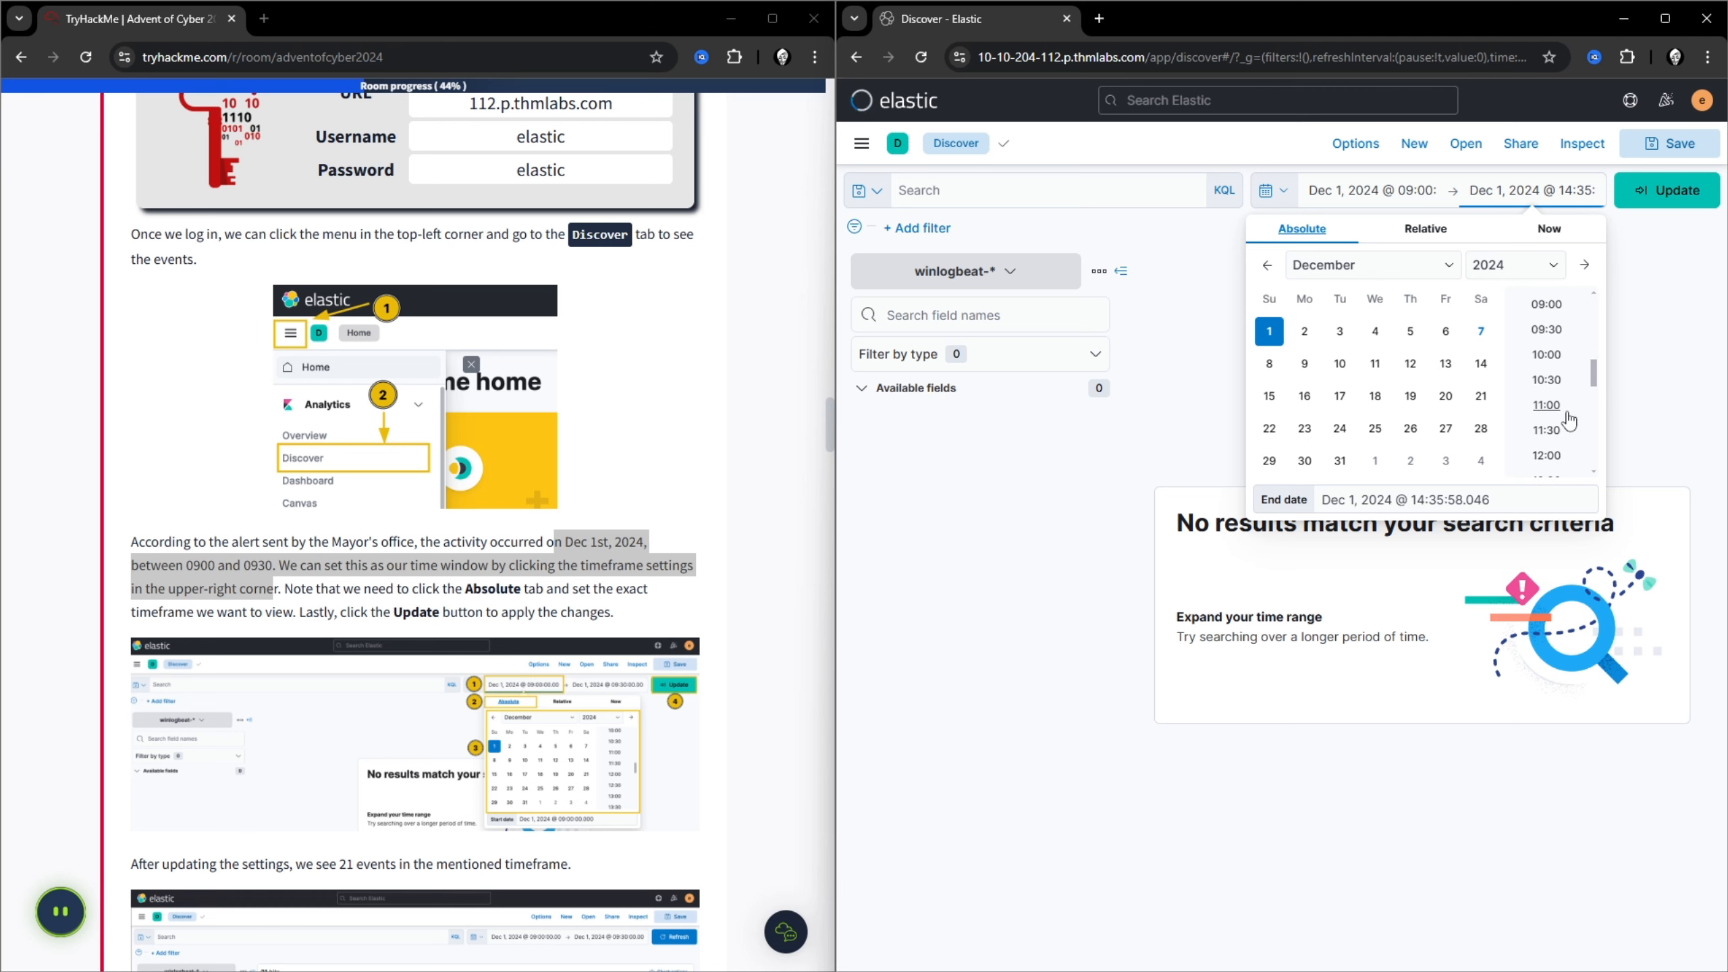
pyautogui.click(1547, 332)
pyautogui.click(1666, 197)
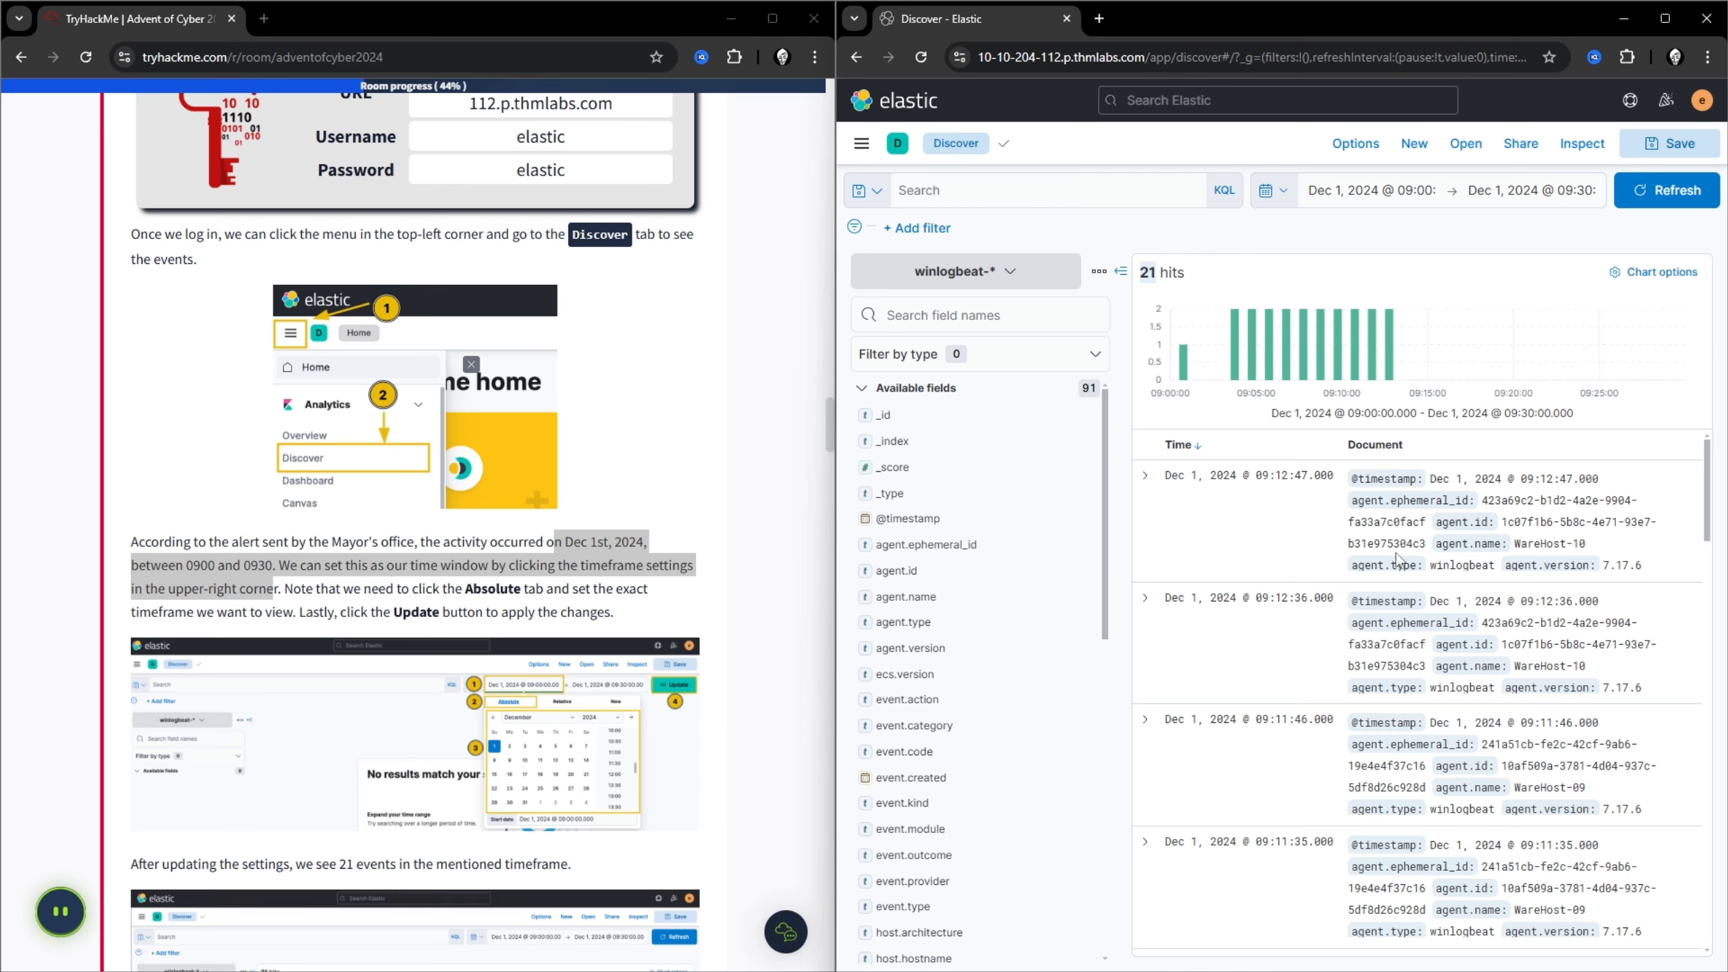
pyautogui.scroll(-3, 1396, 554)
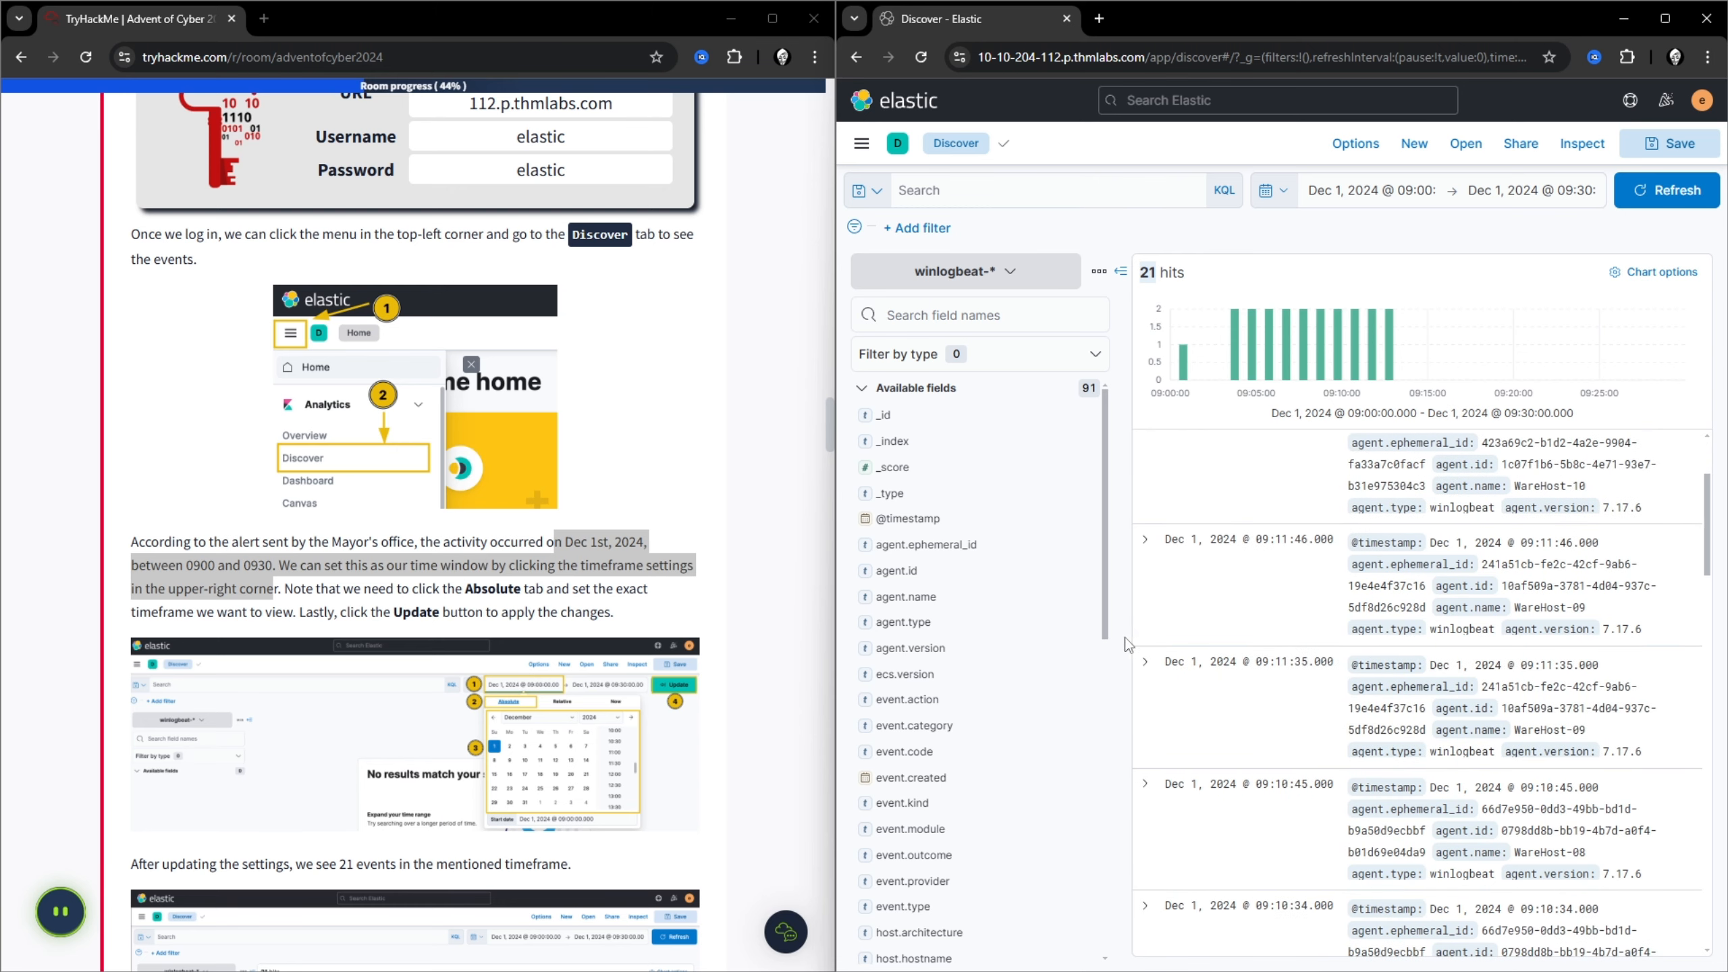
pyautogui.scroll(3, 1678, 668)
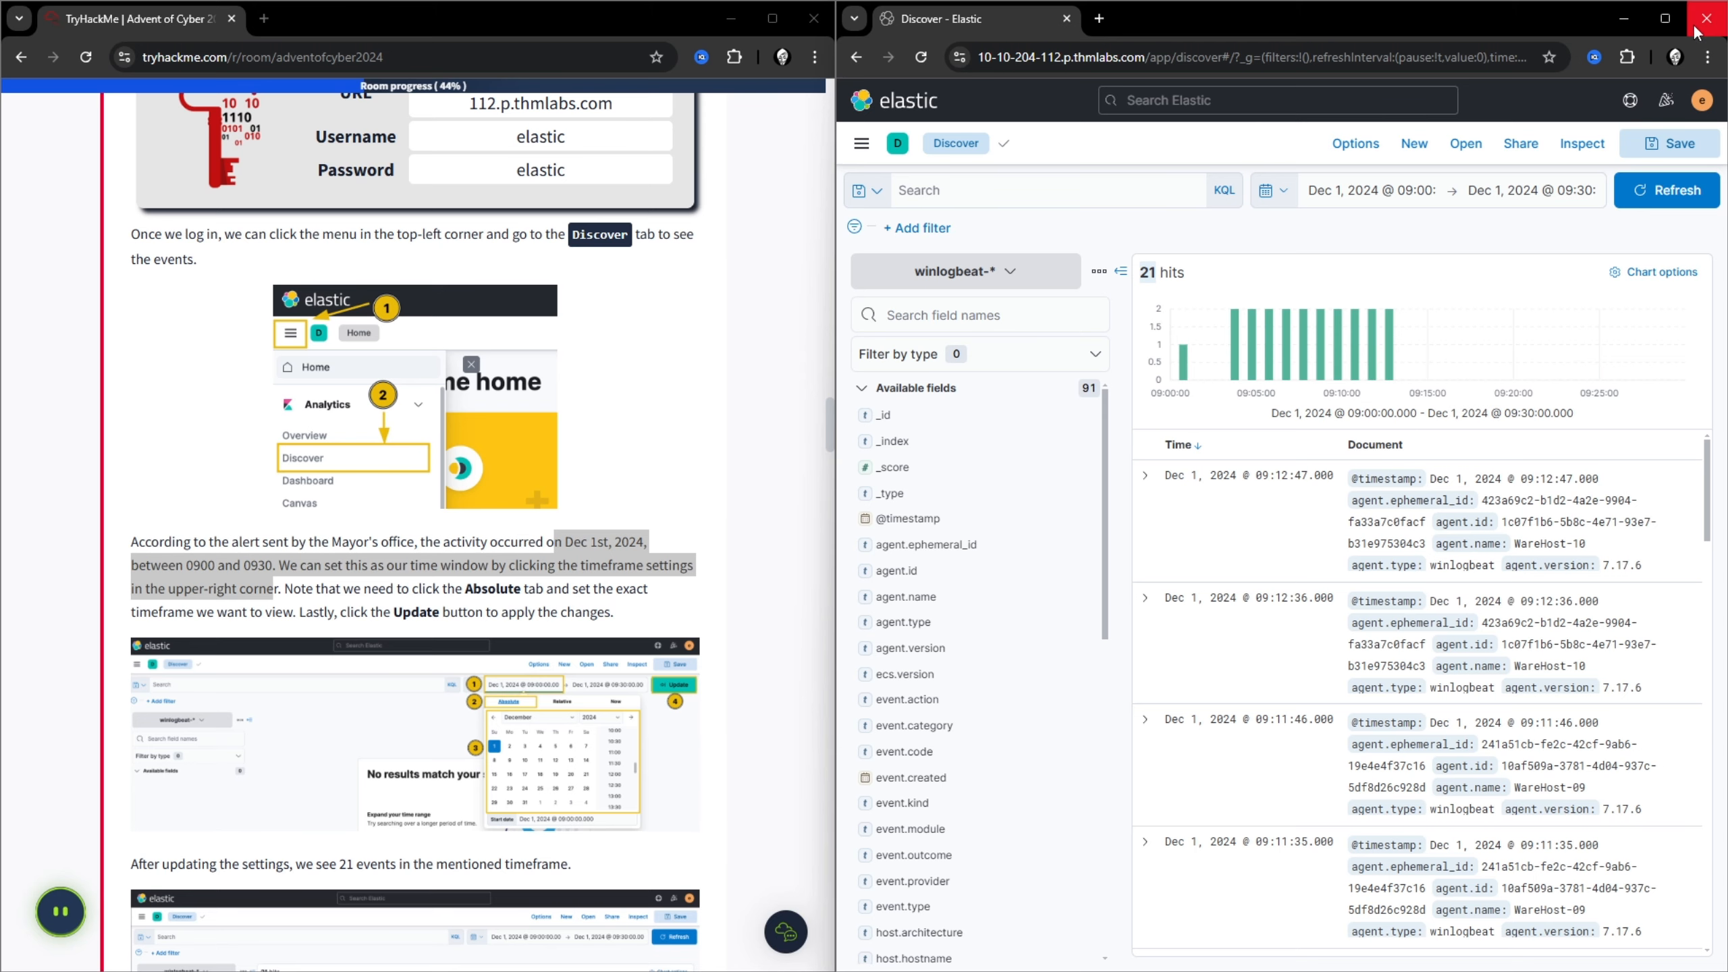
# Step: Maximize the Elastic and TryHackMe windows and review which fields the task wants as columns for the PowerShell events
pyautogui.click(1665, 19)
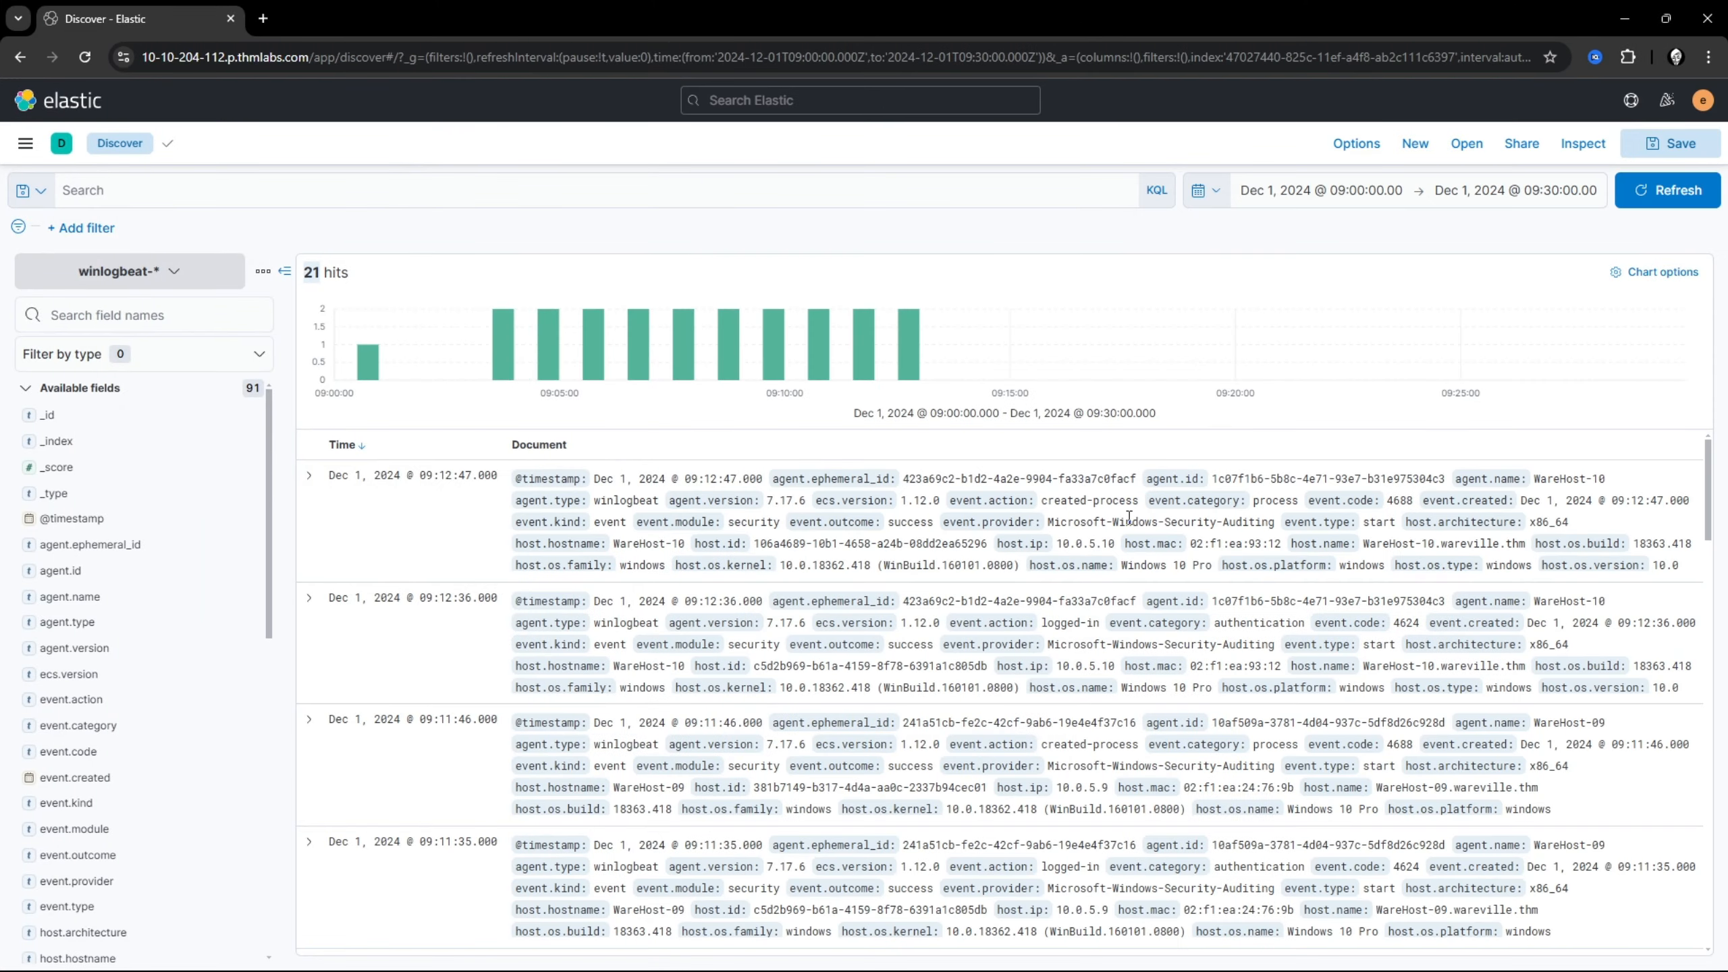
pyautogui.hotkey('alt', 'Tab')
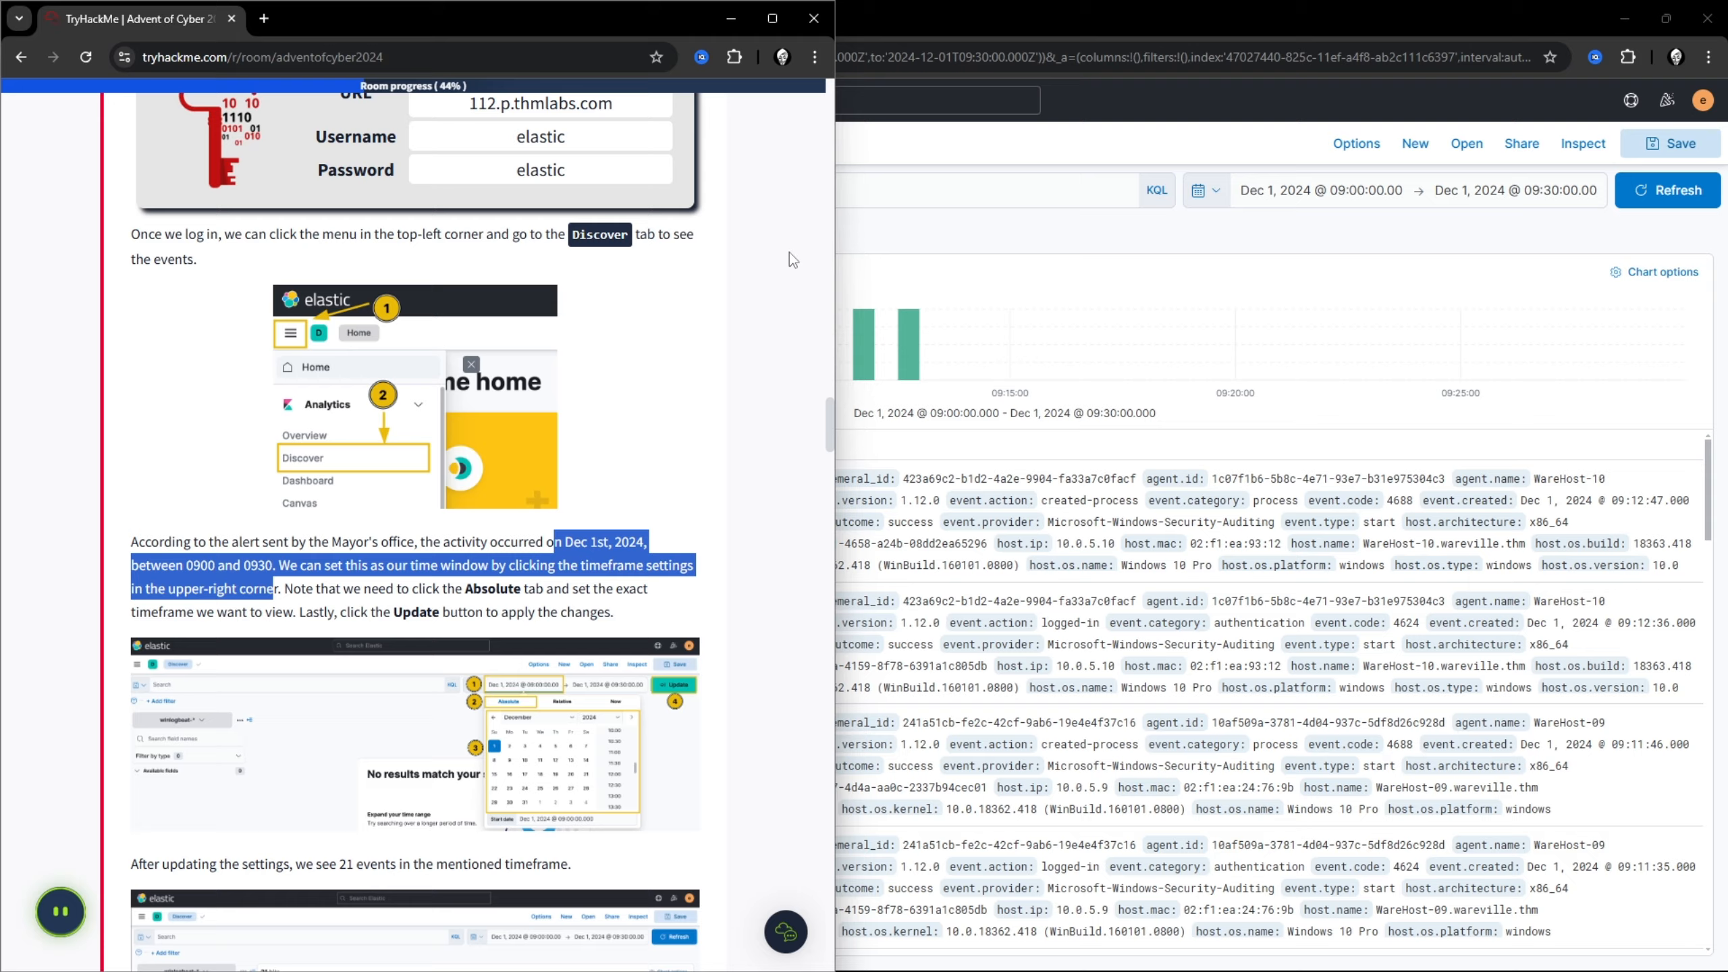
pyautogui.click(786, 25)
pyautogui.scroll(-5, 762, 586)
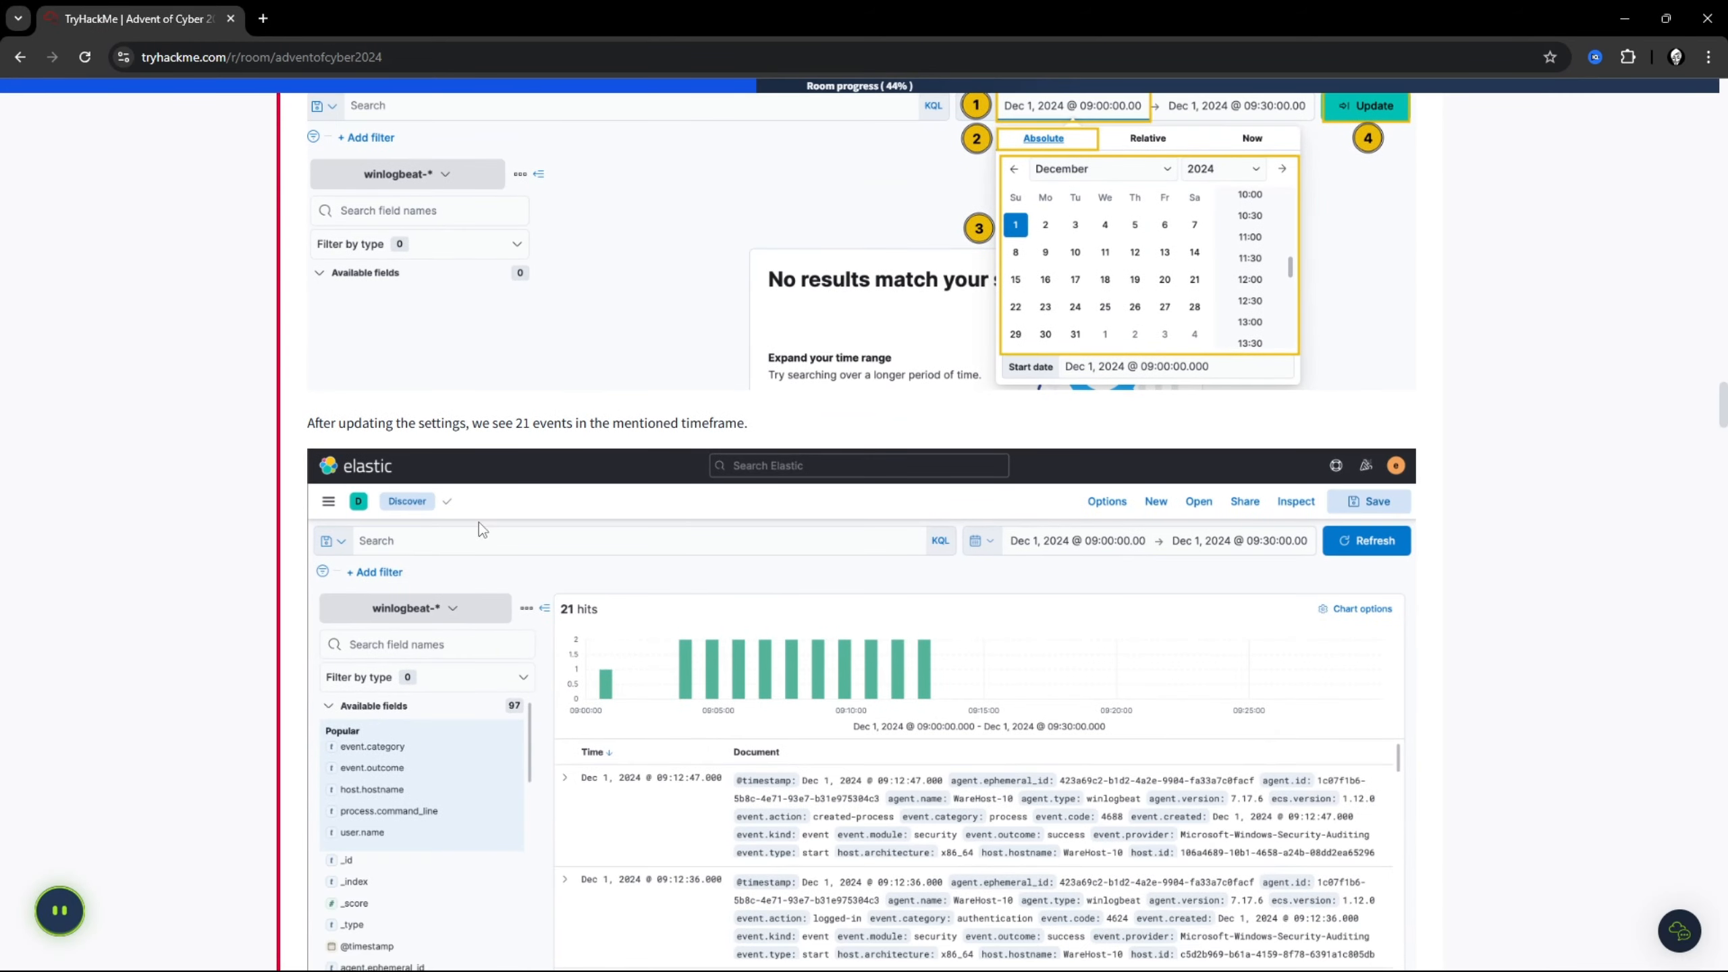
pyautogui.scroll(-15, 457, 441)
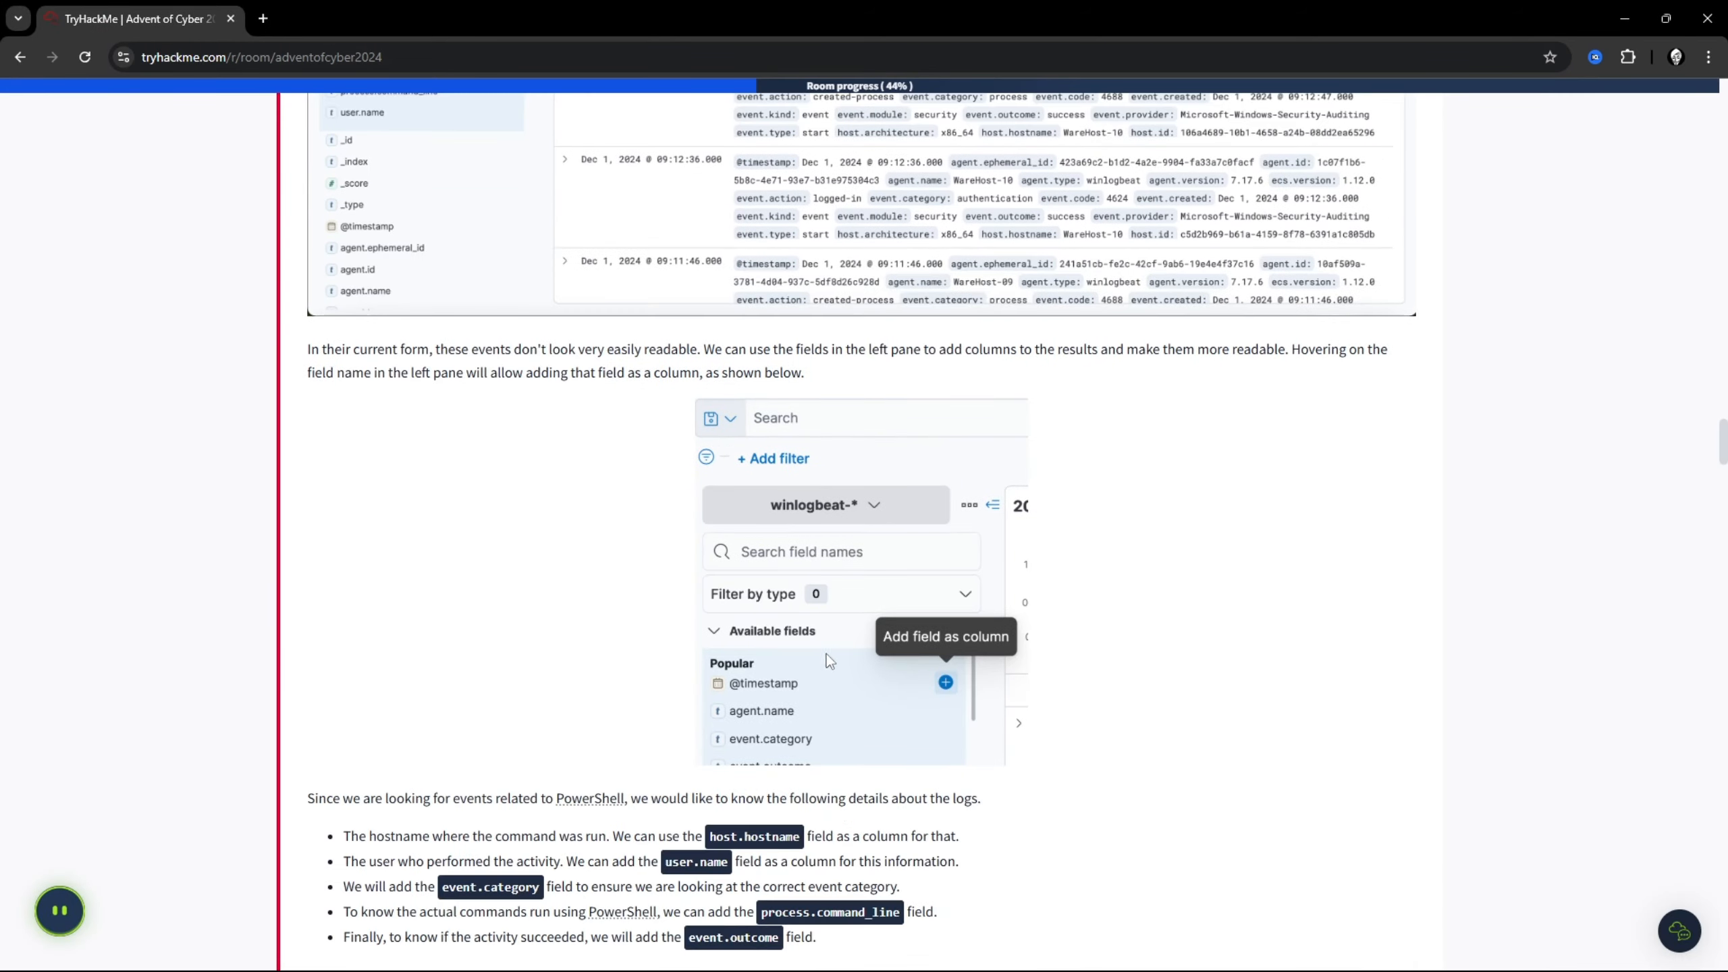
pyautogui.moveTo(710, 459); pyautogui.dragTo(903, 584)
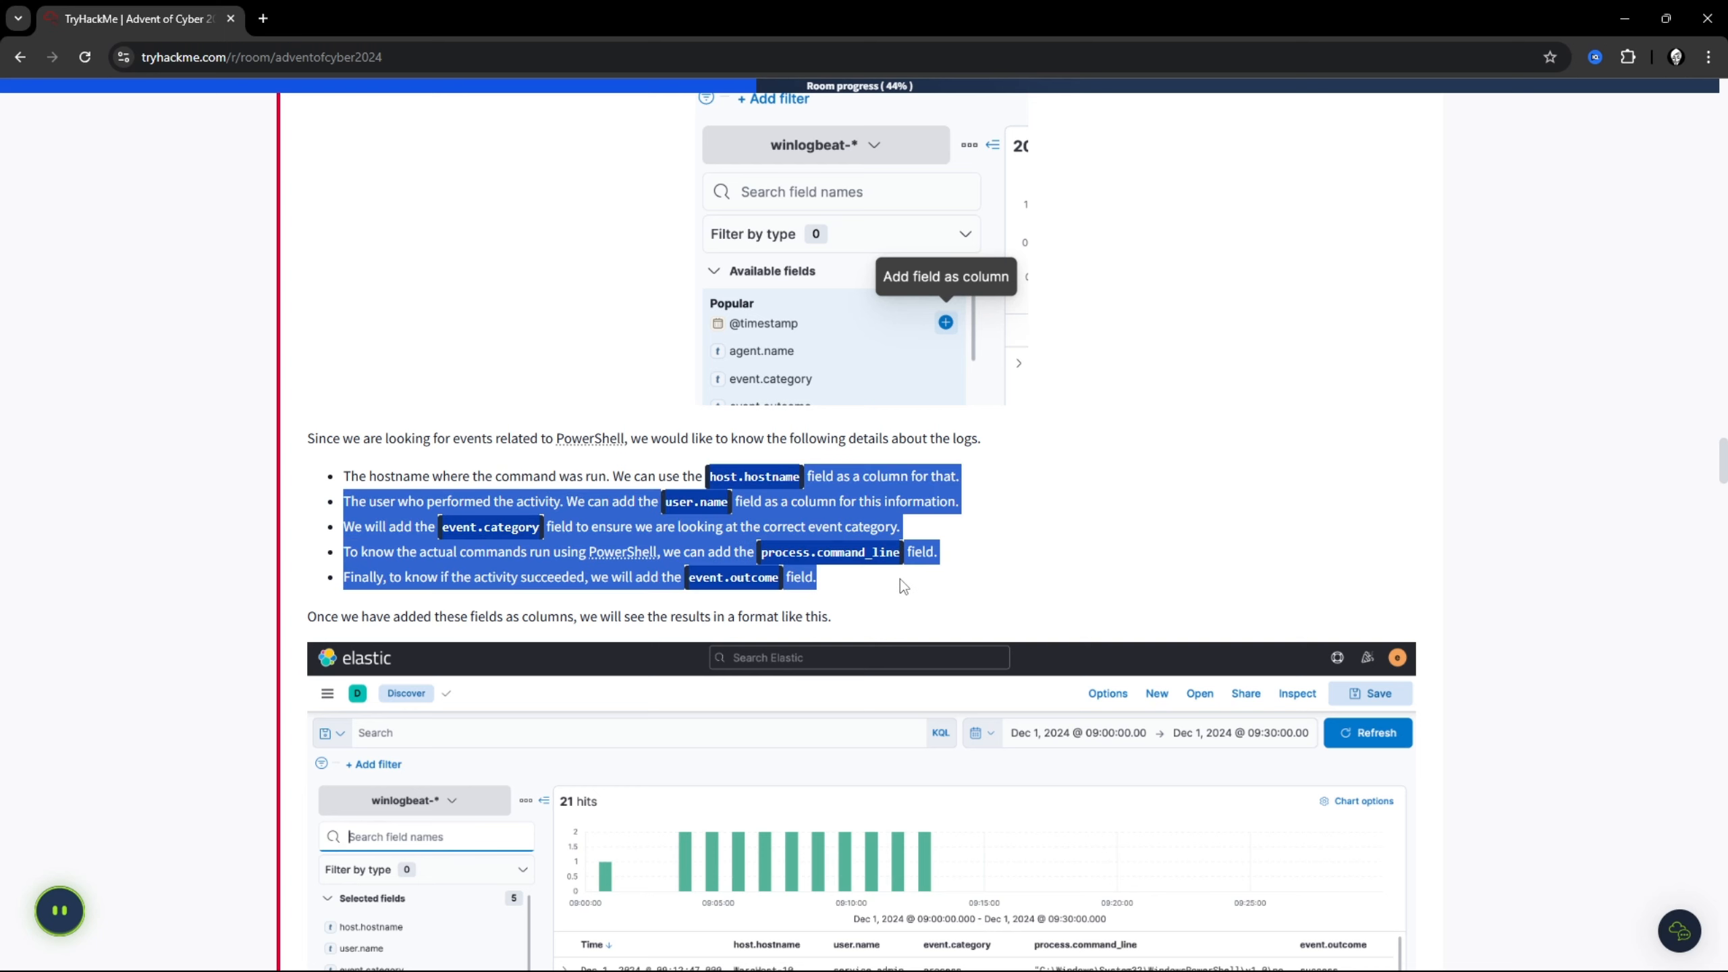
# Step: Switch back to Elastic, search the field names for host and add host.name as a results column
pyautogui.hotkey('alt', 'Tab')
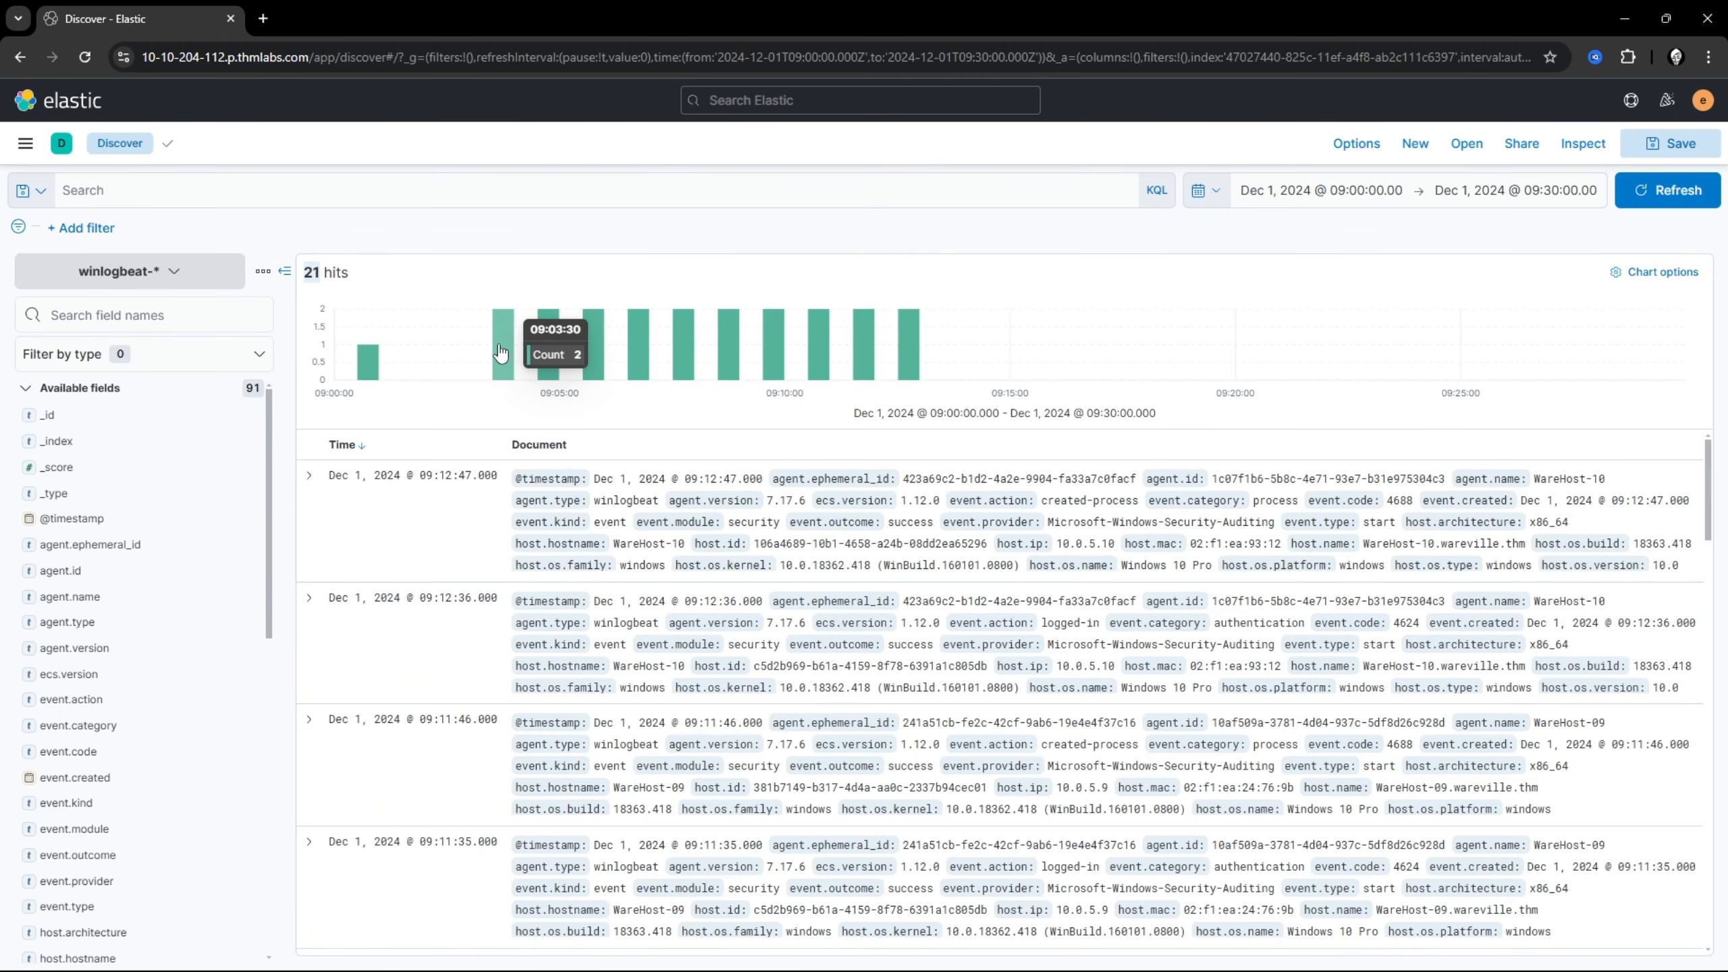
pyautogui.click(159, 319)
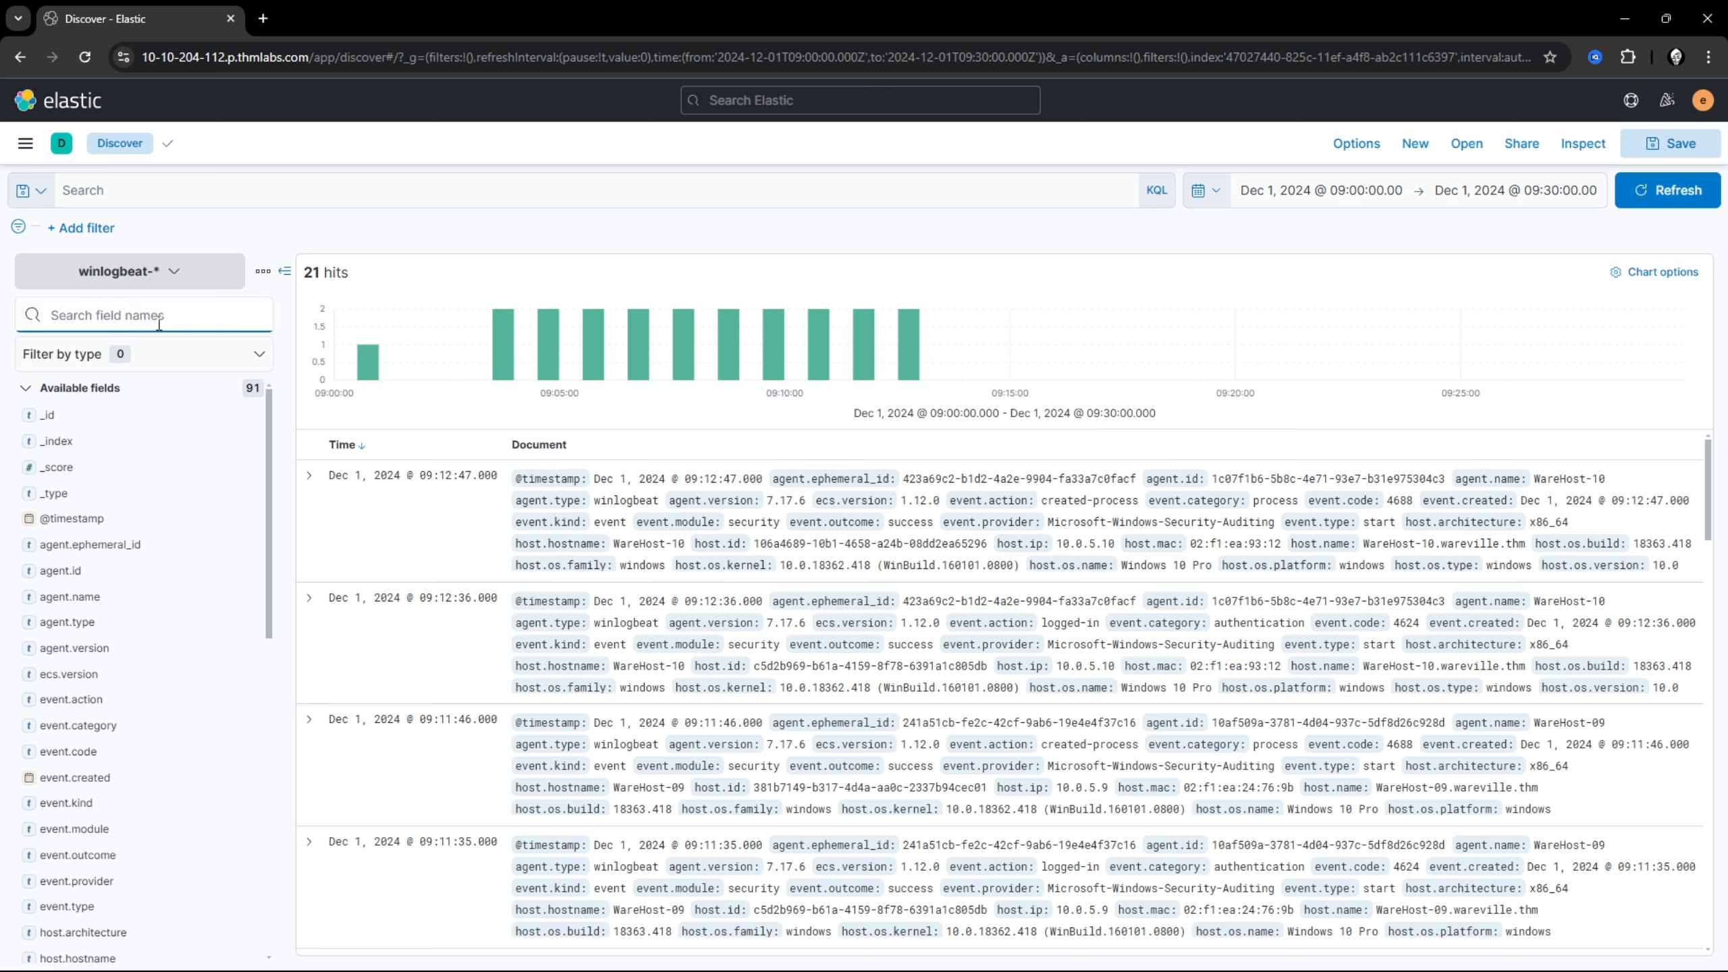
pyautogui.write('host')
pyautogui.click(259, 545)
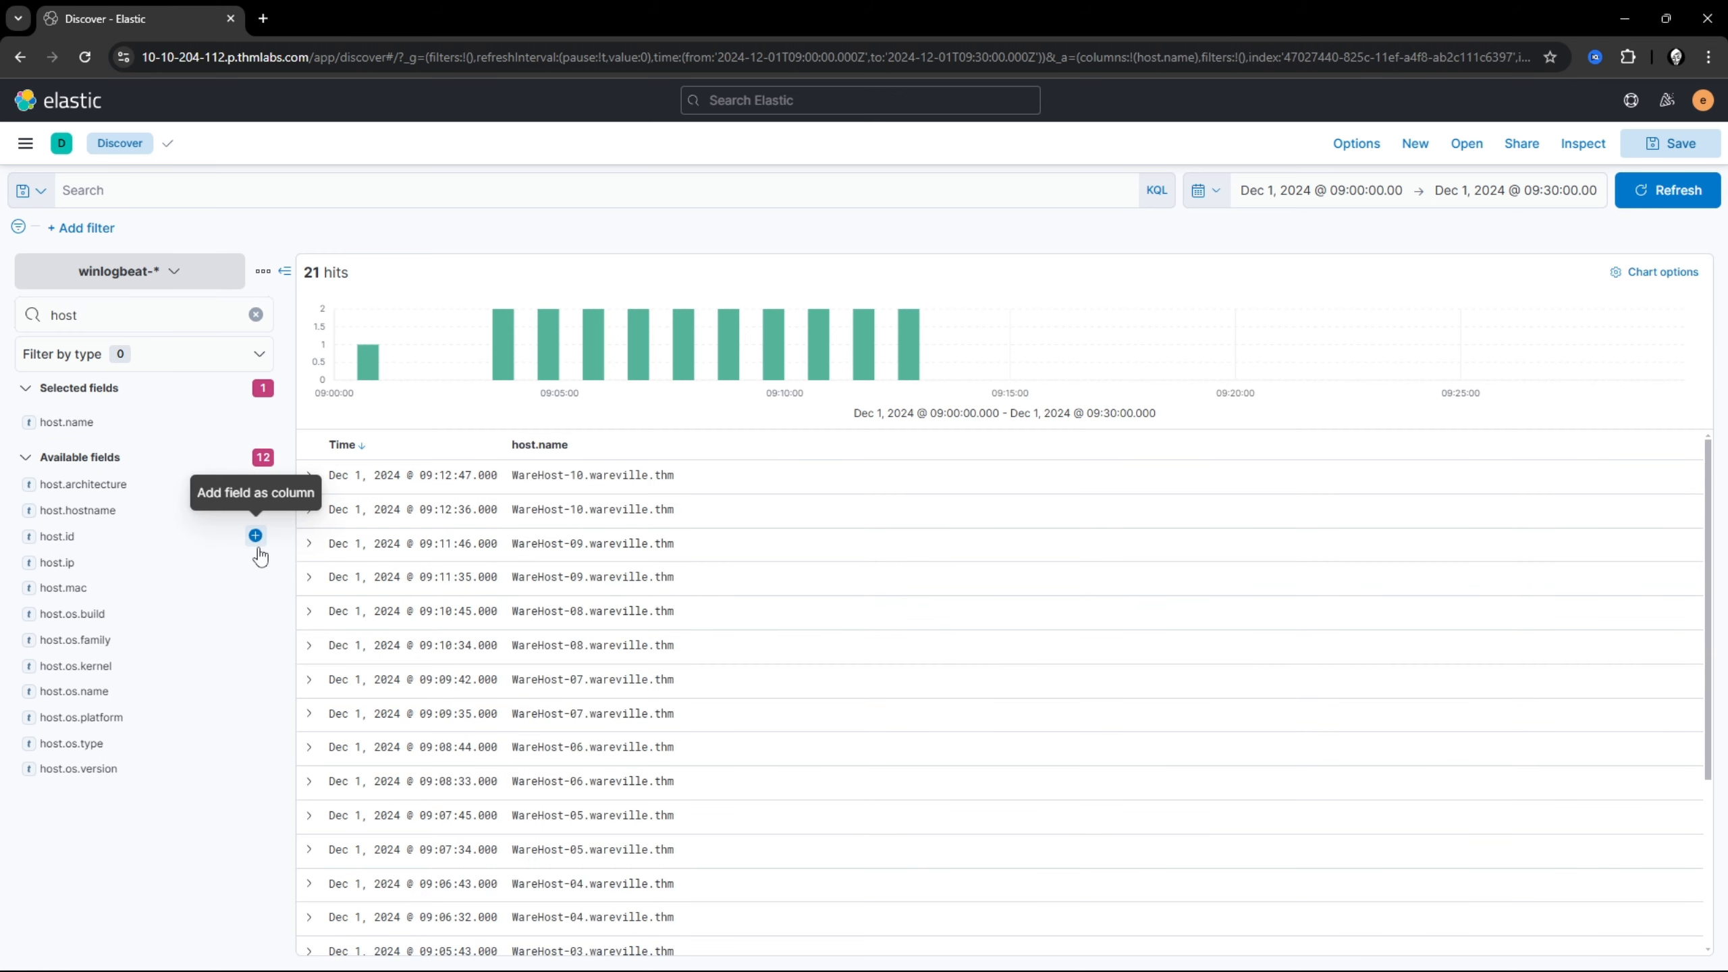
# Step: Search the field names for user and add user.name as a results column
pyautogui.click(124, 303)
pyautogui.hotkey('ctrl', 'a')
pyautogui.write('useer')
pyautogui.press('BackSpace')
pyautogui.press('BackSpace')
pyautogui.write('r')
pyautogui.click(256, 520)
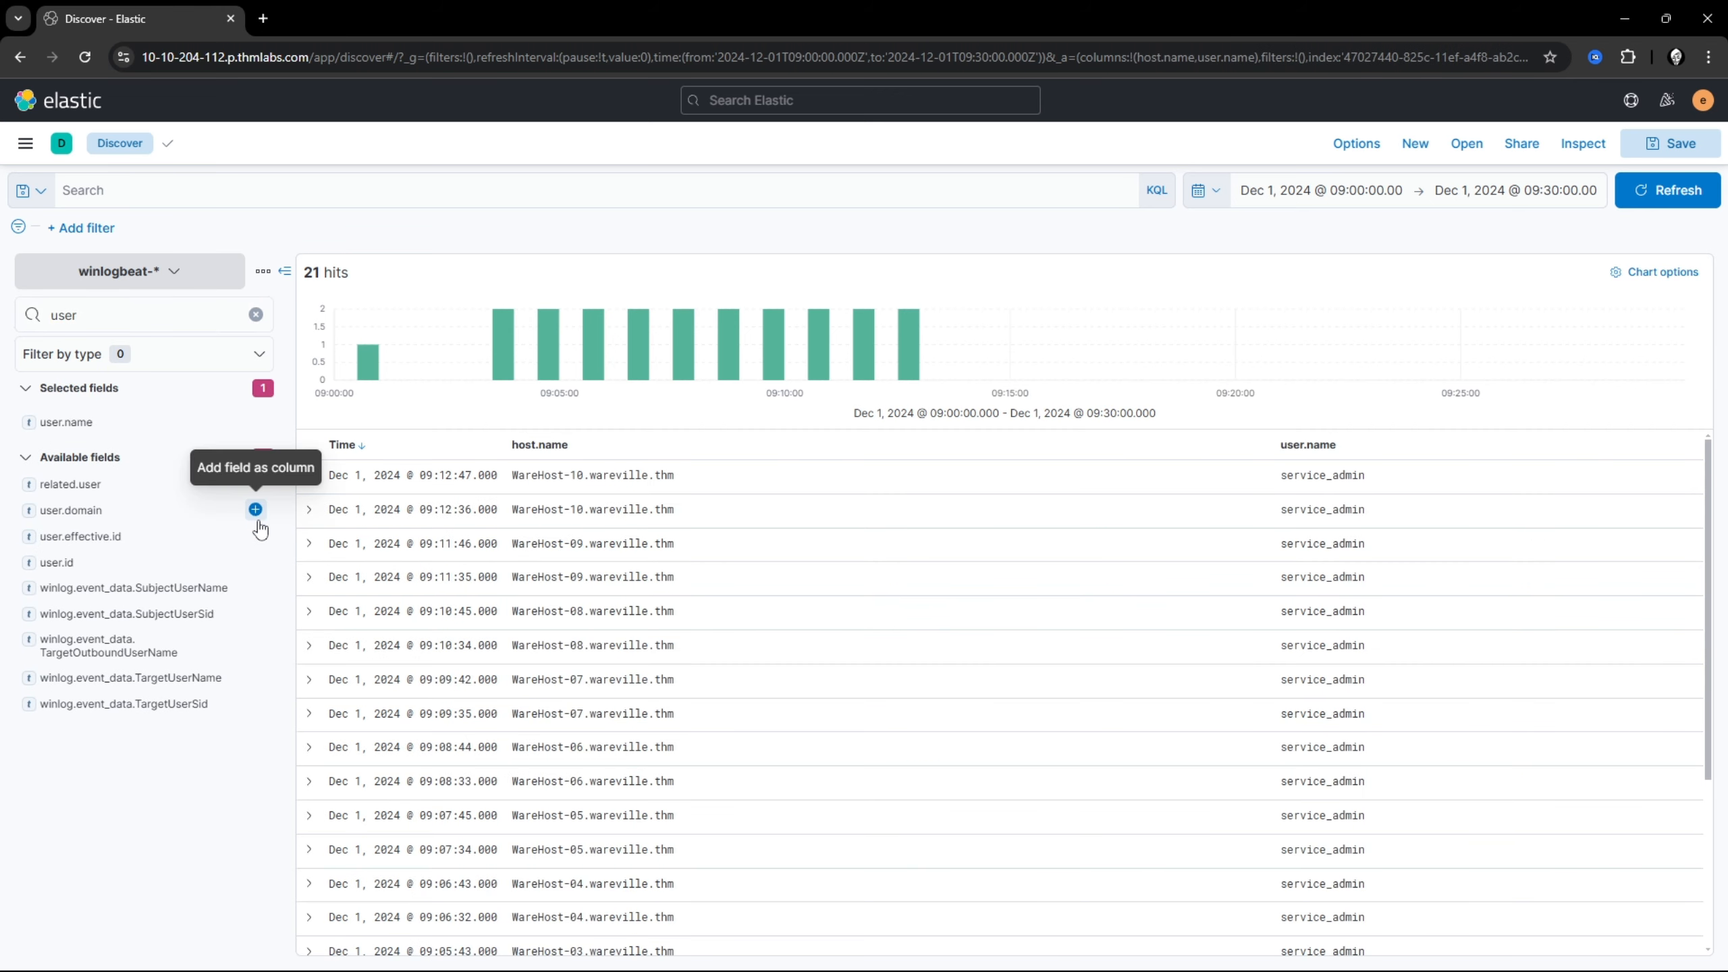
# Step: Add the event.category and process.command_line fields as results columns
pyautogui.click(124, 315)
pyautogui.hotkey('ctrl', 'a')
pyautogui.write('event.ca')
pyautogui.click(258, 423)
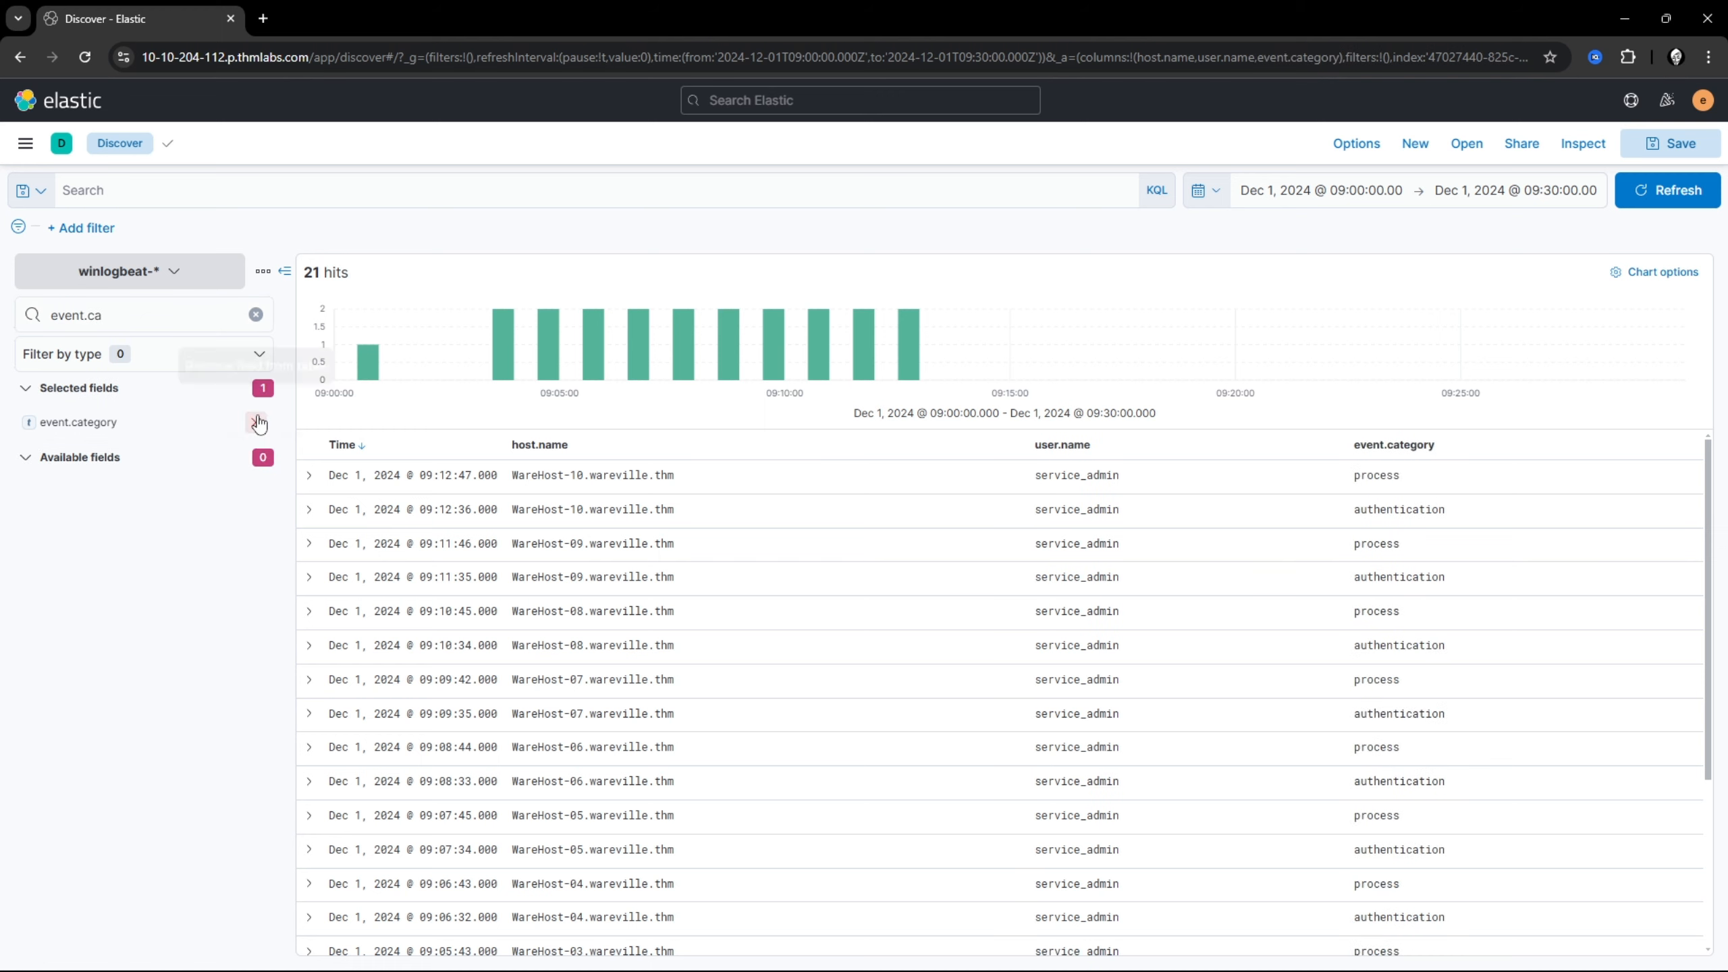
pyautogui.click(215, 320)
pyautogui.hotkey('ctrl', 'a')
pyautogui.write('process')
pyautogui.click(257, 415)
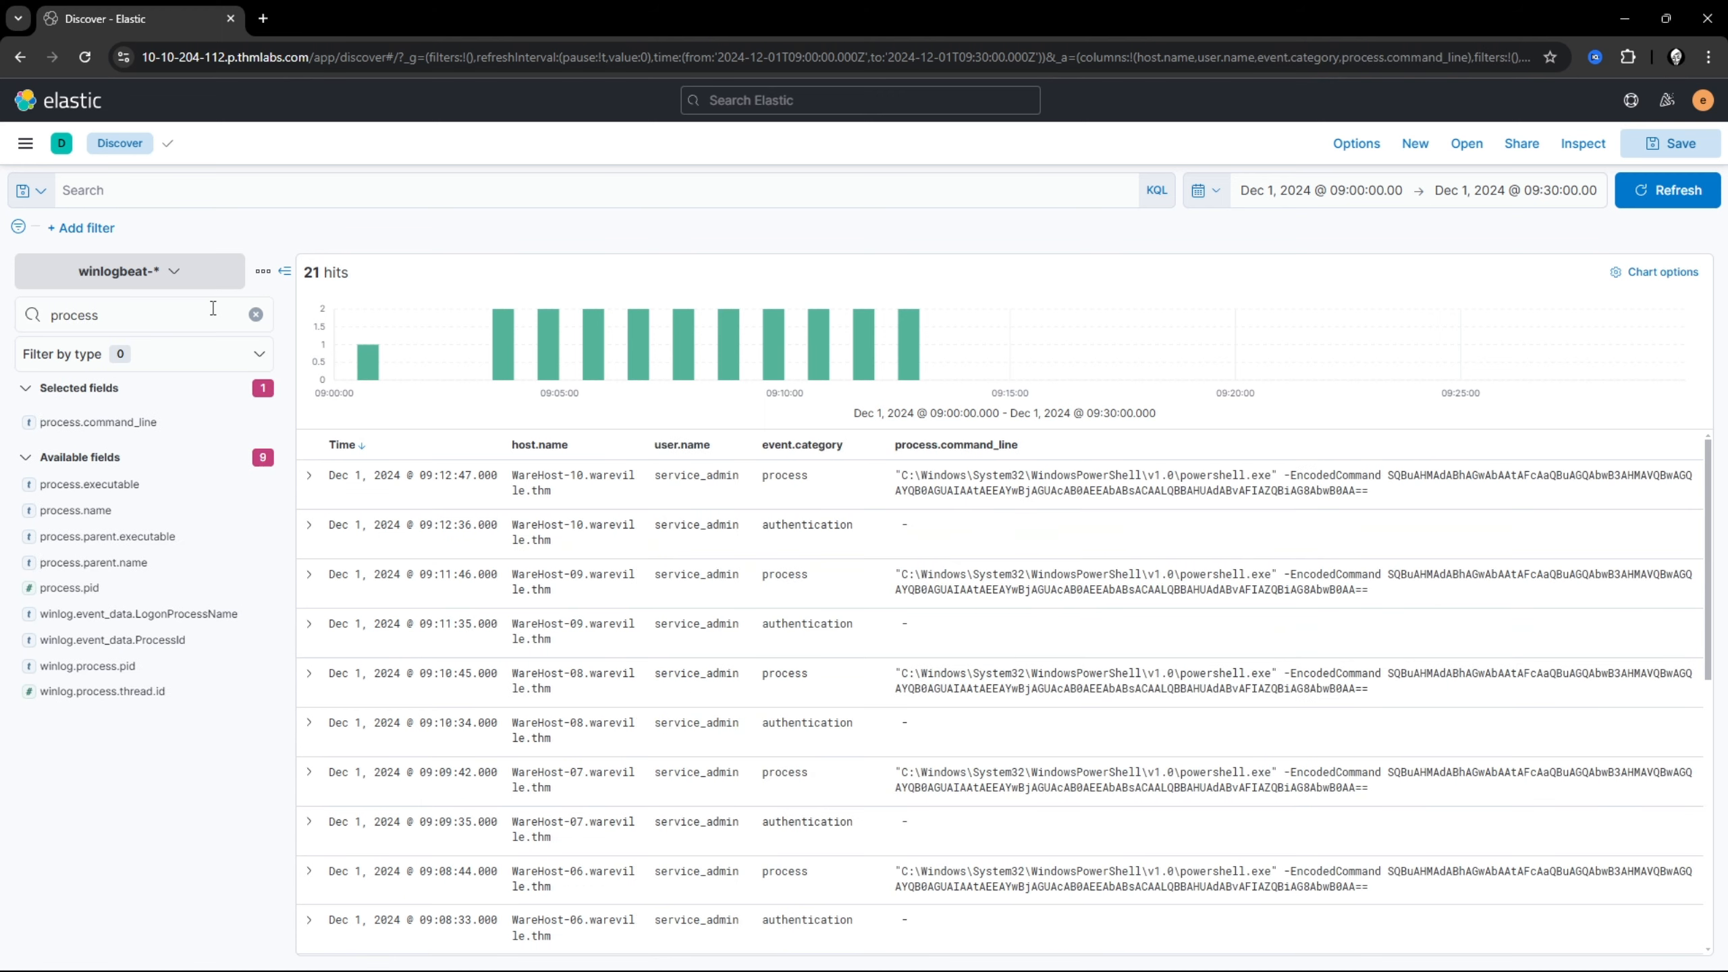
# Step: Search the field names for outcome and add event.outcome as a results column
pyautogui.click(212, 314)
pyautogui.hotkey('ctrl', 'a')
pyautogui.write('outcome')
pyautogui.click(257, 415)
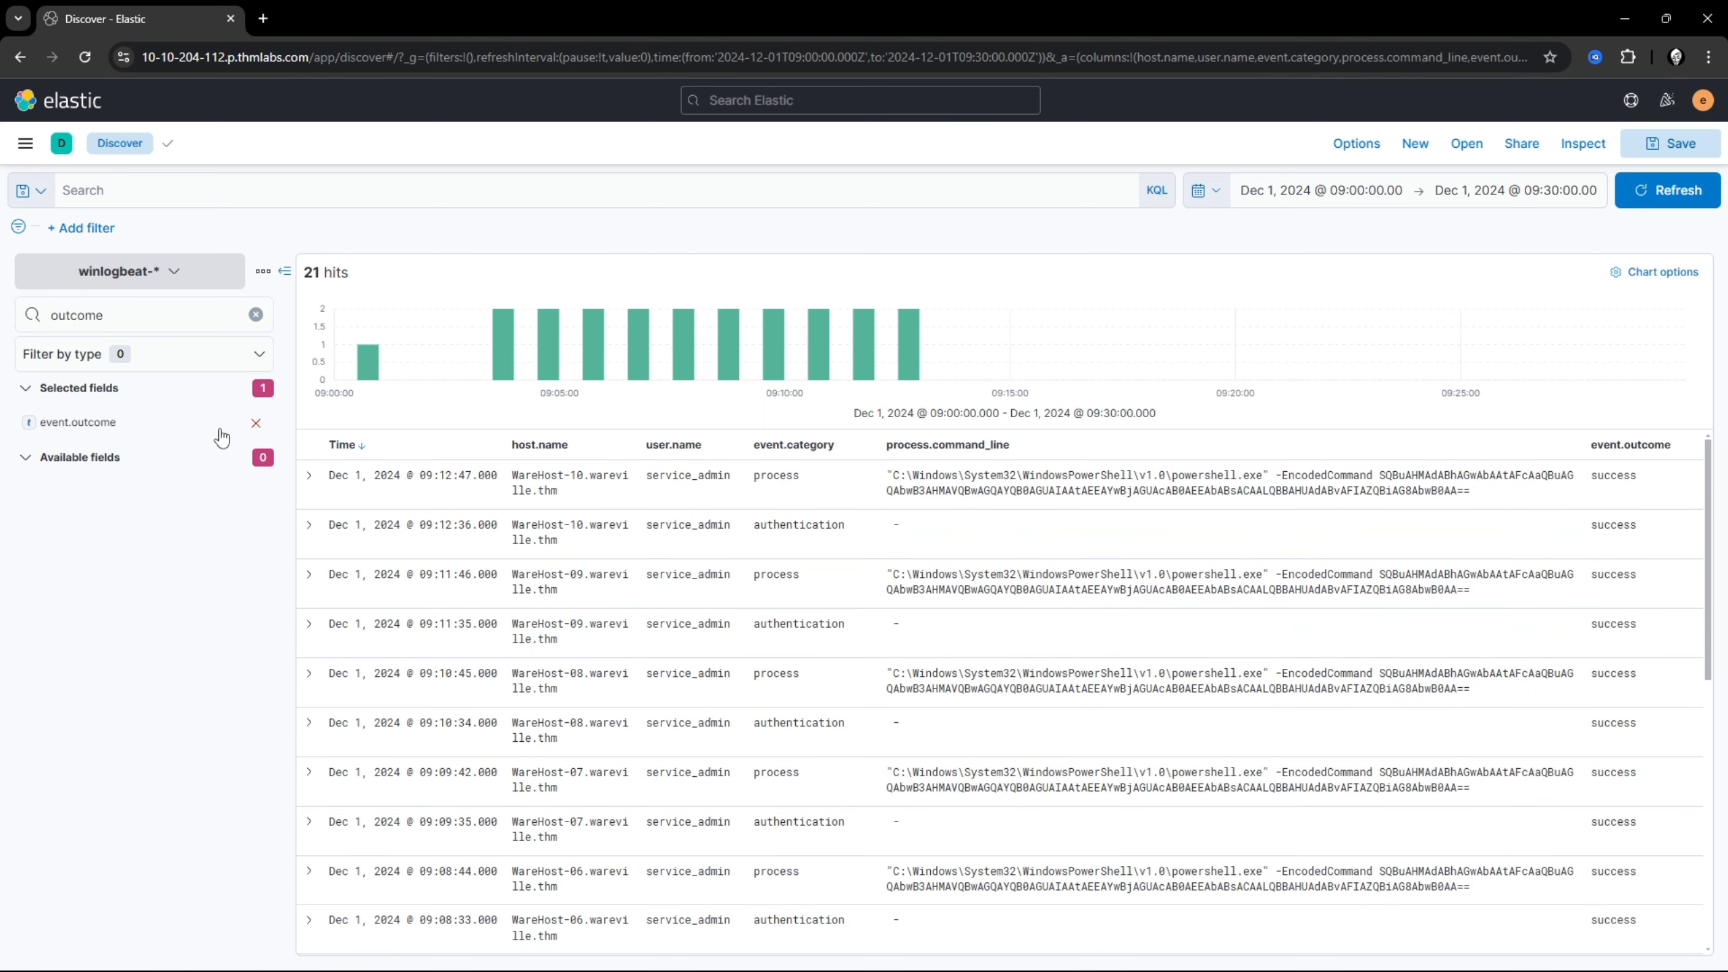
# Step: Search the field names for source and add source.ip as a results column
pyautogui.click(210, 314)
pyautogui.hotkey('ctrl', 'a')
pyautogui.write('source')
pyautogui.click(257, 509)
pyautogui.click(139, 312)
pyautogui.hotkey('ctrl', 'a')
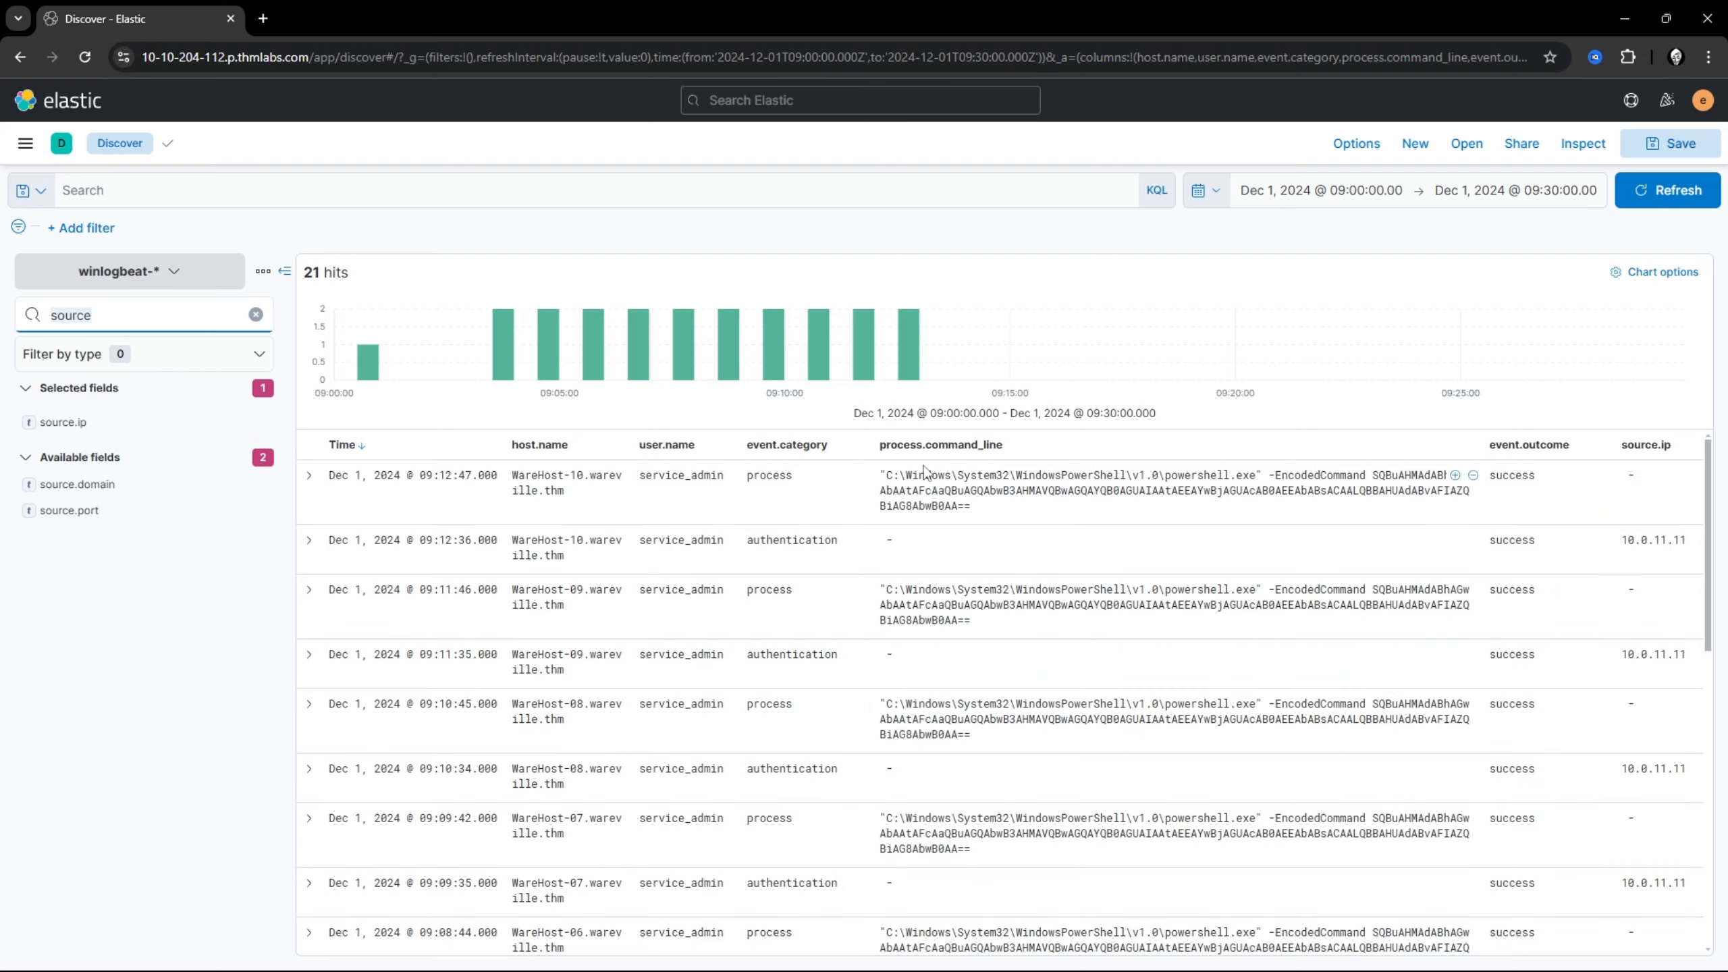
# Step: Switch to the TryHackMe room and read the walkthrough from the PowerShell column list to the user.name and source.ip filter instructions
pyautogui.hotkey('alt', 'Tab')
pyautogui.moveTo(483, 480); pyautogui.dragTo(802, 578)
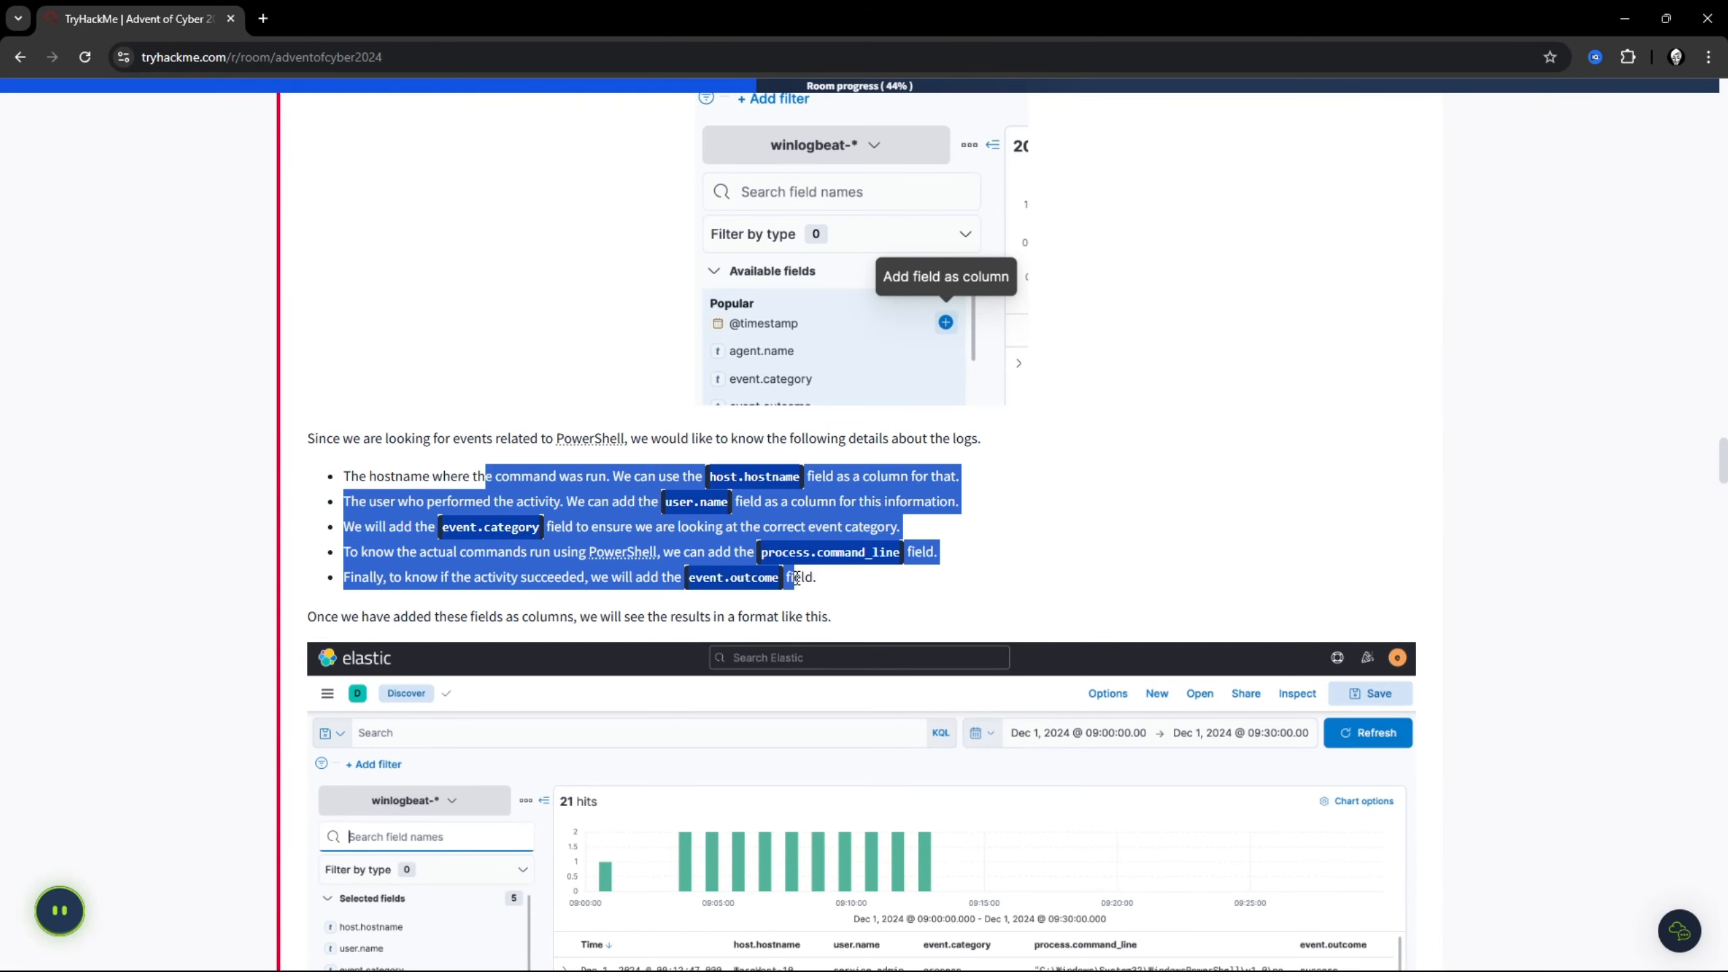
pyautogui.click(868, 586)
pyautogui.scroll(-4, 997, 554)
pyautogui.scroll(-10, 1087, 538)
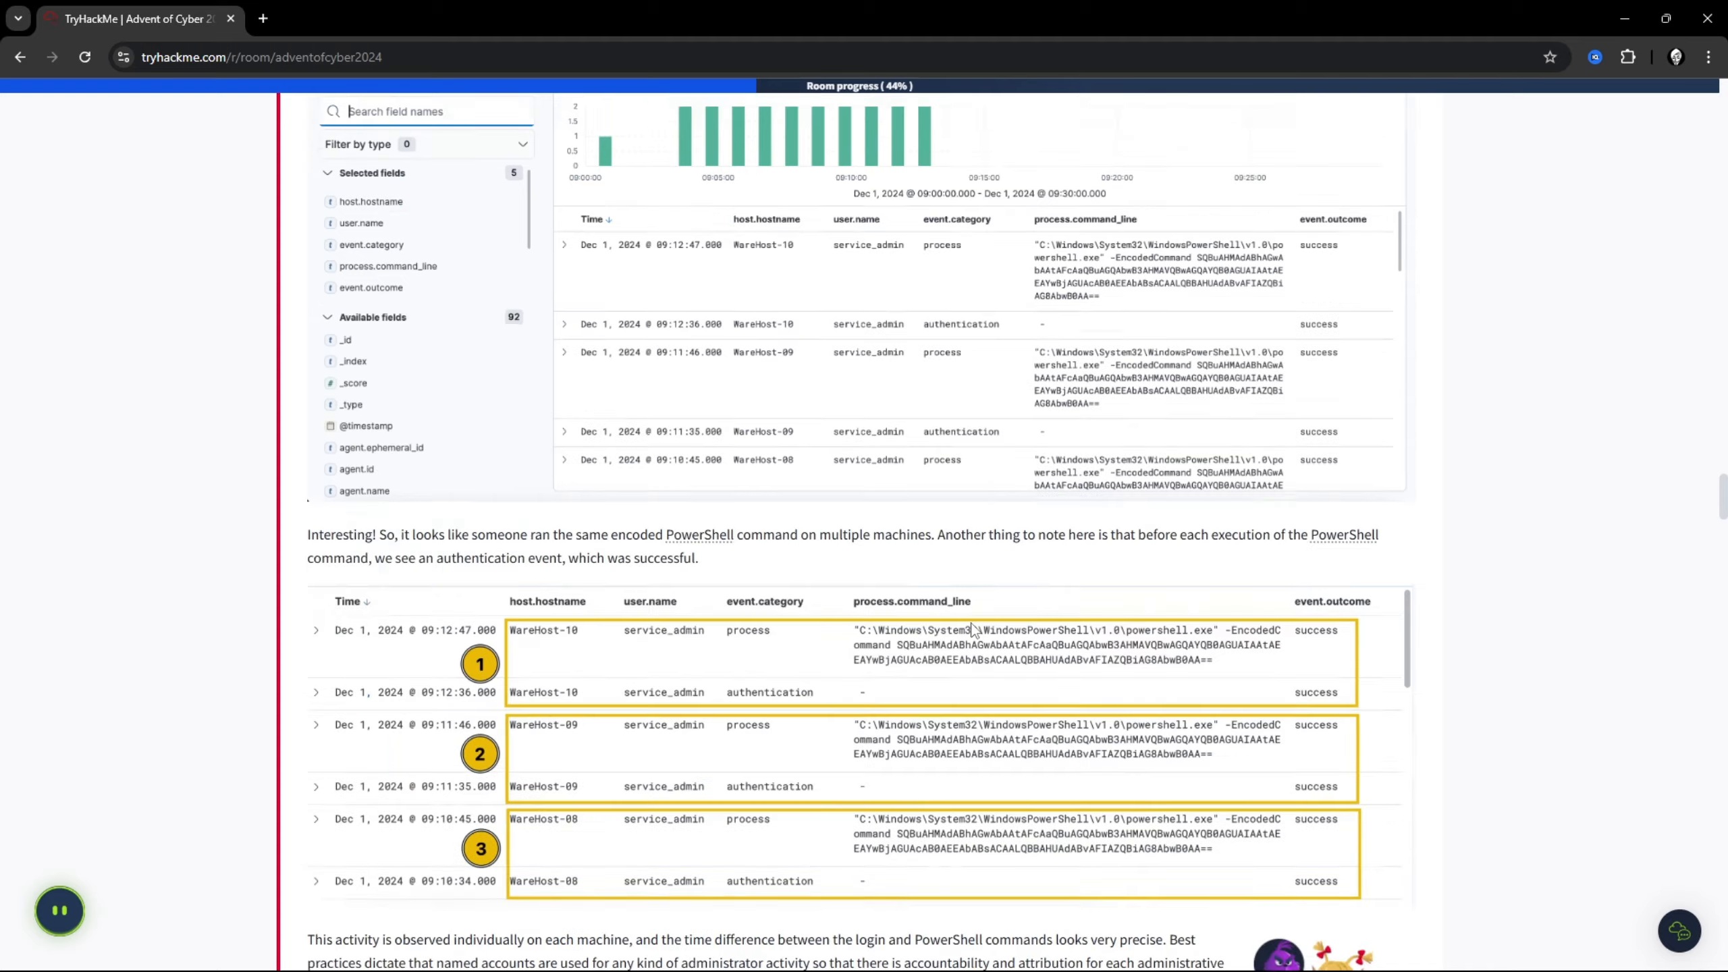
pyautogui.scroll(-15, 791, 556)
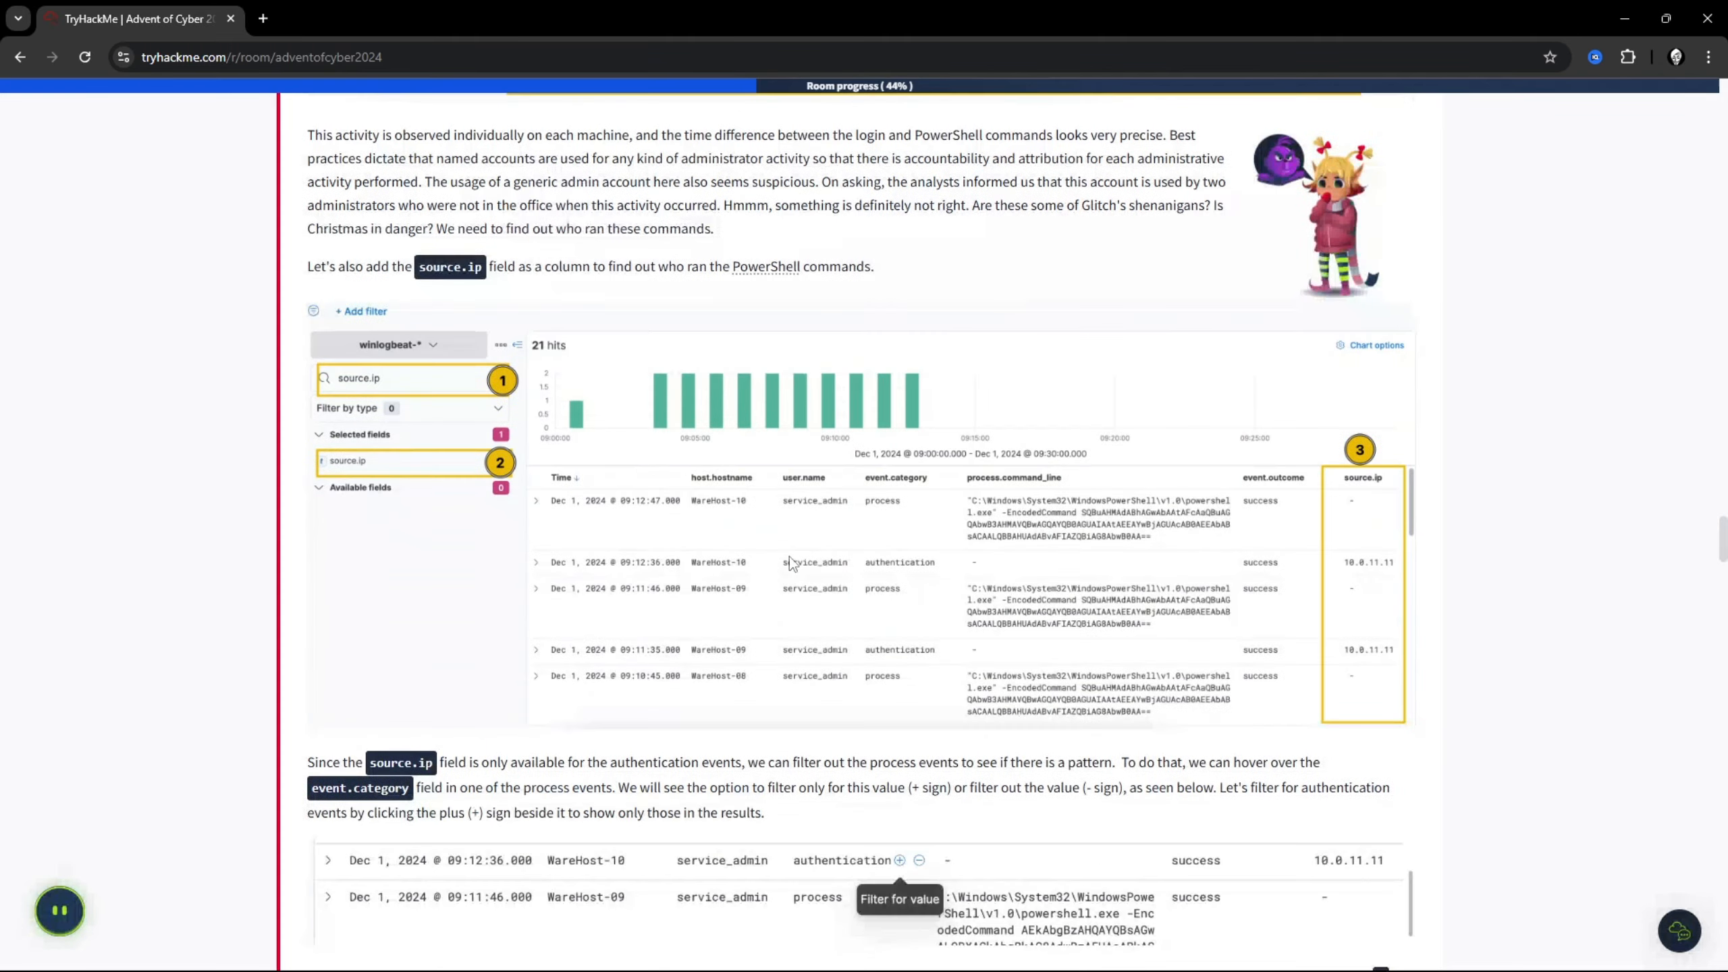
pyautogui.scroll(-5, 790, 559)
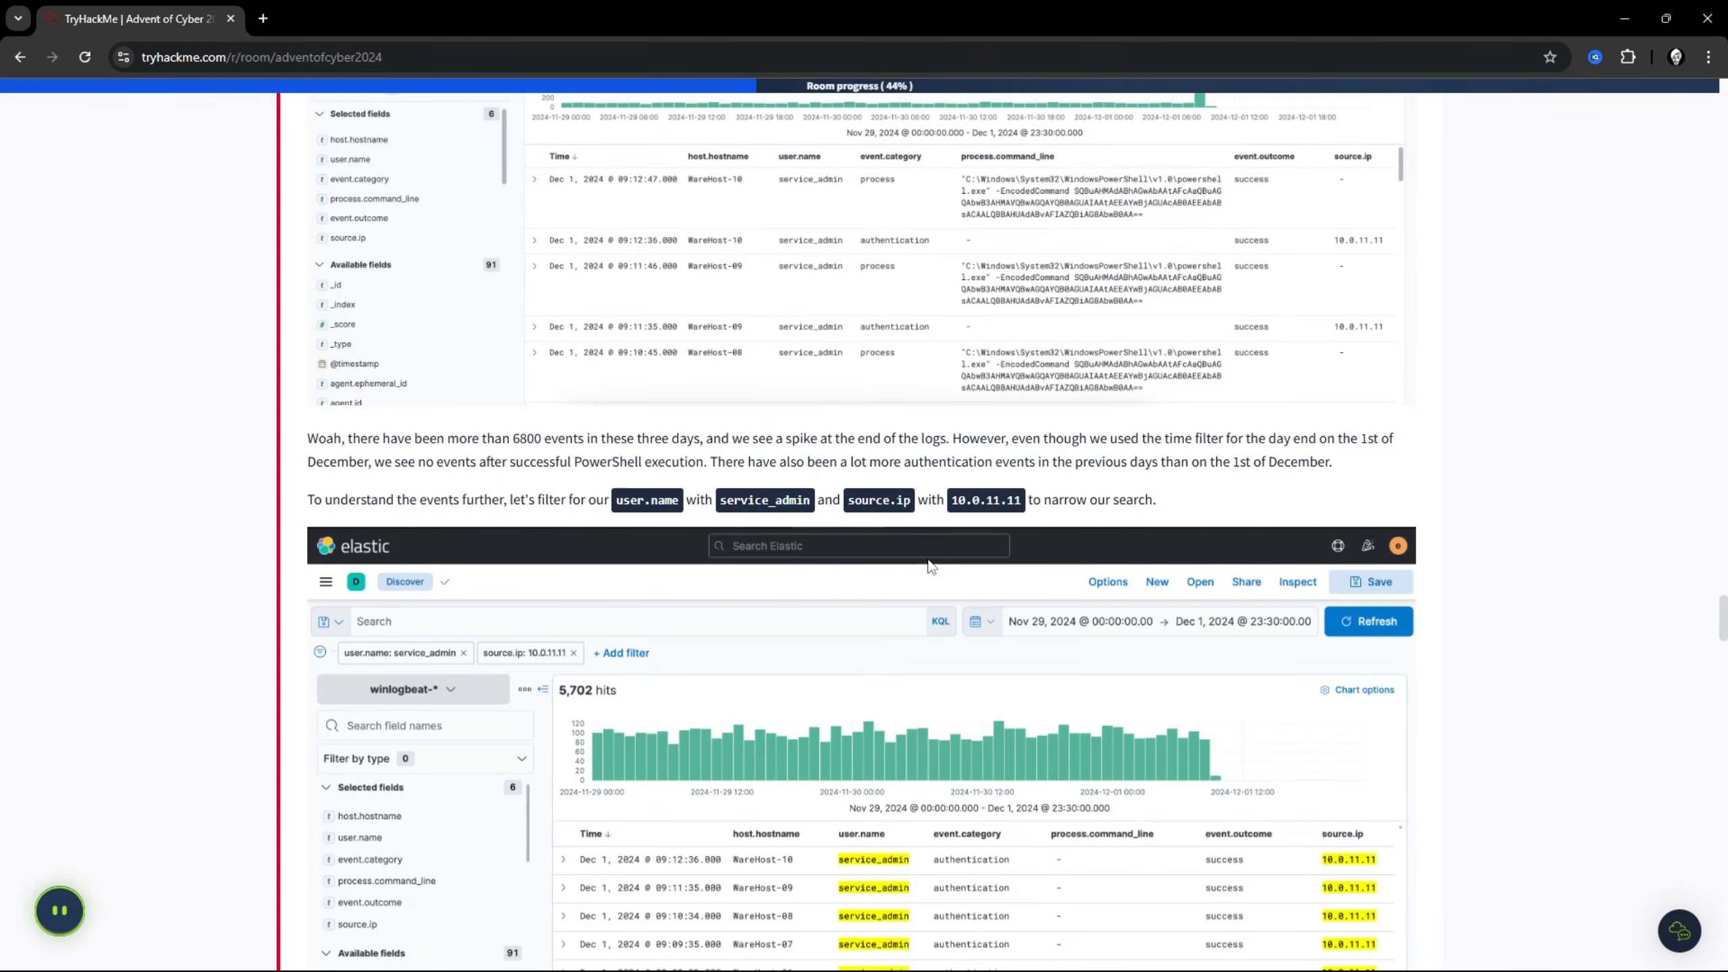
pyautogui.moveTo(299, 235); pyautogui.dragTo(915, 232)
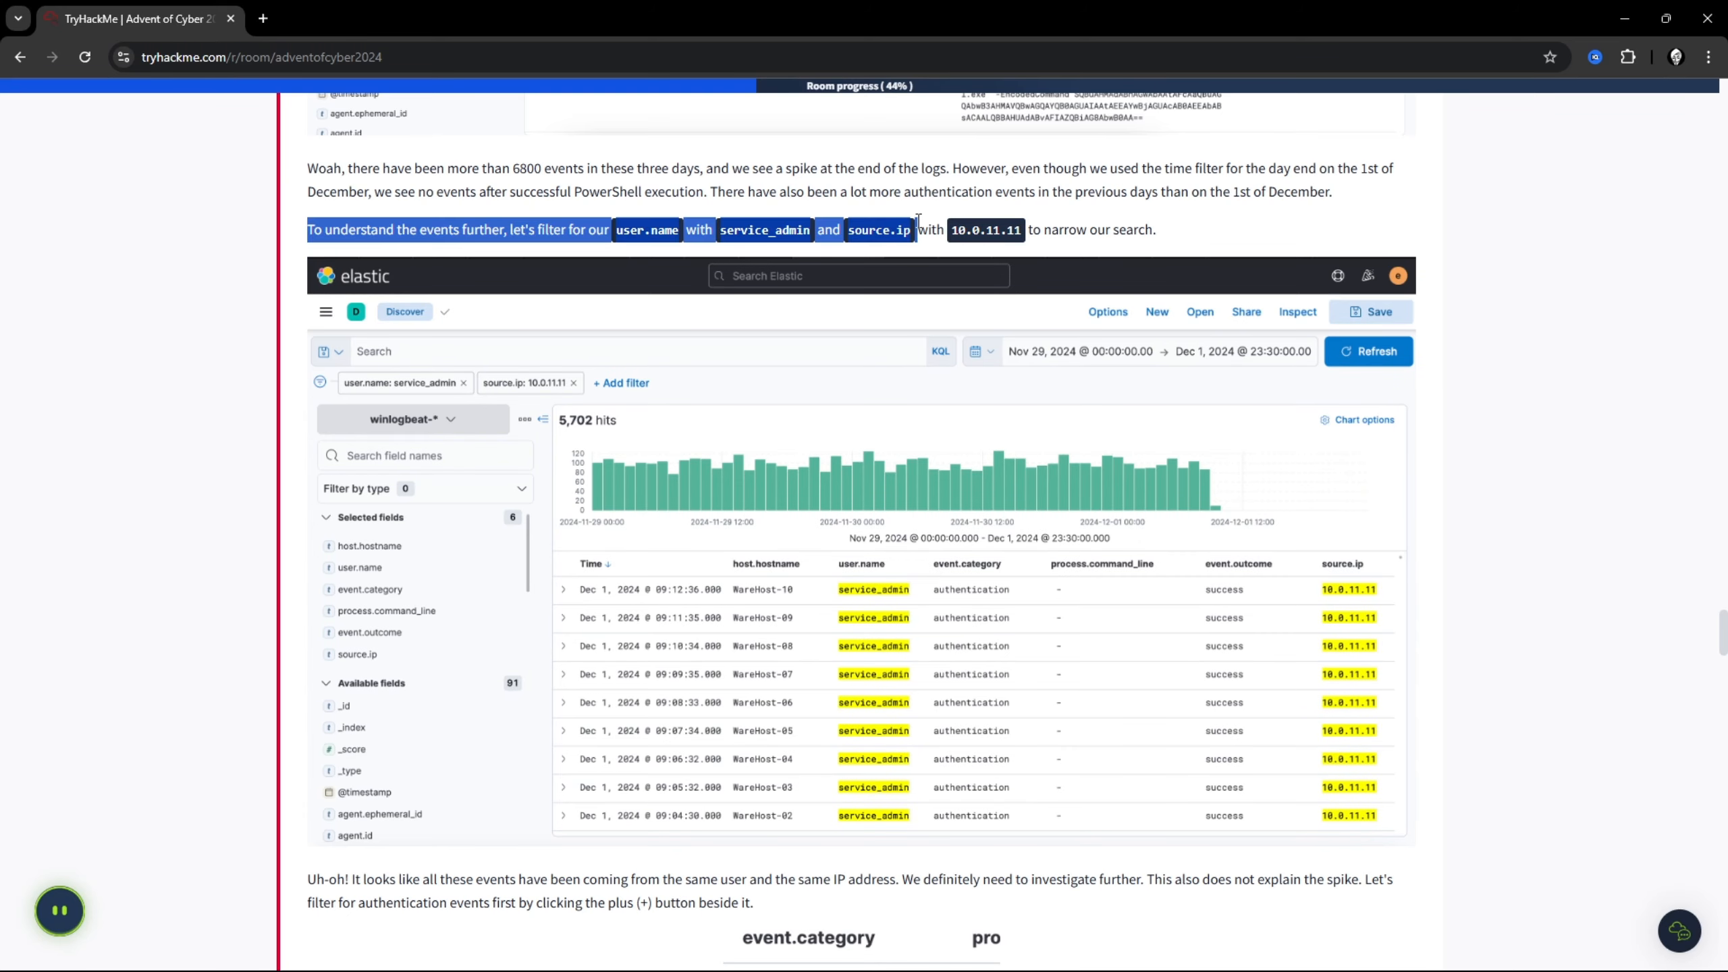
pyautogui.click(1024, 232)
# Step: Switch back to Elastic and examine the events' encoded PowerShell commands, host names, authentication categories, outcomes and source IPs down to the oldest entry
pyautogui.hotkey('alt', 'Tab')
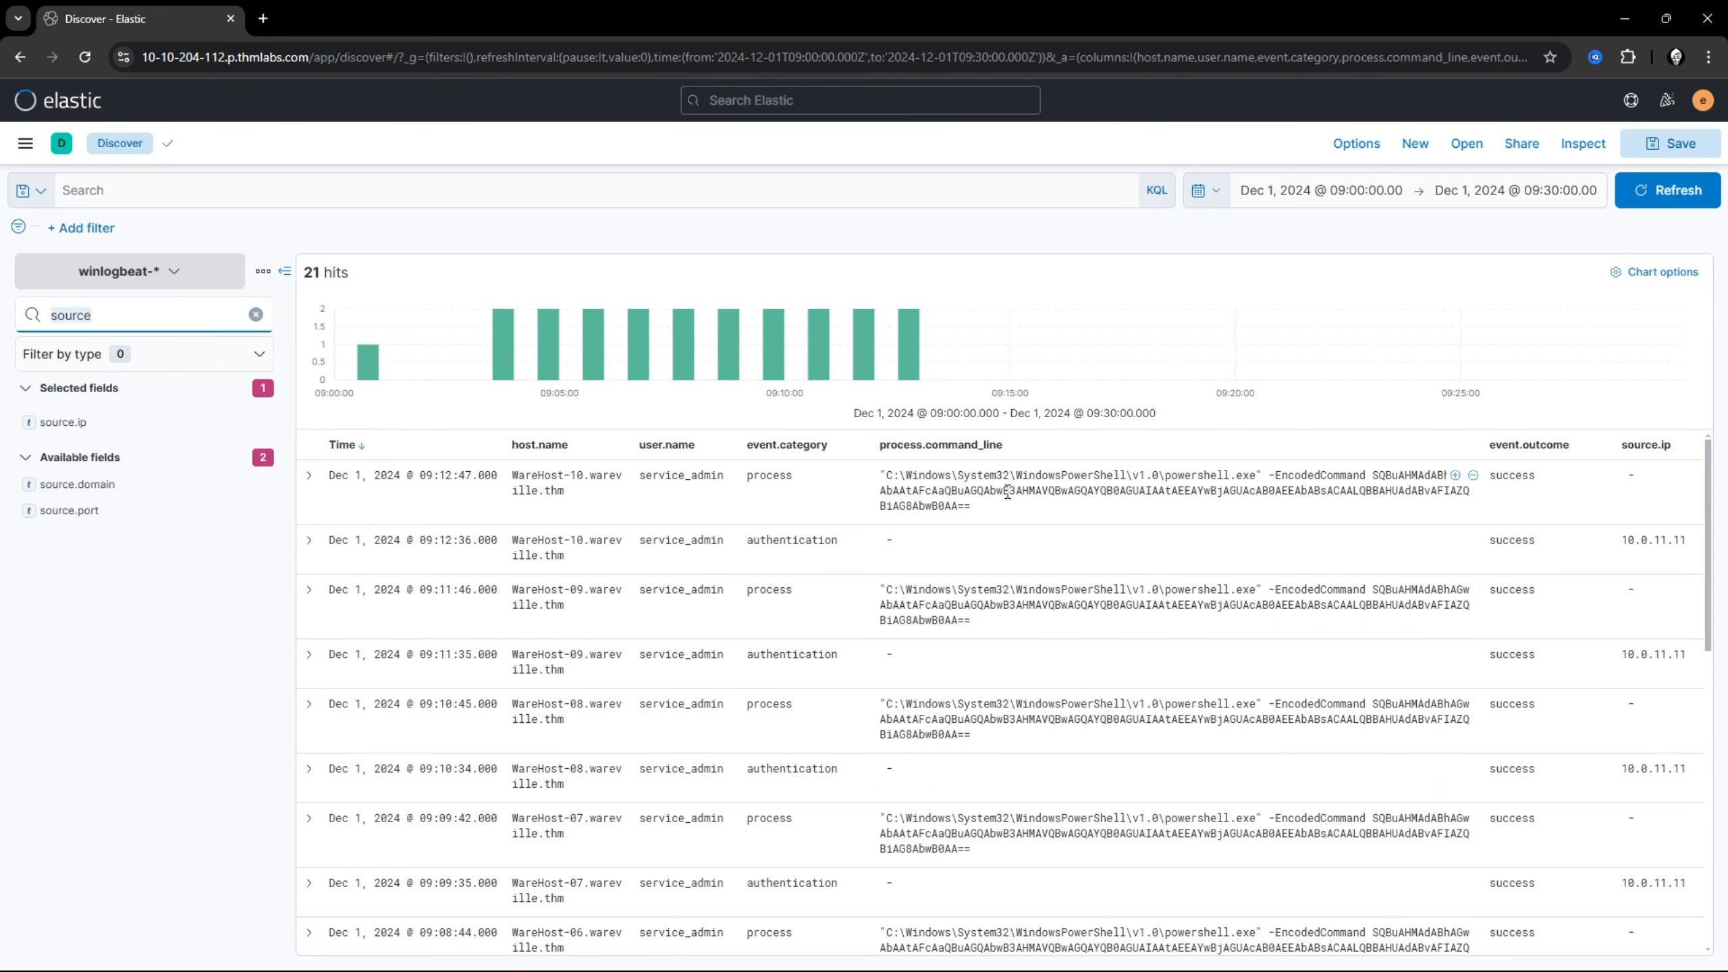
pyautogui.moveTo(1051, 509); pyautogui.dragTo(883, 460)
pyautogui.click(1395, 473)
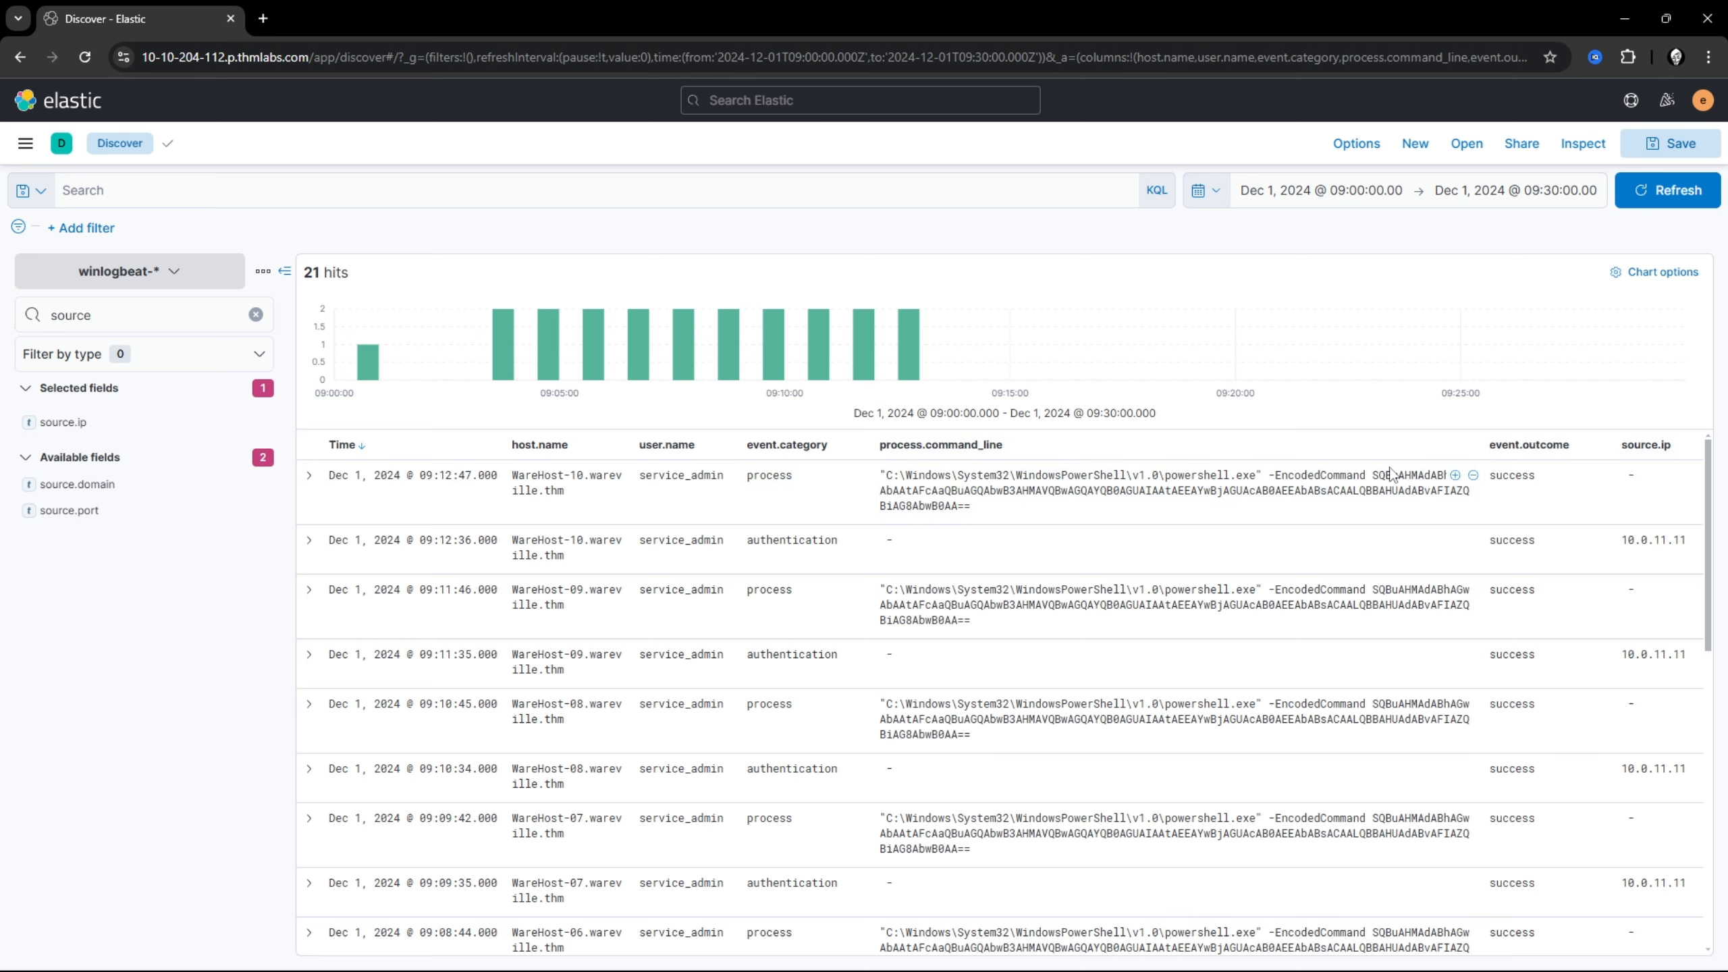
pyautogui.scroll(-4, 1426, 569)
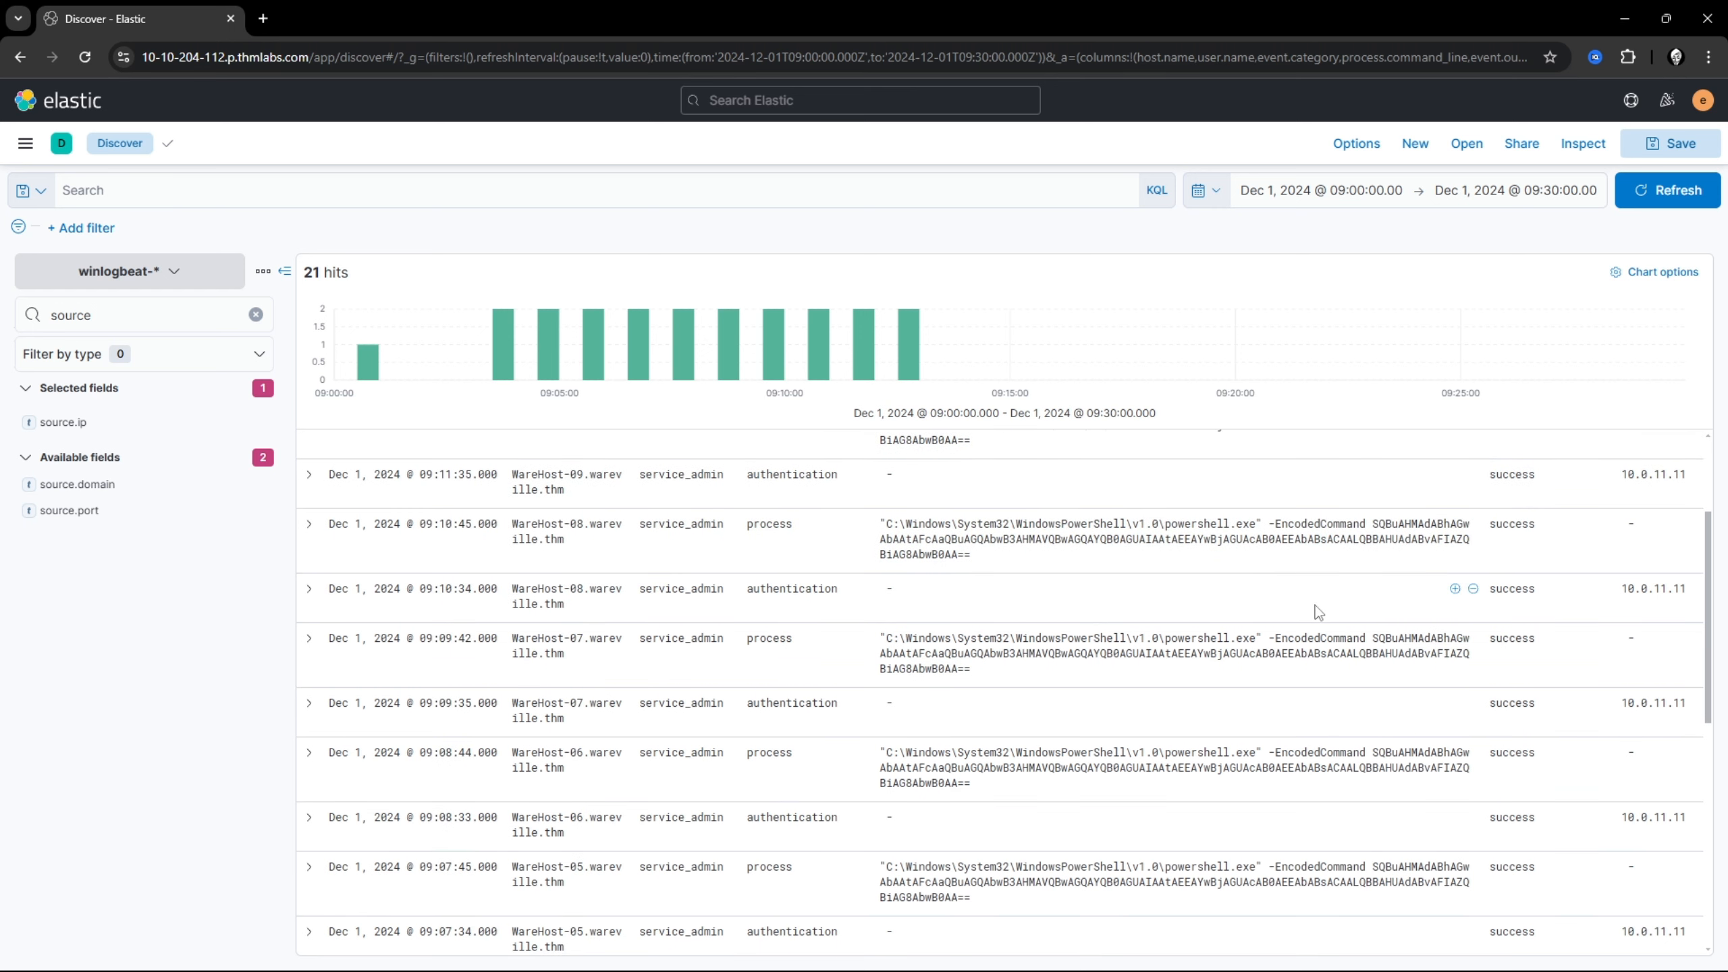
pyautogui.scroll(4, 1264, 580)
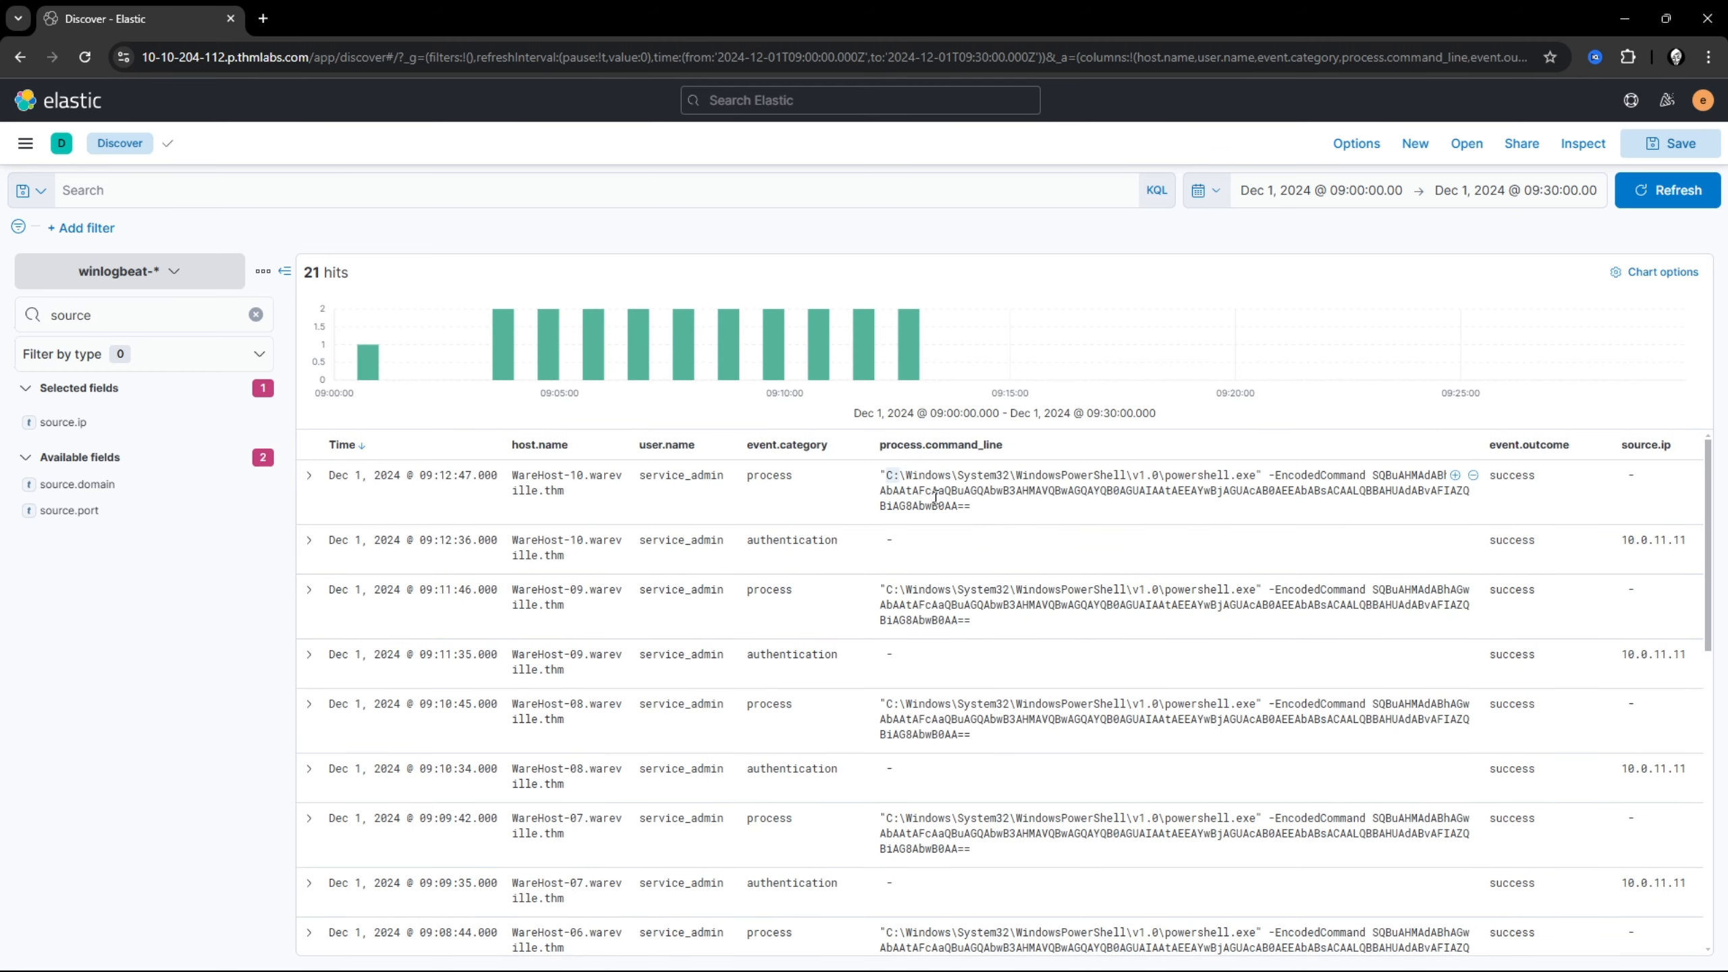
pyautogui.moveTo(935, 497); pyautogui.dragTo(974, 509)
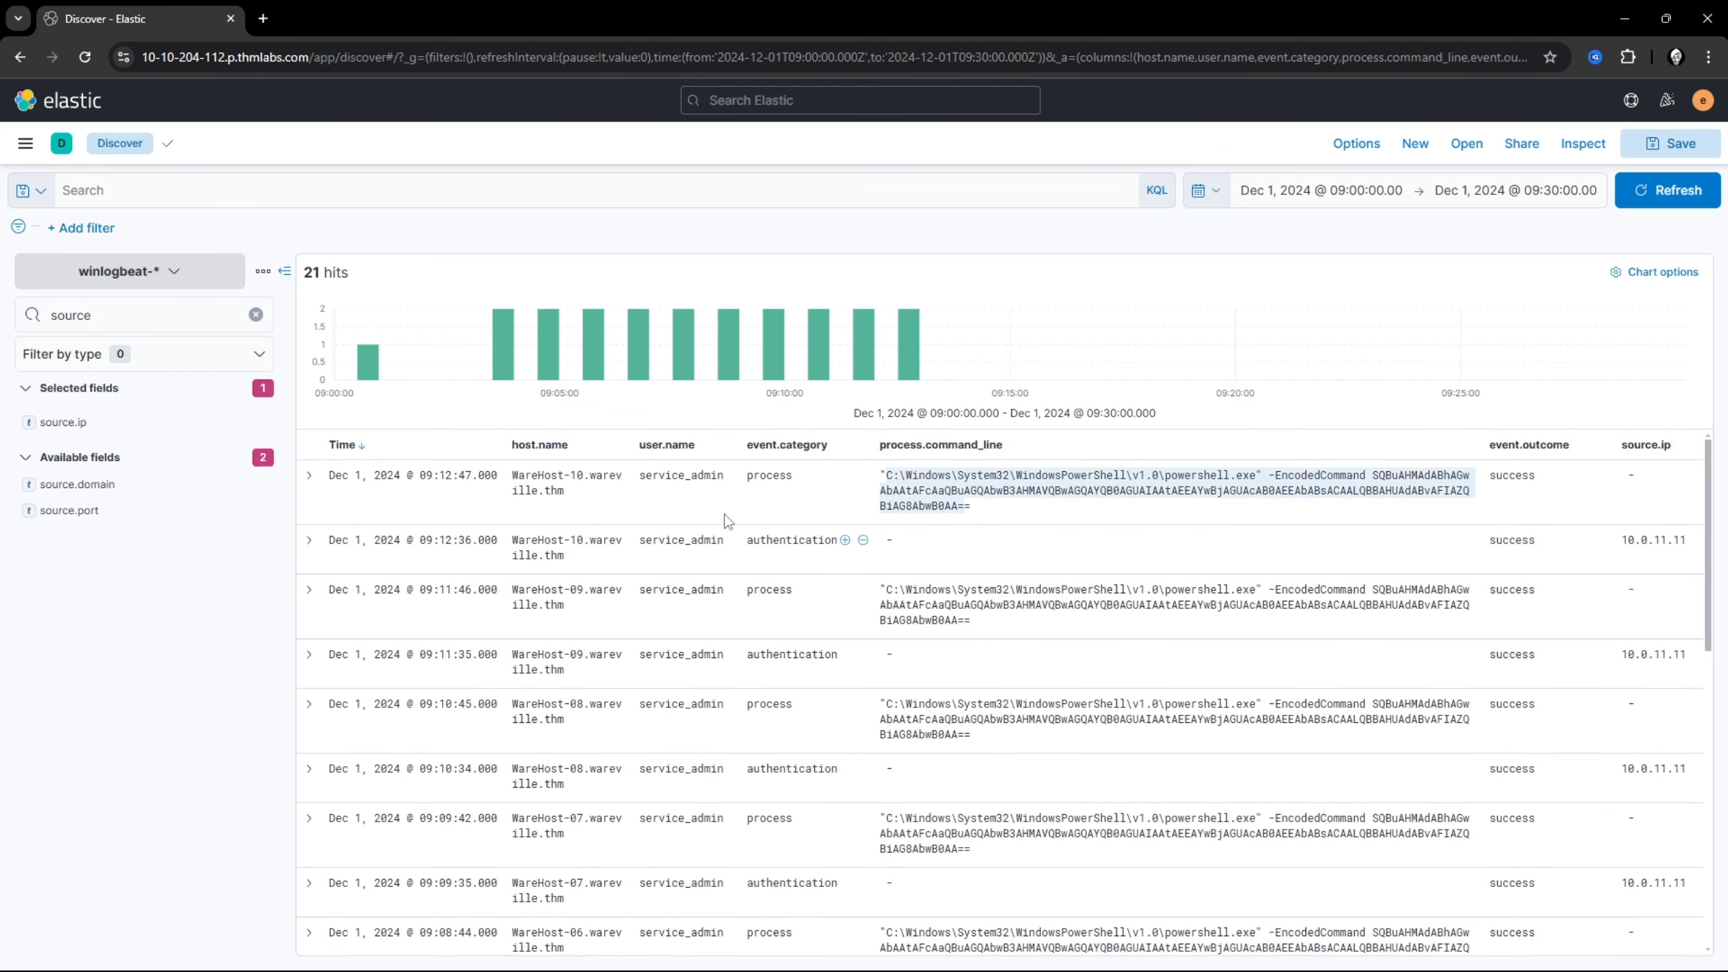
pyautogui.moveTo(514, 476); pyautogui.dragTo(565, 491)
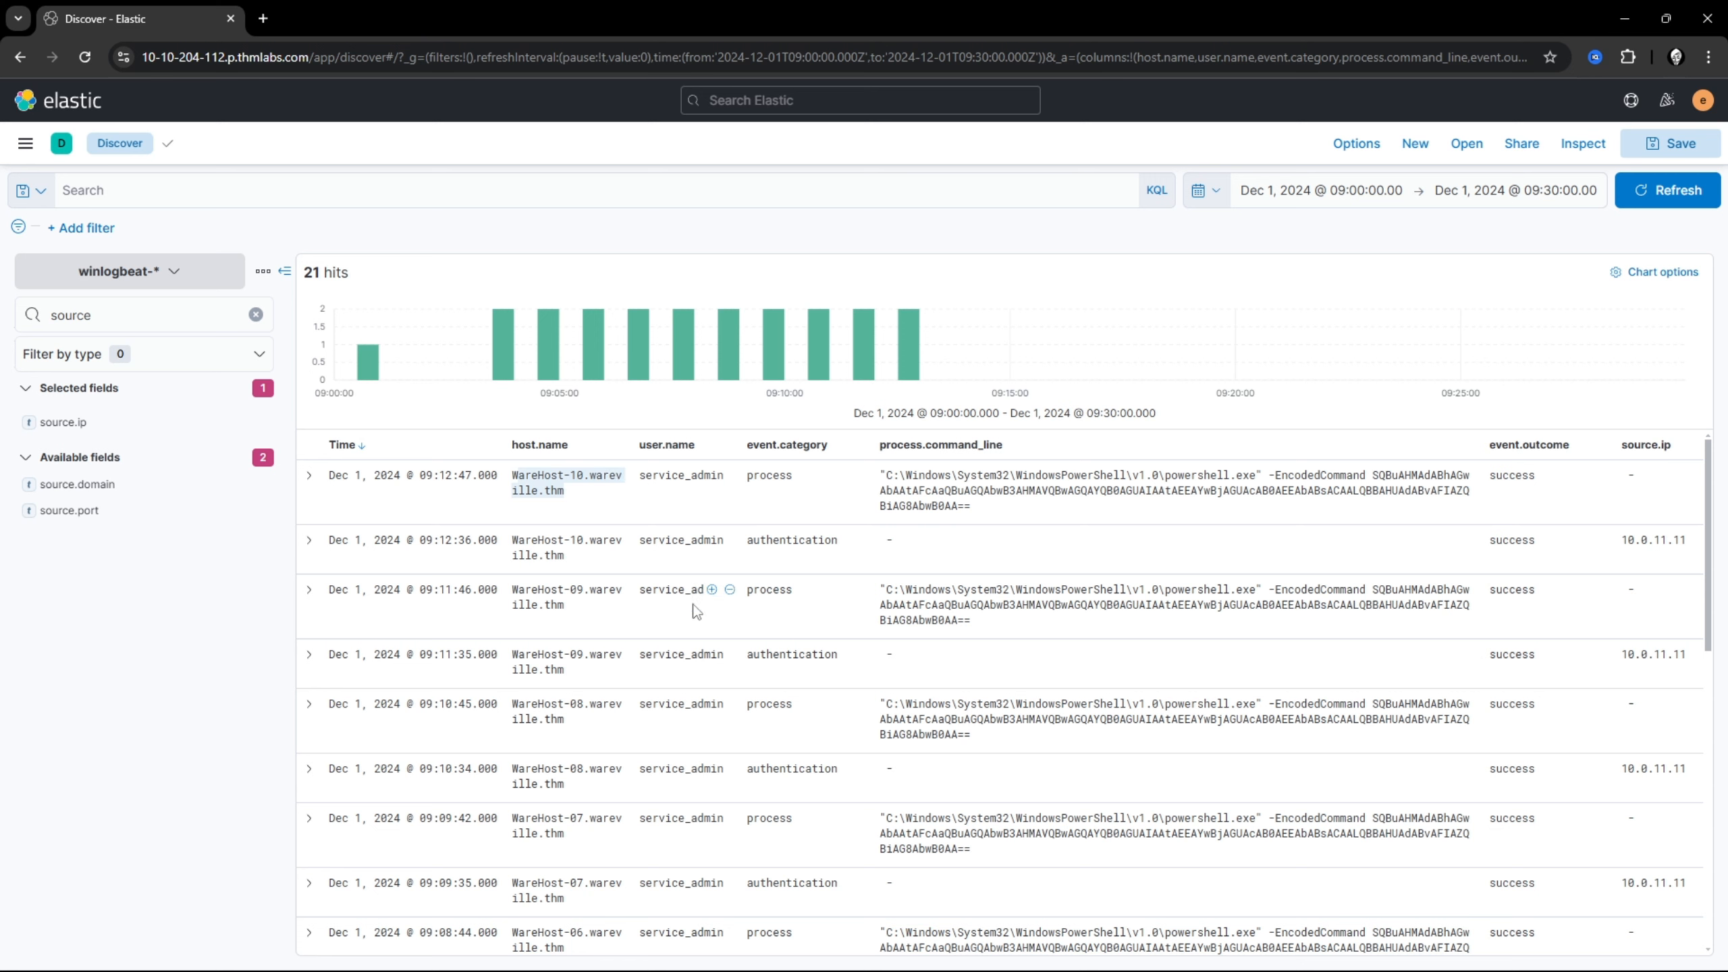
pyautogui.moveTo(747, 655); pyautogui.dragTo(803, 659)
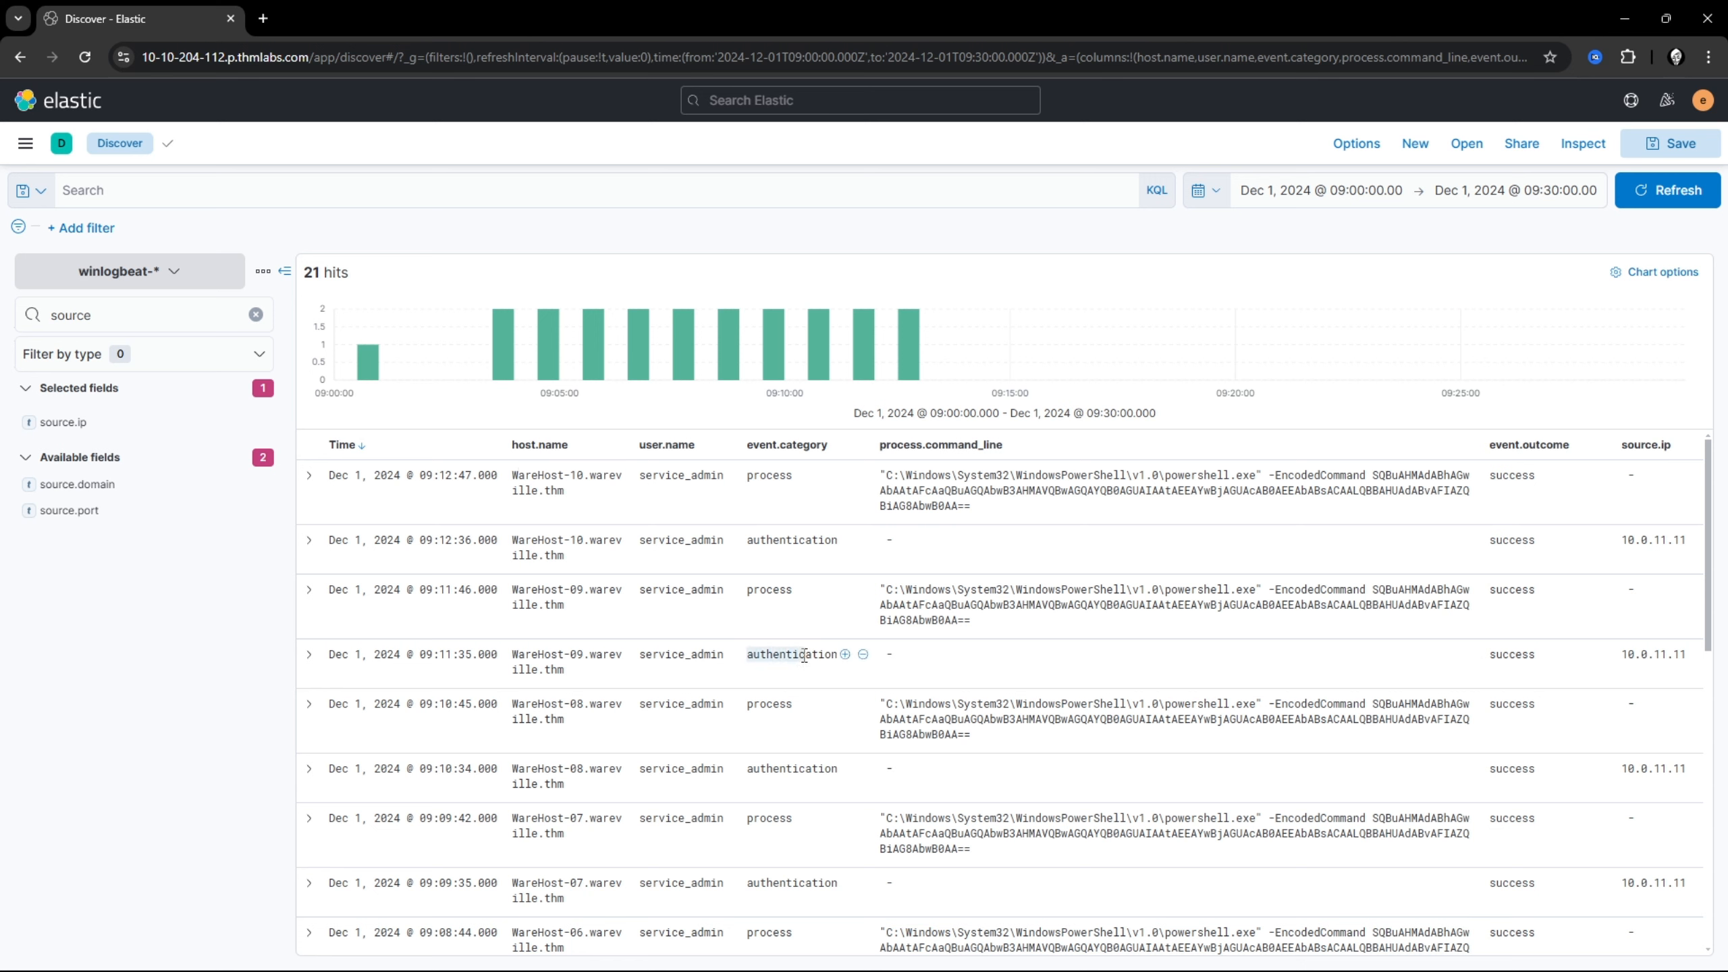
pyautogui.moveTo(1523, 655)
pyautogui.mouseDown()
pyautogui.moveTo(1483, 662)
pyautogui.moveTo(1523, 653)
pyautogui.mouseUp()
pyautogui.scroll(-6, 949, 684)
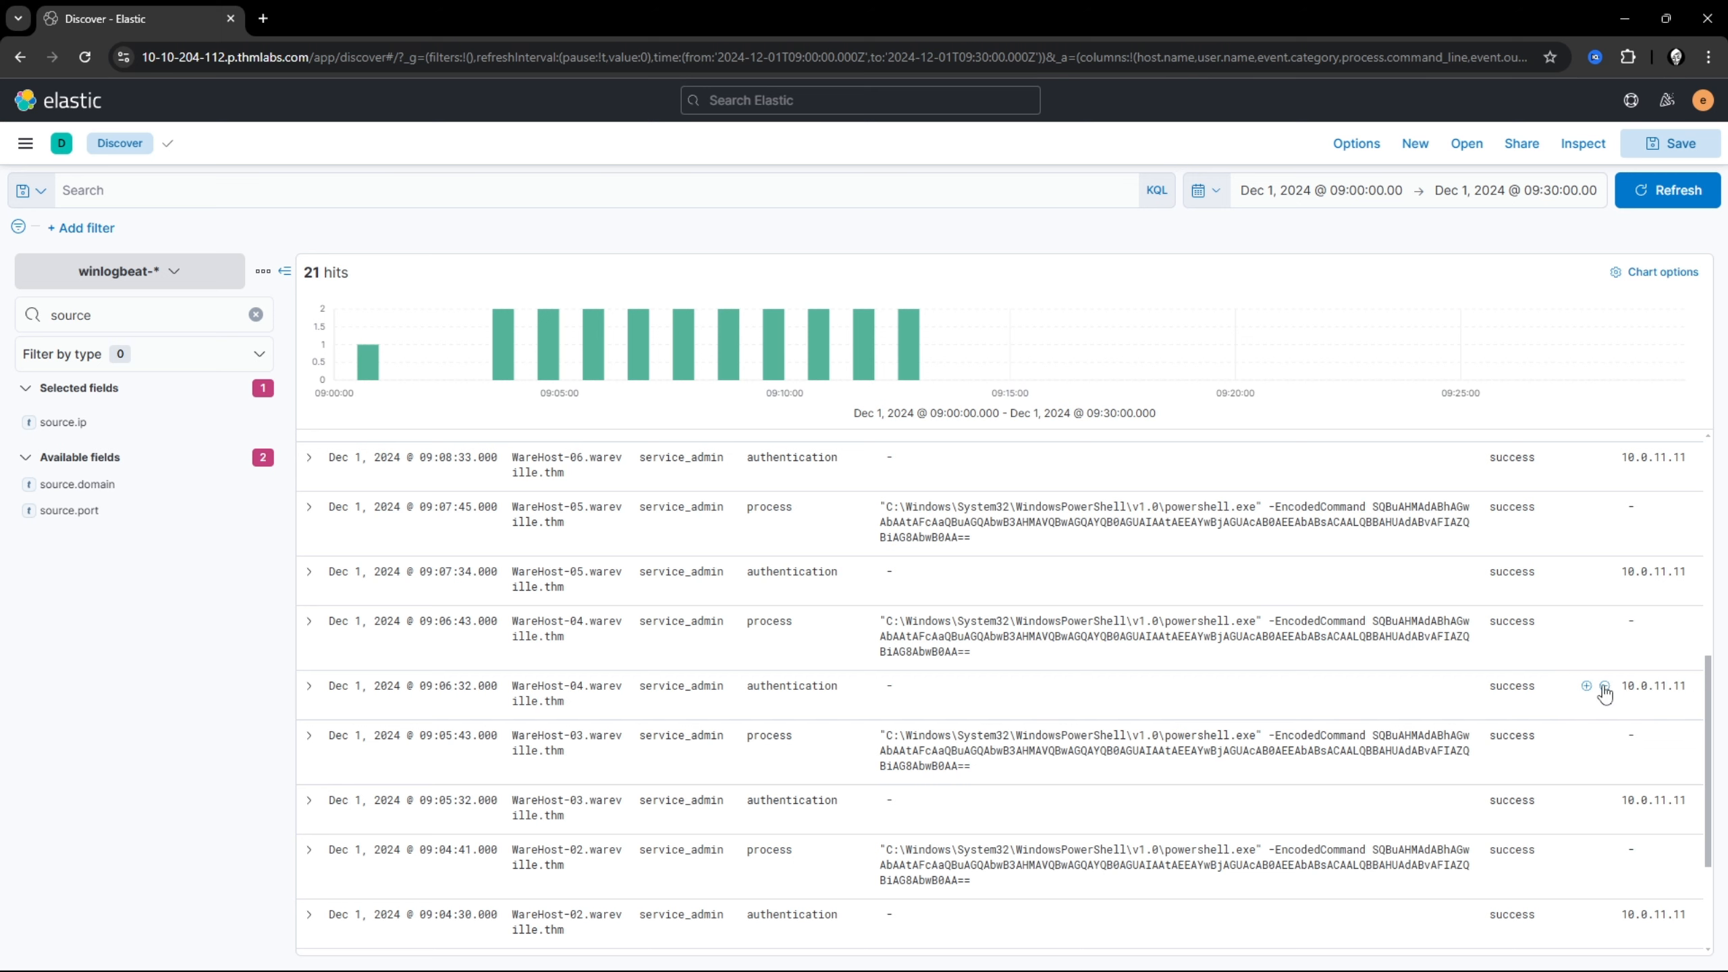
pyautogui.scroll(-3, 1378, 684)
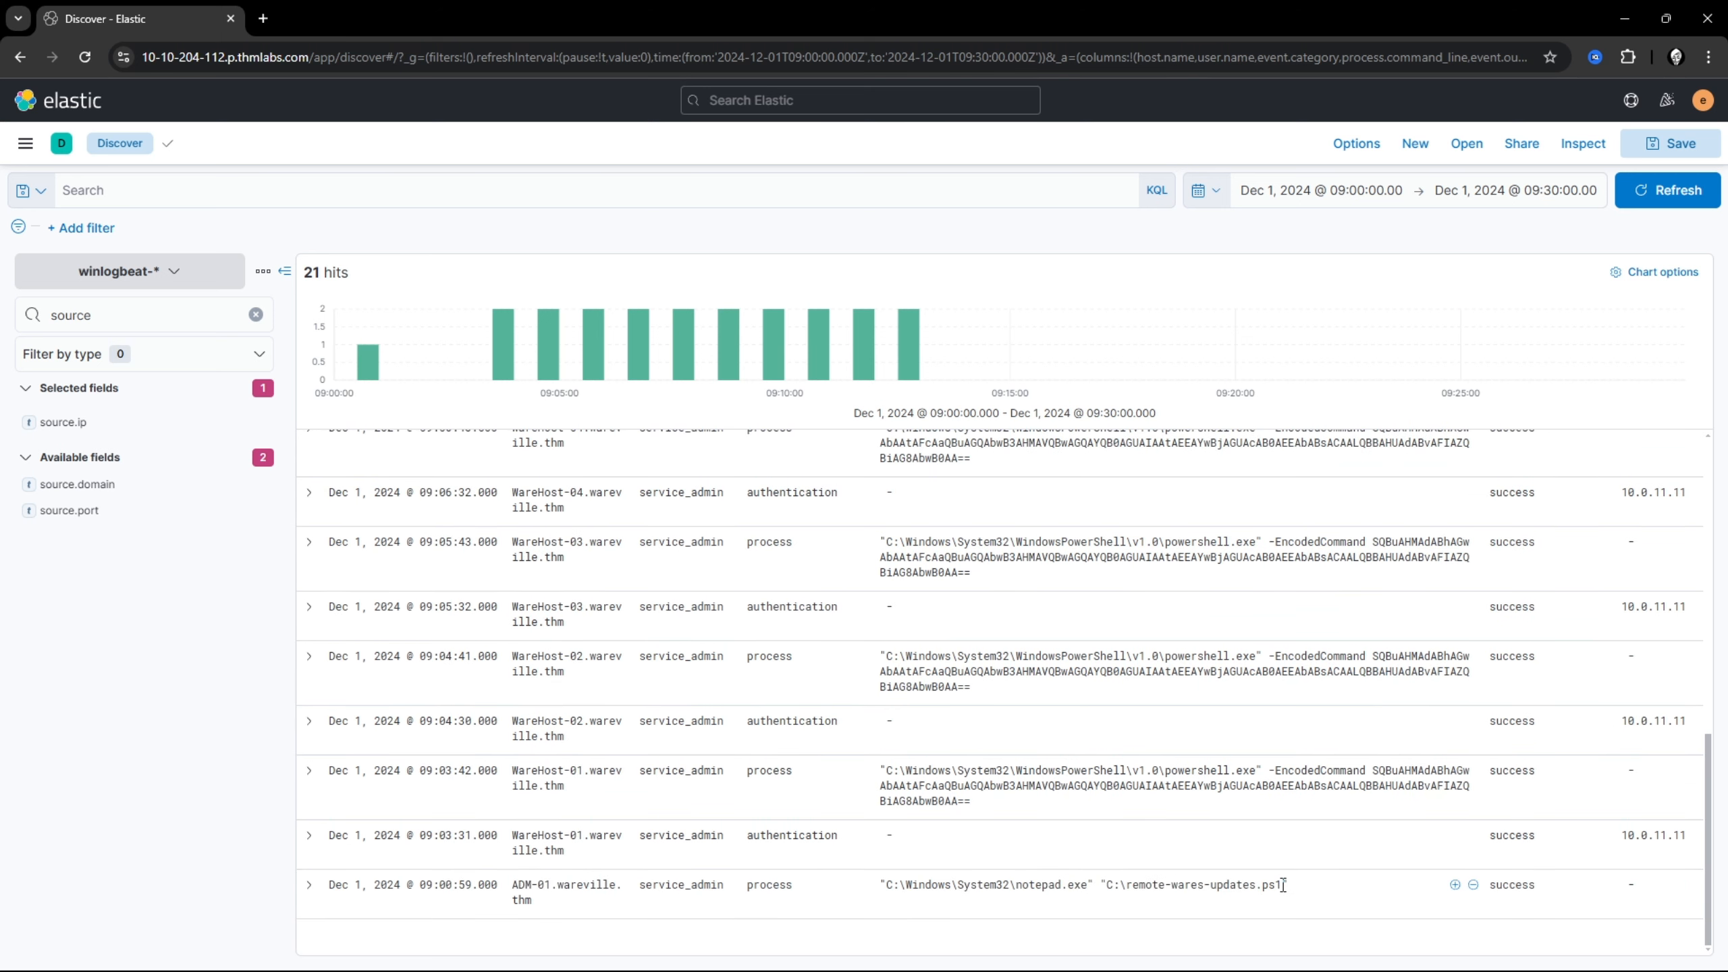
pyautogui.scroll(10, 1271, 815)
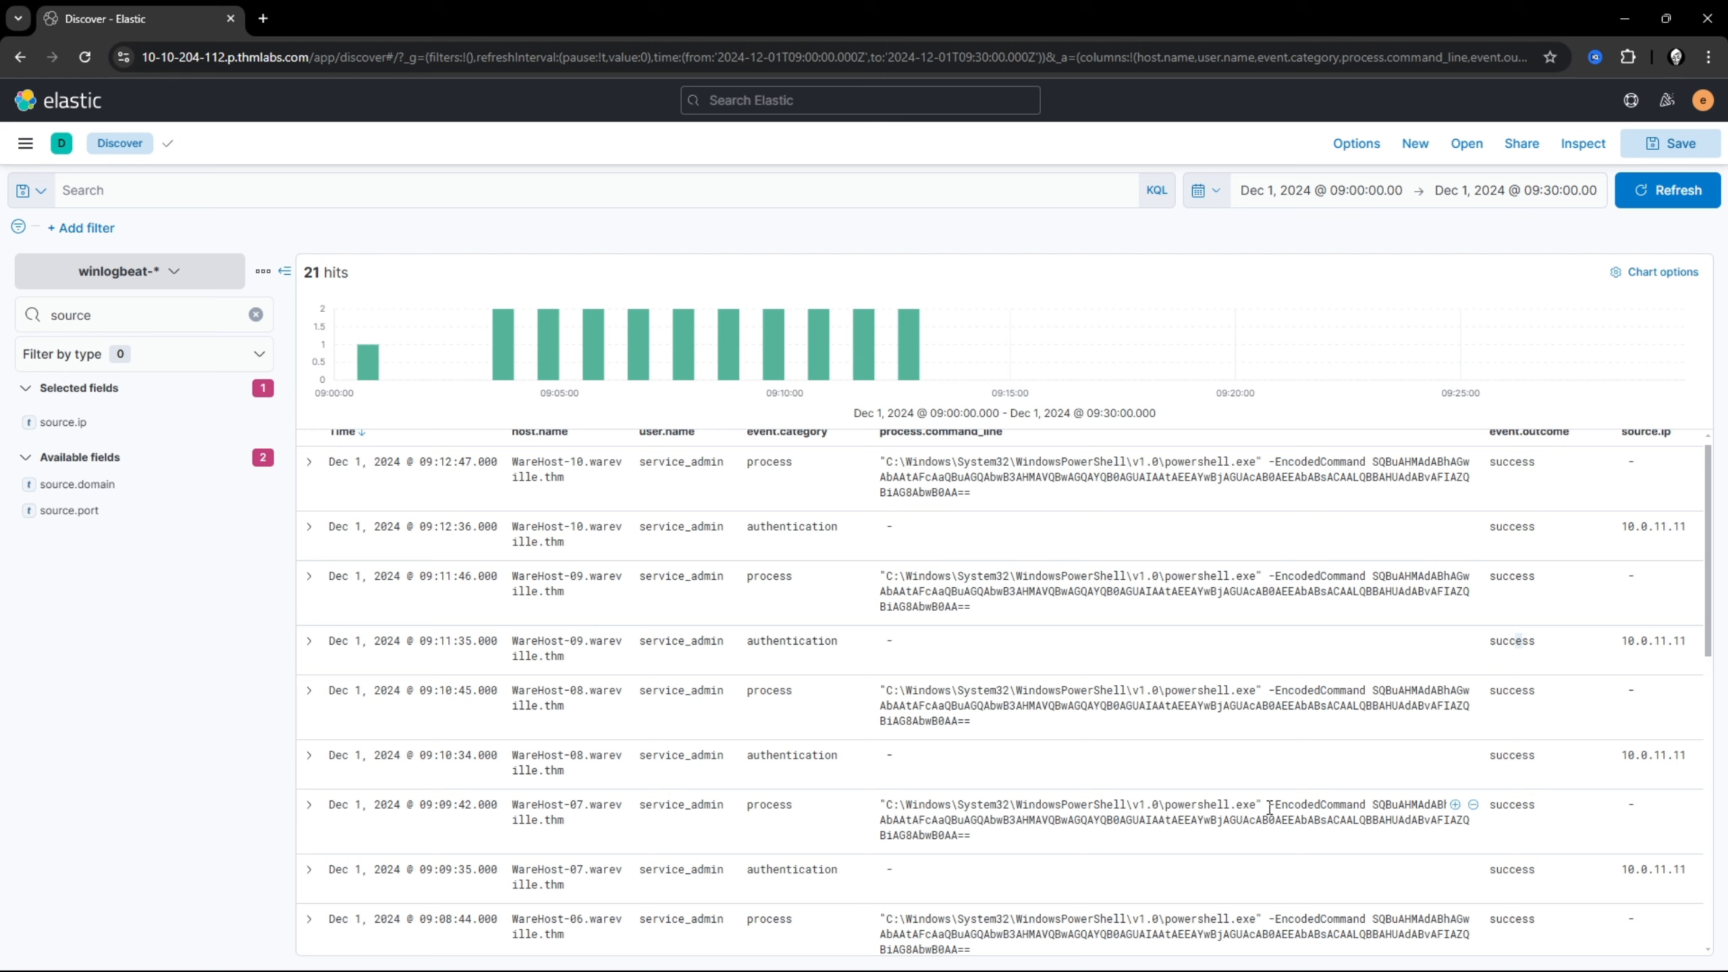
# Step: Switch to the TryHackMe room and read how to filter for authentication events and exclude the source IP
pyautogui.hotkey('alt', 'Tab')
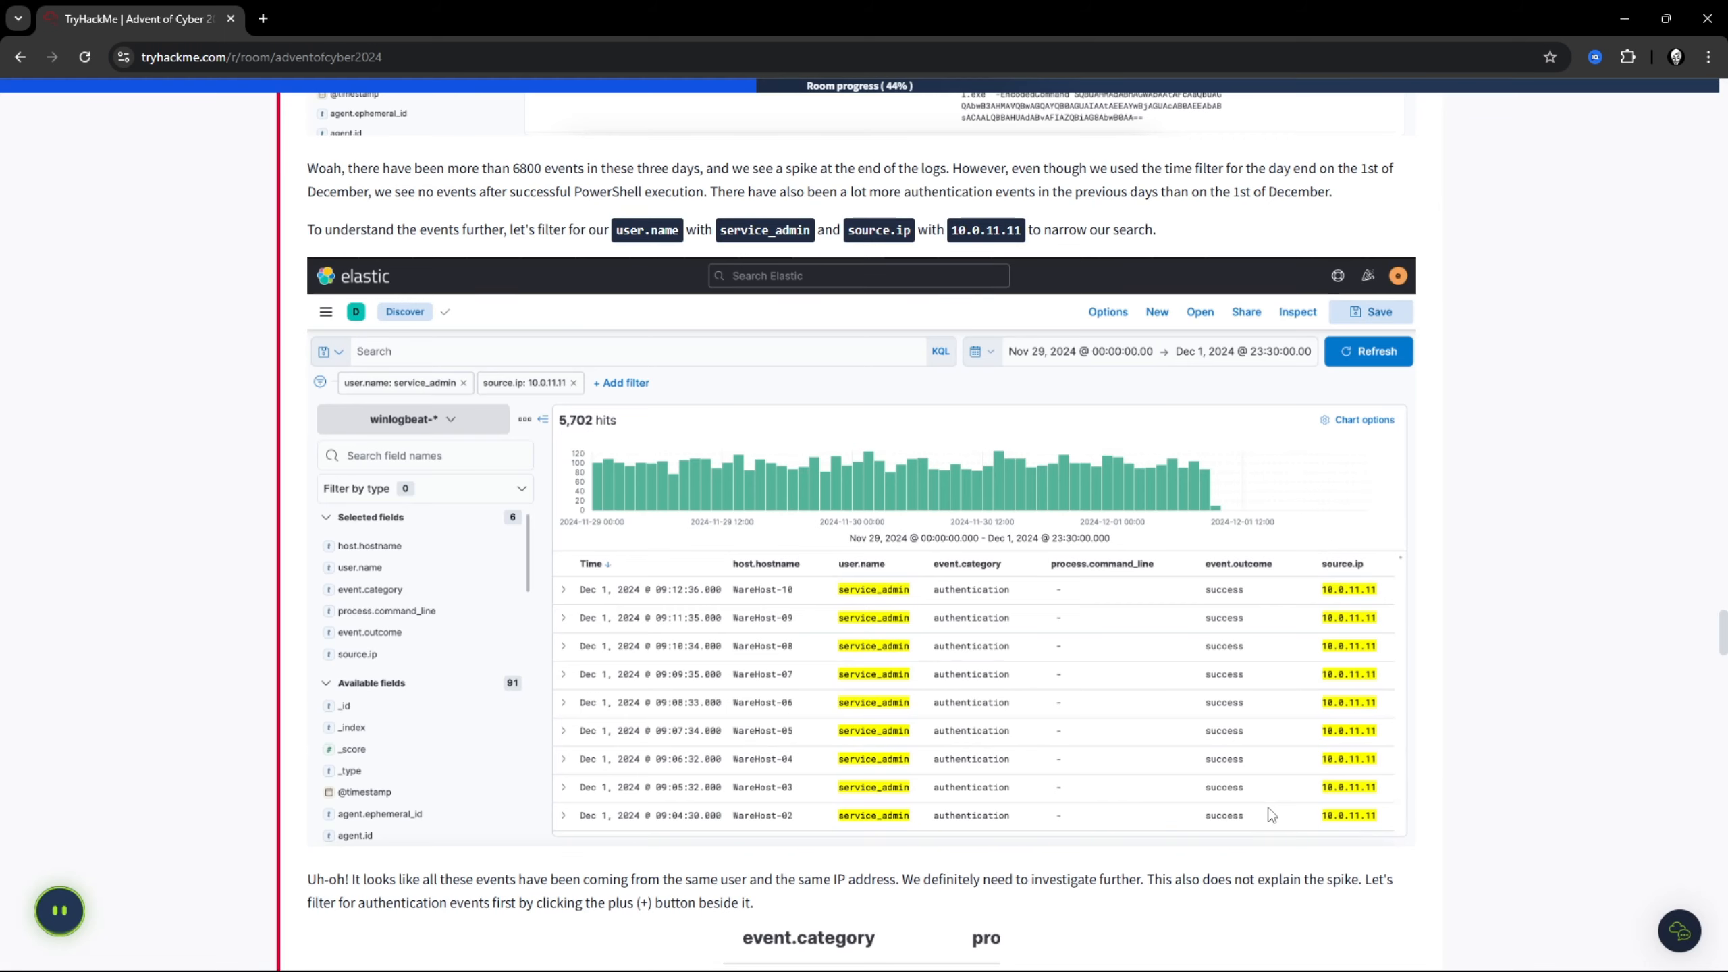
pyautogui.scroll(-10, 1090, 543)
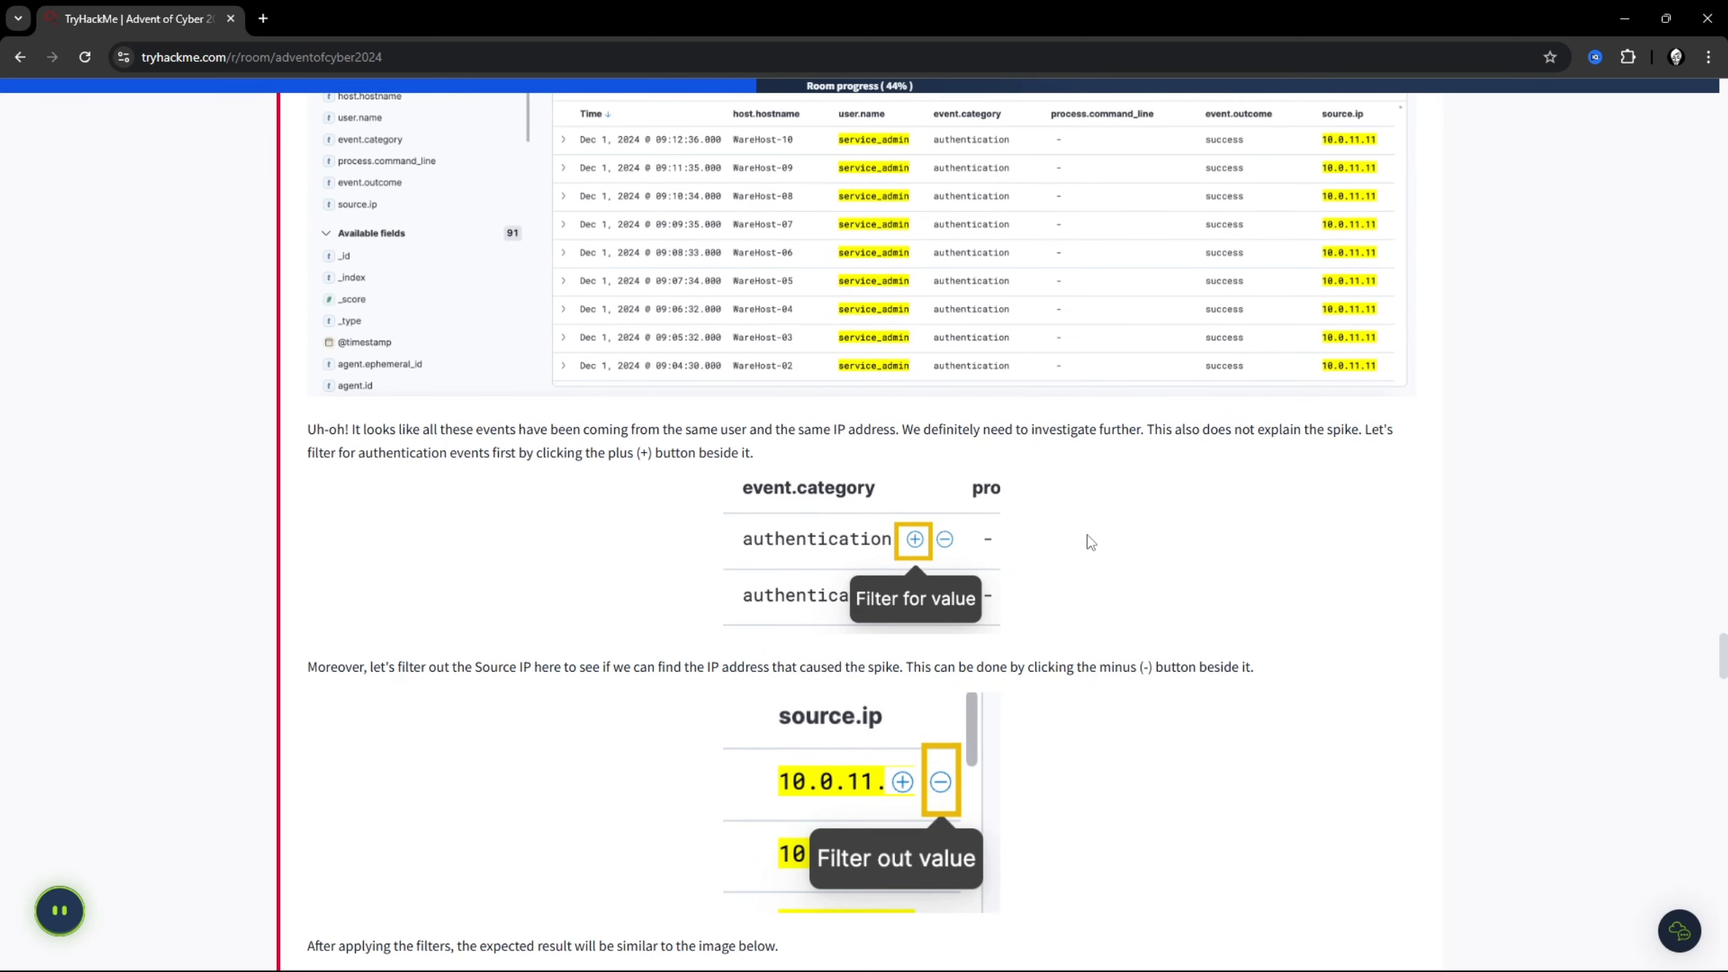
pyautogui.scroll(-5, 1018, 617)
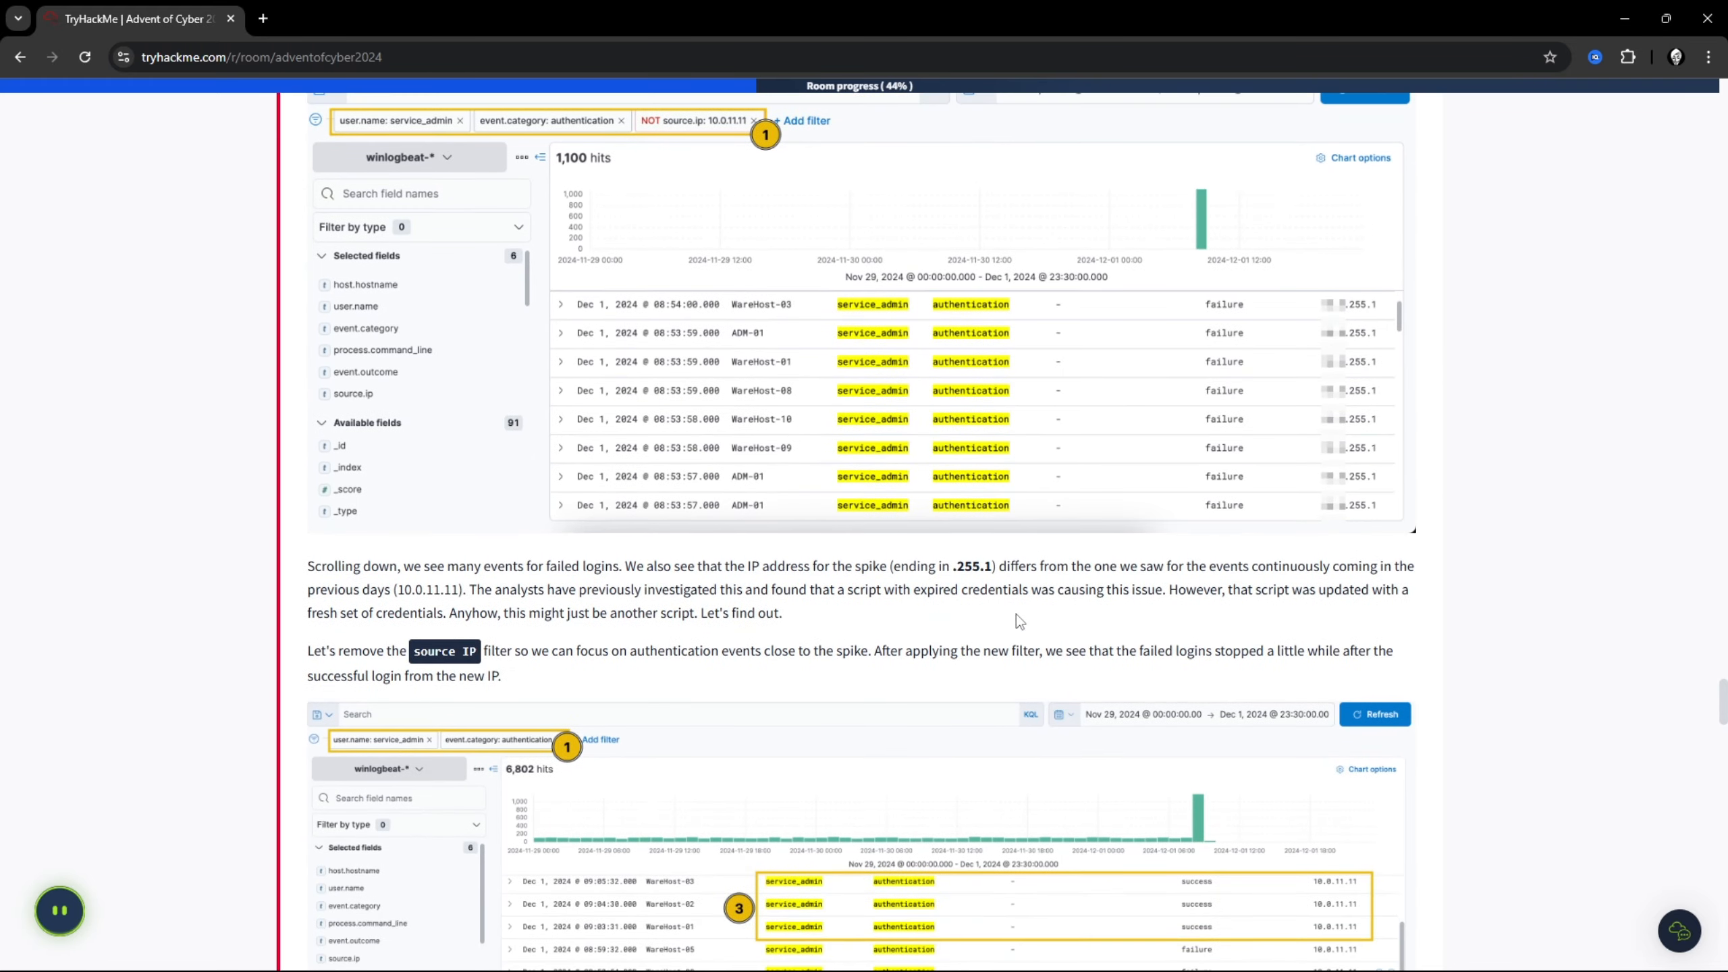
pyautogui.scroll(3, 1156, 611)
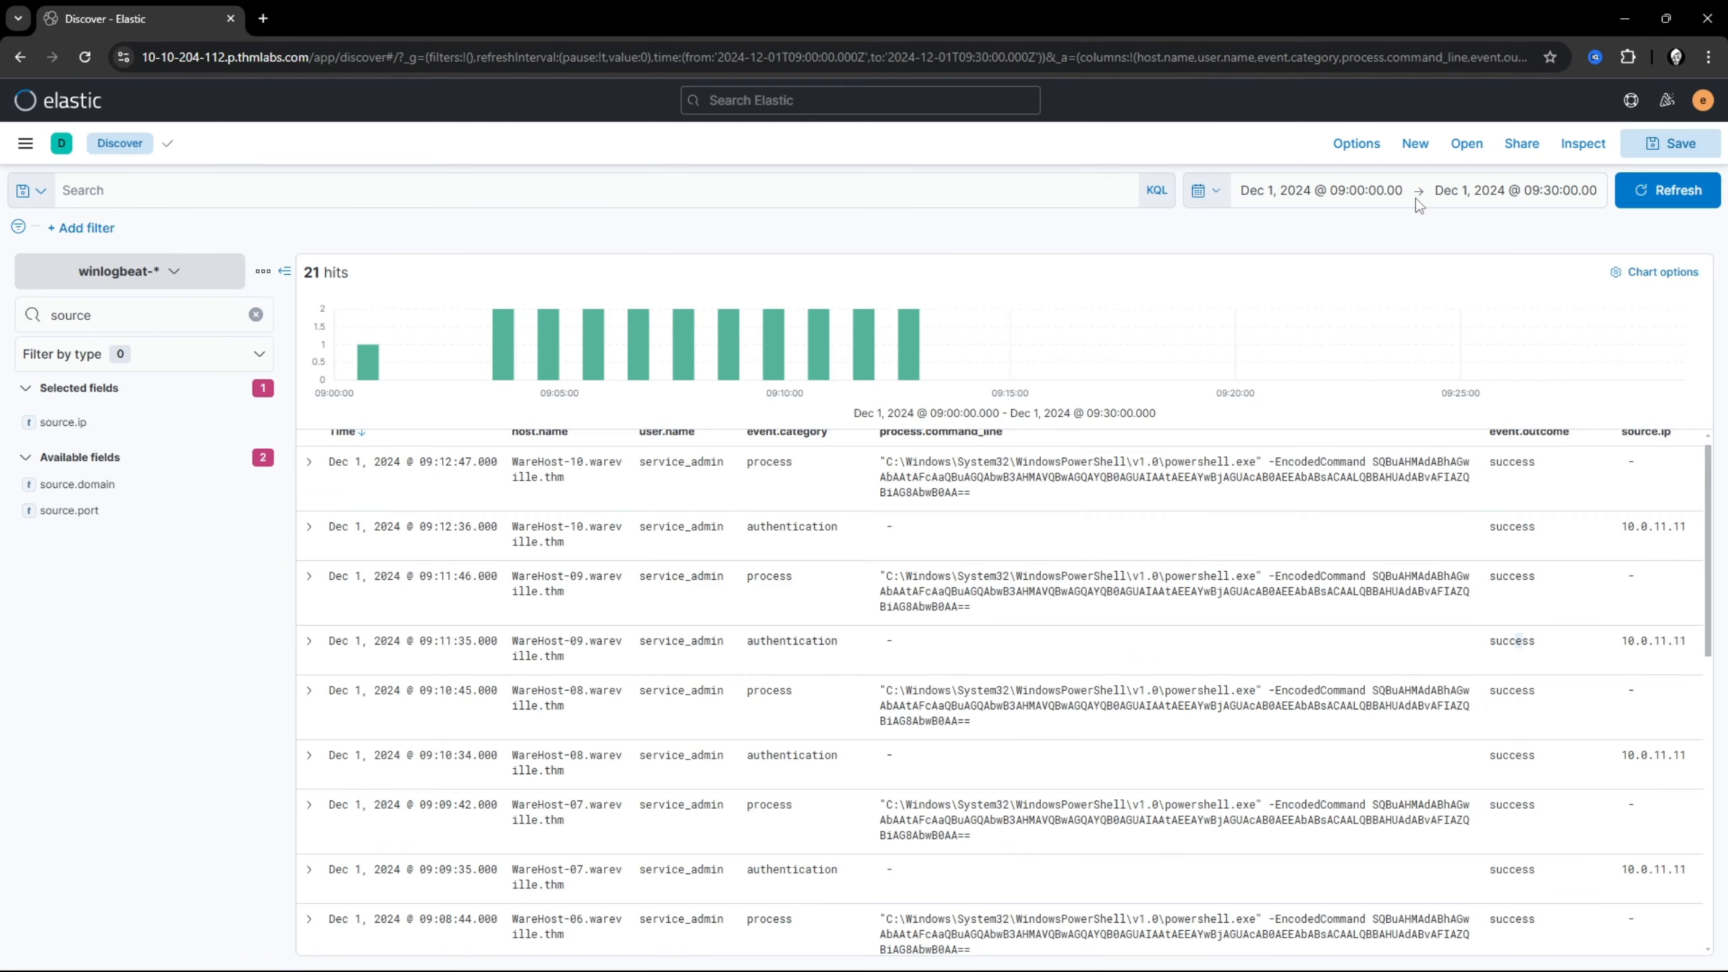
# Step: In Elastic, set the time range's start date to Nov 29, 2024 and update the results
pyautogui.click(1351, 197)
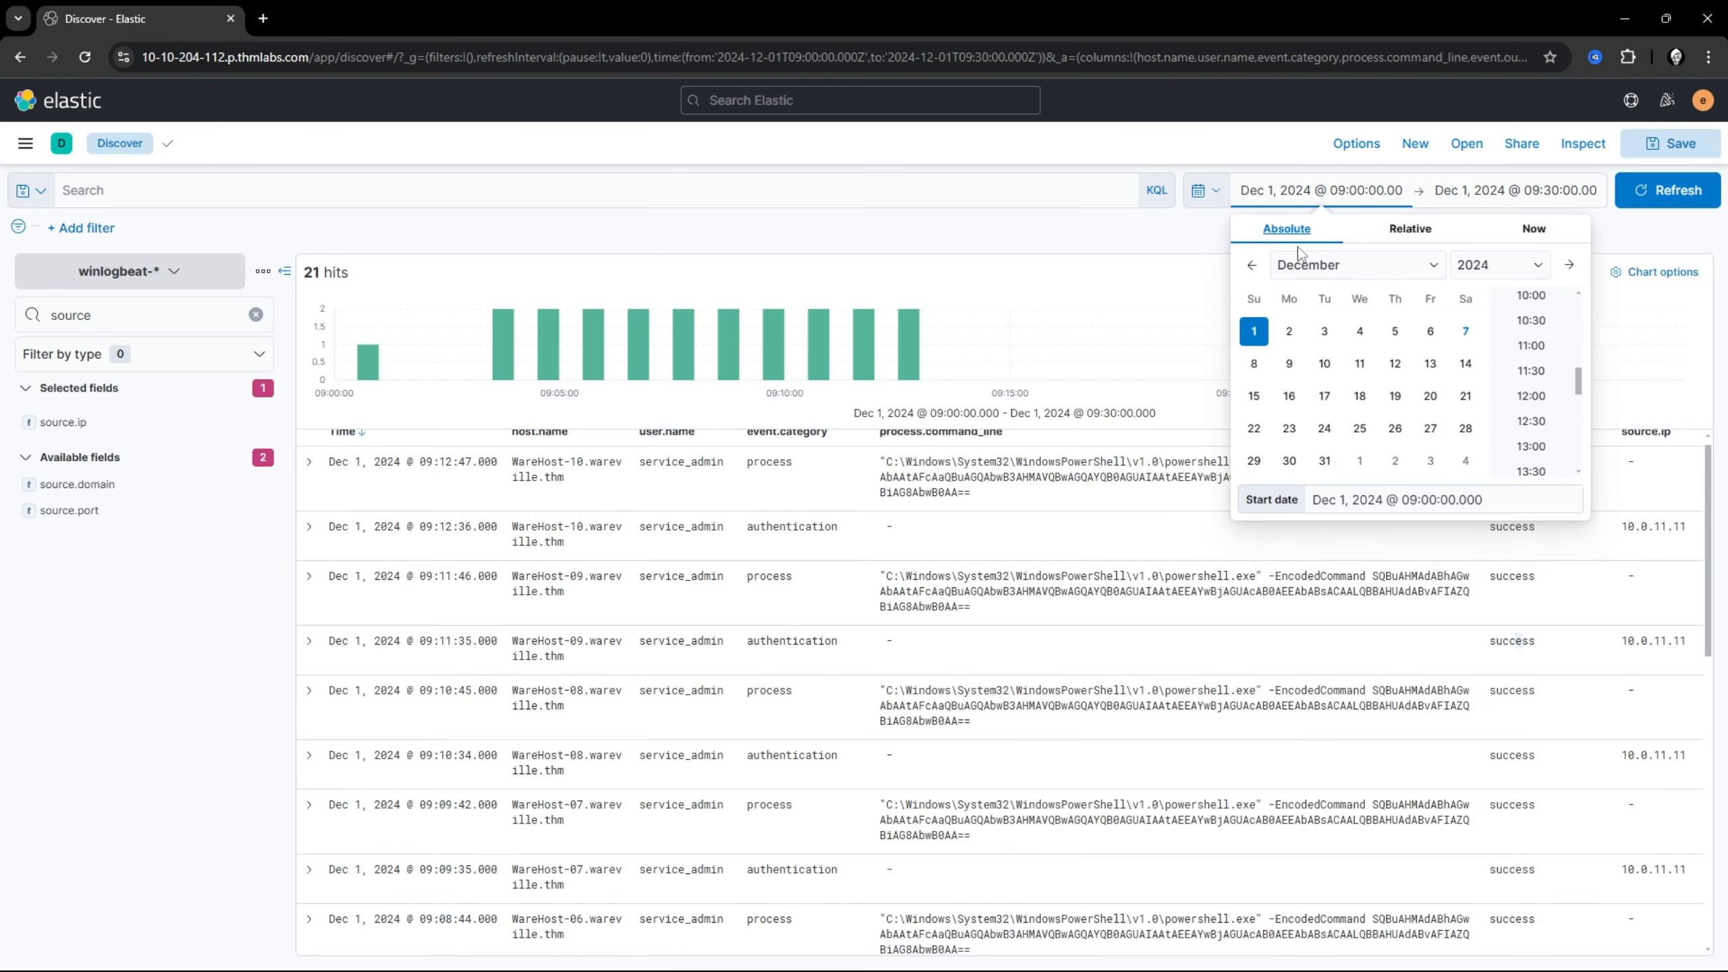
pyautogui.click(1251, 264)
pyautogui.click(1430, 460)
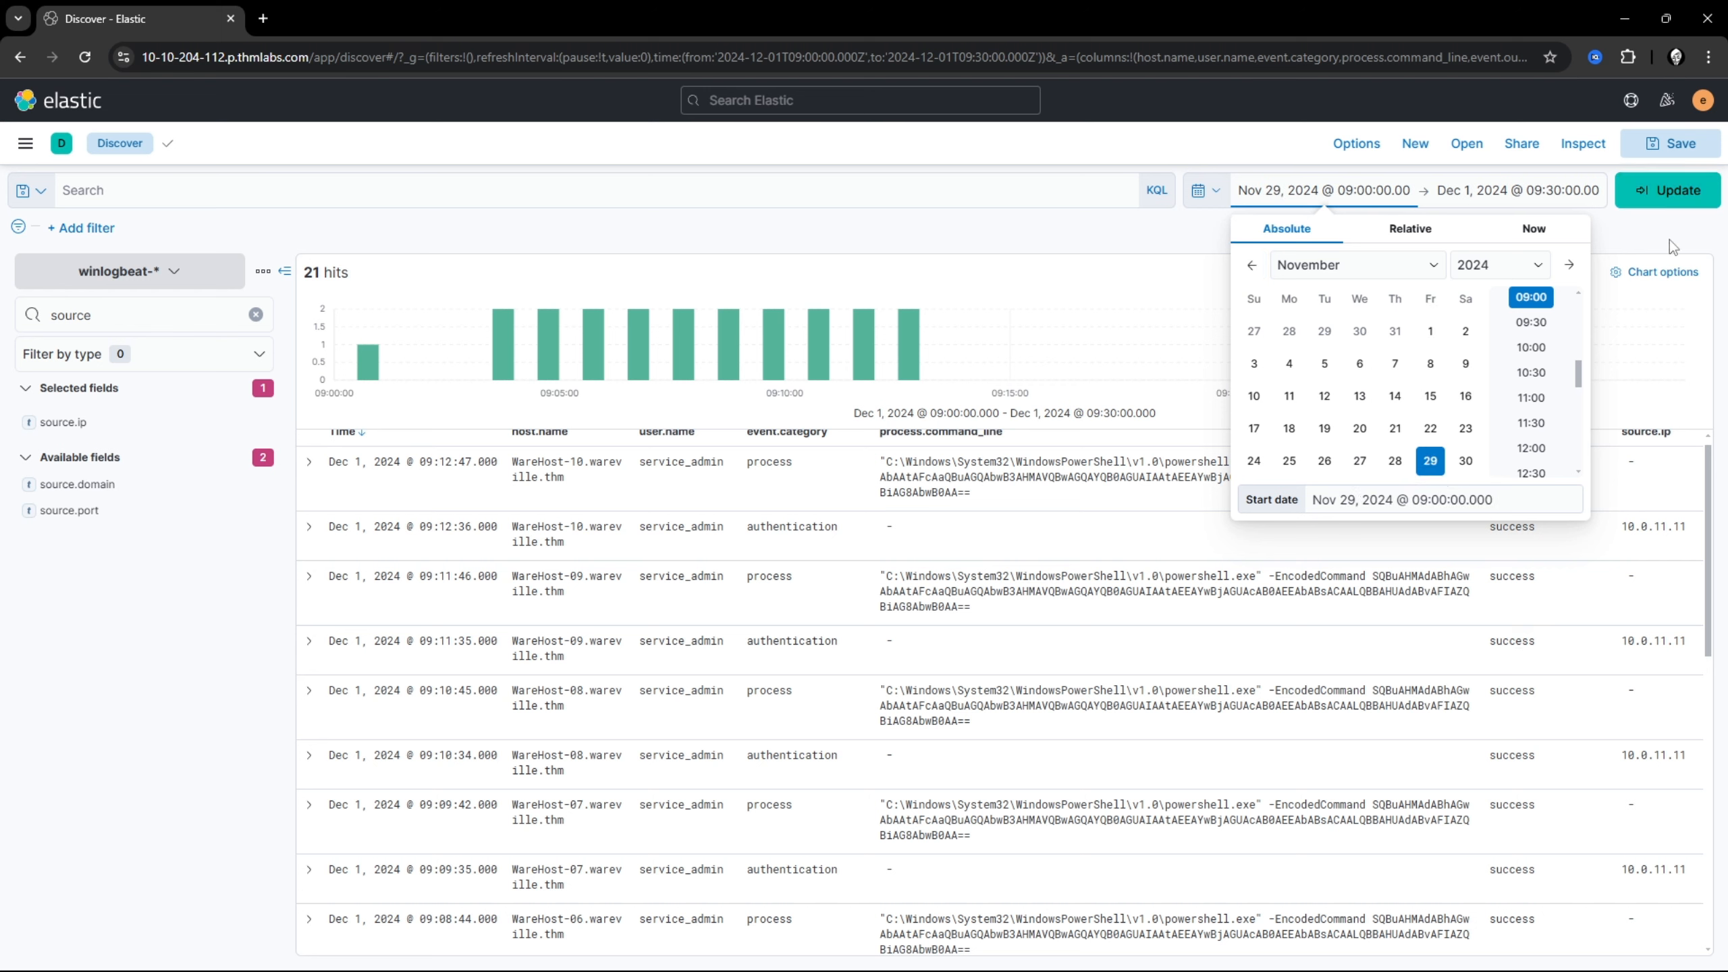
pyautogui.click(1672, 194)
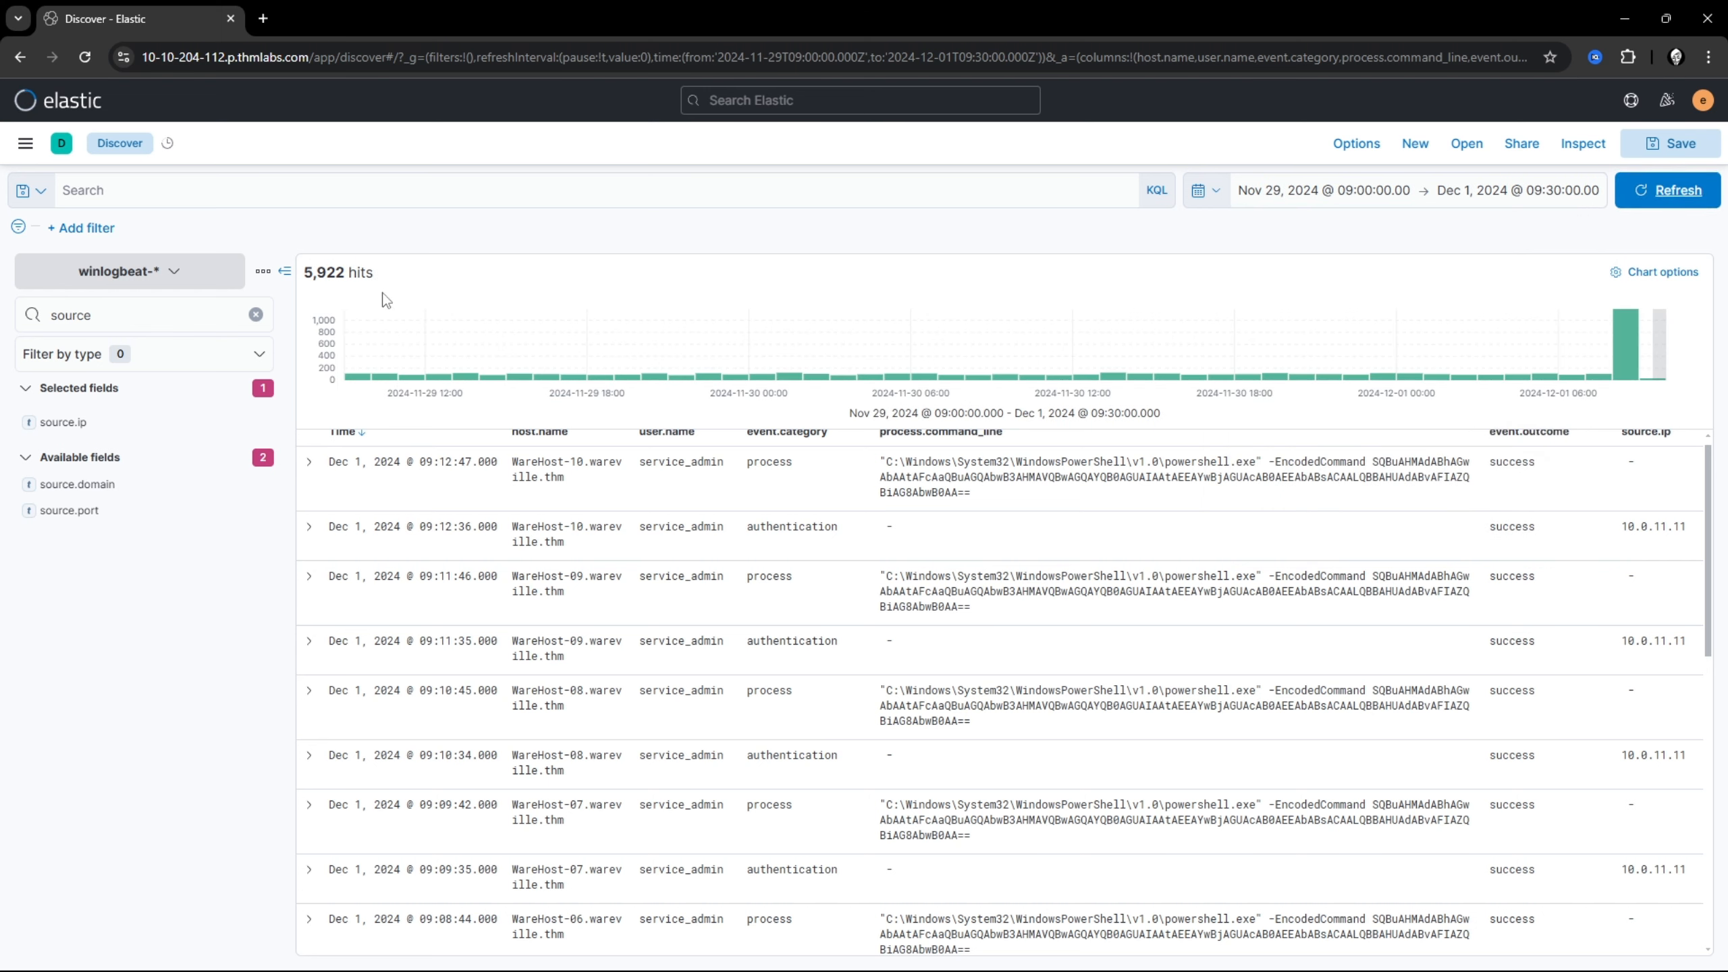
pyautogui.moveTo(382, 275); pyautogui.dragTo(285, 275)
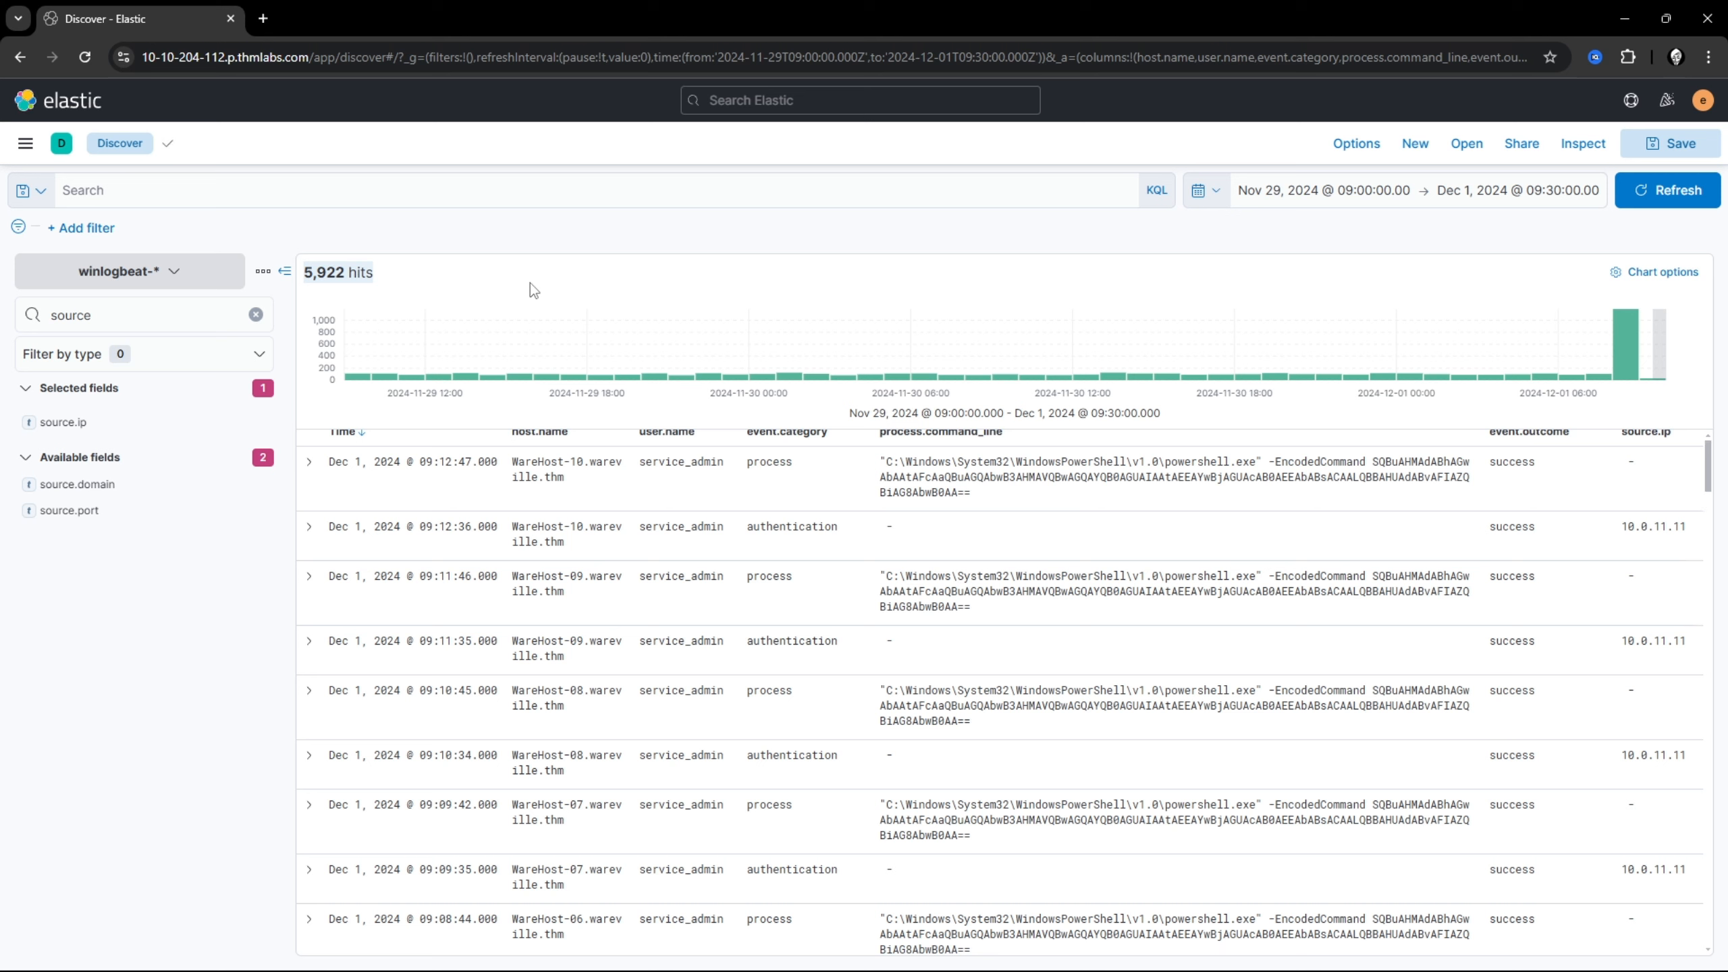
pyautogui.hotkey('alt', 'Tab')
pyautogui.press('Tab')
pyautogui.press('Tab')
pyautogui.press('Tab')
pyautogui.press('Tab')
pyautogui.press('Tab')
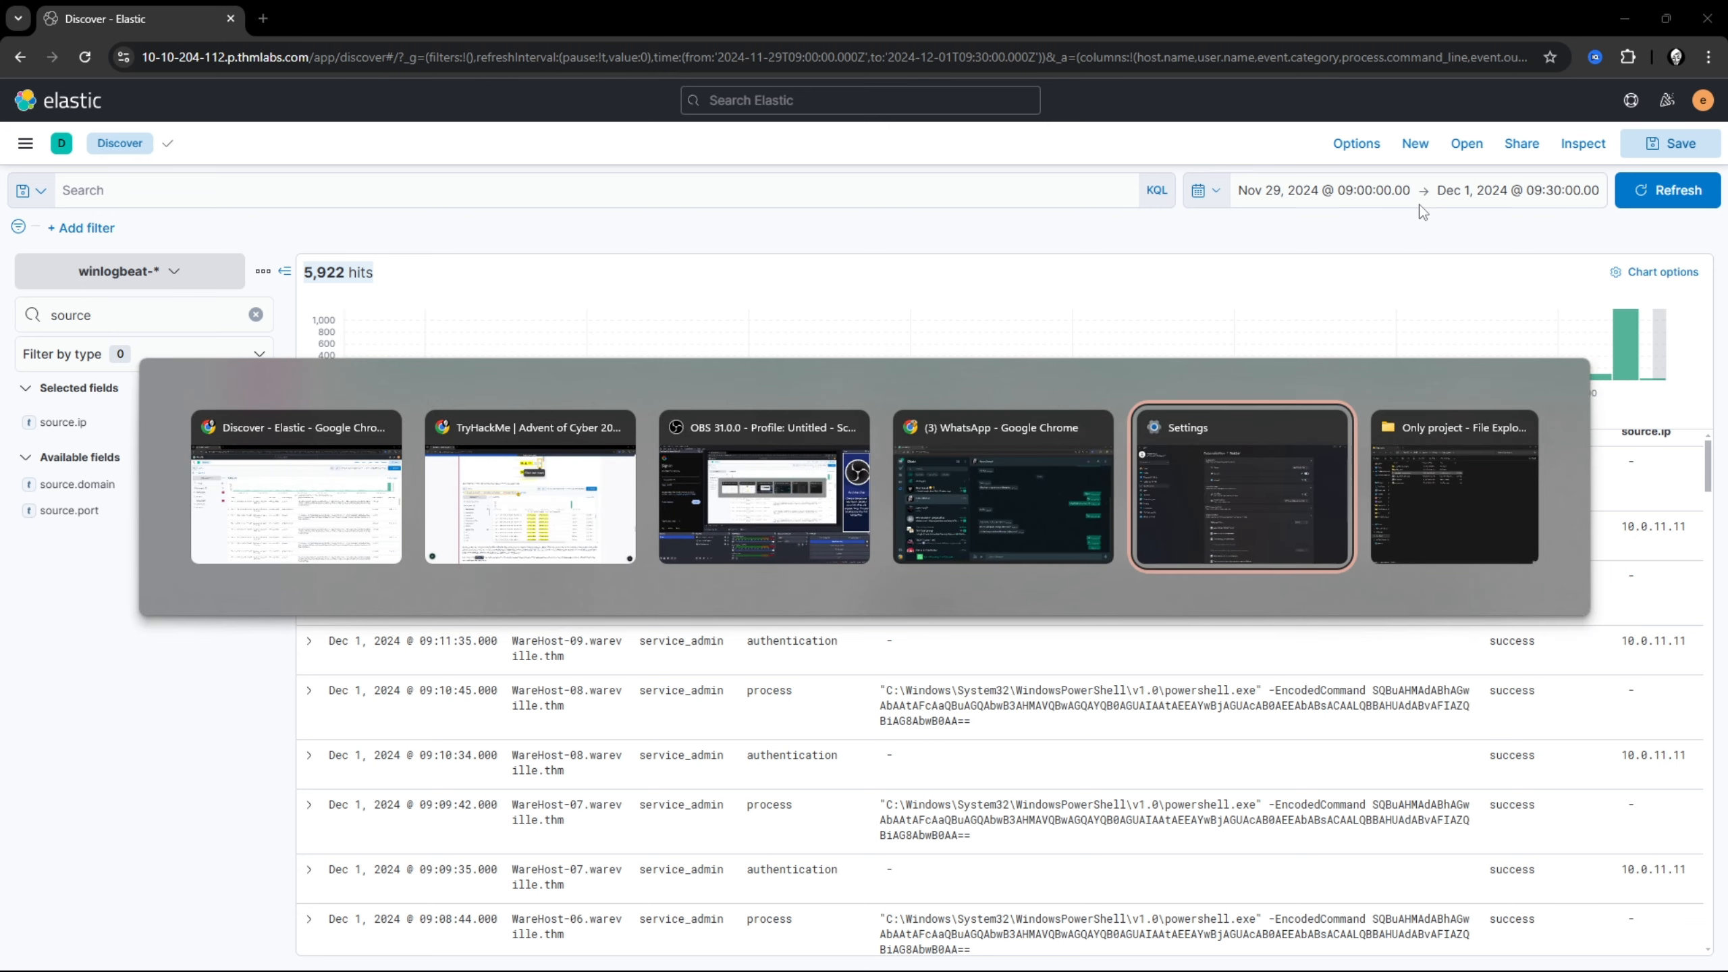
# Step: Set the time range's end date to Dec 2, 2024 and update the results
pyautogui.click(1473, 192)
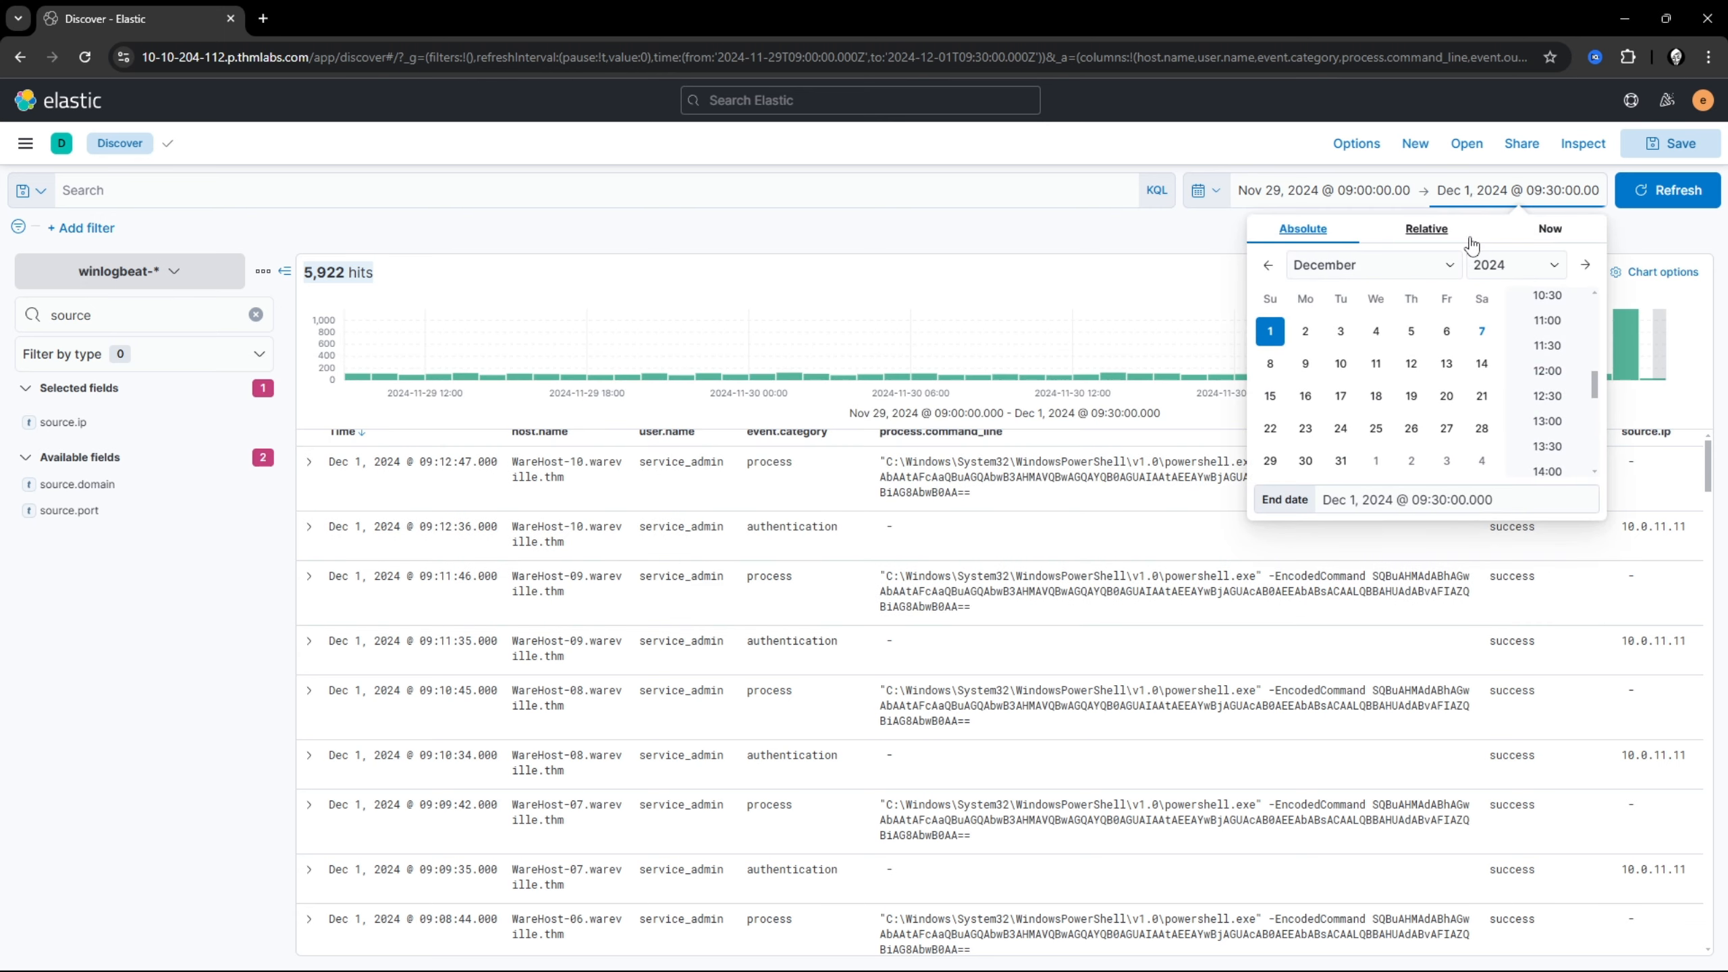
pyautogui.scroll(8, 1551, 388)
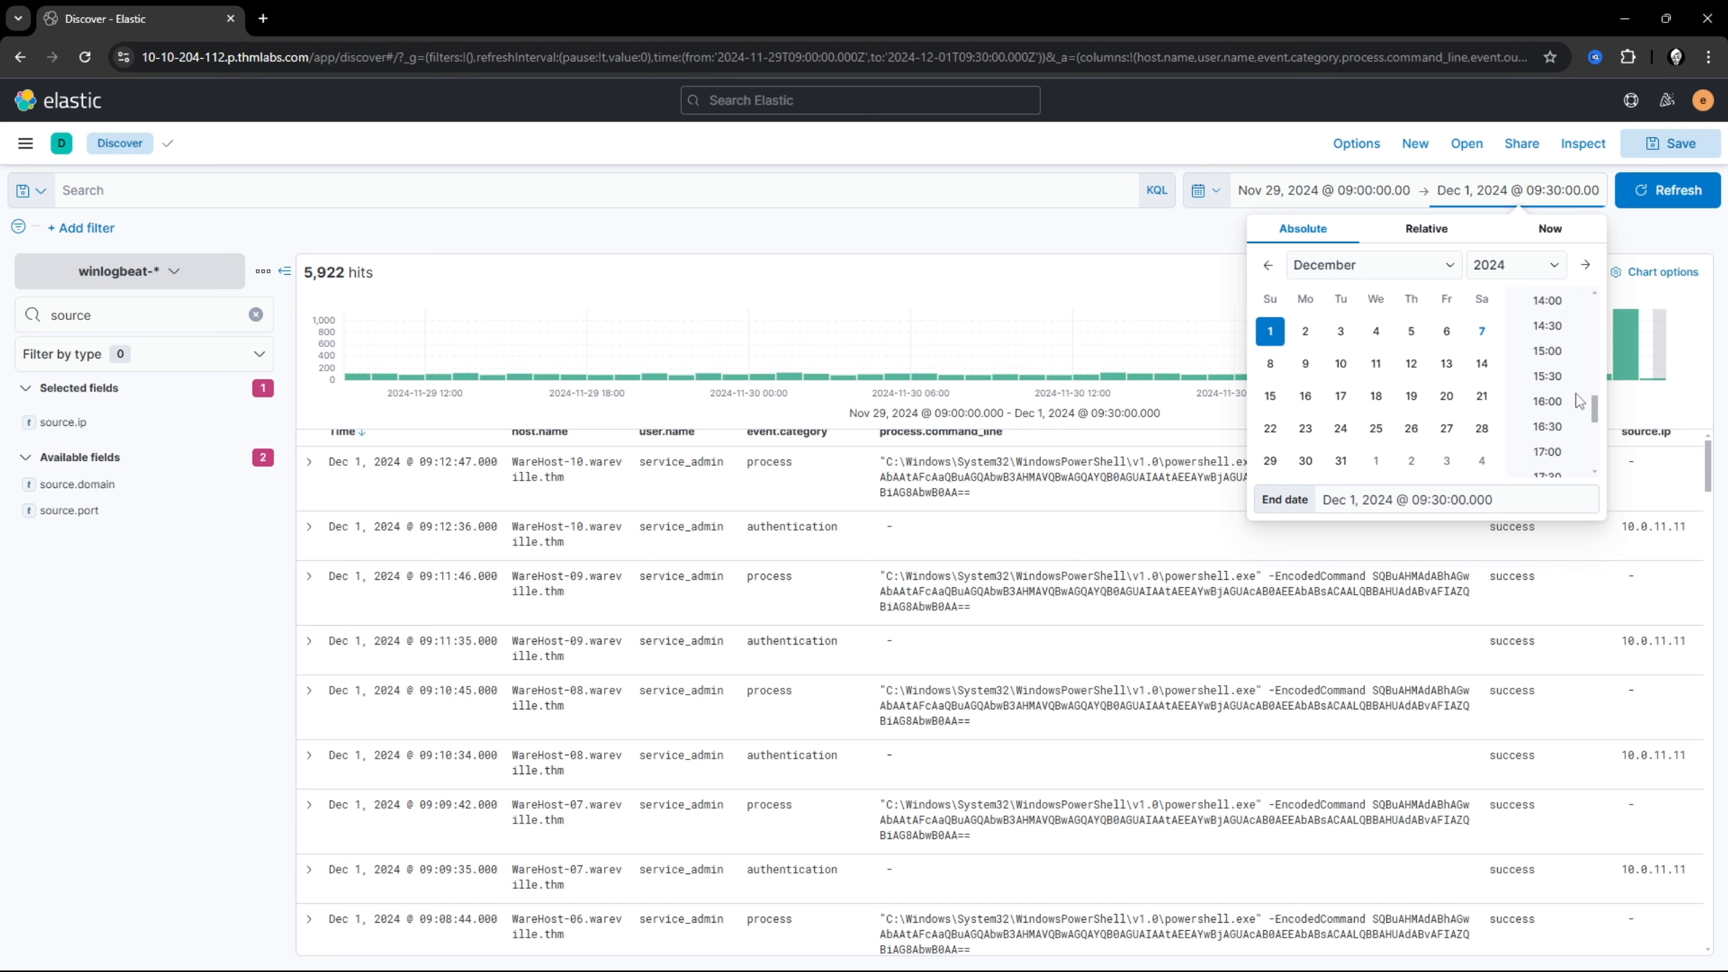
pyautogui.click(1306, 334)
pyautogui.click(1667, 197)
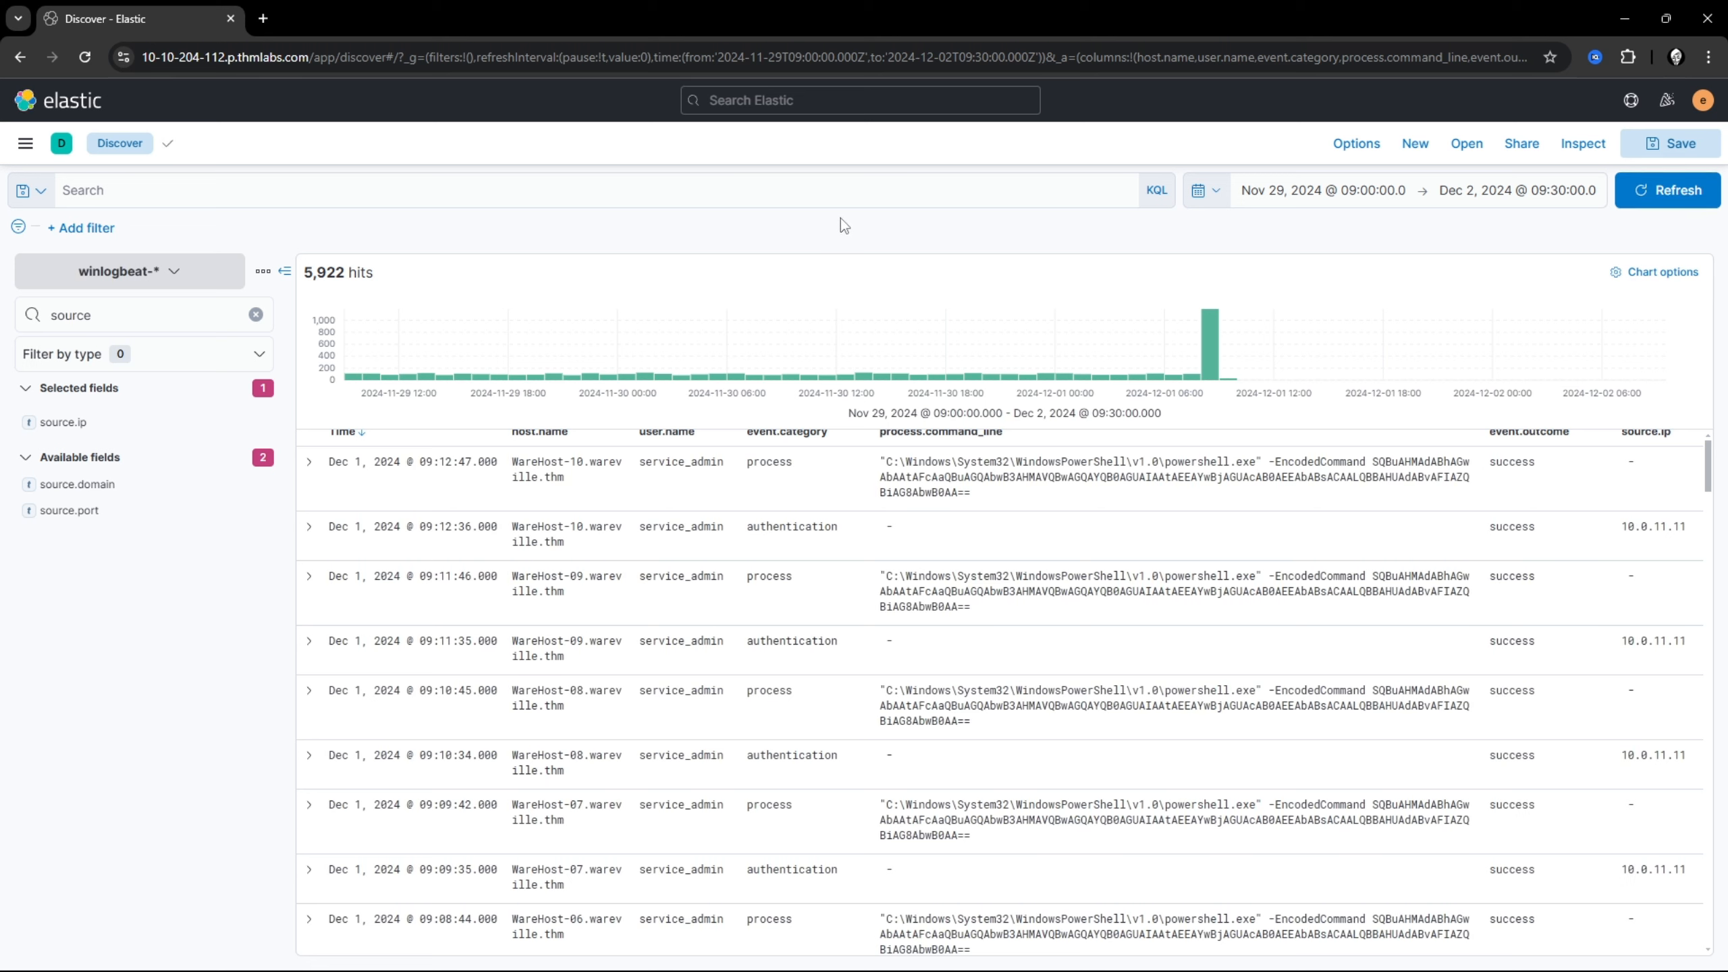
# Step: Set the start time on Nov 29, 2024 to 00:00 and update the results
pyautogui.click(1369, 200)
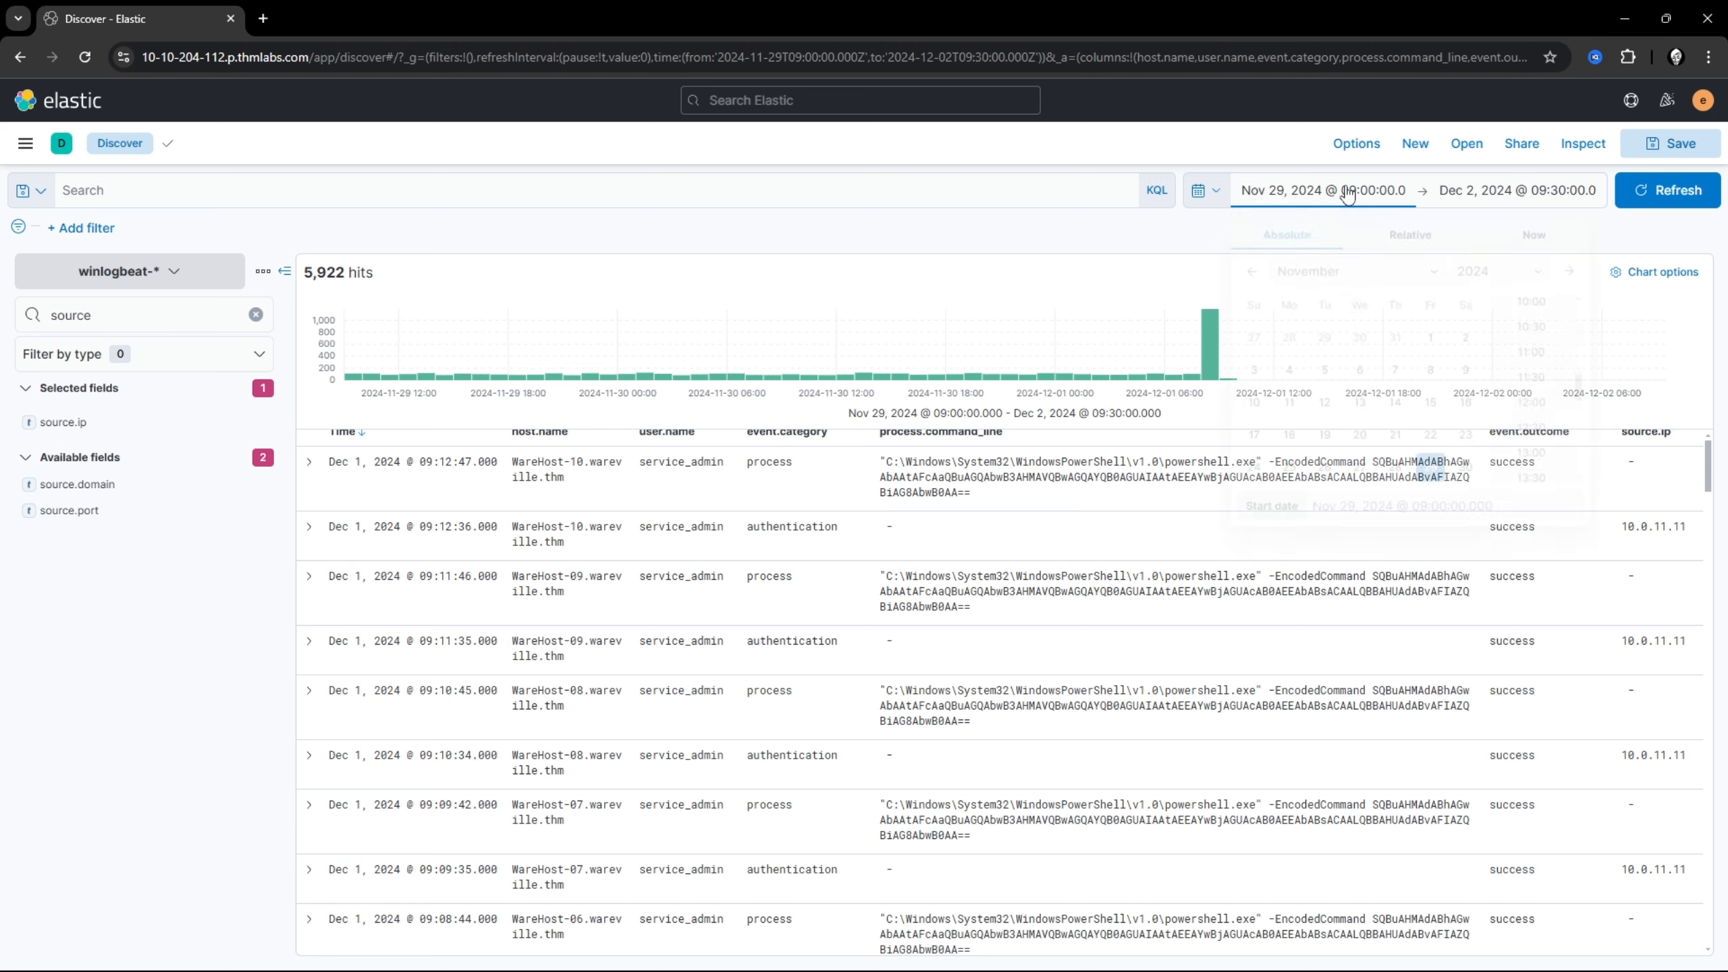
pyautogui.scroll(7, 1532, 353)
pyautogui.click(1531, 301)
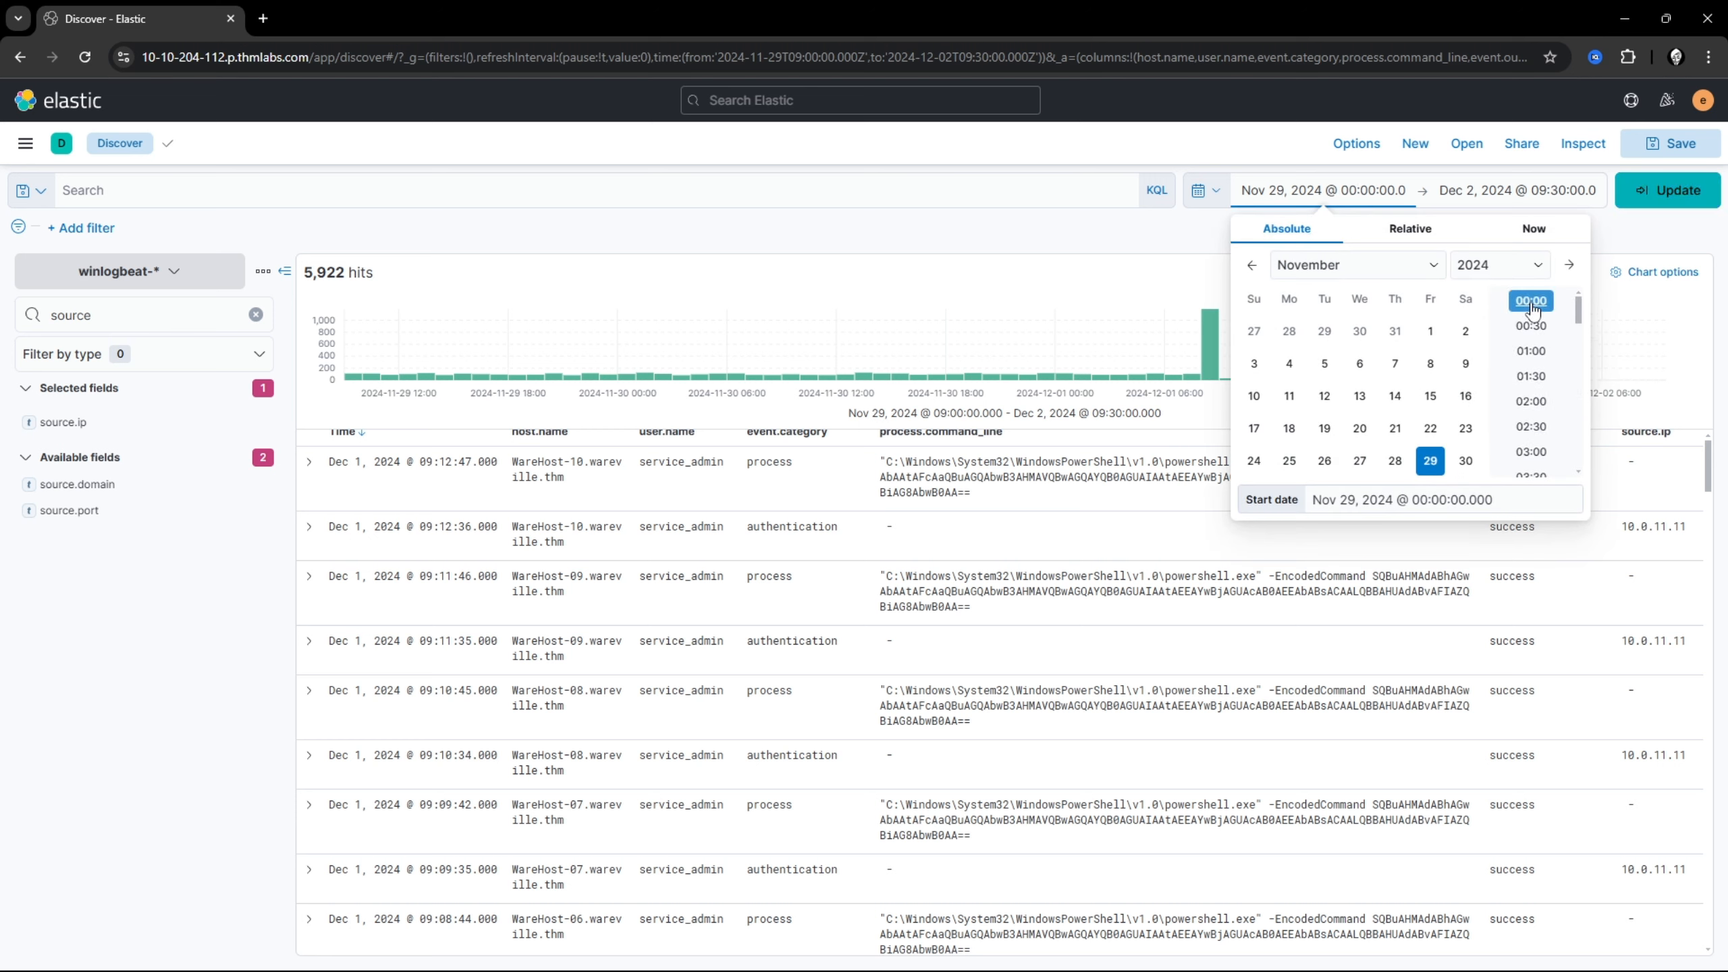
pyautogui.click(1660, 198)
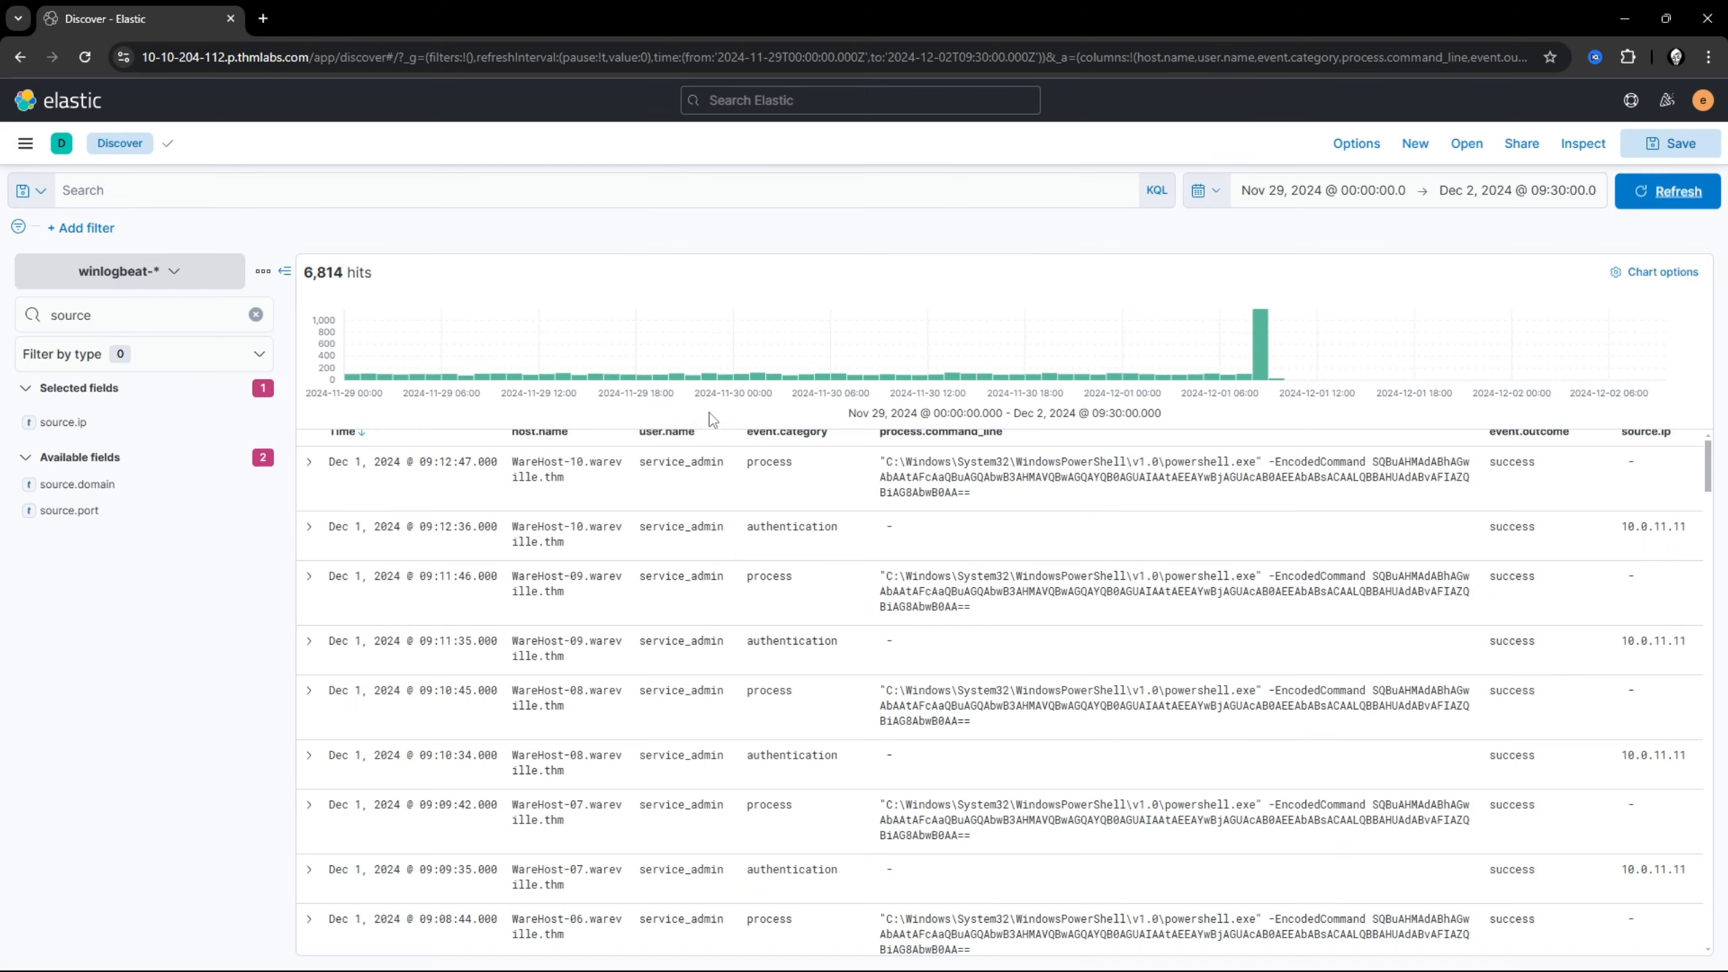
# Step: Filter the events for user.name service_admin and source.ip 10.0.11.11
pyautogui.scroll(-5, 1032, 640)
pyautogui.scroll(3, 1032, 640)
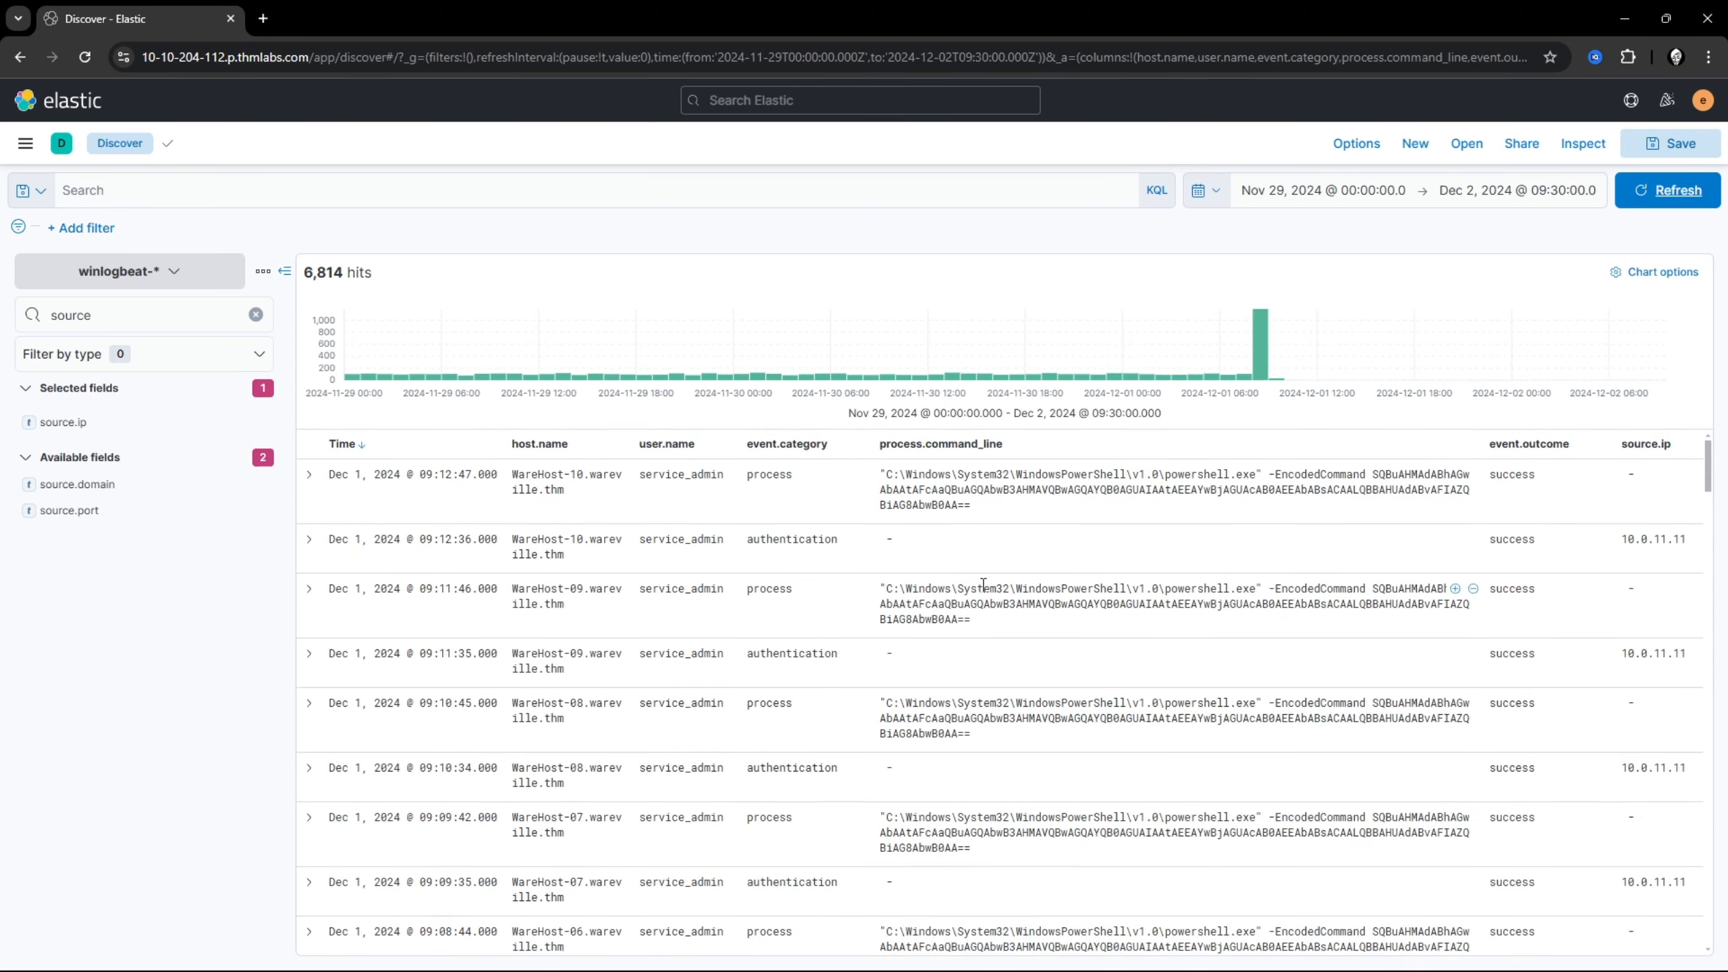
pyautogui.scroll(-1, 848, 524)
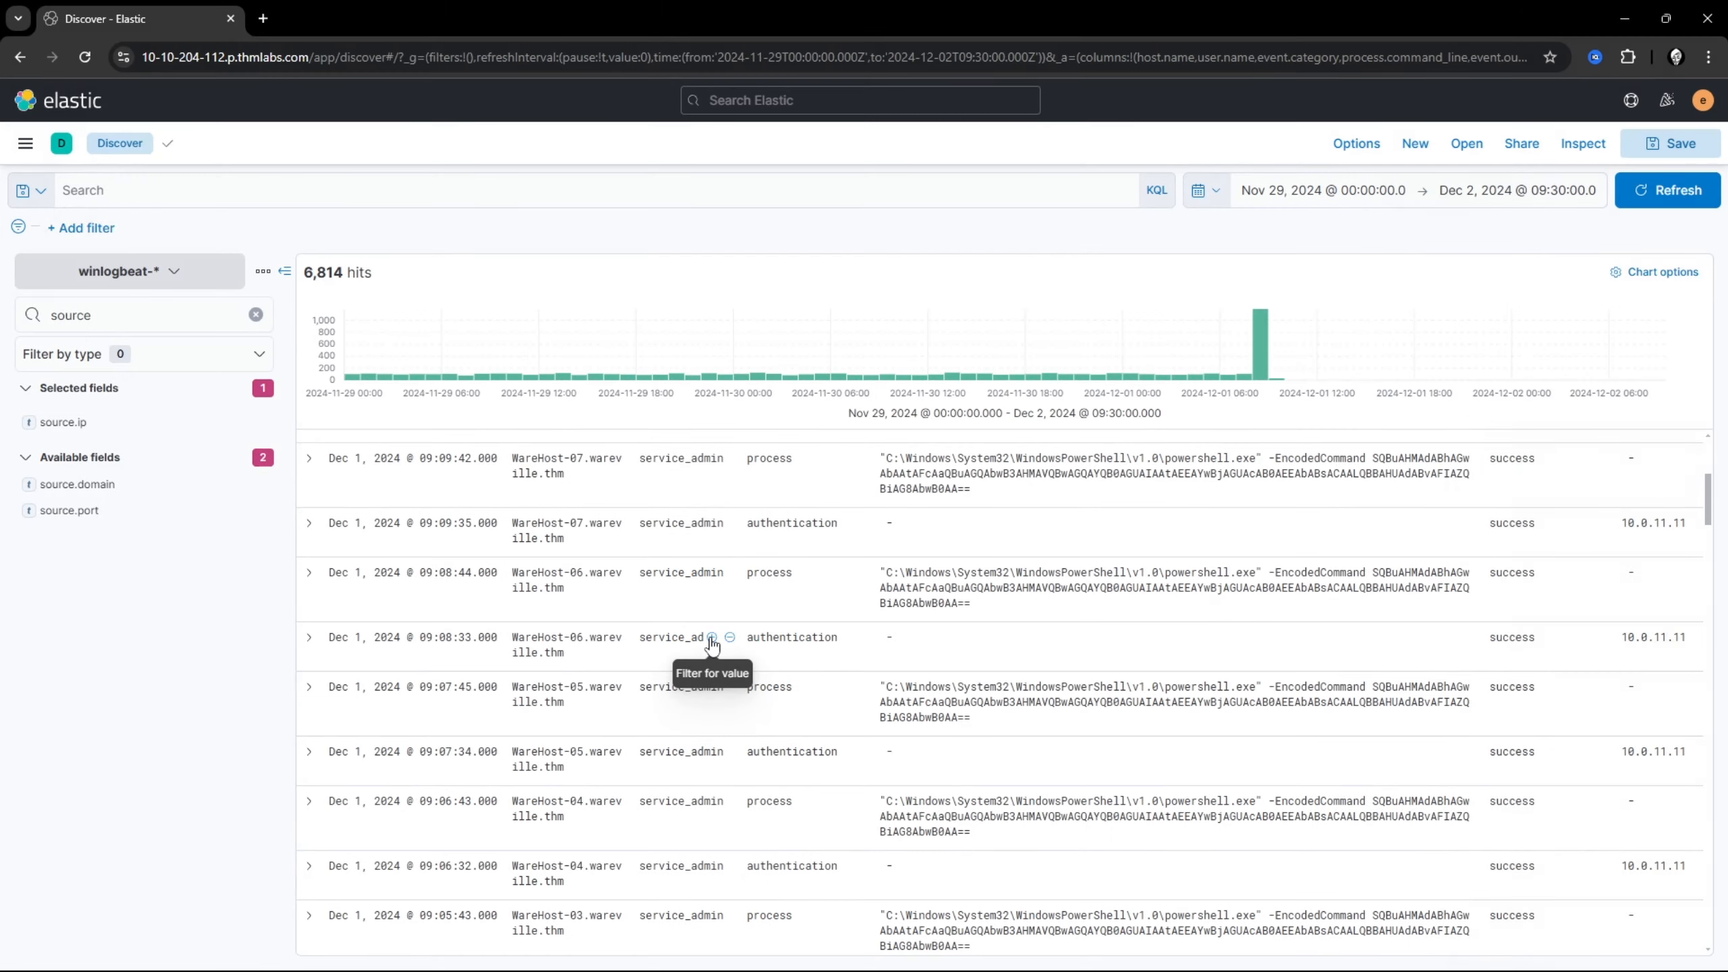
pyautogui.click(711, 637)
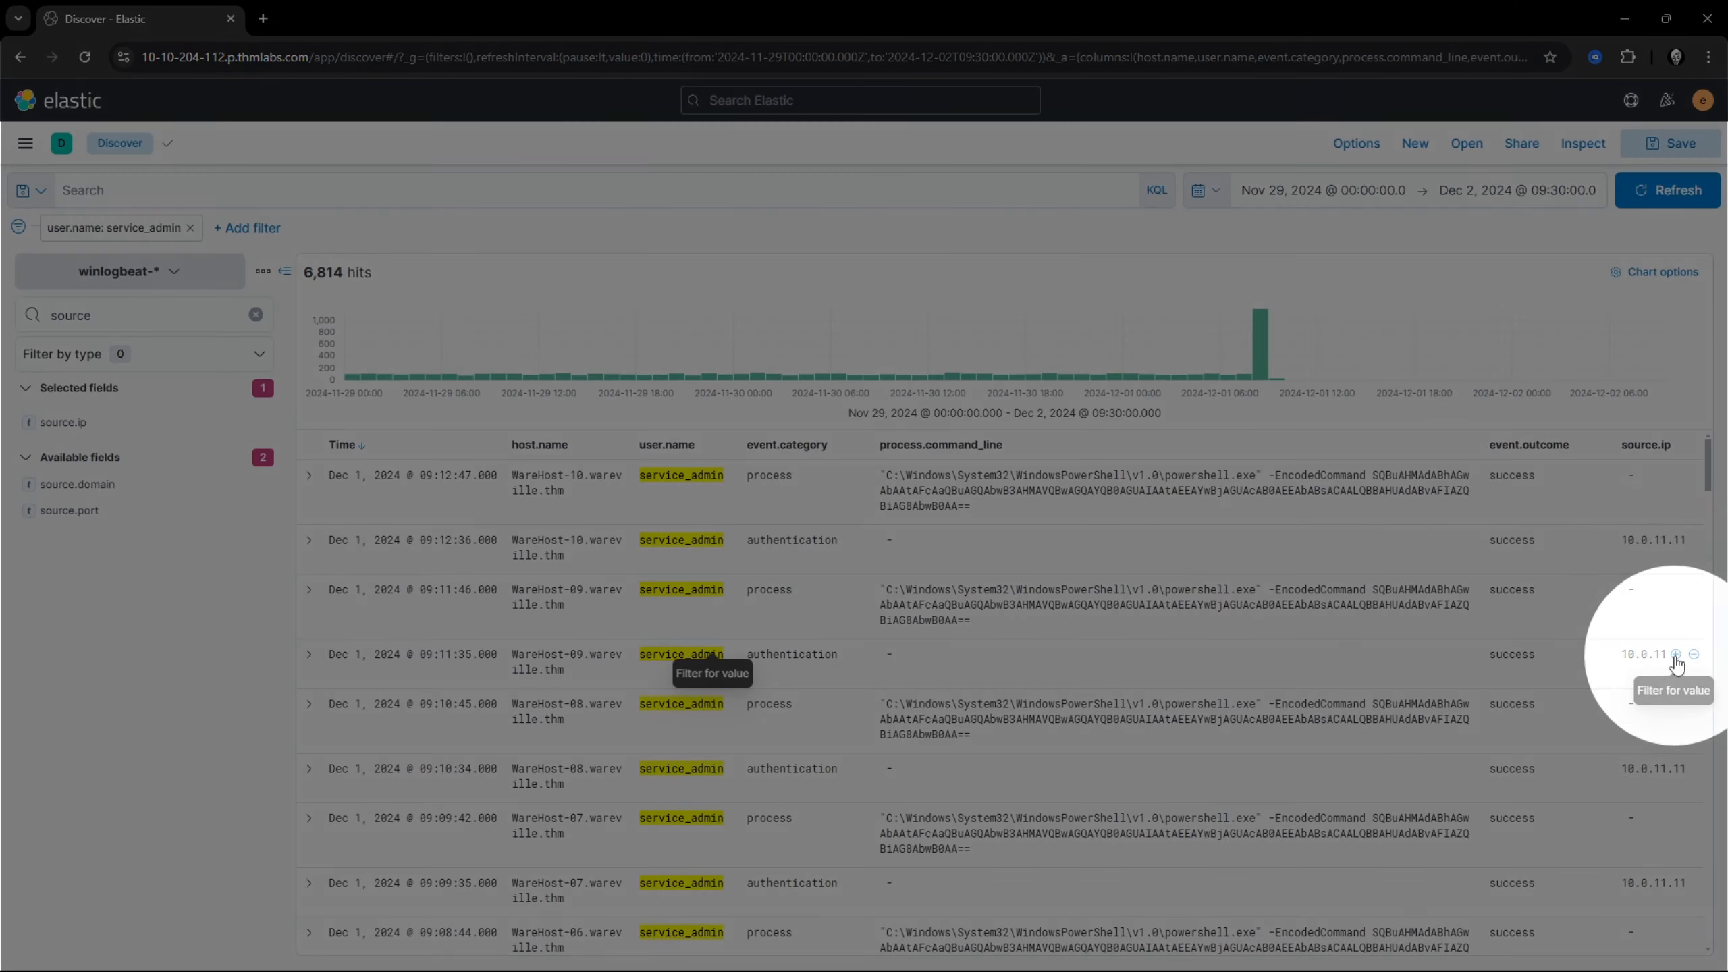
pyautogui.click(1675, 540)
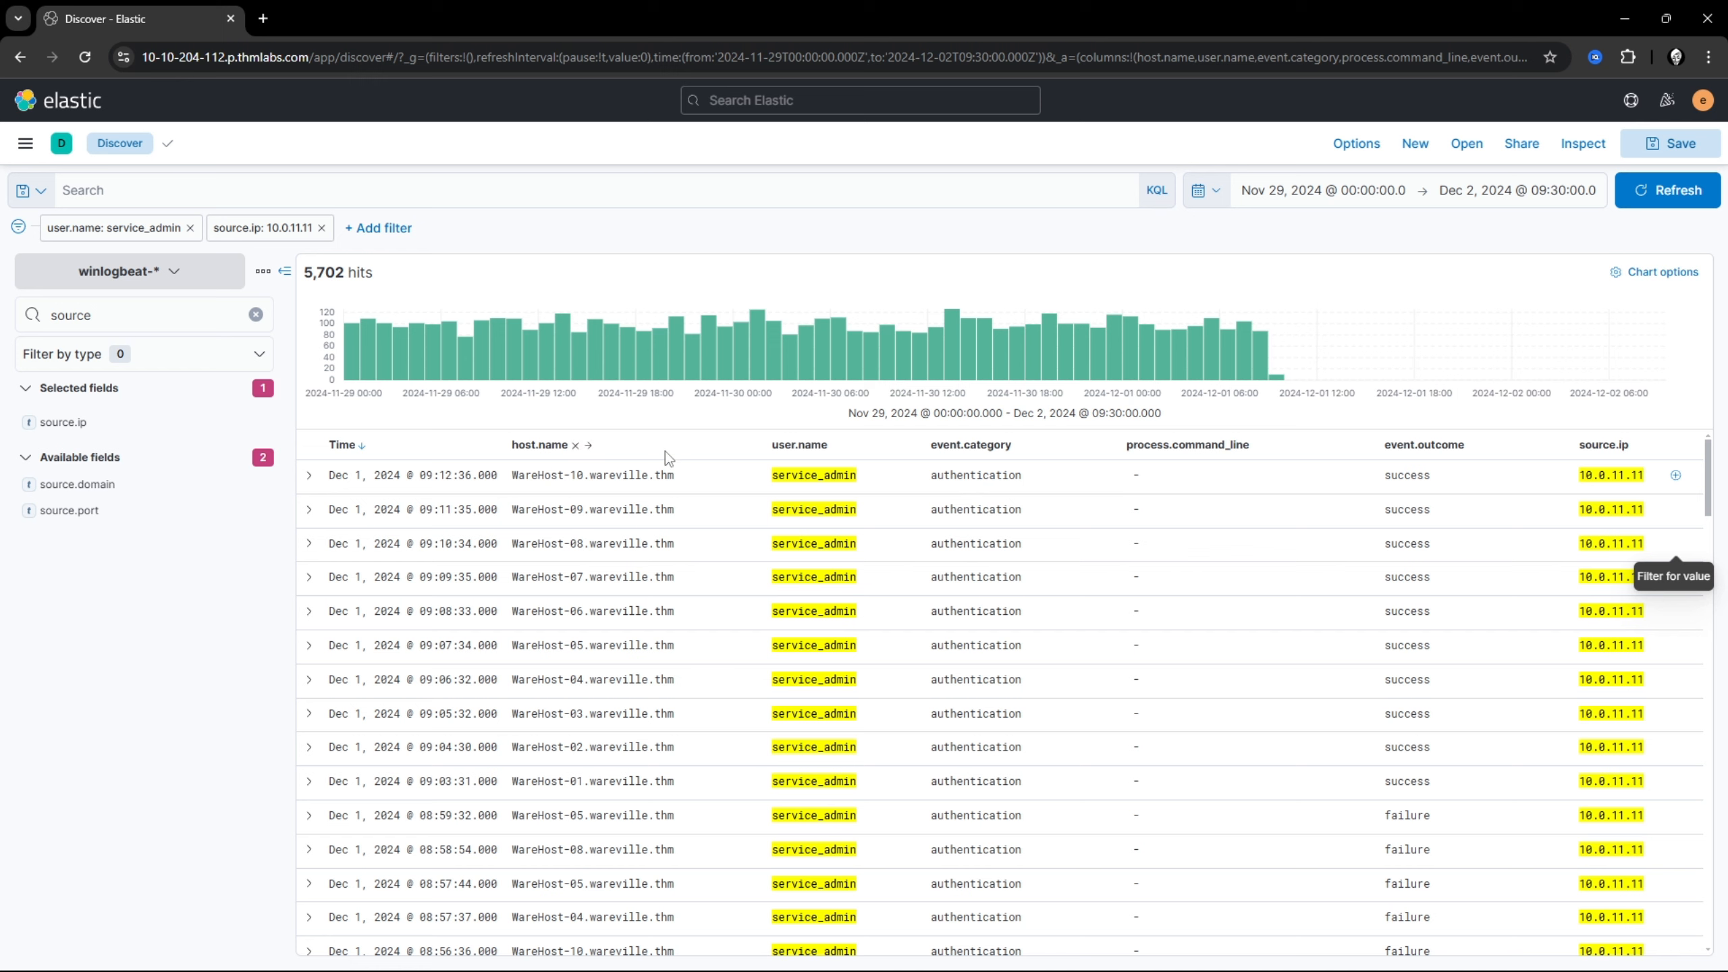
# Step: Review the service_admin events from 10.0.11.11 and add a filter for event.category authentication
pyautogui.scroll(-10, 939, 592)
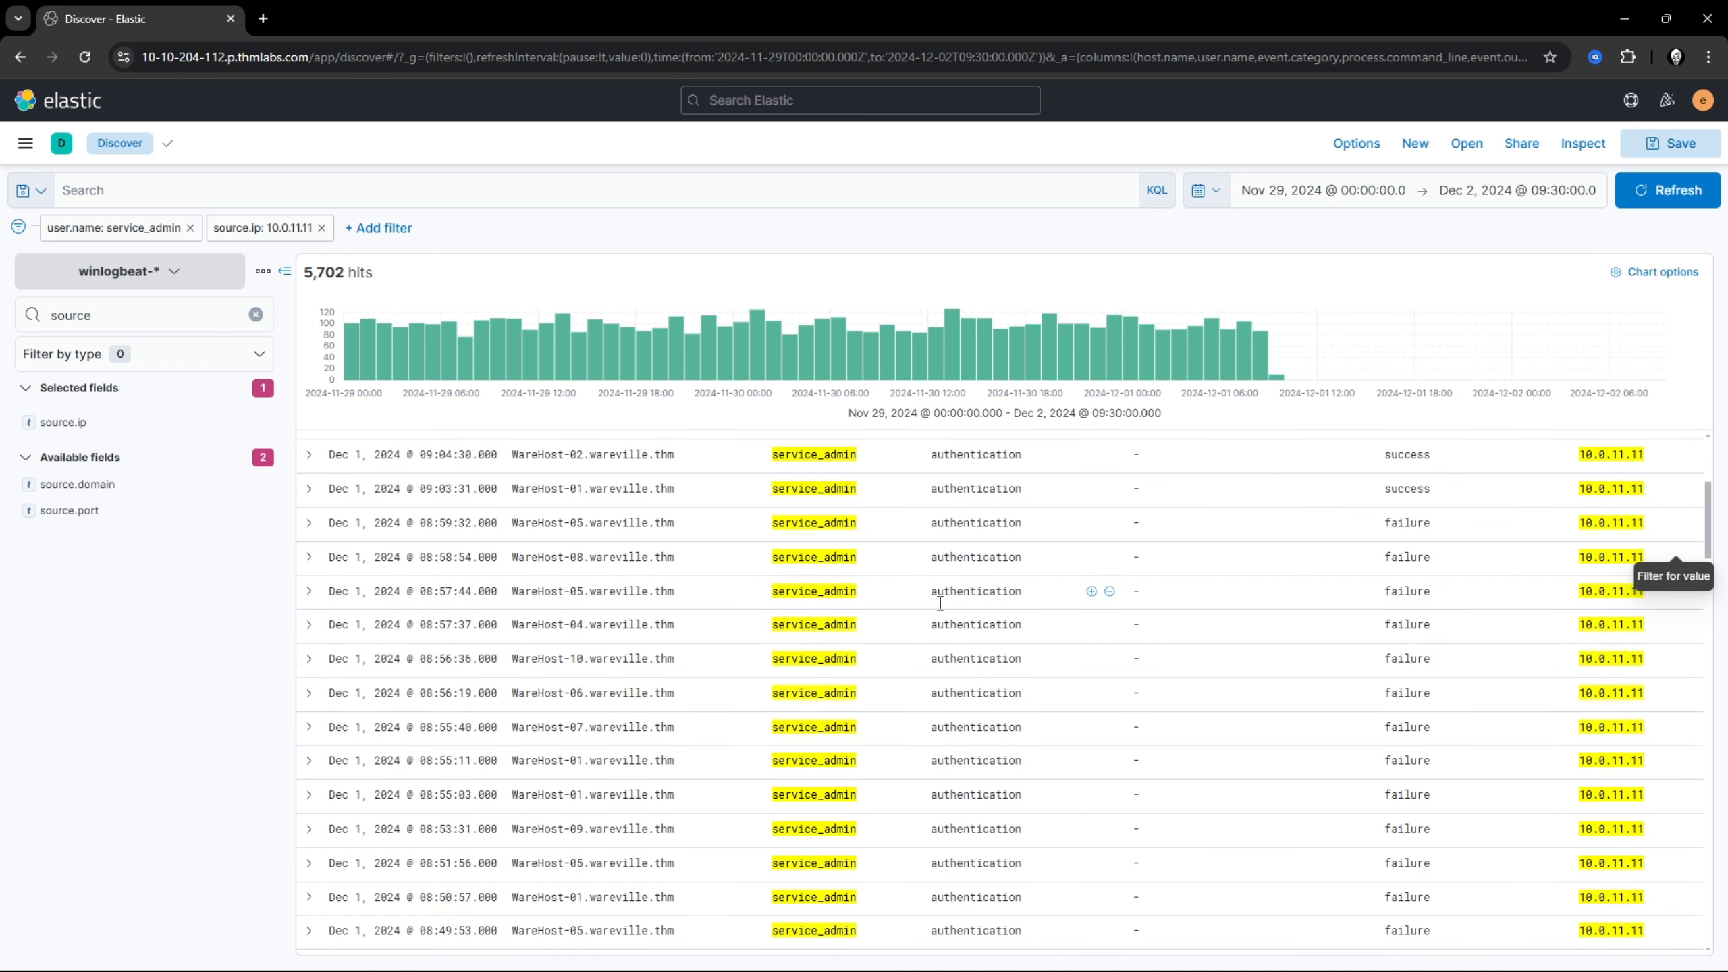
pyautogui.scroll(-10, 1064, 700)
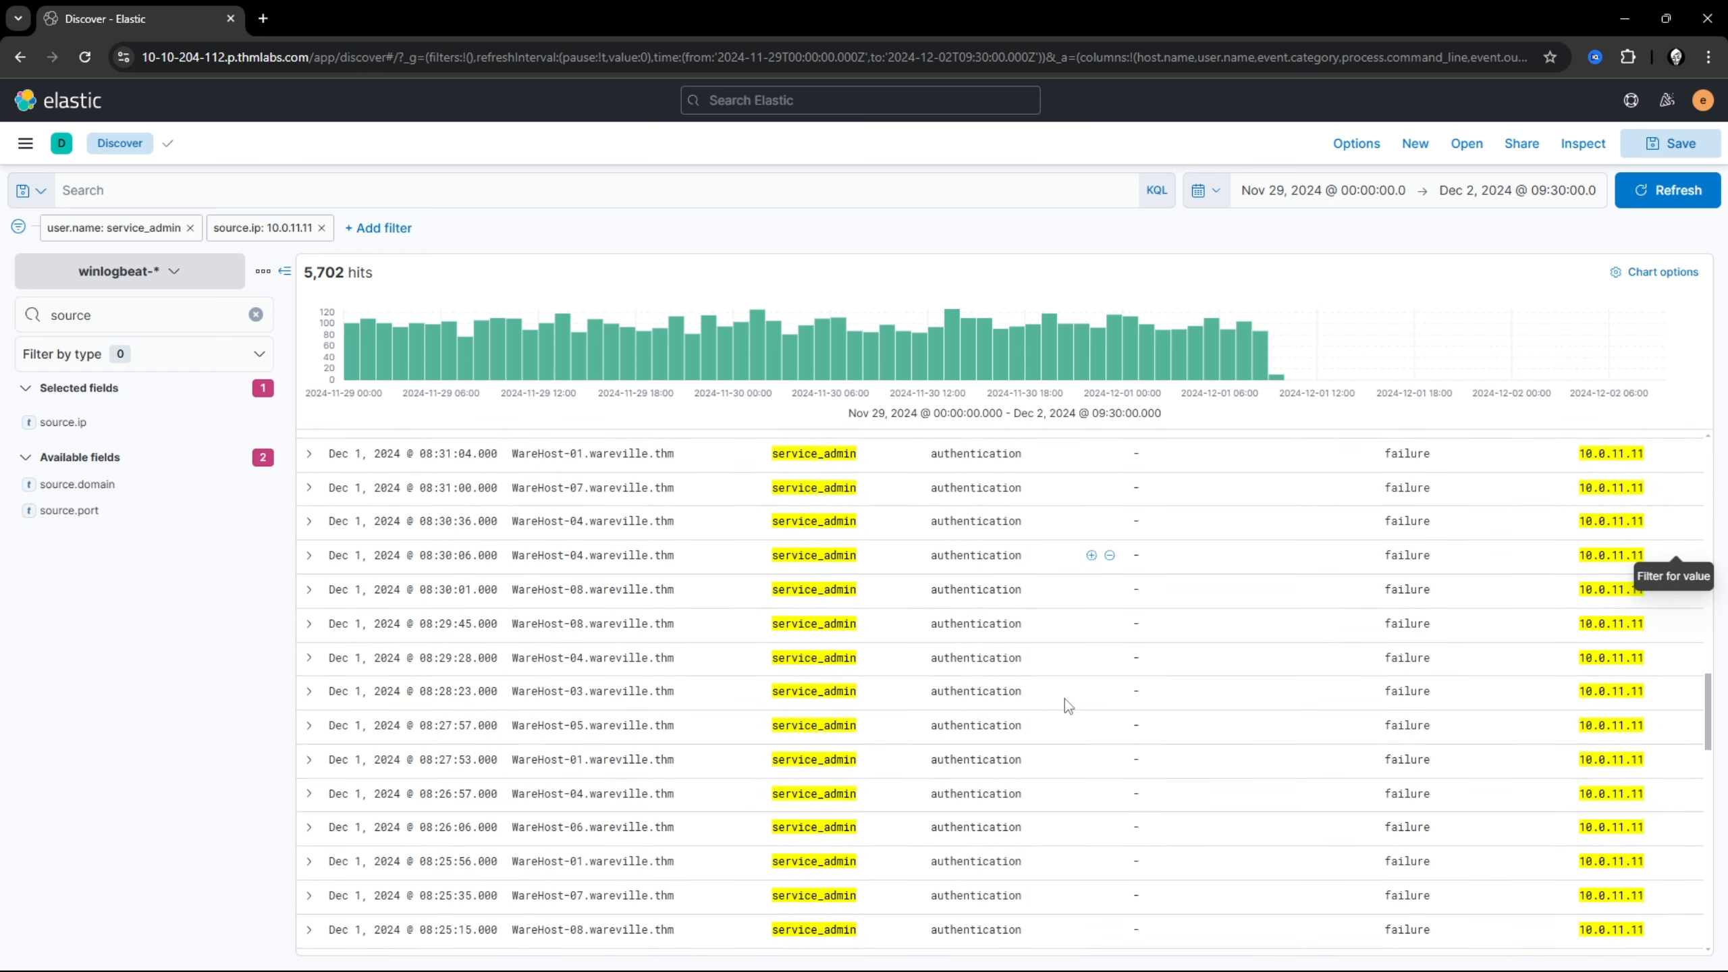
pyautogui.scroll(15, 1064, 700)
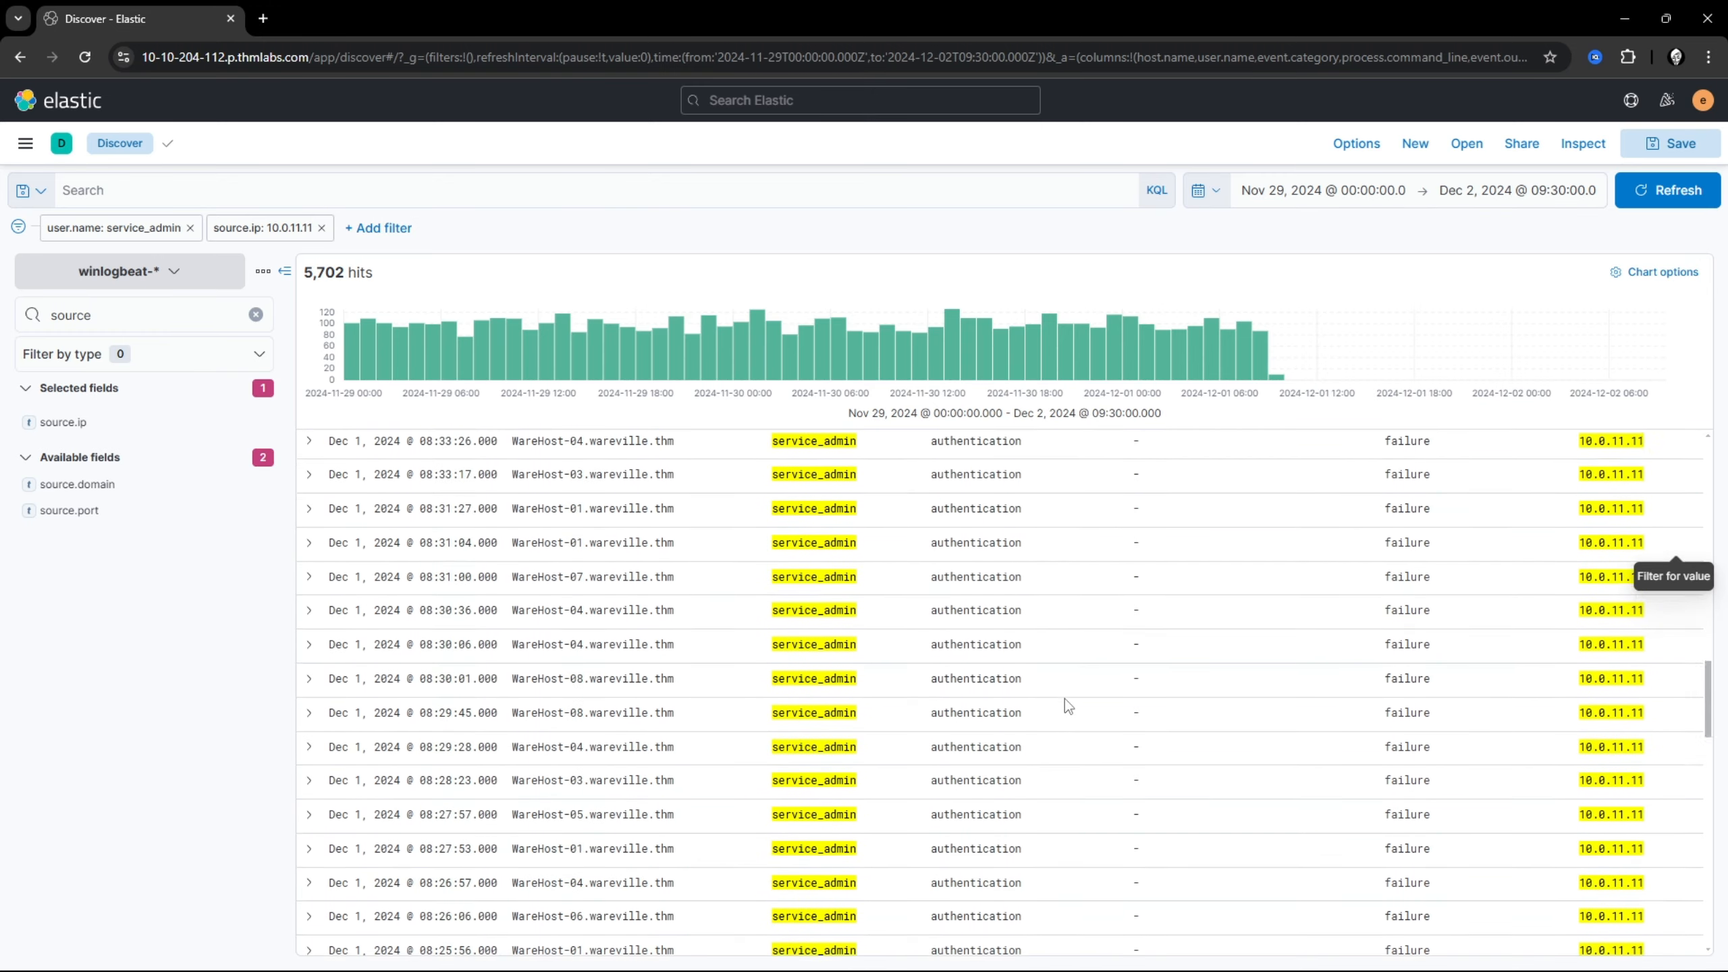
pyautogui.scroll(3, 1064, 700)
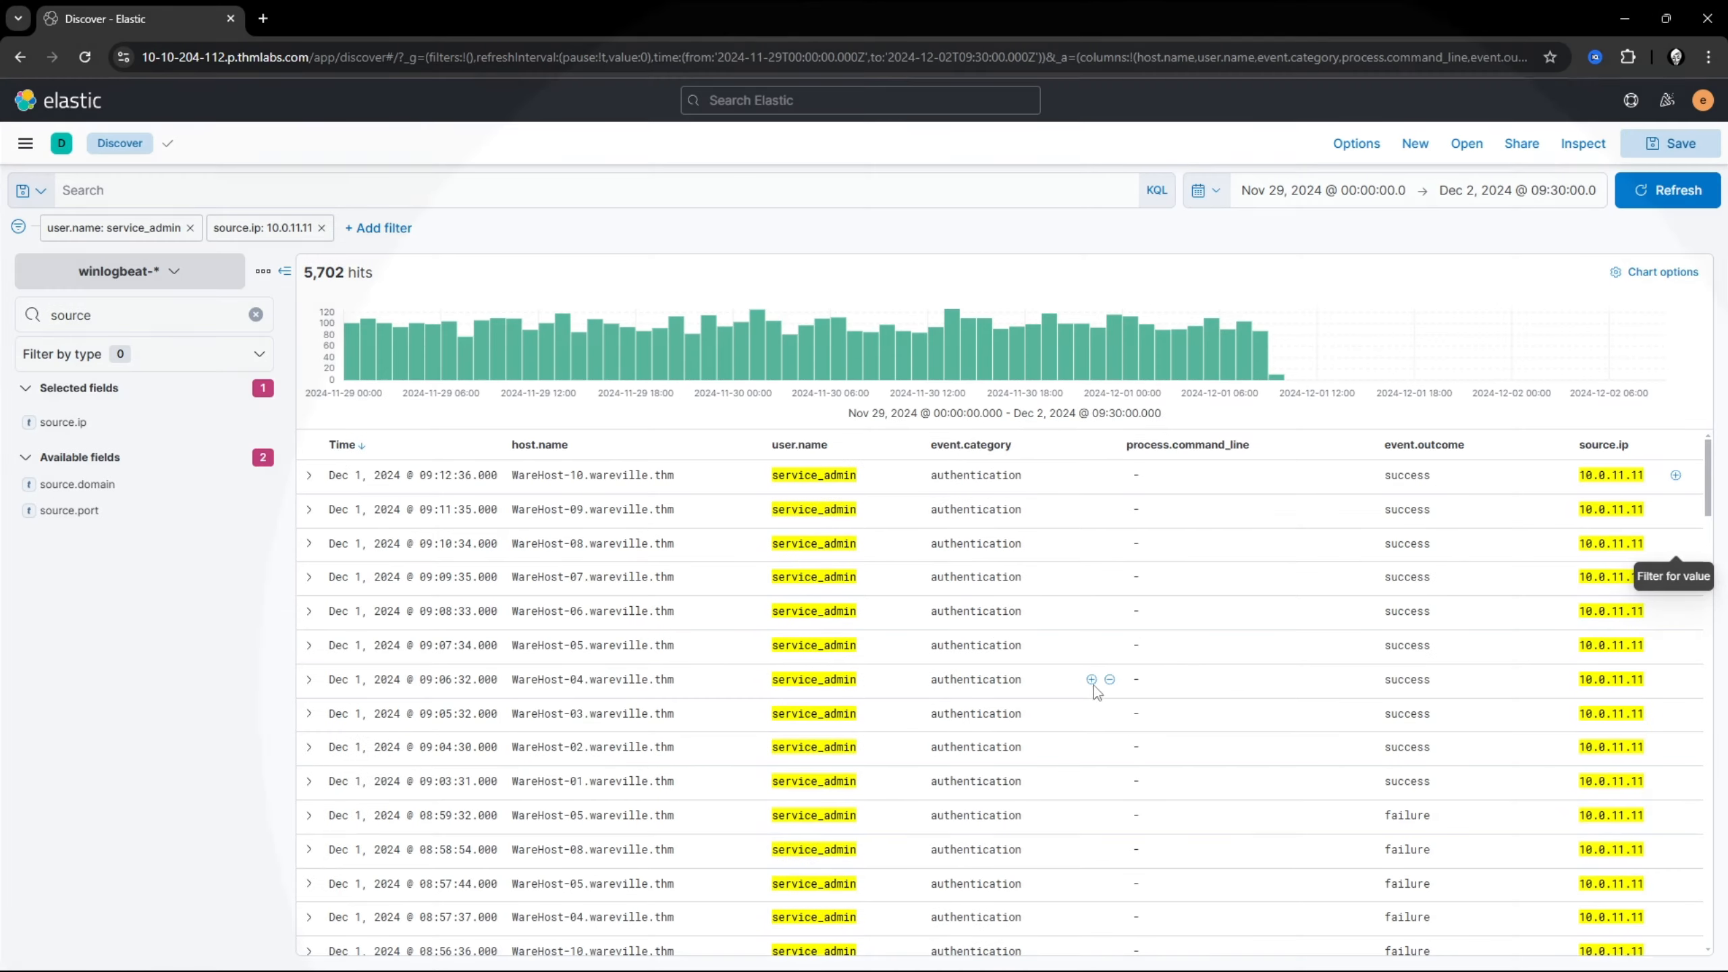
pyautogui.click(1091, 679)
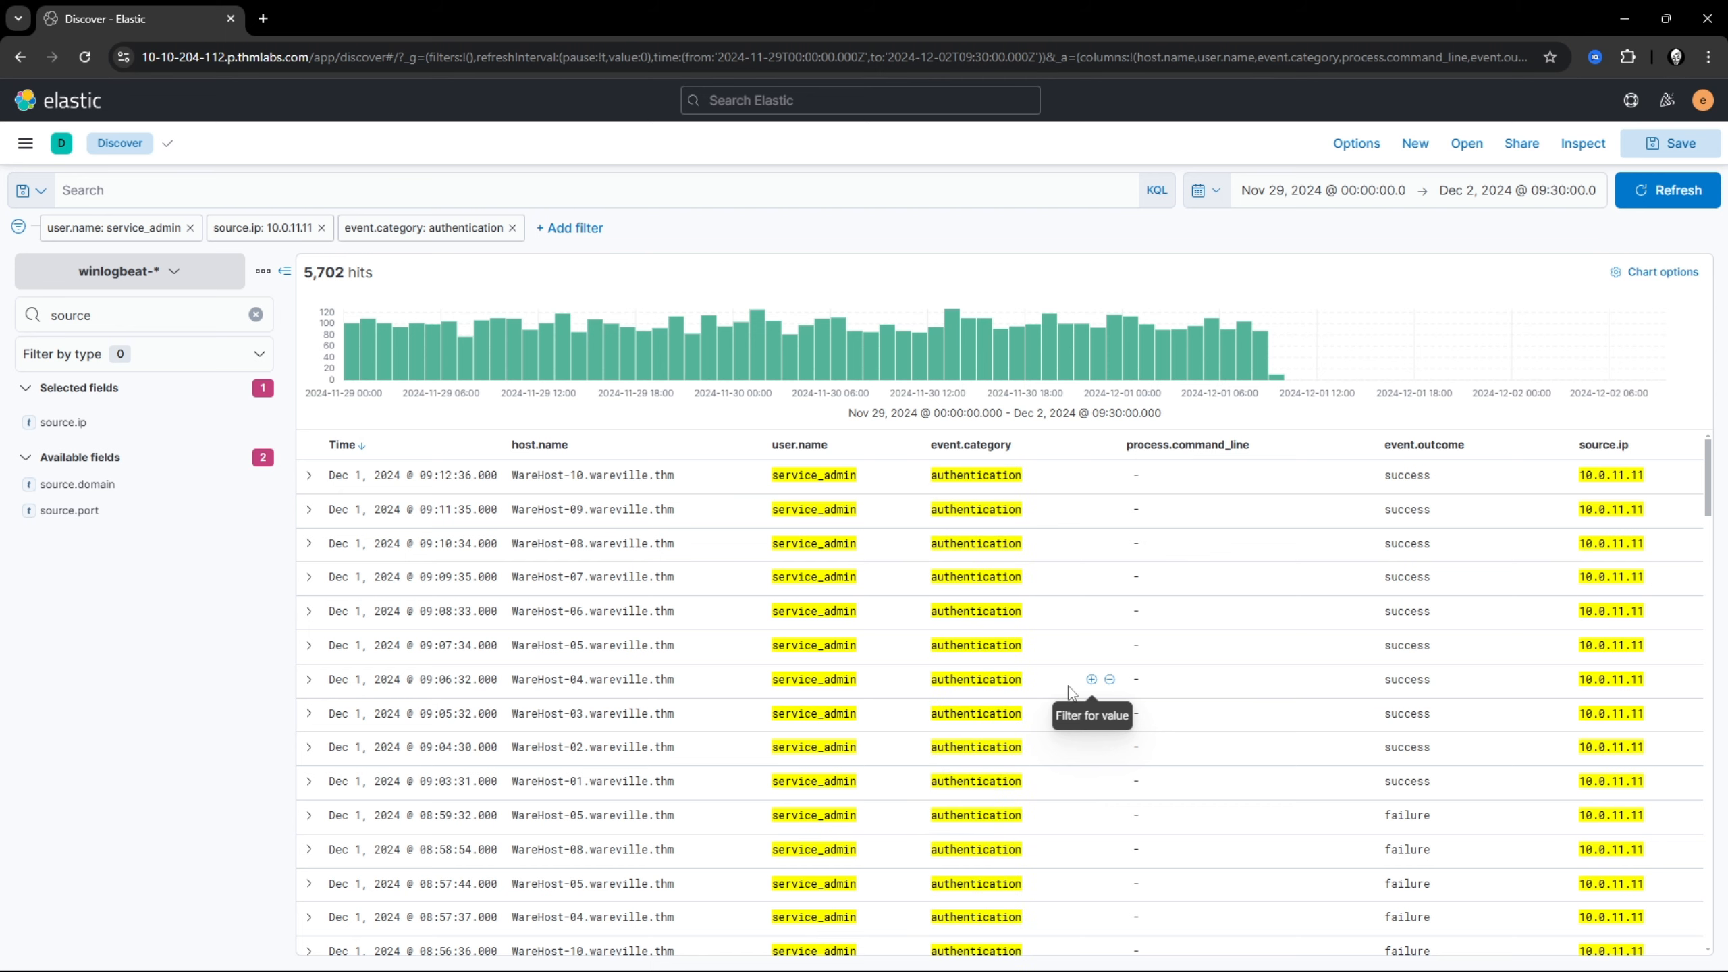
# Step: Check the filters expected in the TryHackMe room, then exclude source.ip 10.0.11.11 from the results in Elastic
pyautogui.hotkey('alt', 'Tab')
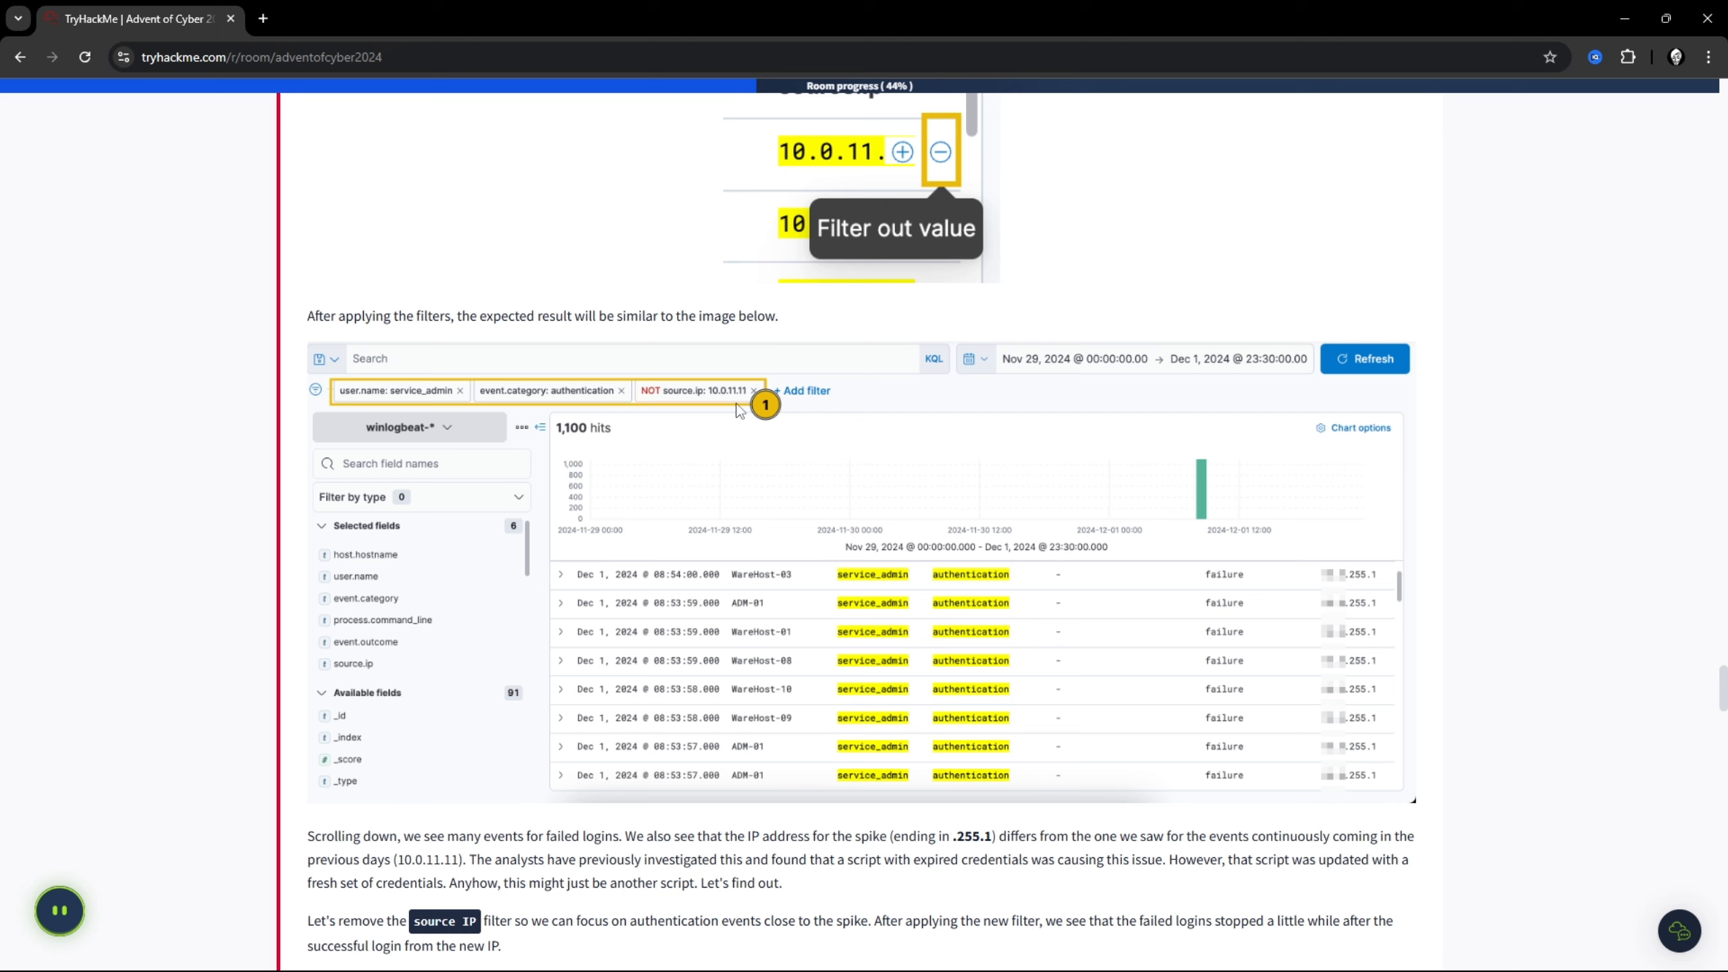
pyautogui.hotkey('alt', 'Tab')
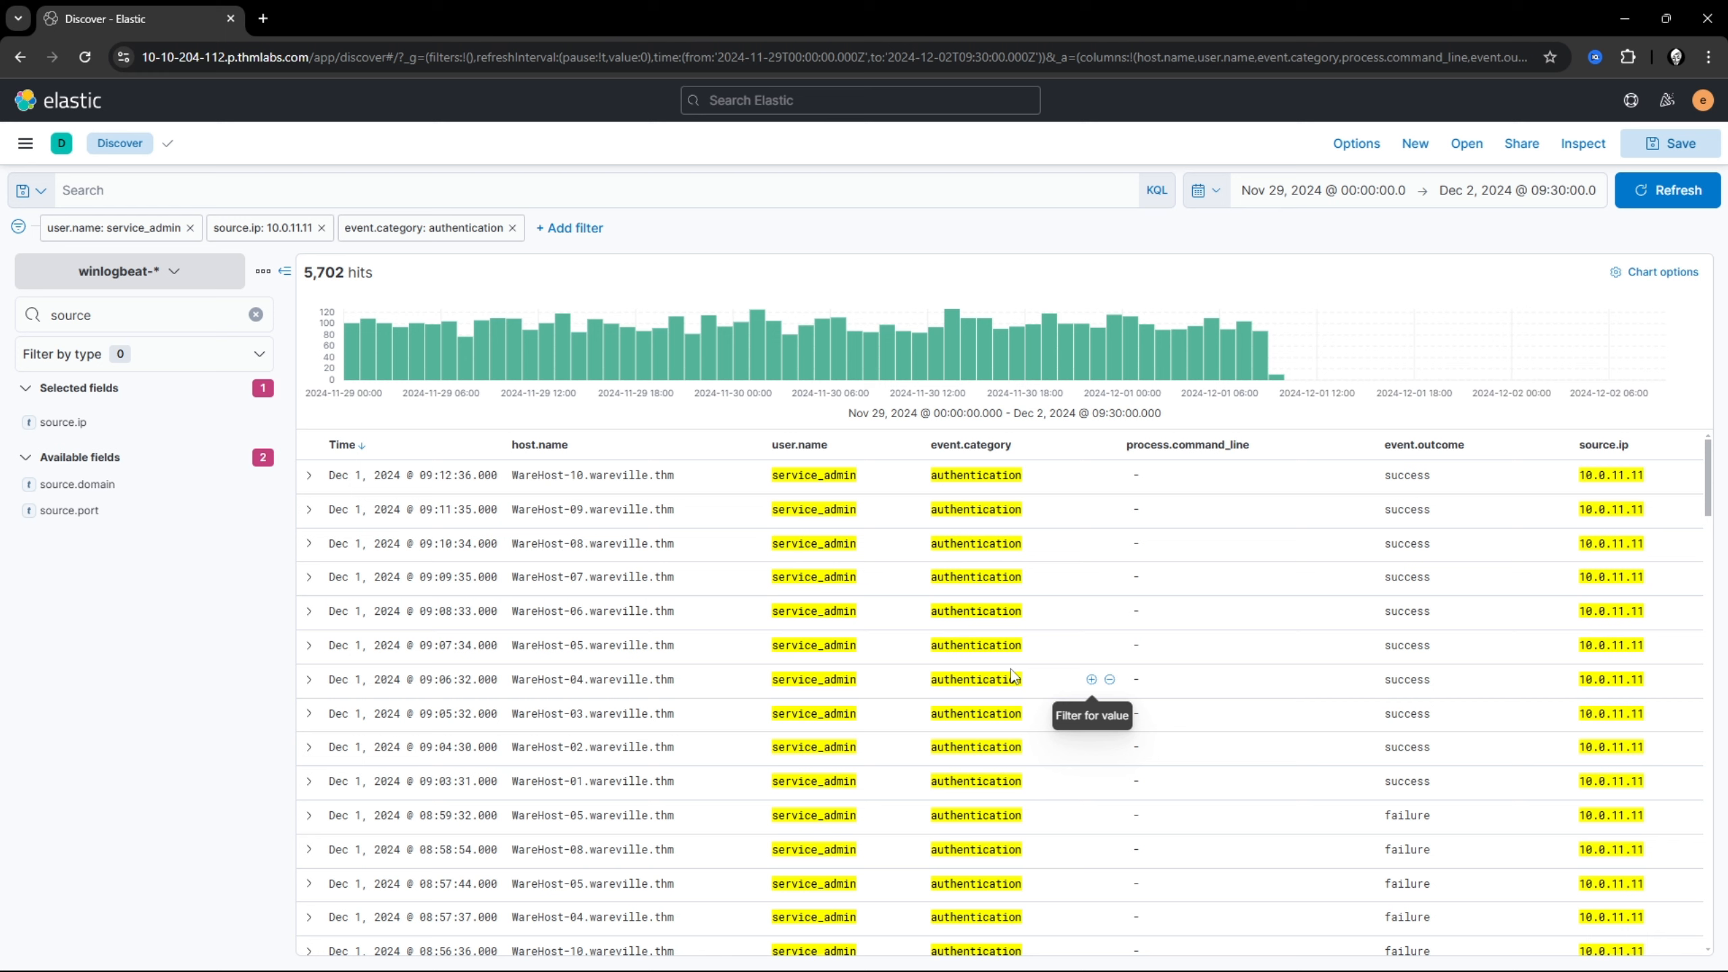
pyautogui.click(1695, 476)
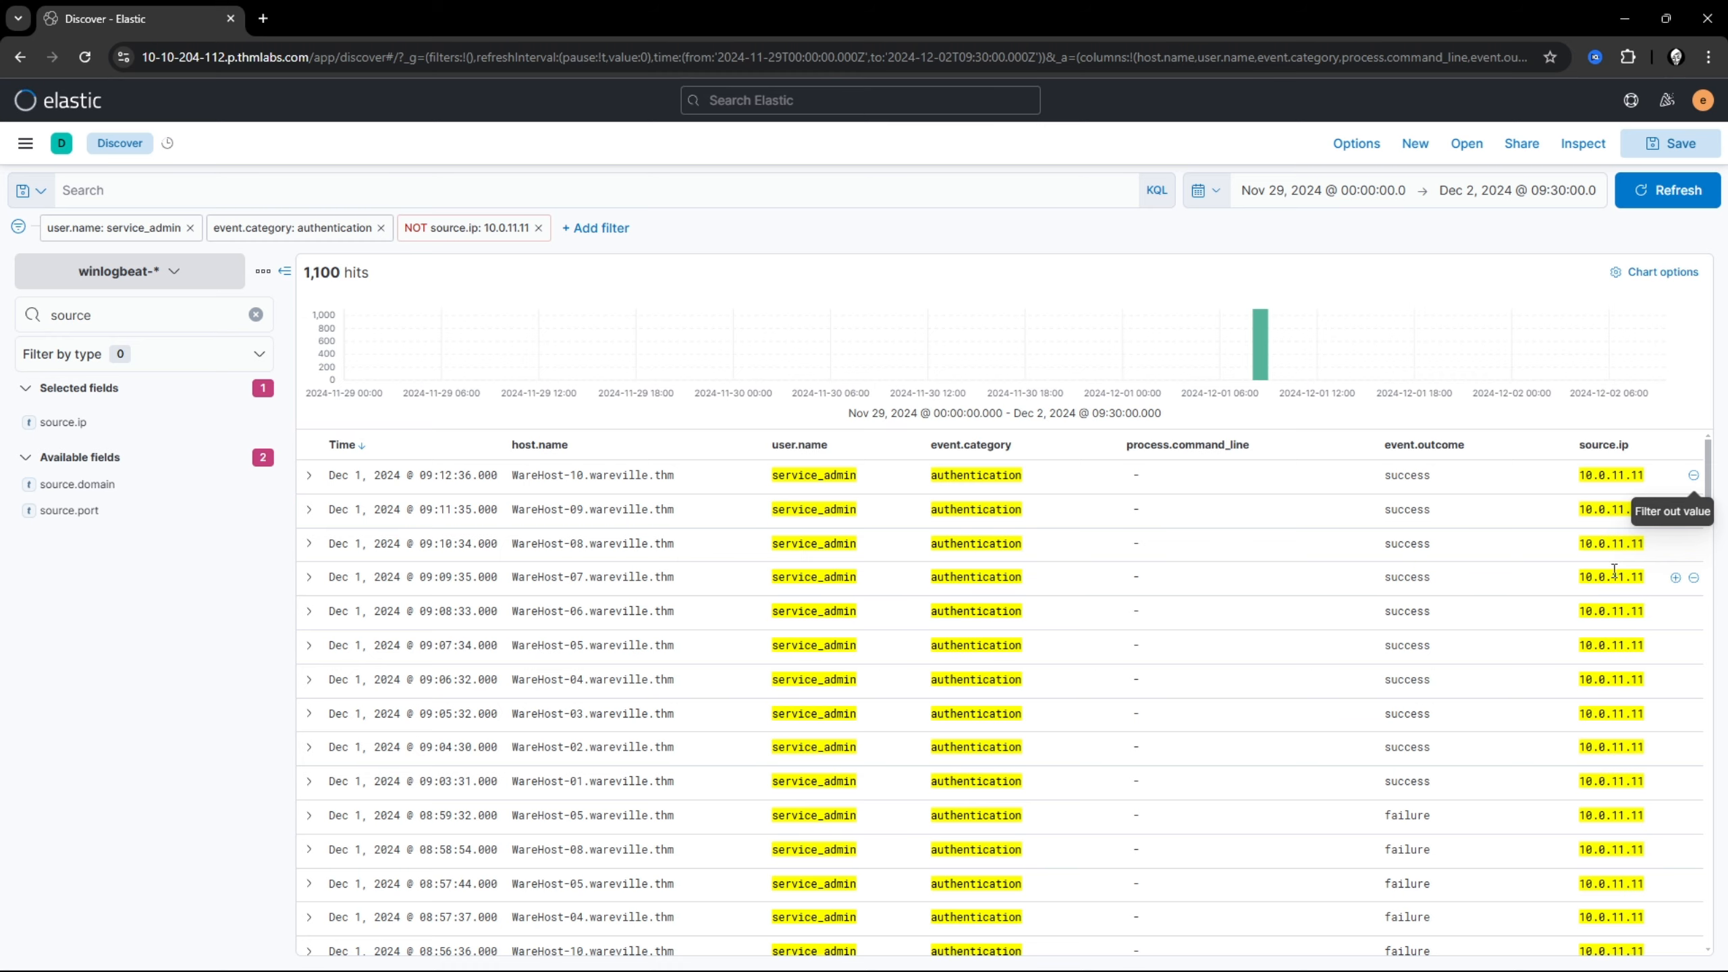
# Step: Review the remaining authentication events and remove the event.category, source.ip and user.name filters
pyautogui.scroll(-10, 1694, 510)
pyautogui.scroll(10, 1523, 590)
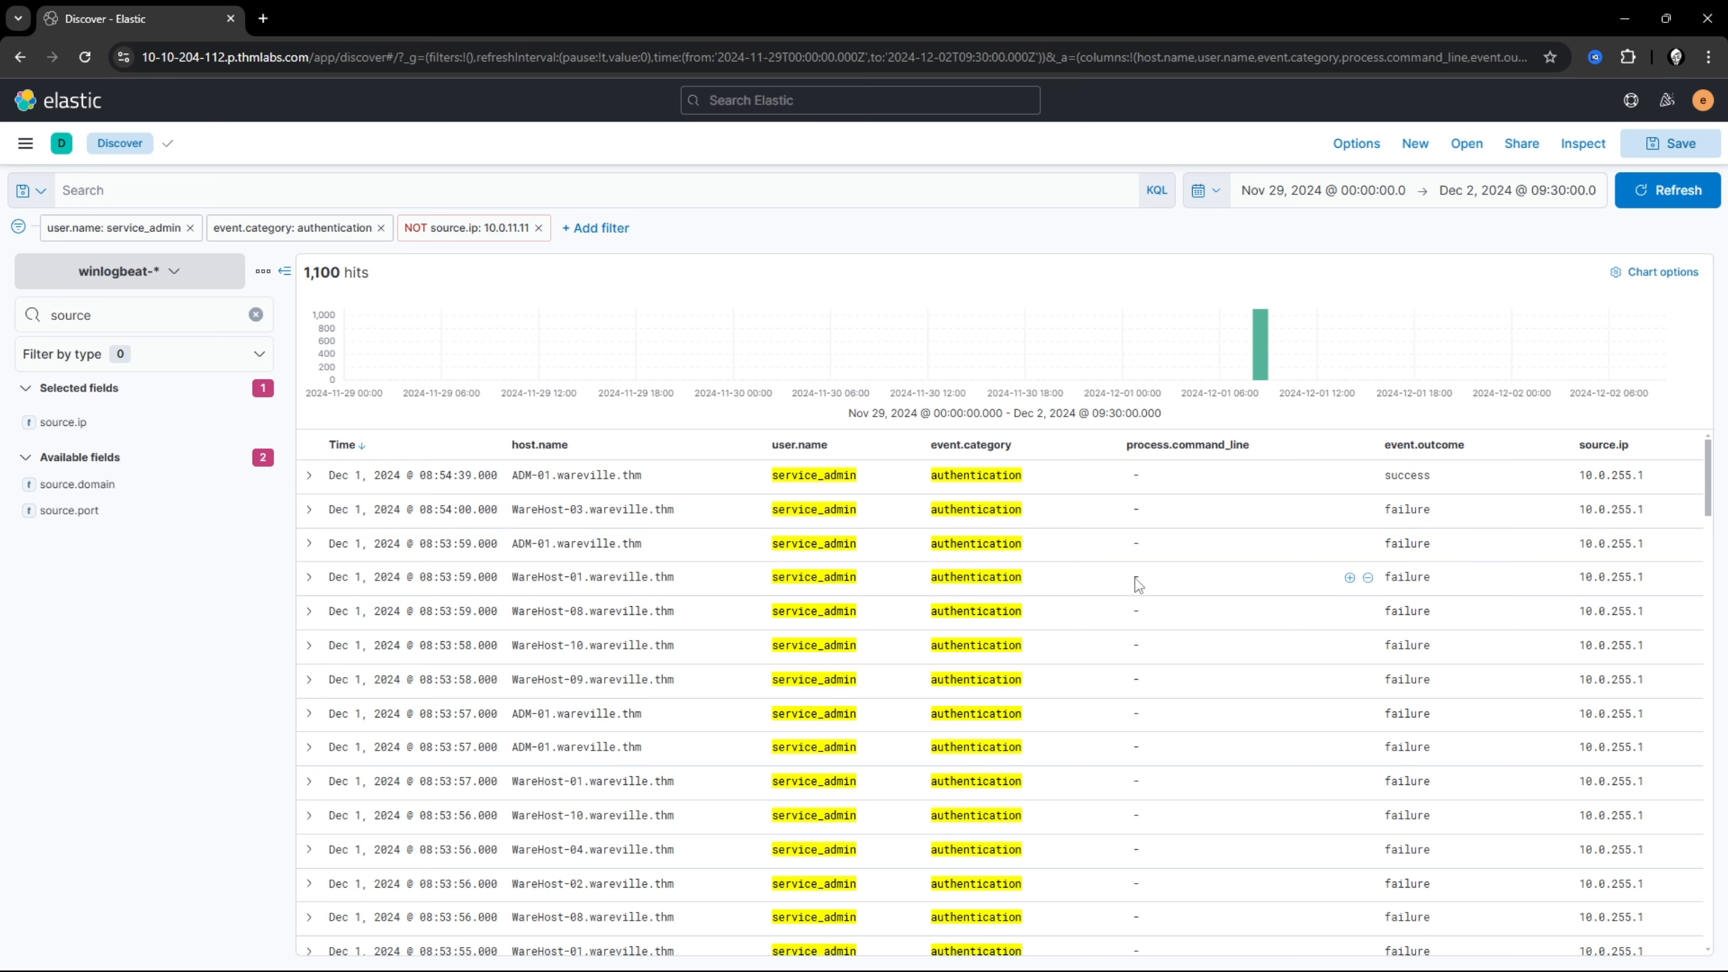
pyautogui.scroll(-10, 438, 697)
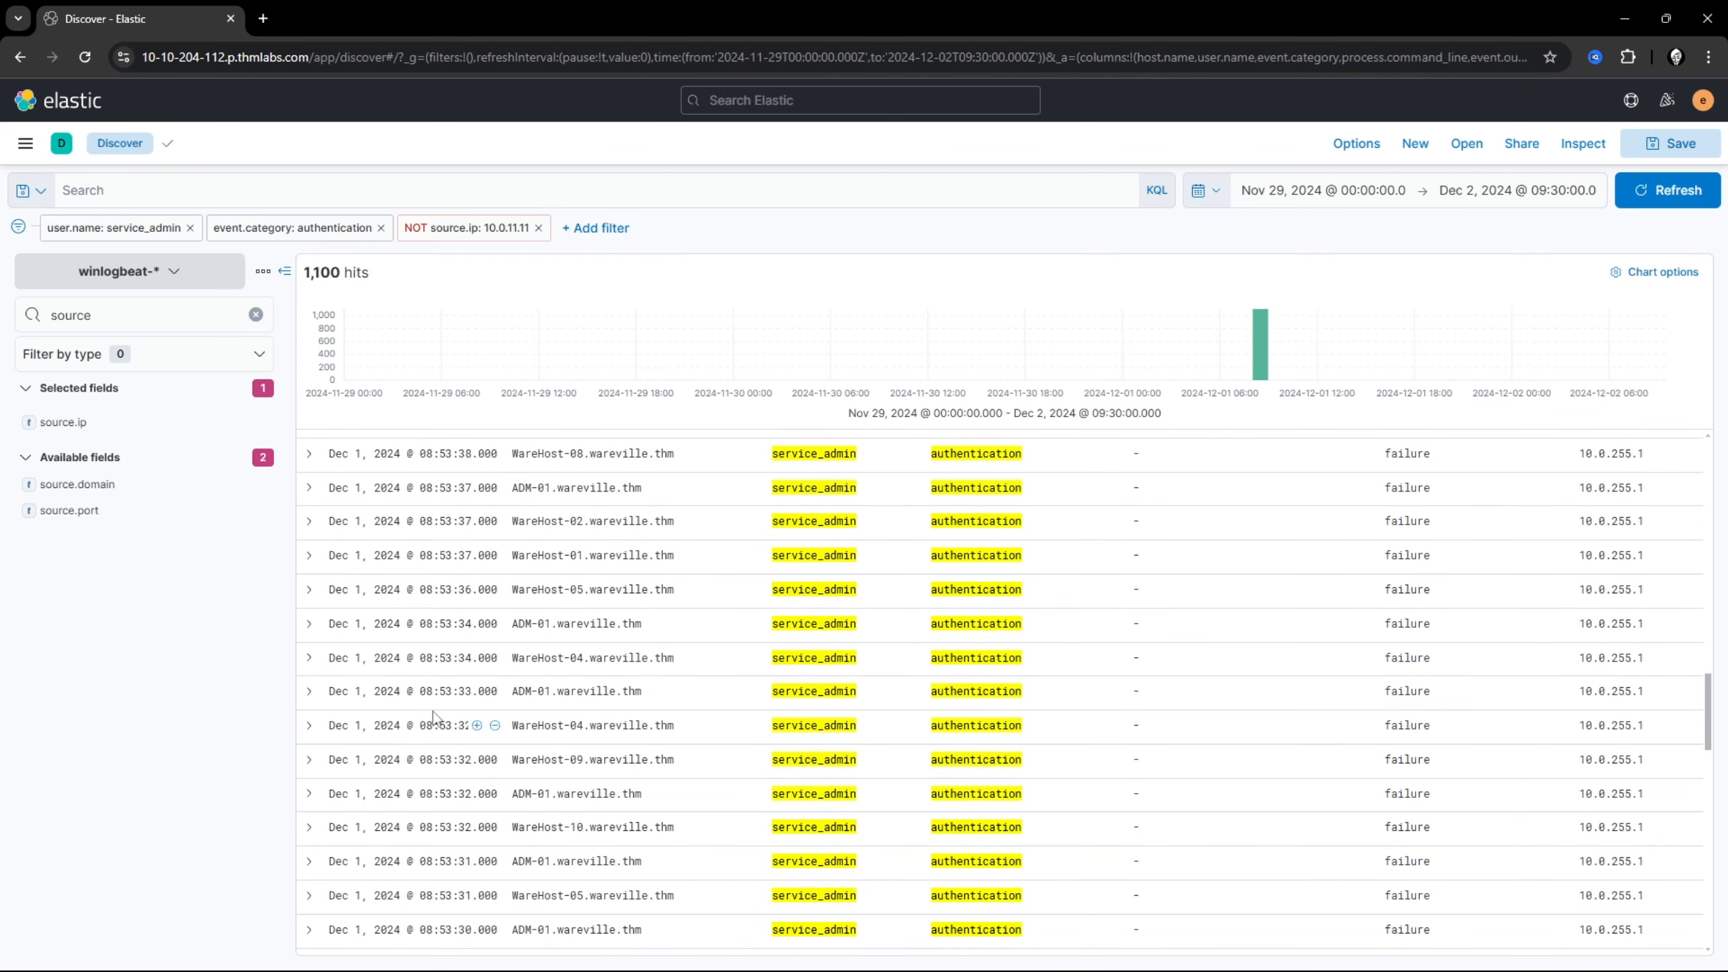
pyautogui.scroll(-8, 432, 711)
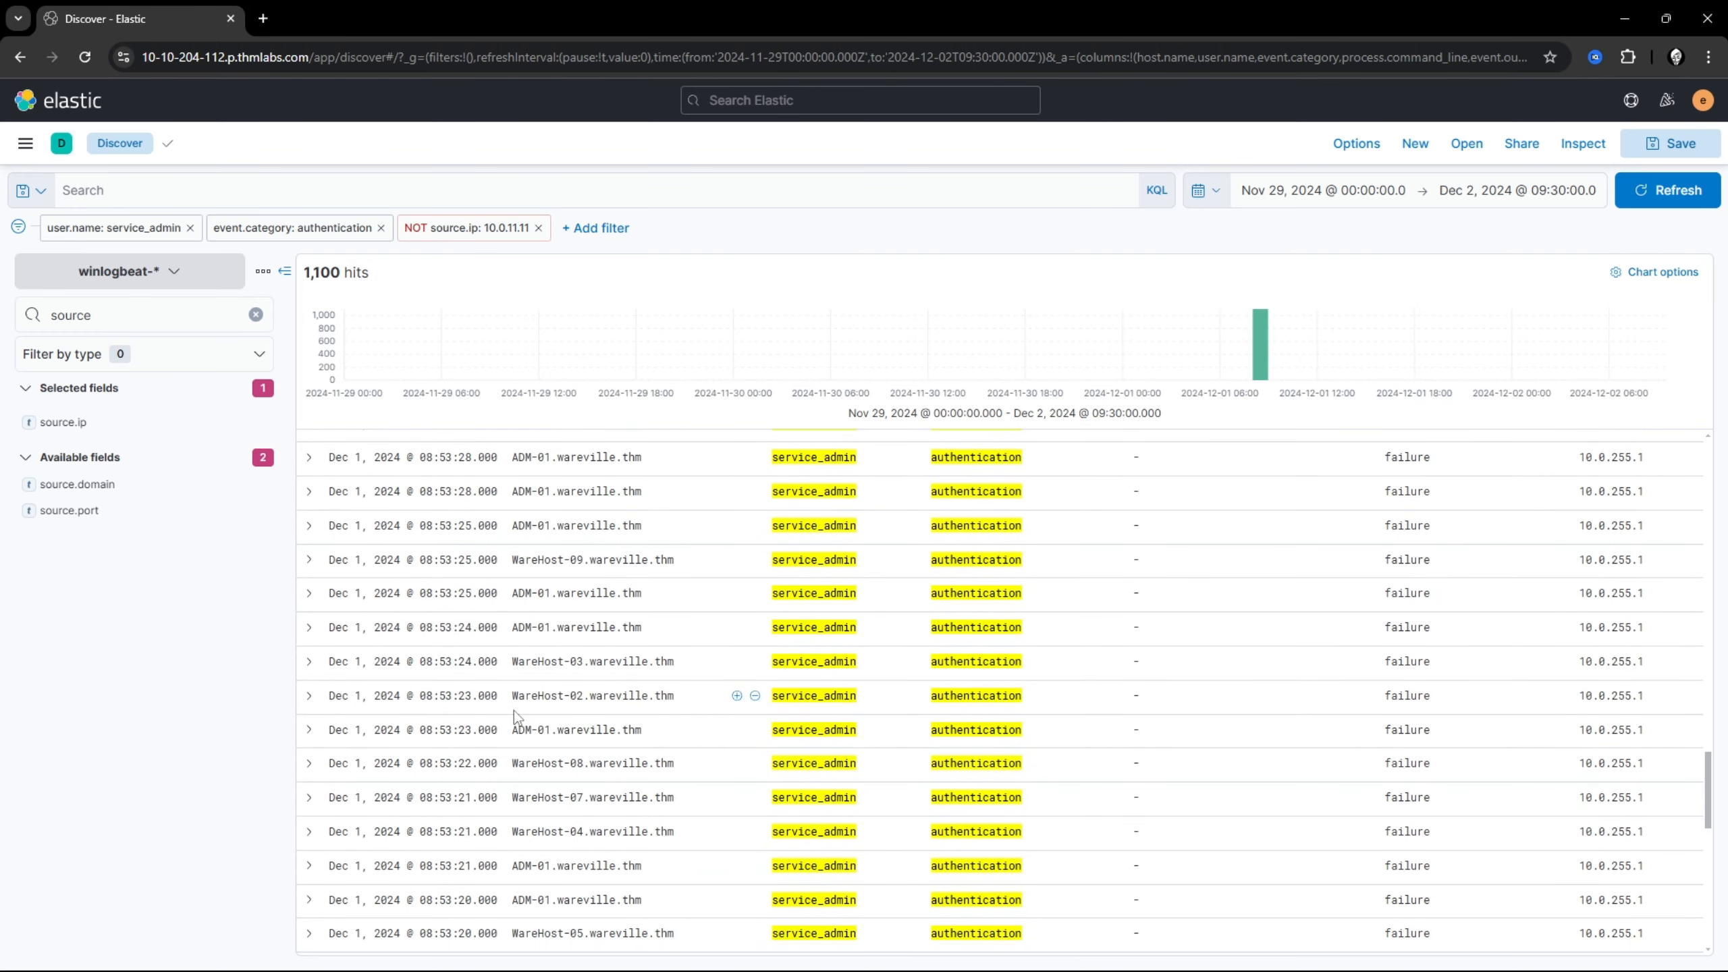
pyautogui.scroll(-8, 513, 711)
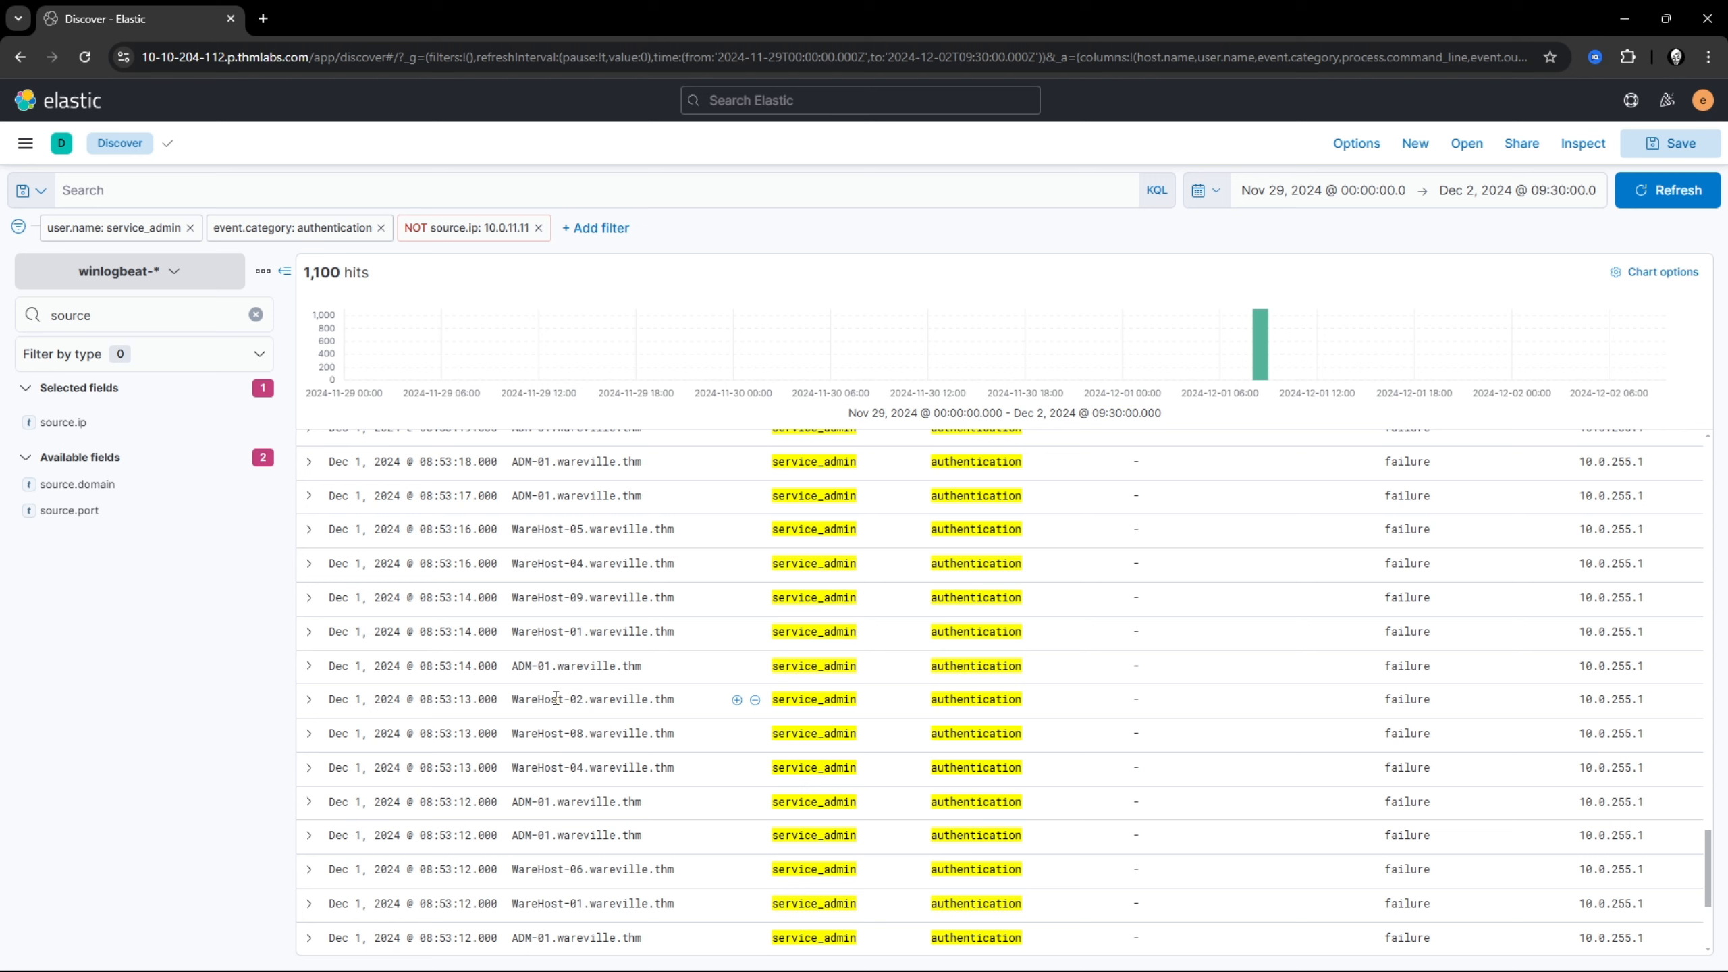
pyautogui.click(381, 228)
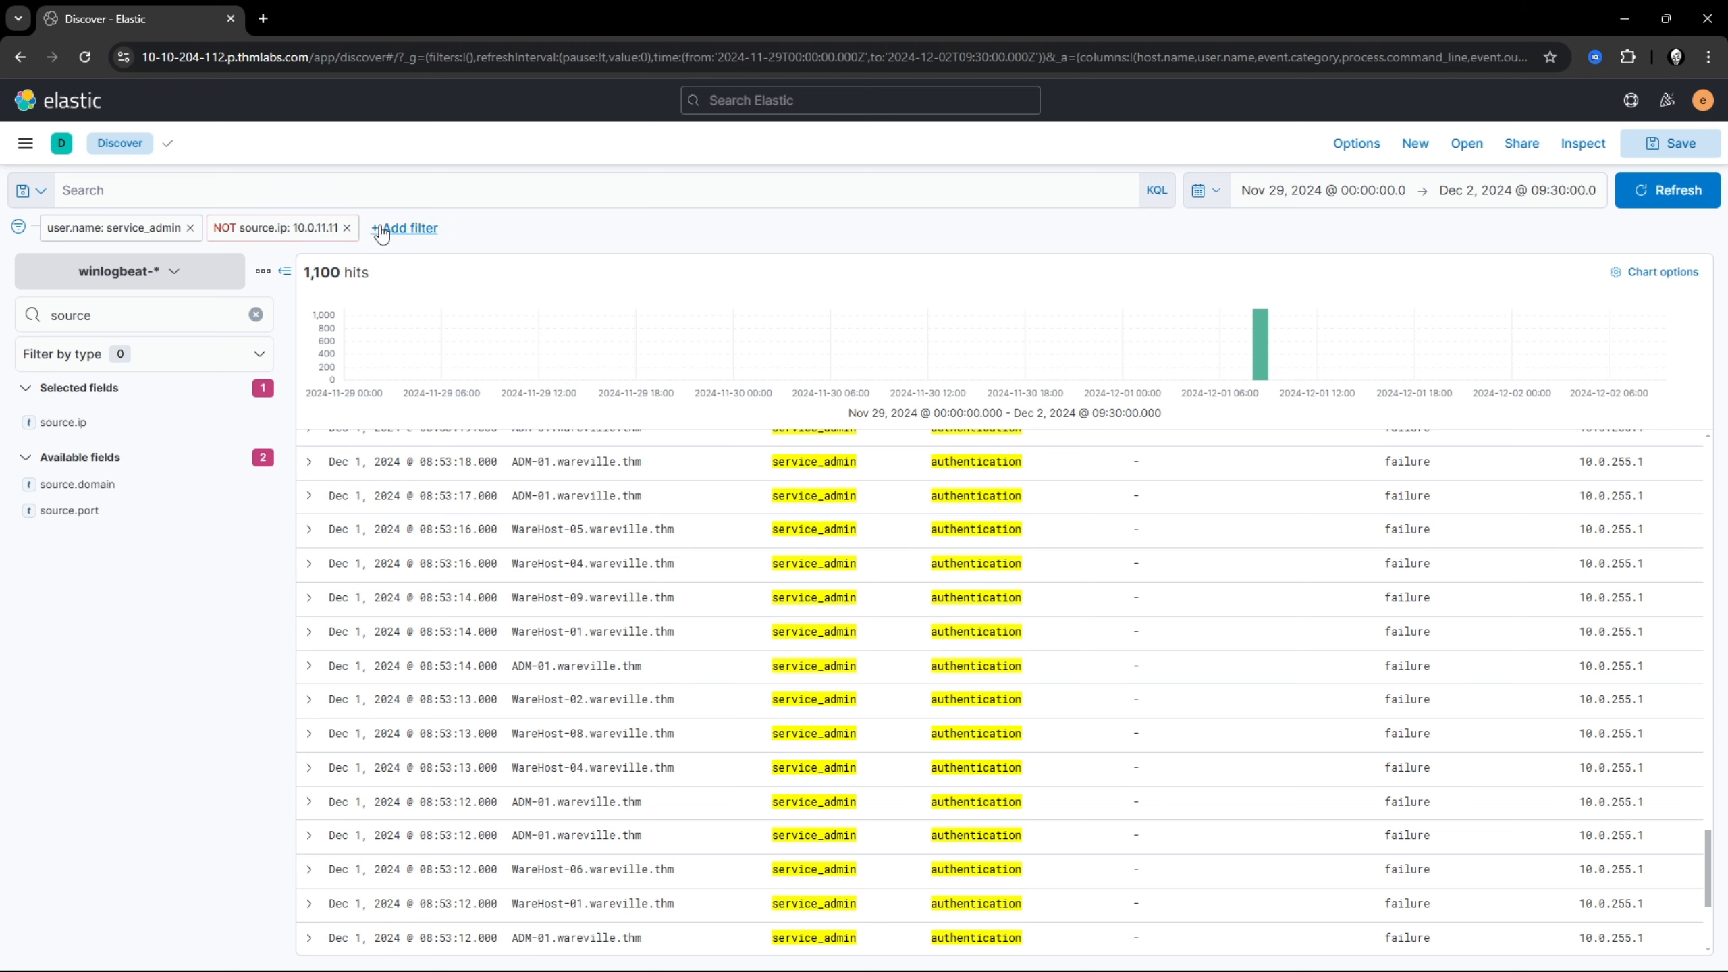
pyautogui.click(349, 228)
pyautogui.click(190, 228)
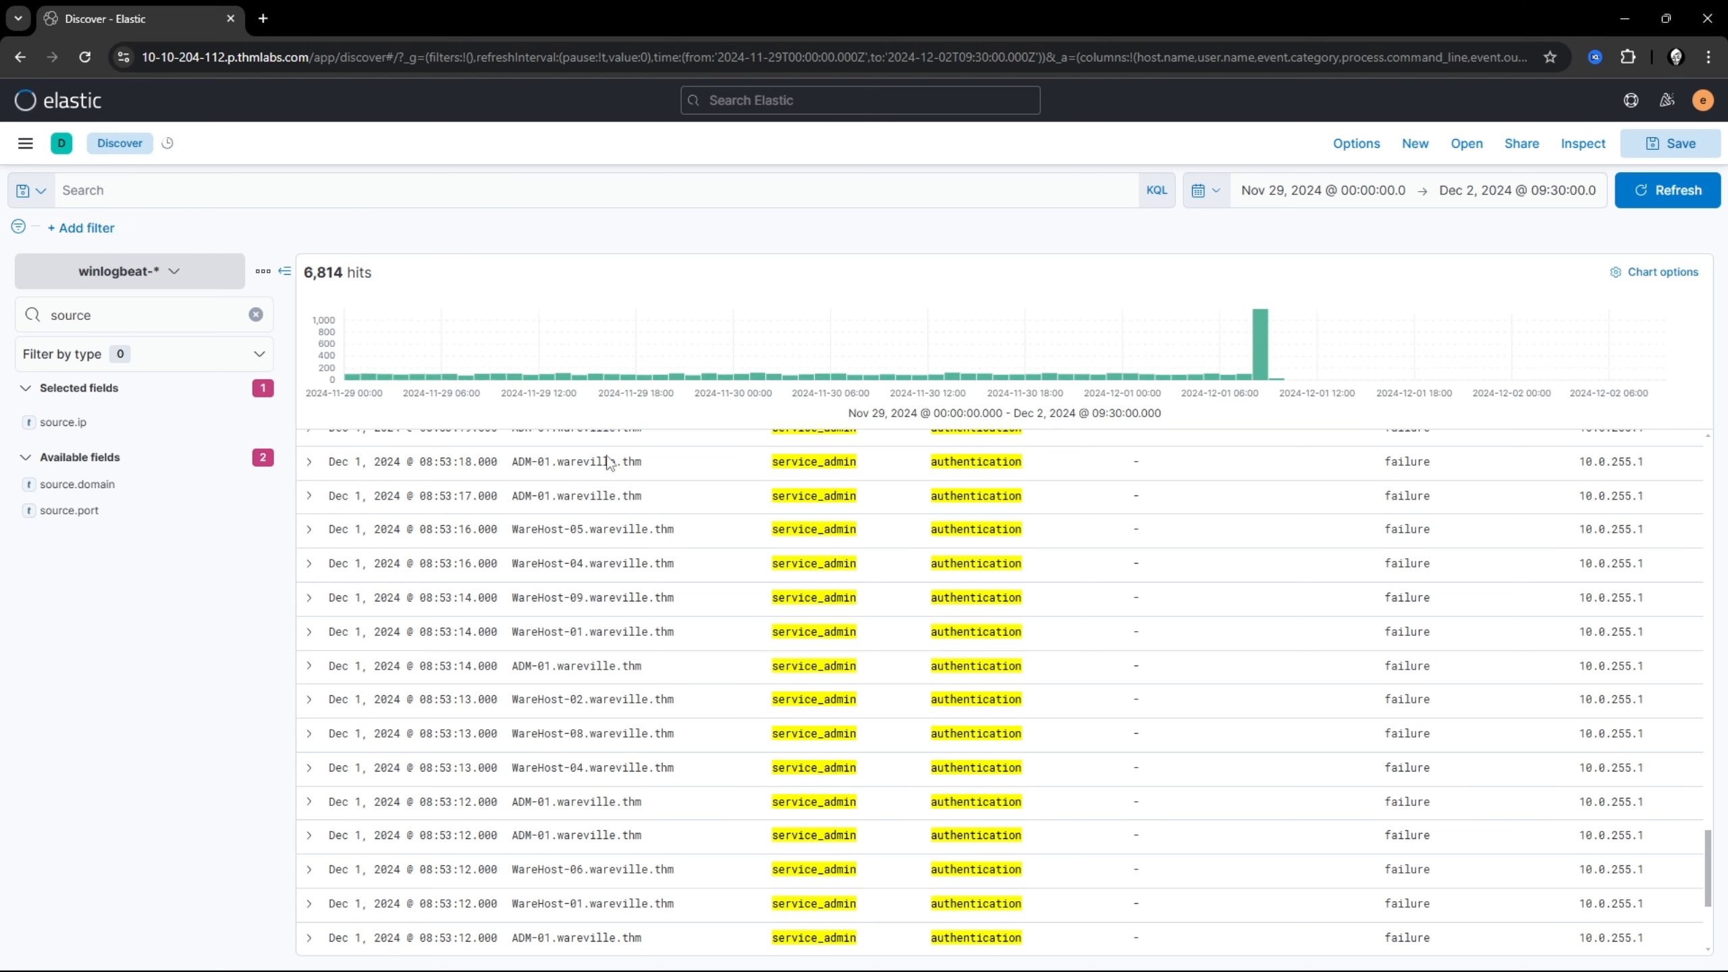
# Step: Inspect the encoded PowerShell command line of the most recent process event and highlight its Base64 string
pyautogui.scroll(10, 1089, 681)
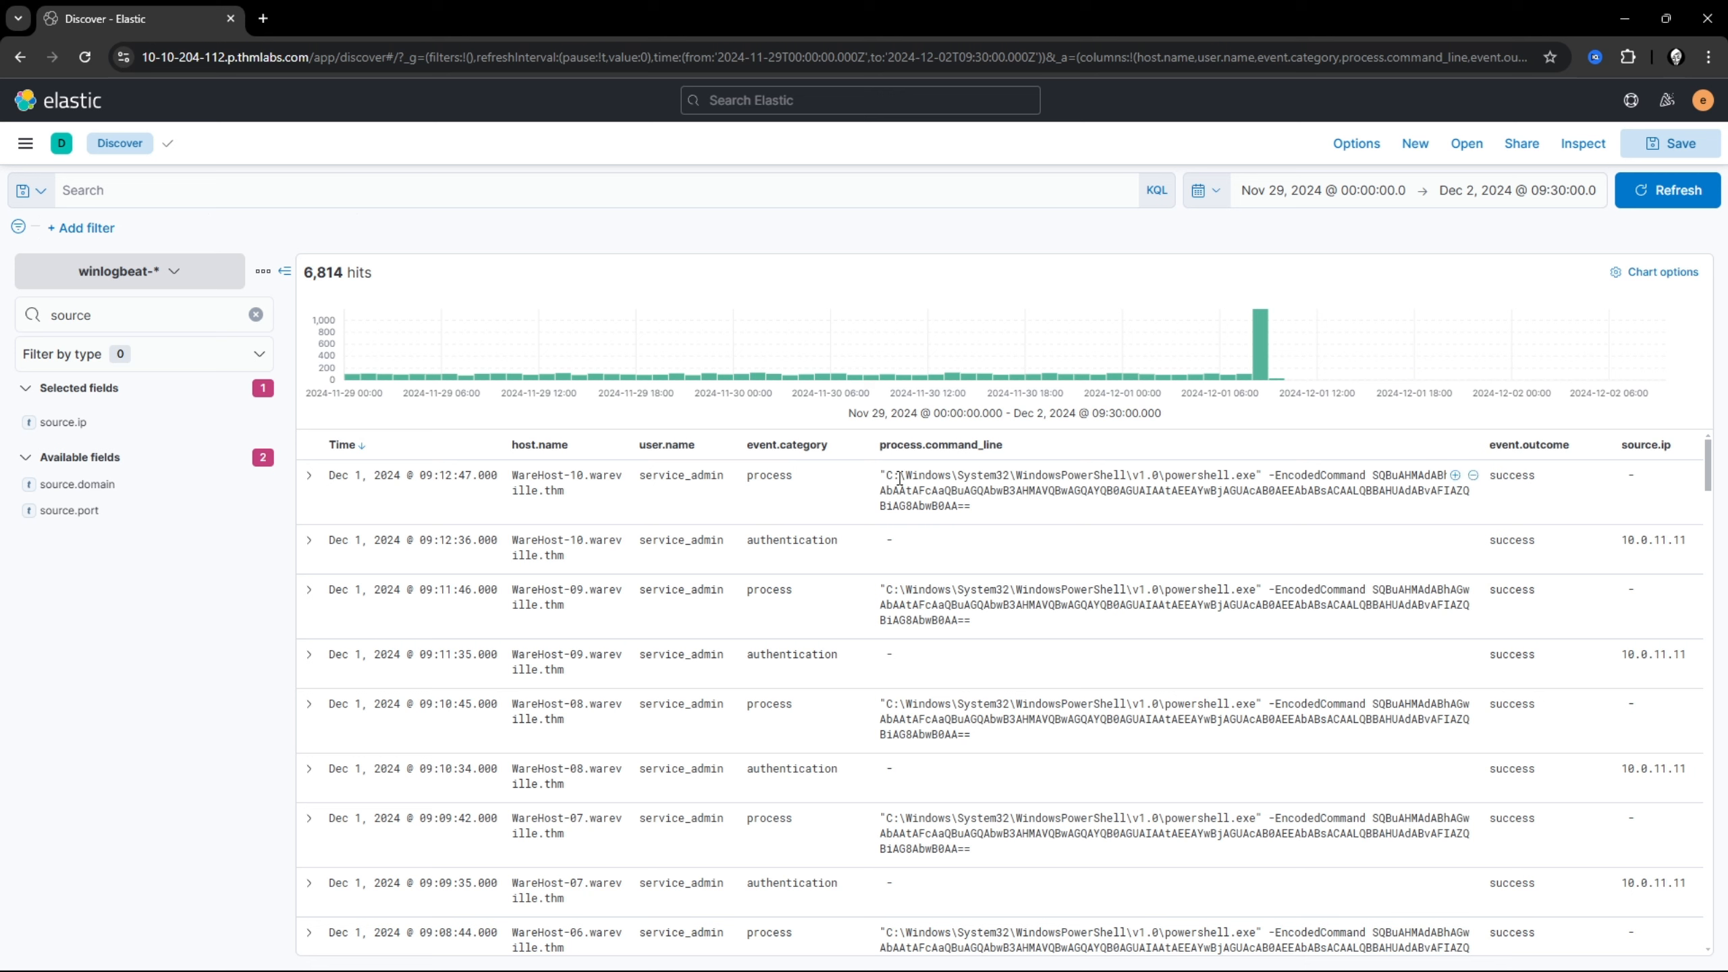
pyautogui.moveTo(899, 474); pyautogui.dragTo(946, 507)
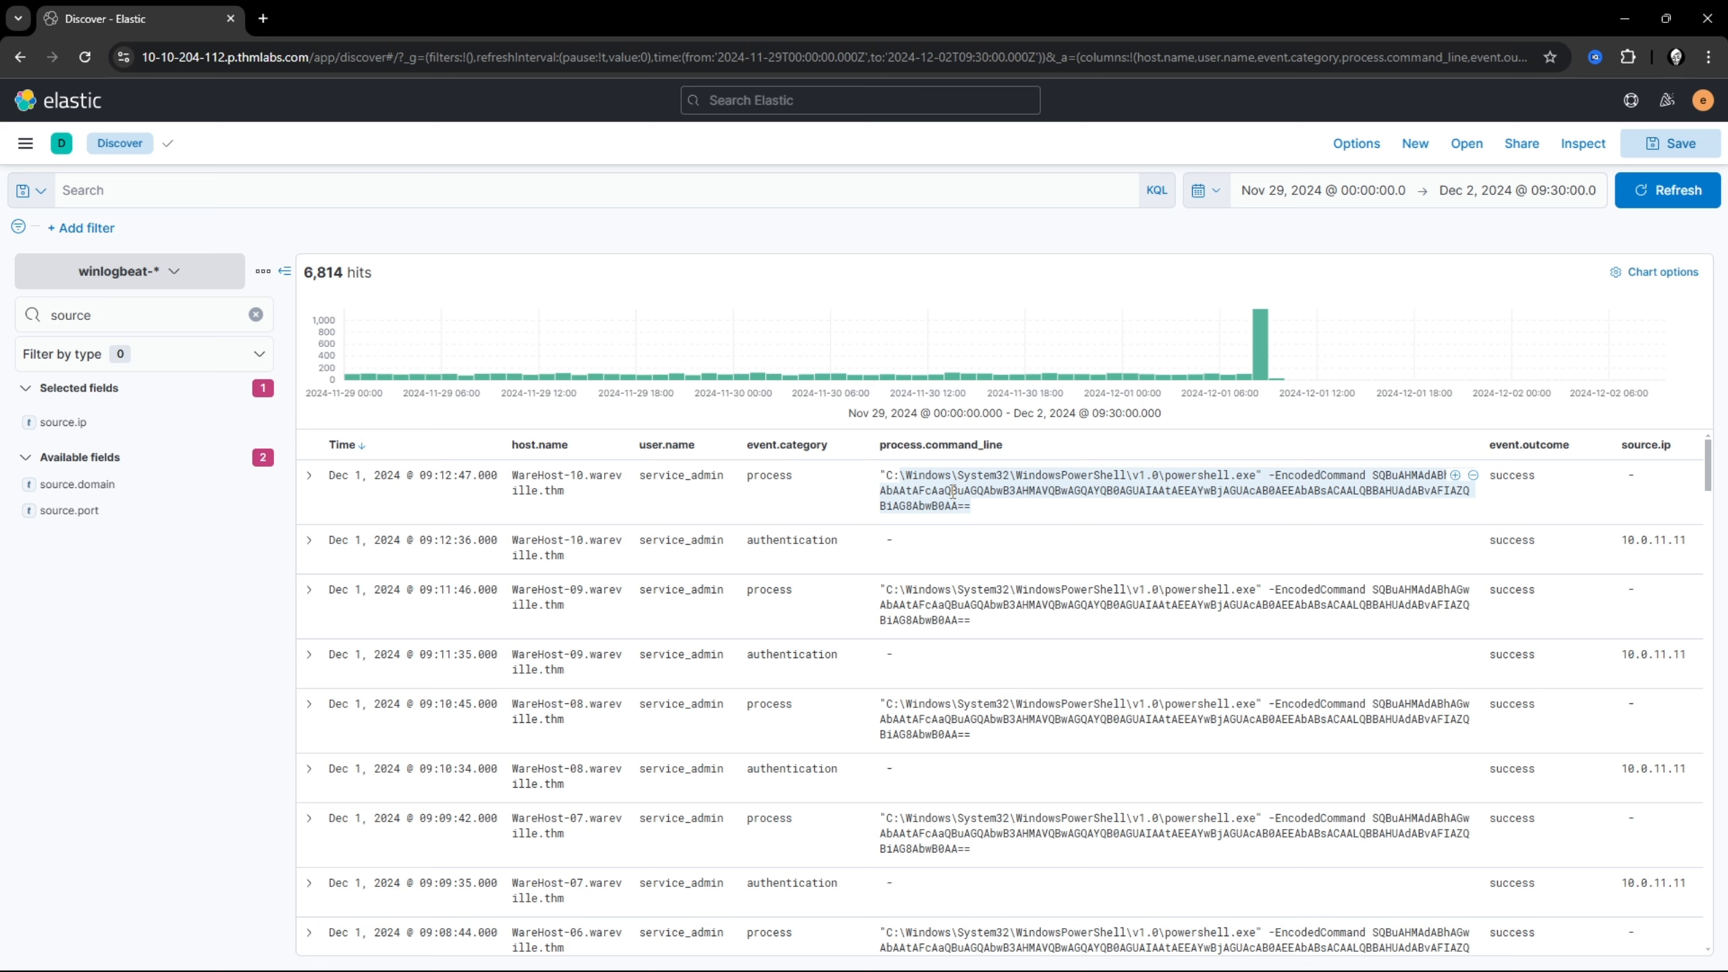
pyautogui.click(1279, 488)
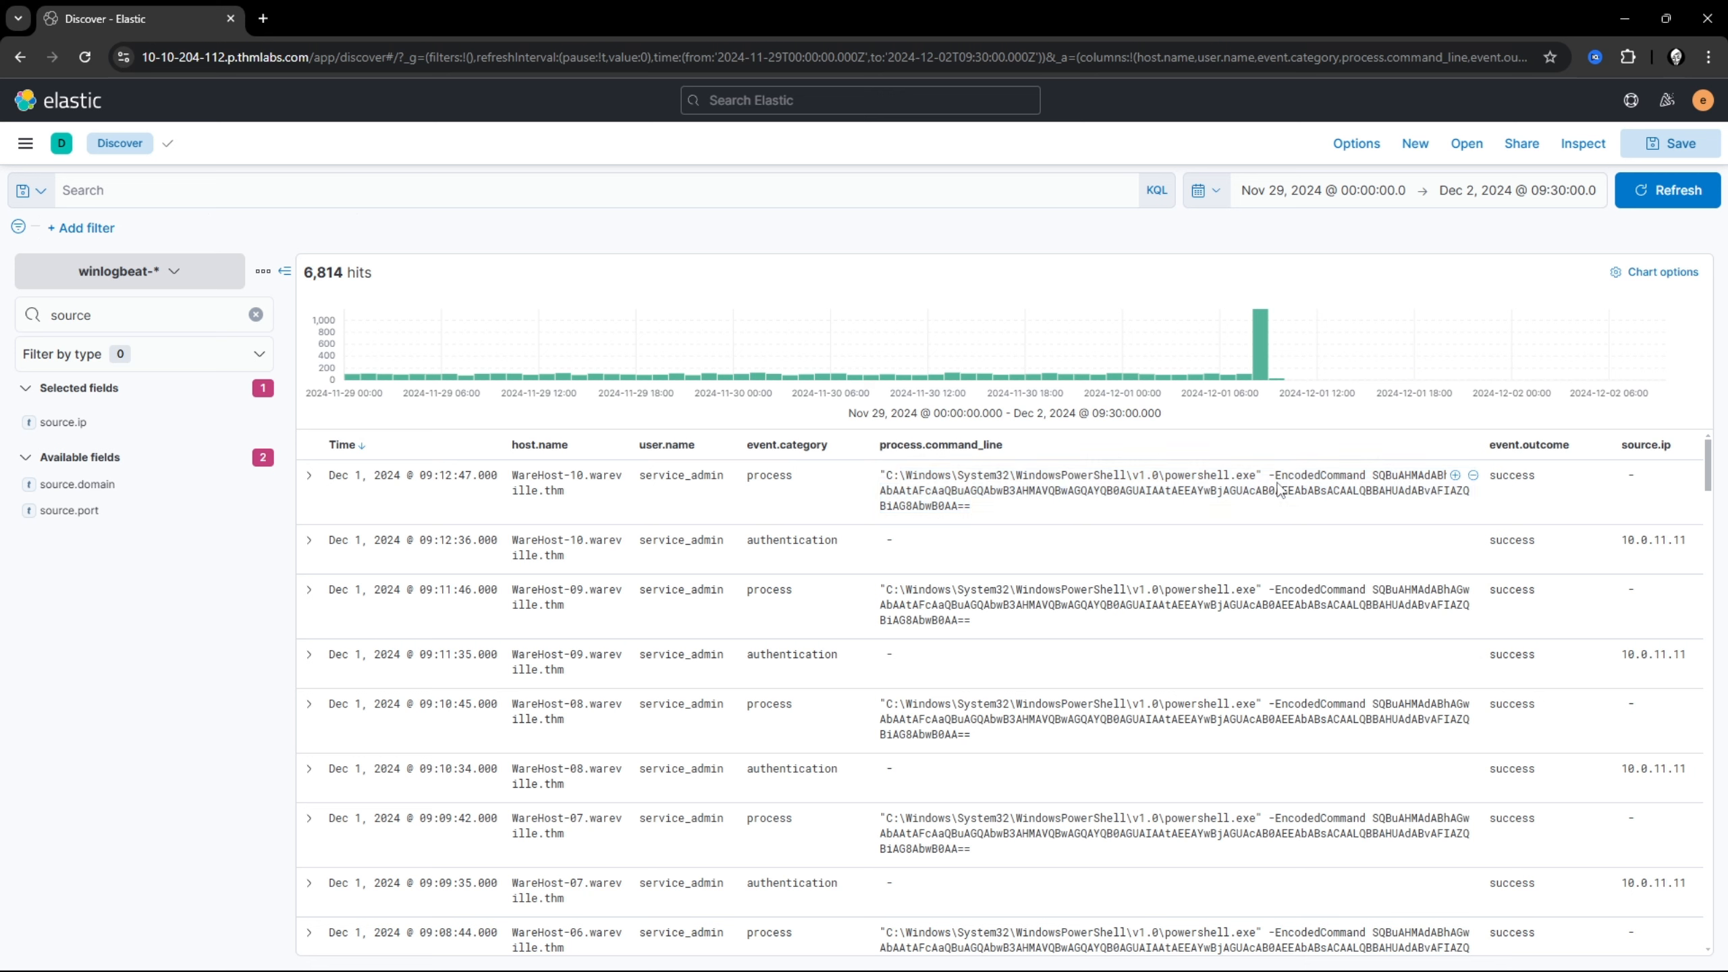
pyautogui.doubleClick(1351, 490)
# Step: Switch to the TryHackMe room and open the CyberChef link from the section on the encoded PowerShell command
pyautogui.hotkey('alt', 'Tab')
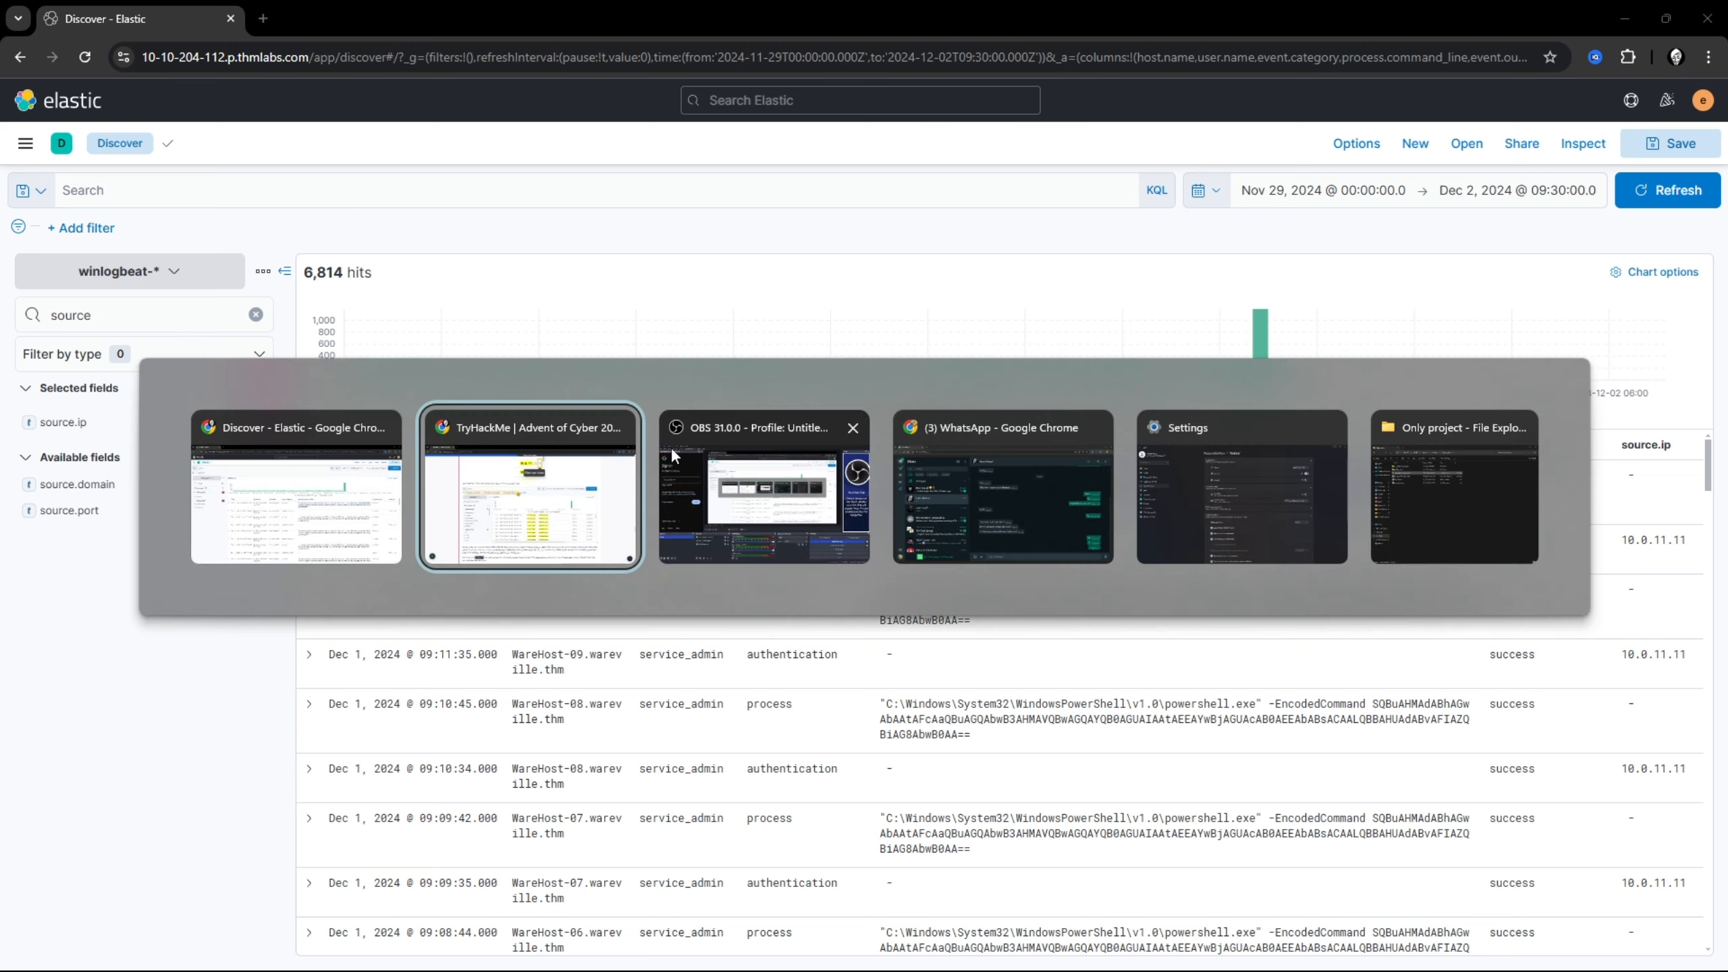
pyautogui.scroll(-20, 970, 501)
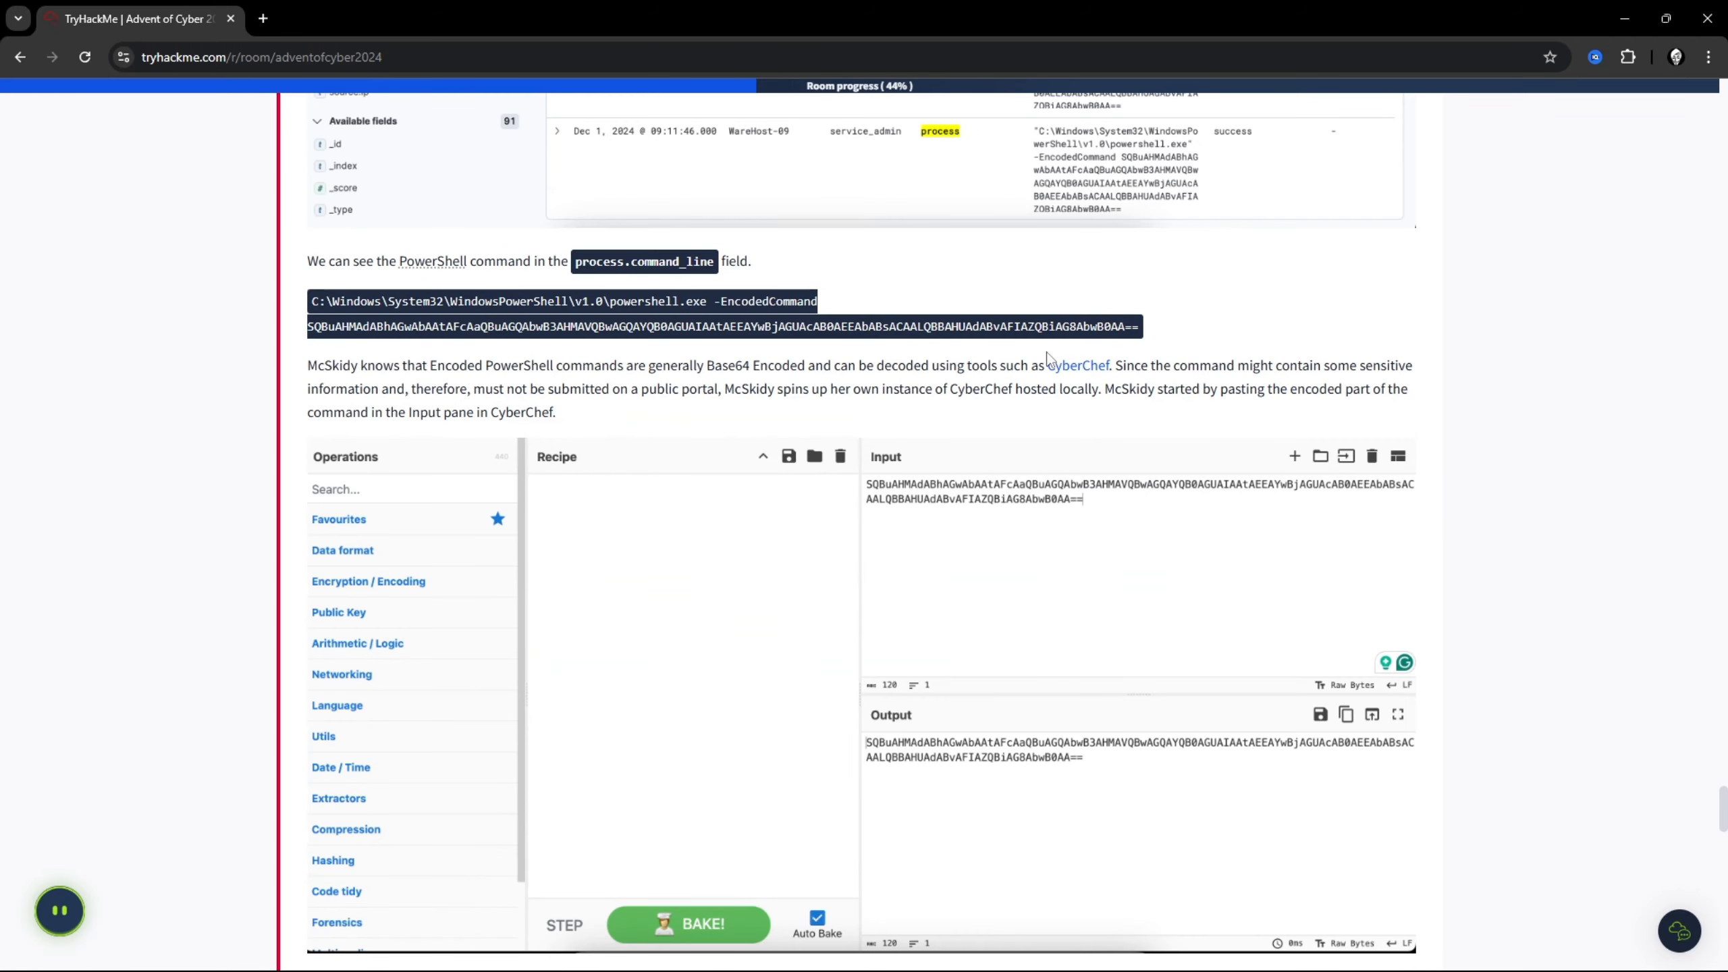
pyautogui.scroll(4, 1075, 371)
pyautogui.click(1074, 637)
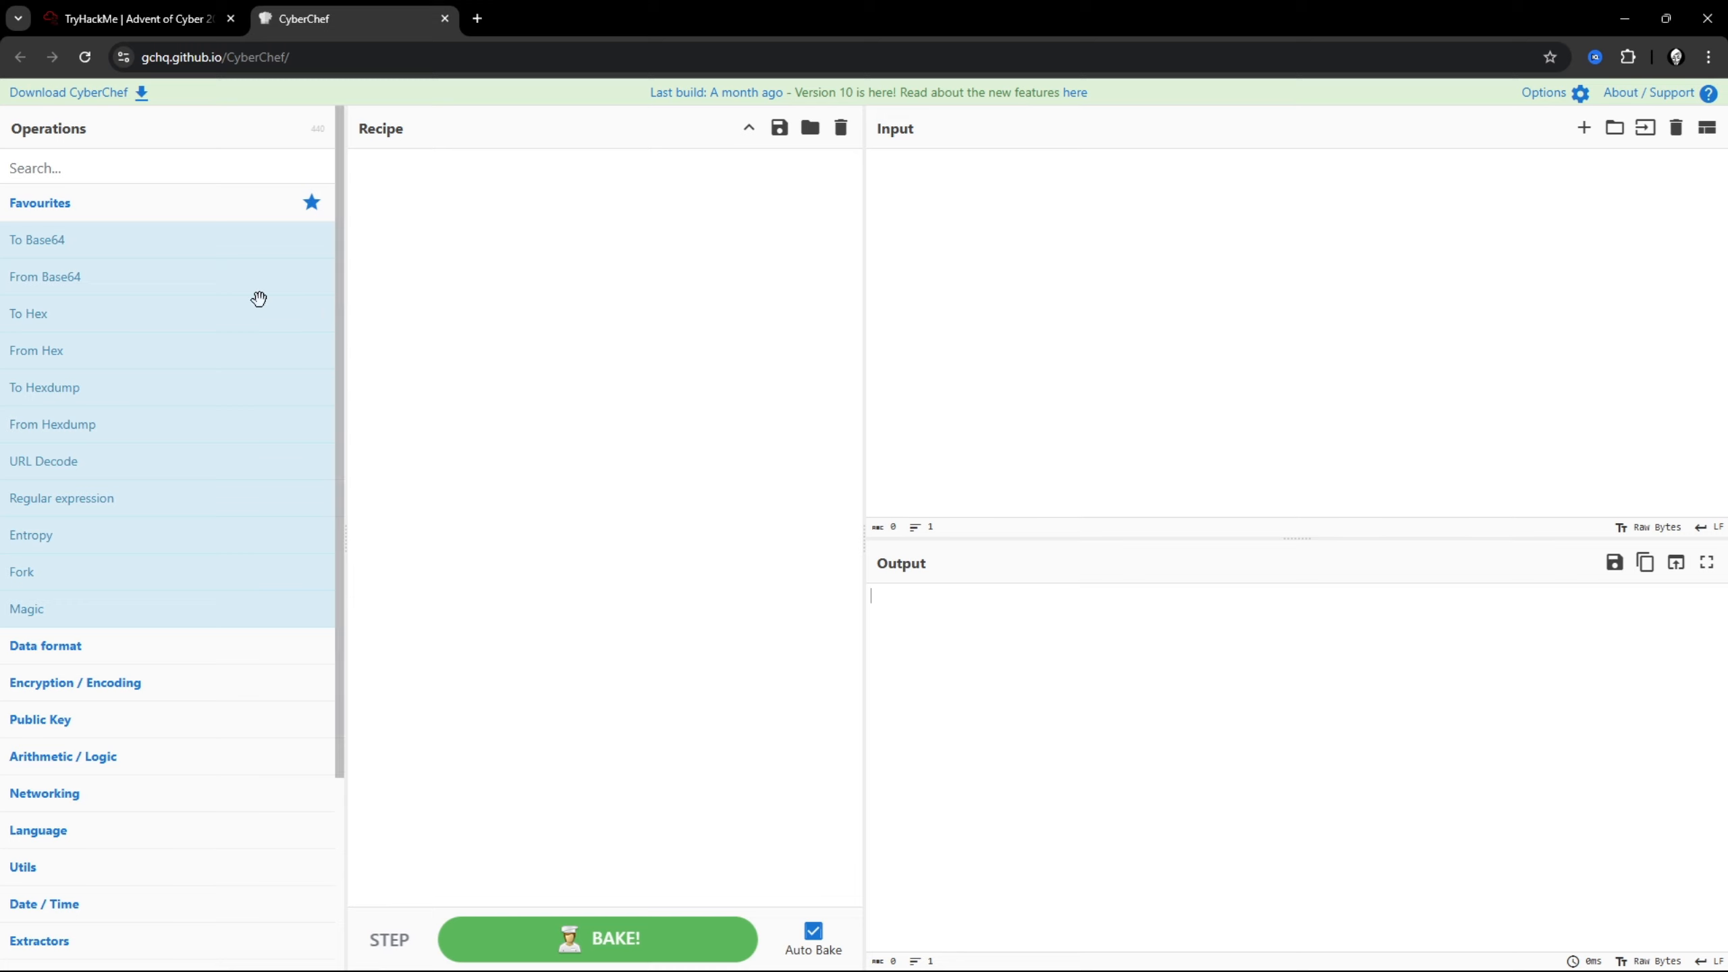
# Step: Build a CyberChef recipe of From Base64 followed by Decode text with UTF-16LE (1200) encoding
pyautogui.moveTo(108, 278); pyautogui.dragTo(556, 242)
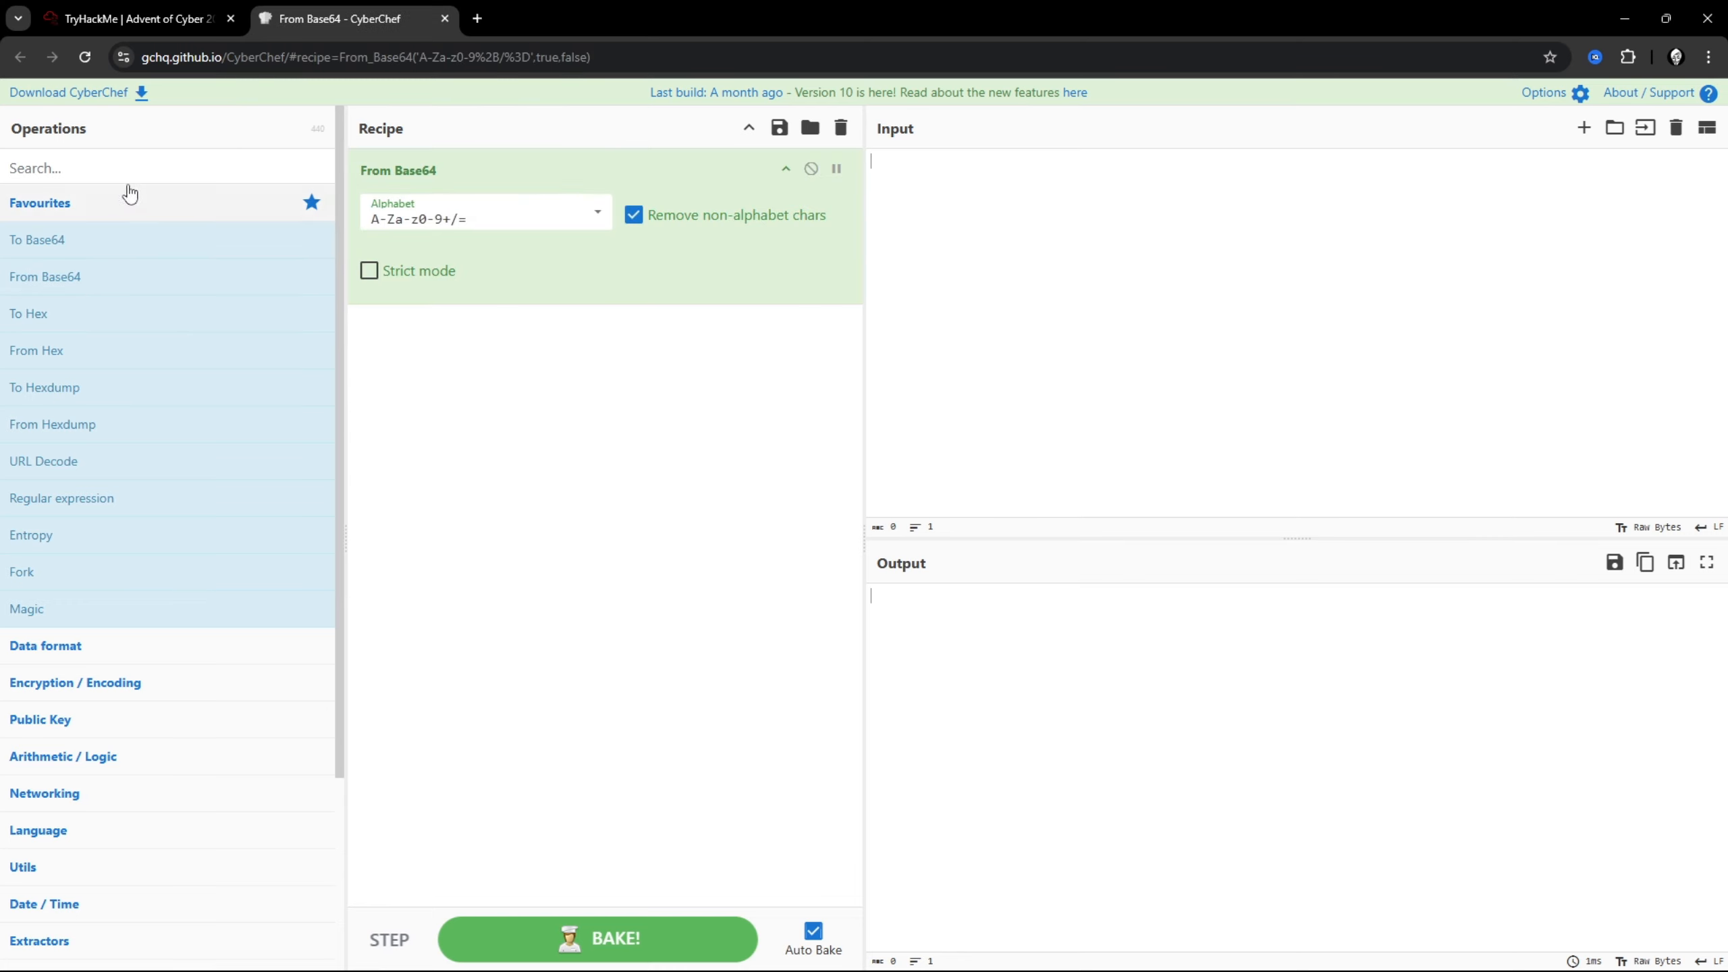
pyautogui.click(119, 173)
pyautogui.write('dec')
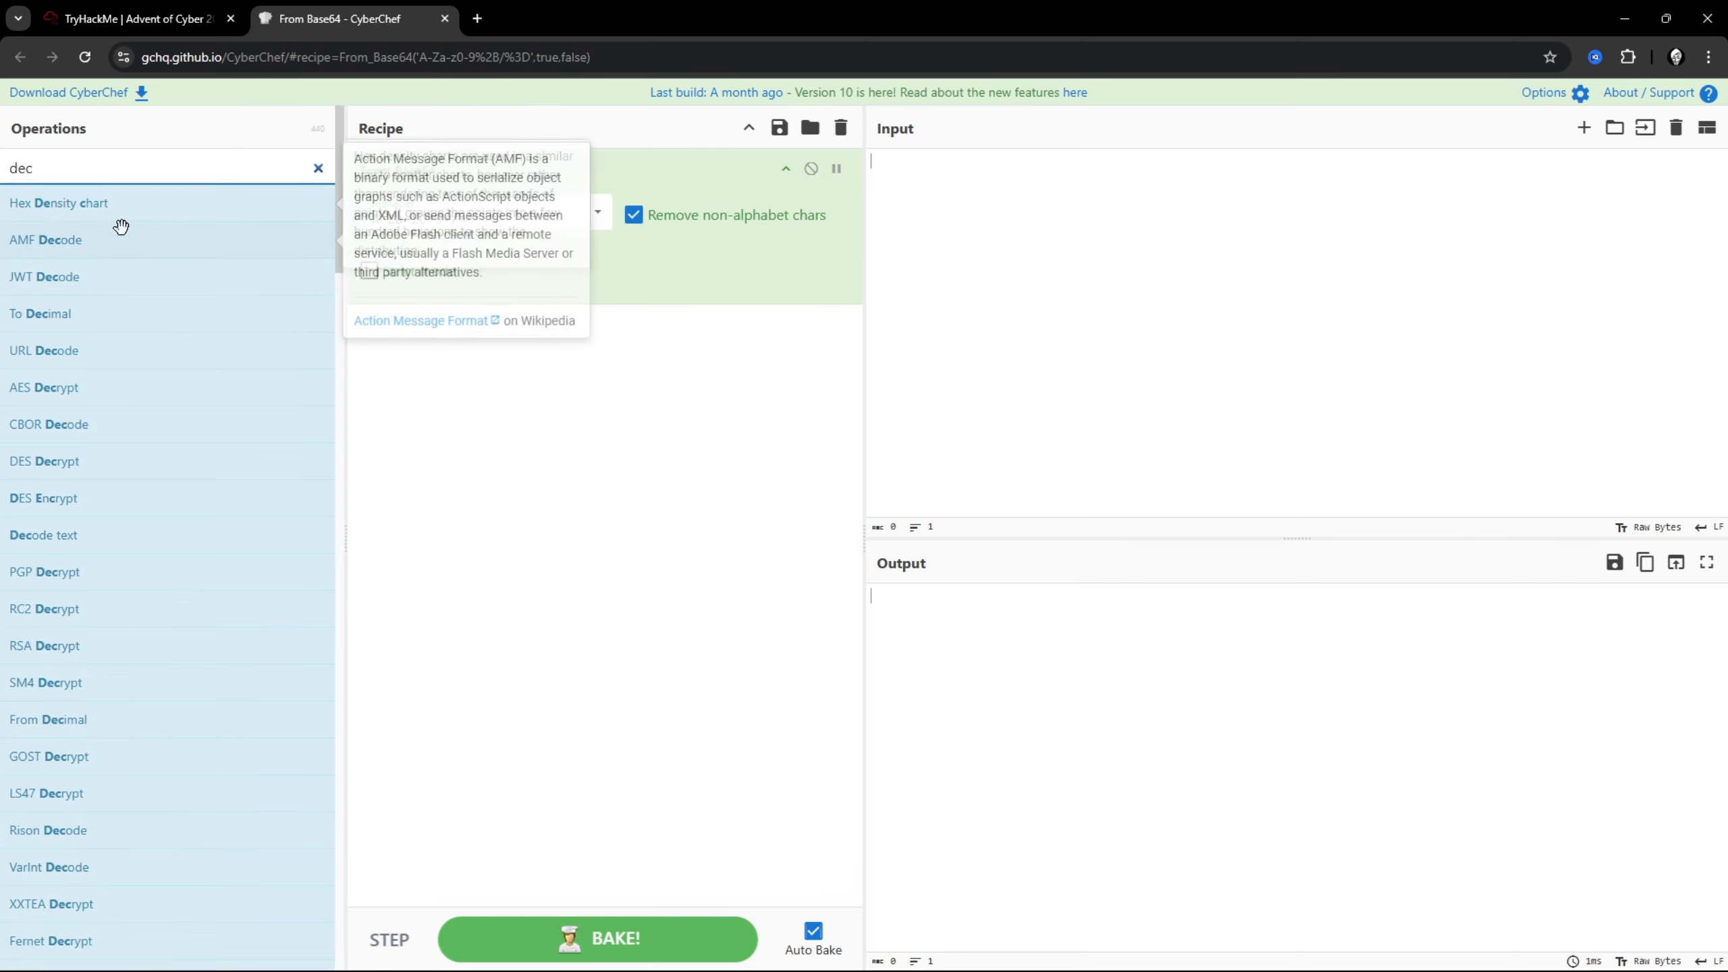
pyautogui.write('ode tec')
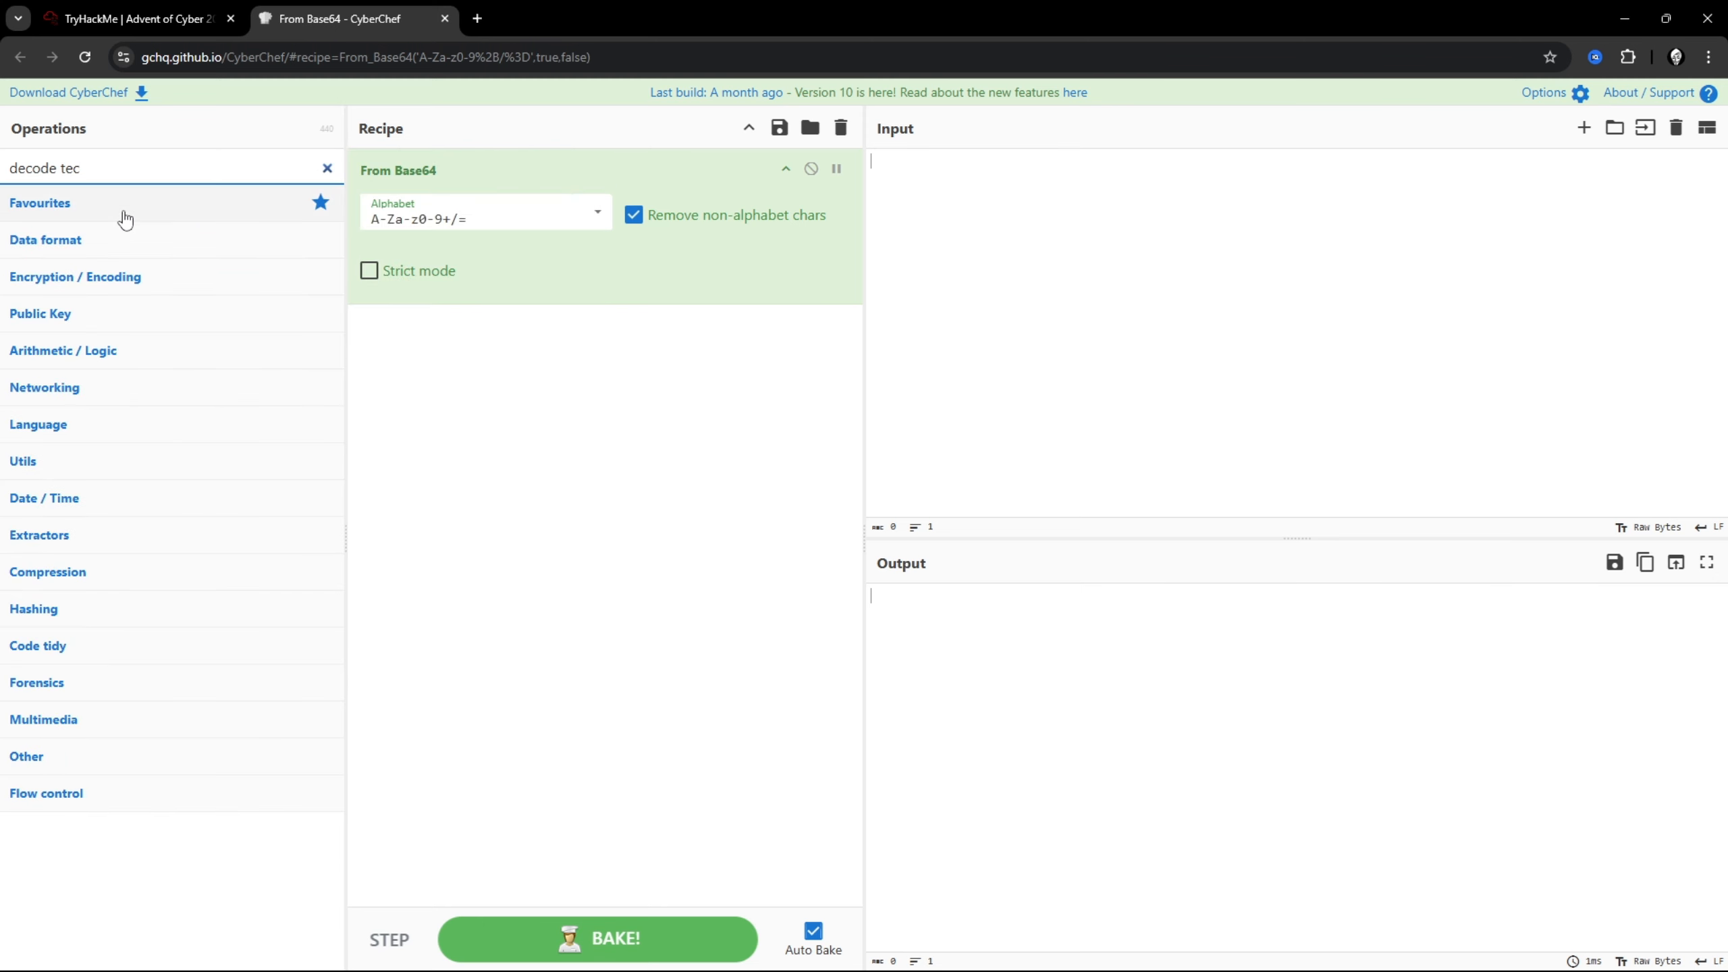
pyautogui.press('BackSpace')
pyautogui.moveTo(100, 212); pyautogui.dragTo(664, 346)
pyautogui.click(615, 379)
pyautogui.click(578, 454)
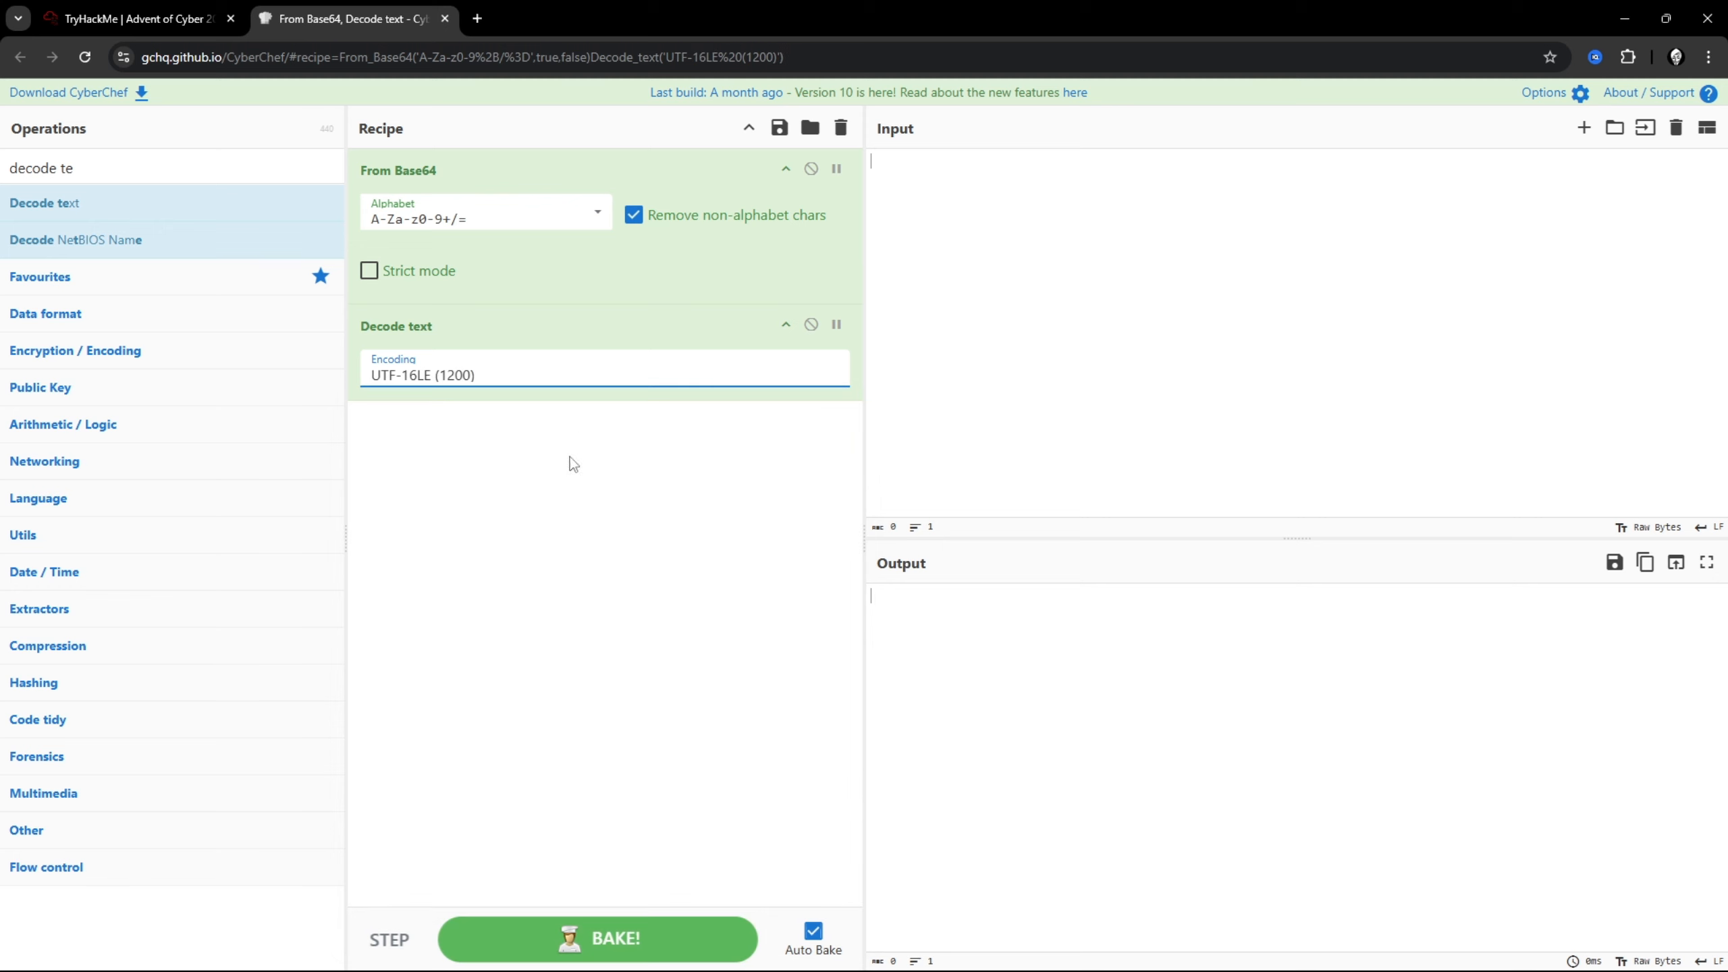
pyautogui.click(1127, 181)
pyautogui.press('Return')
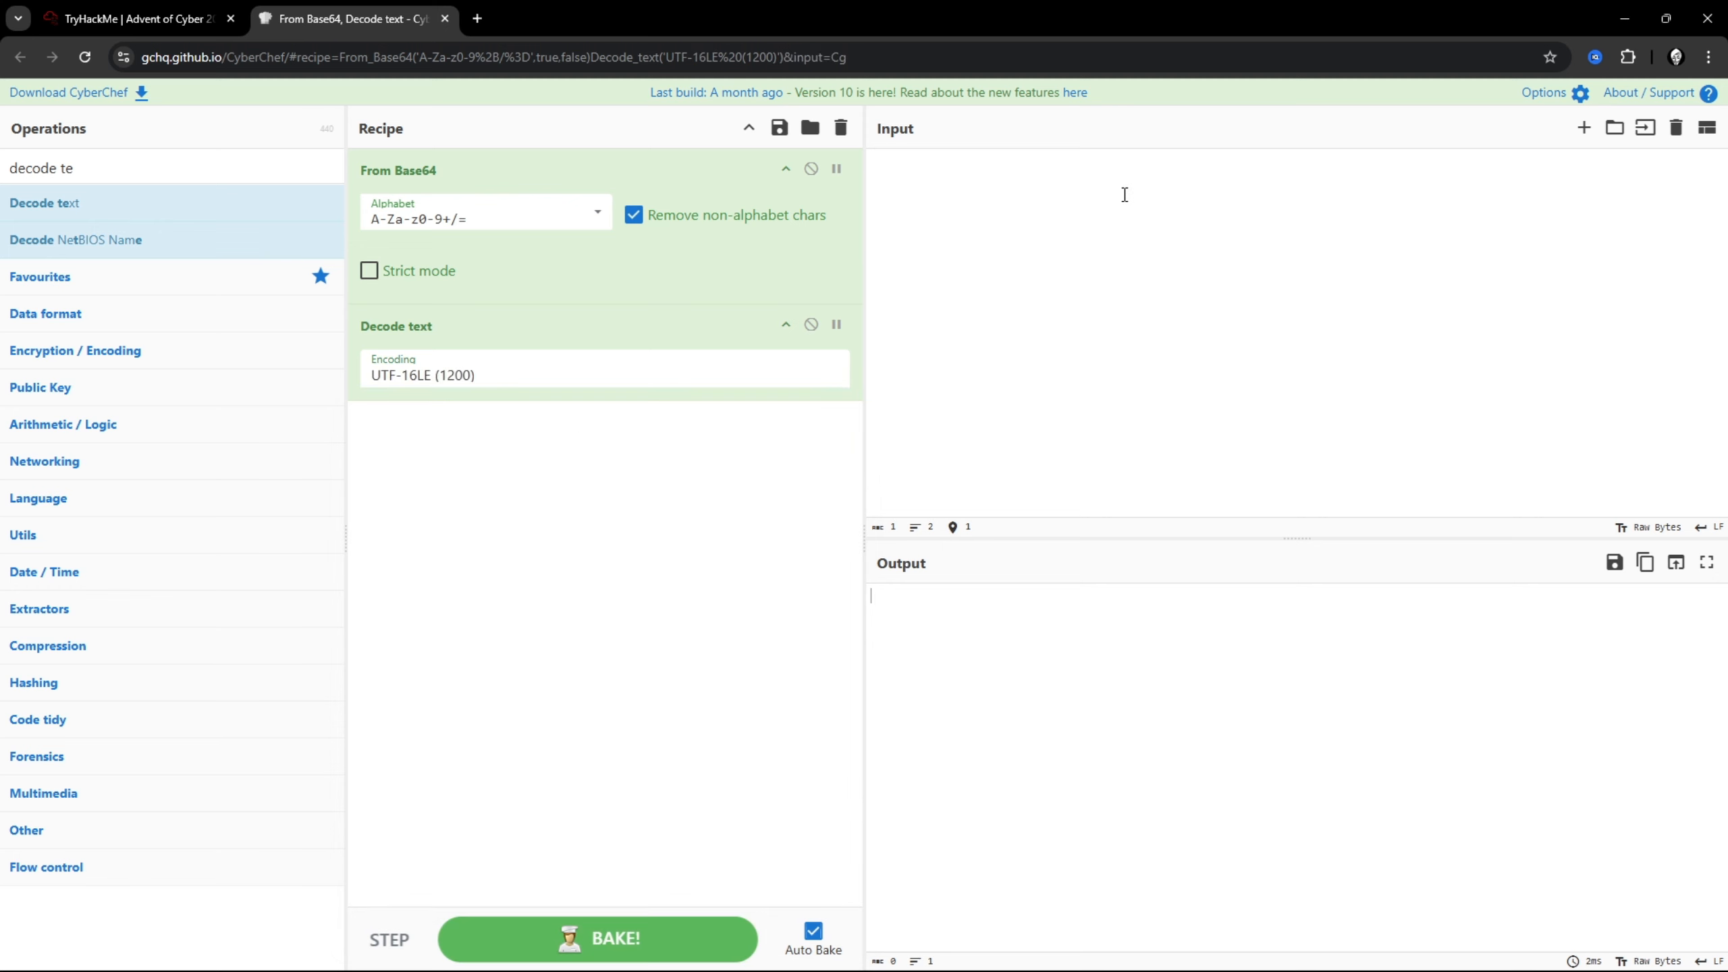
pyautogui.press('BackSpace')
# Step: Switch back to Elastic and copy the Base64 string from the most recent process event's PowerShell command line
pyautogui.click(149, 19)
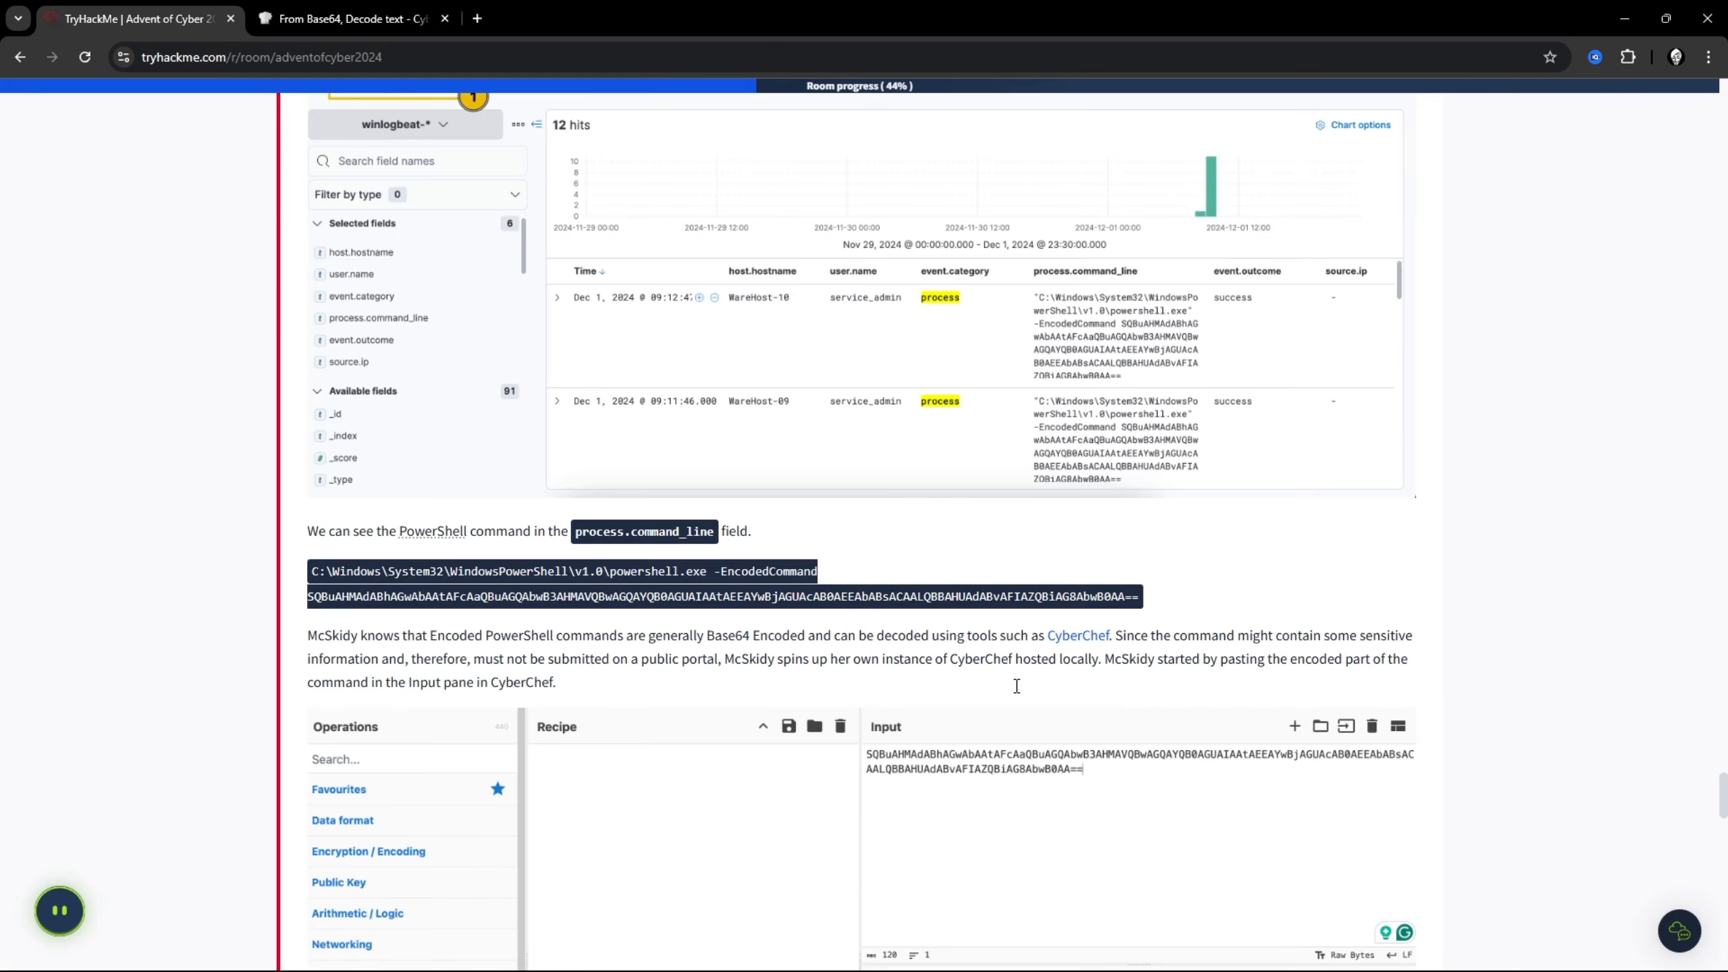
pyautogui.hotkey('alt', 'Tab')
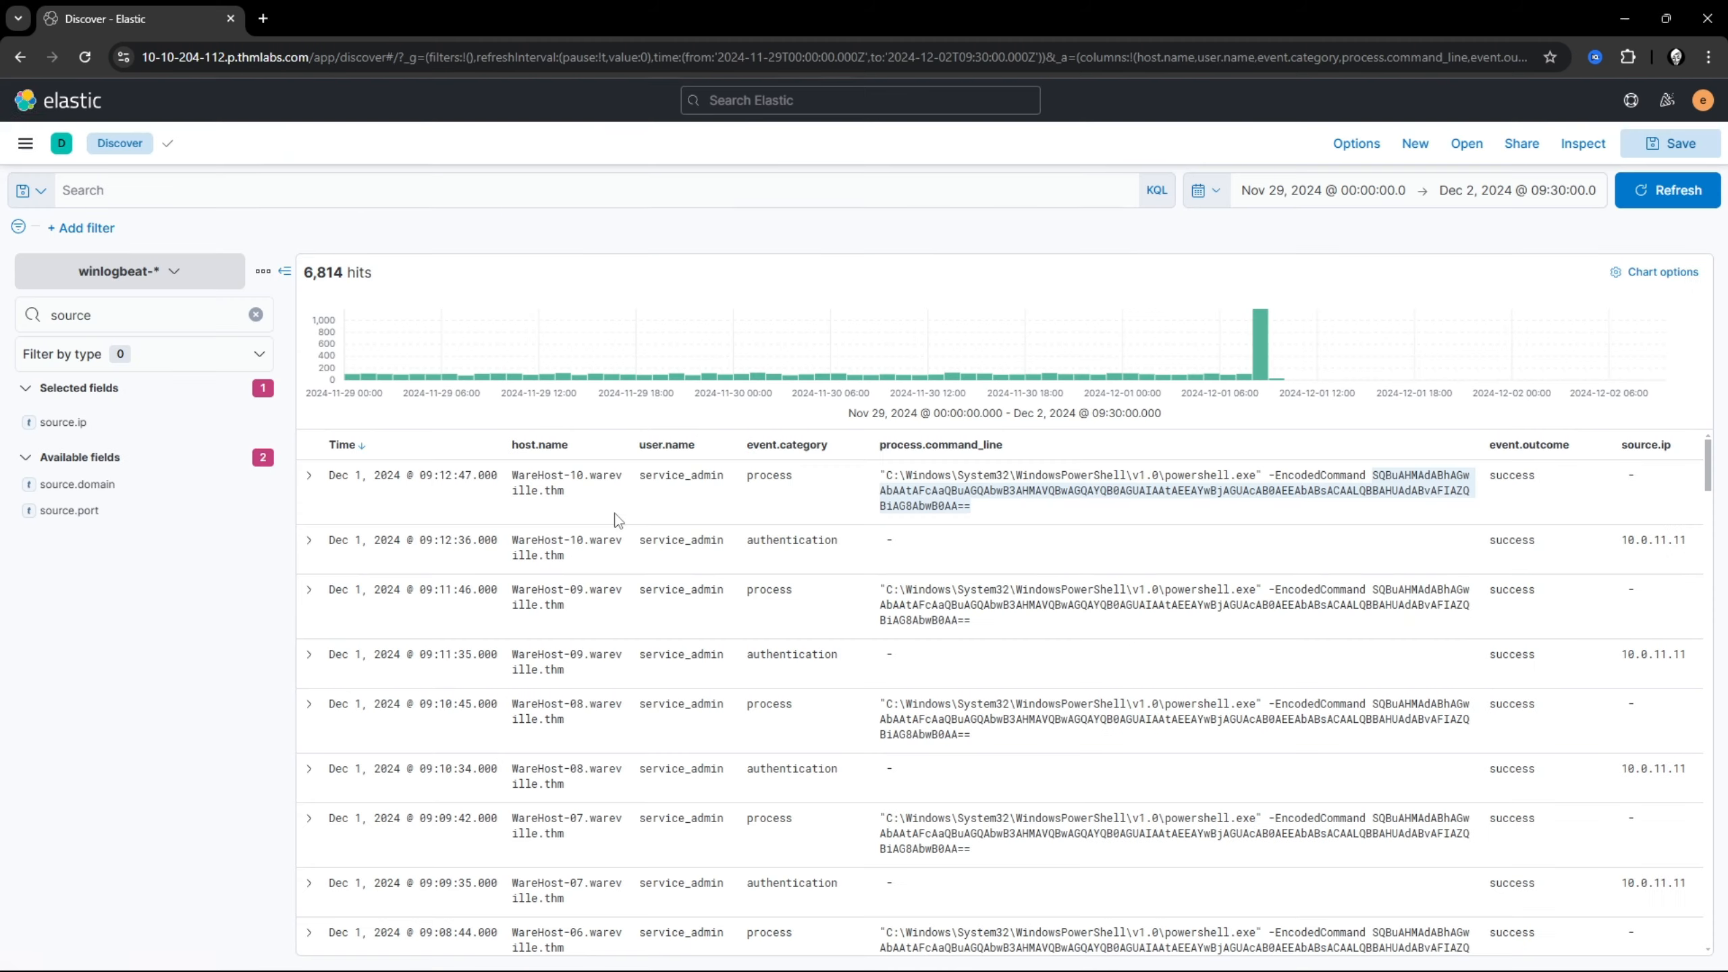
pyautogui.click(927, 500)
pyautogui.rightClick(928, 504)
pyautogui.click(936, 494)
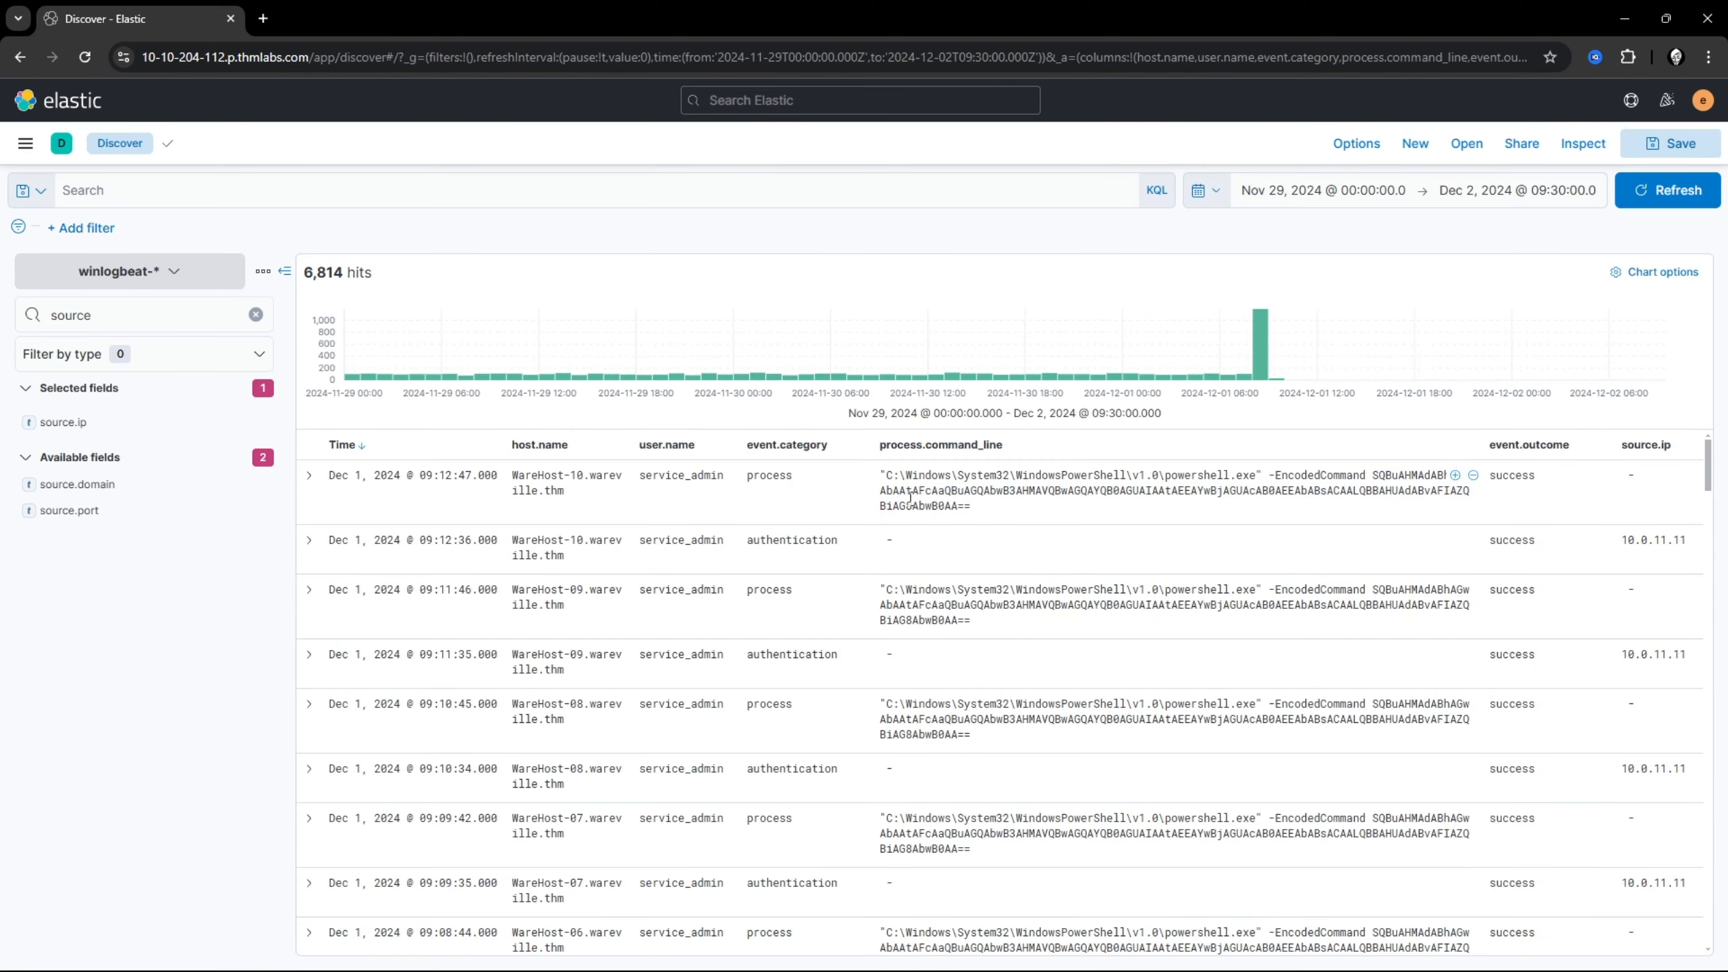
pyautogui.moveTo(976, 512); pyautogui.dragTo(1373, 476)
pyautogui.hotkey('ctrl', 'c')
# Step: Paste the copied Base64 string into CyberChef's input to decode it, and highlight the decoded command
pyautogui.hotkey('alt', 'Tab')
pyautogui.click(409, 19)
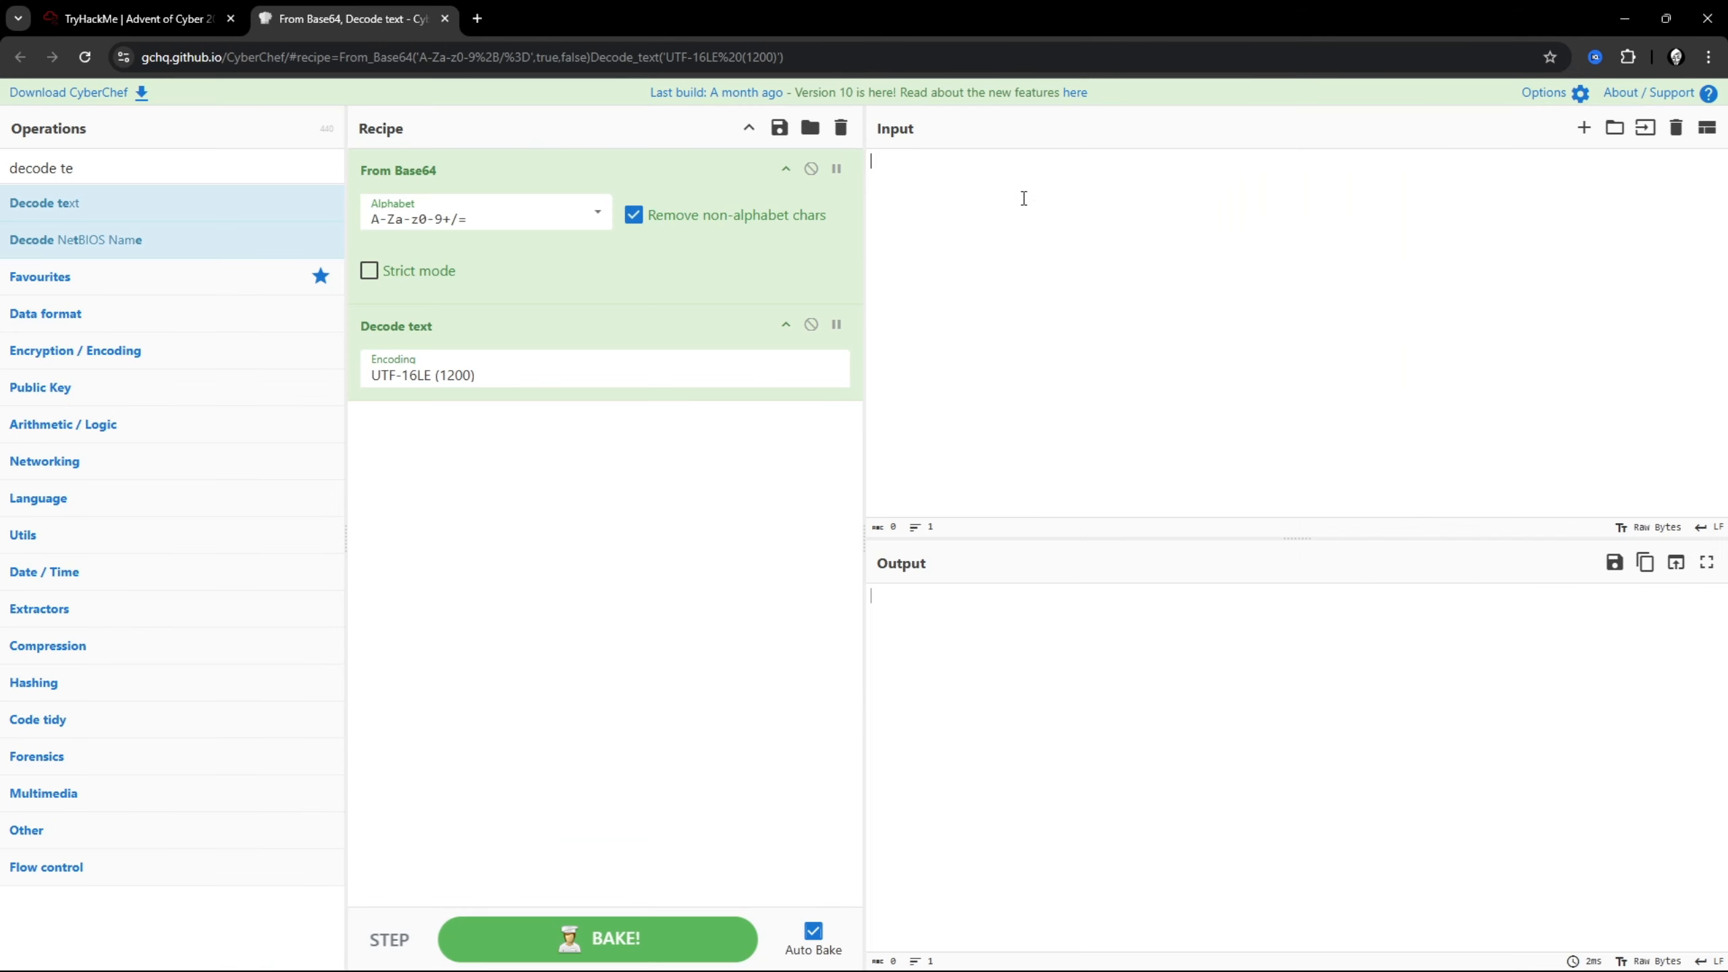
pyautogui.click(1041, 209)
pyautogui.hotkey('ctrl', 'v')
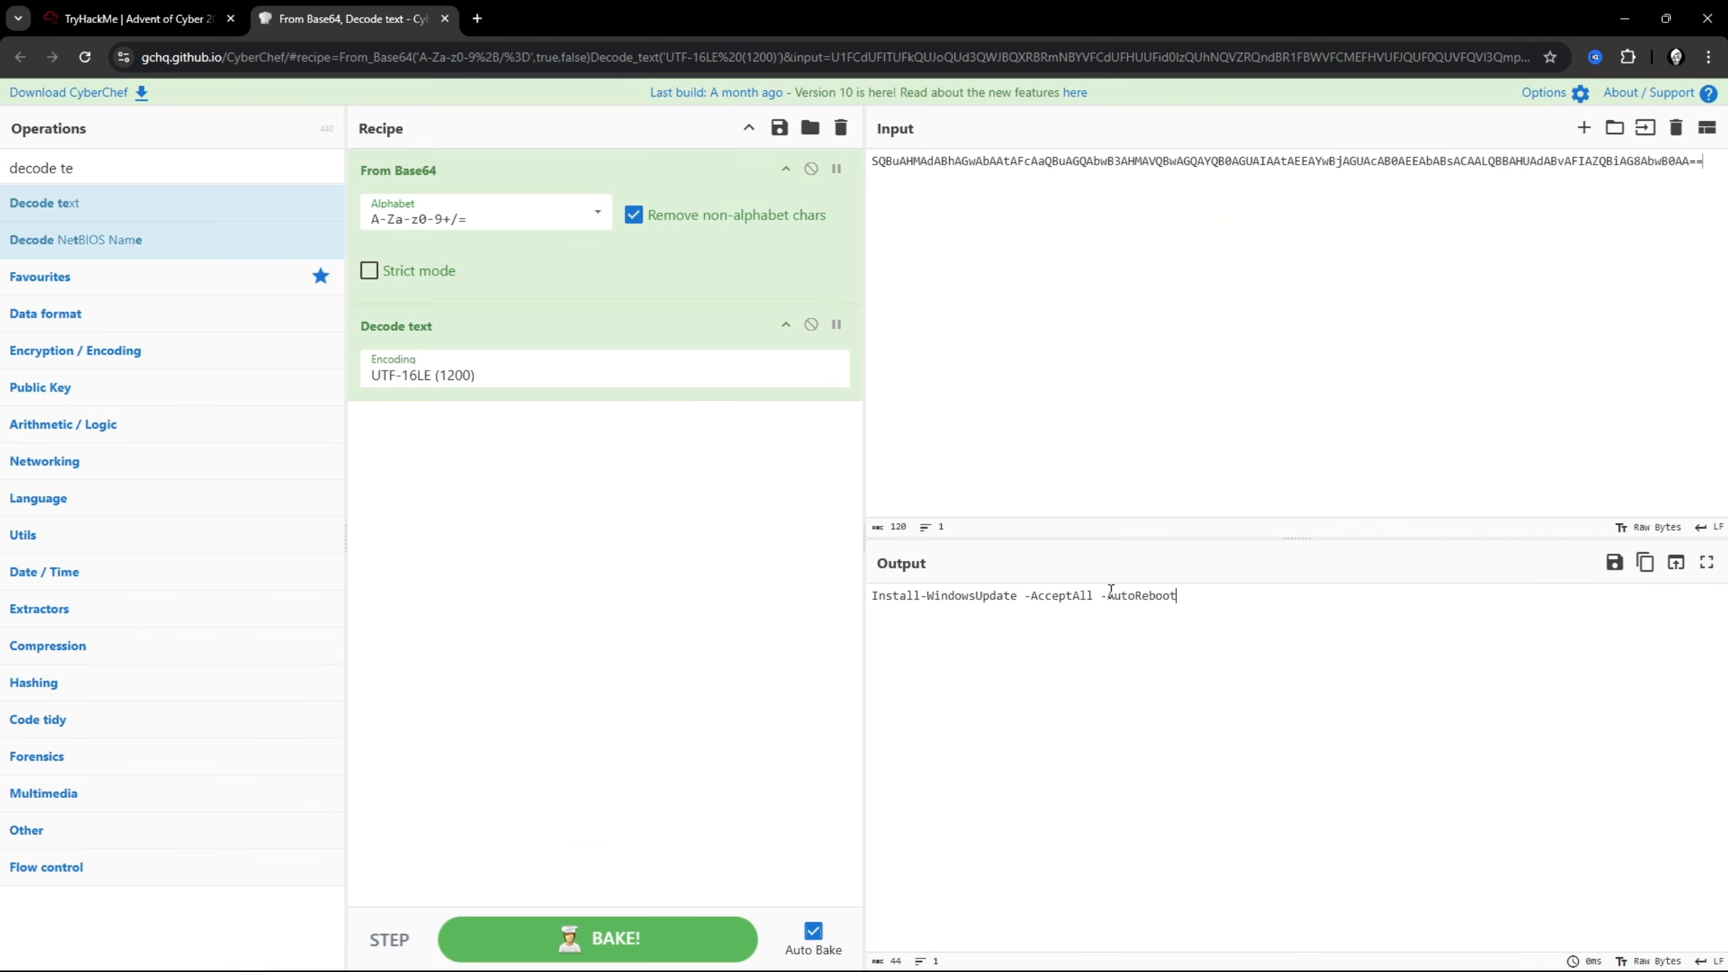
pyautogui.moveTo(1181, 596); pyautogui.dragTo(802, 598)
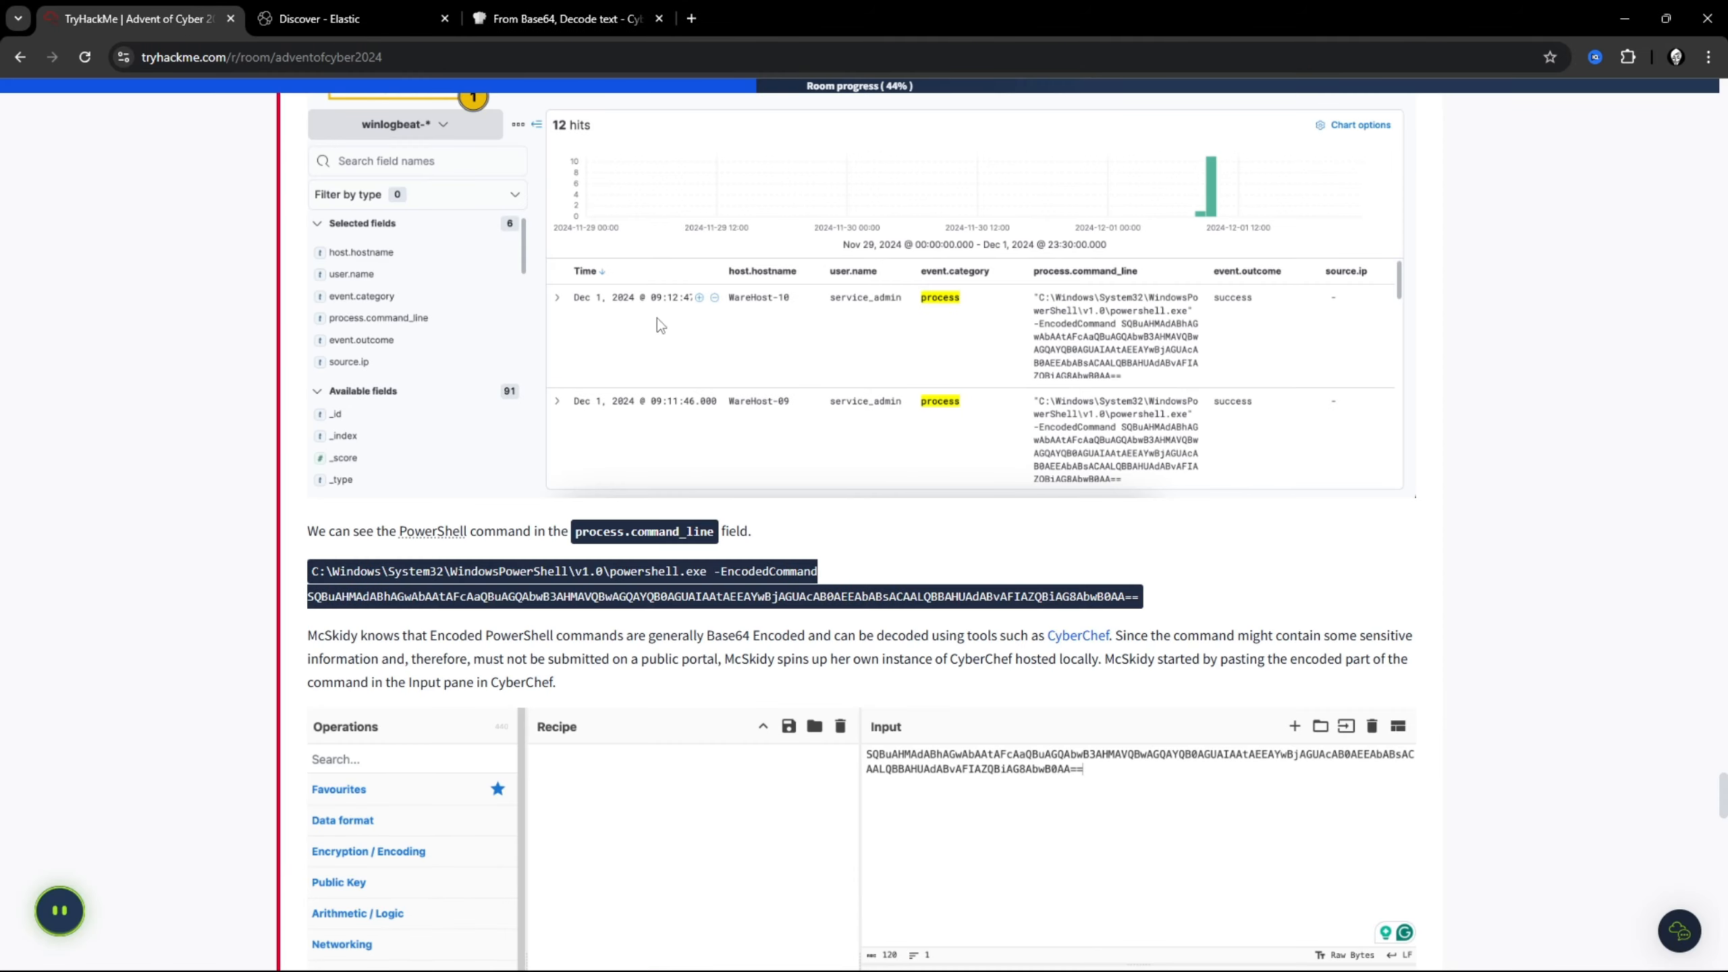
# Step: Read through the rest of the TryHackMe task to the question about the account causing all the failed login attempts
pyautogui.scroll(-10, 659, 325)
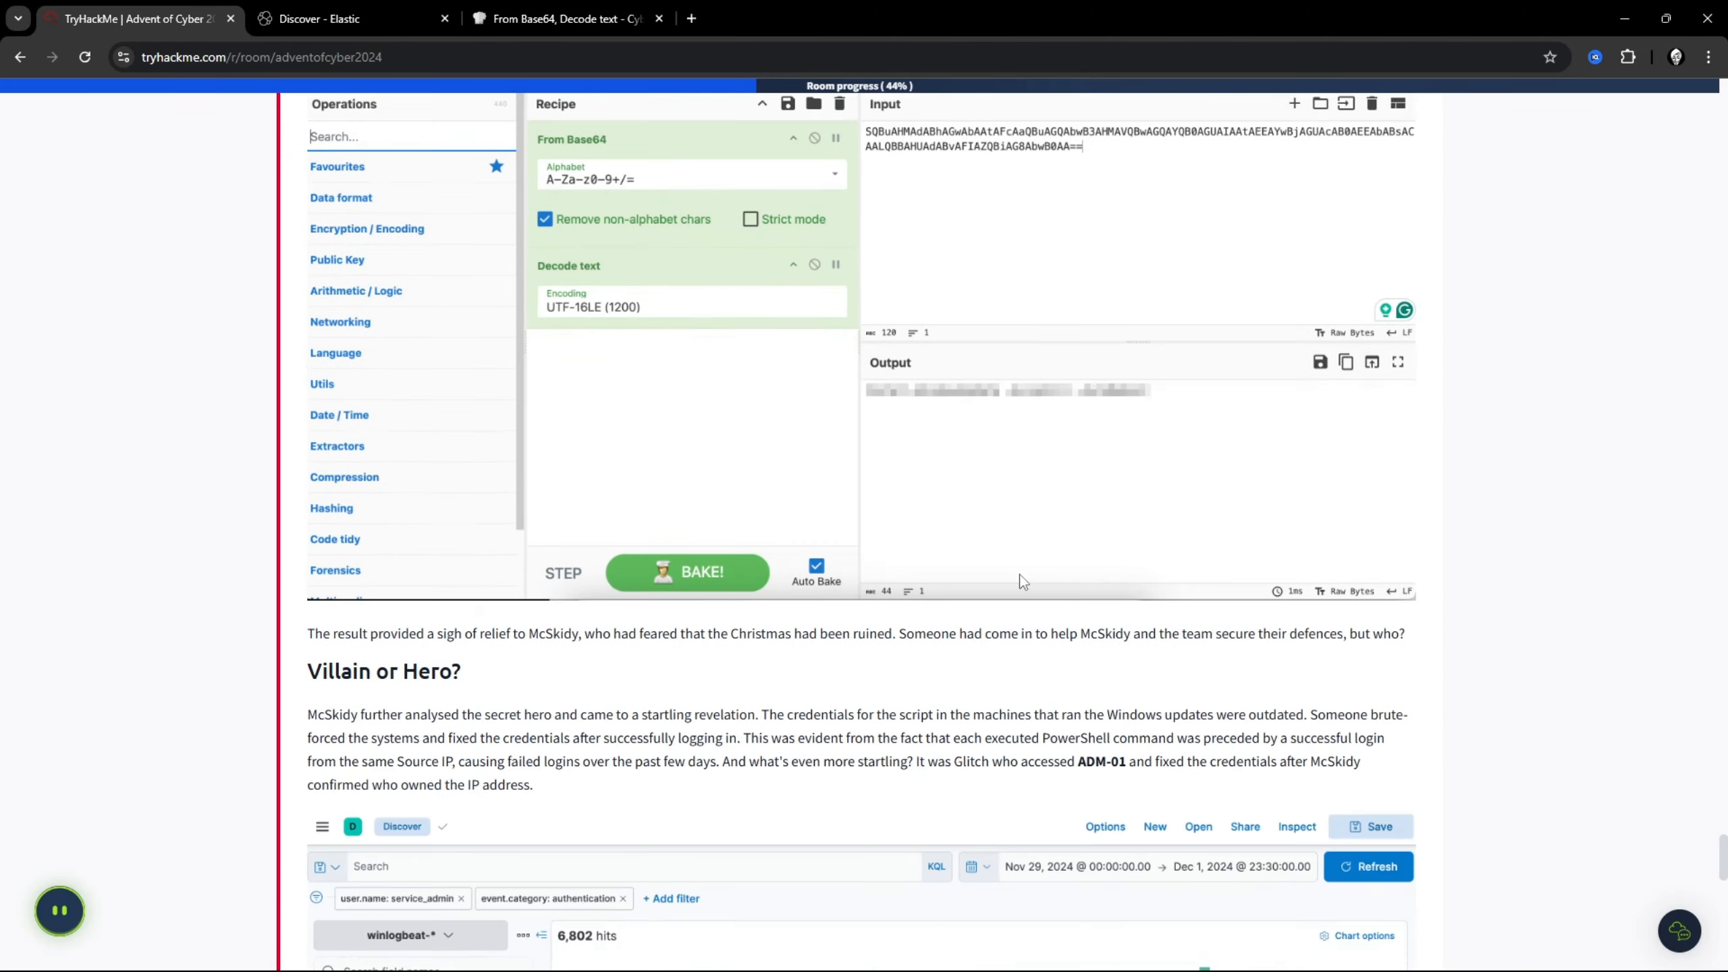
pyautogui.moveTo(362, 427); pyautogui.dragTo(948, 477)
pyautogui.click(947, 476)
pyautogui.scroll(-8, 947, 477)
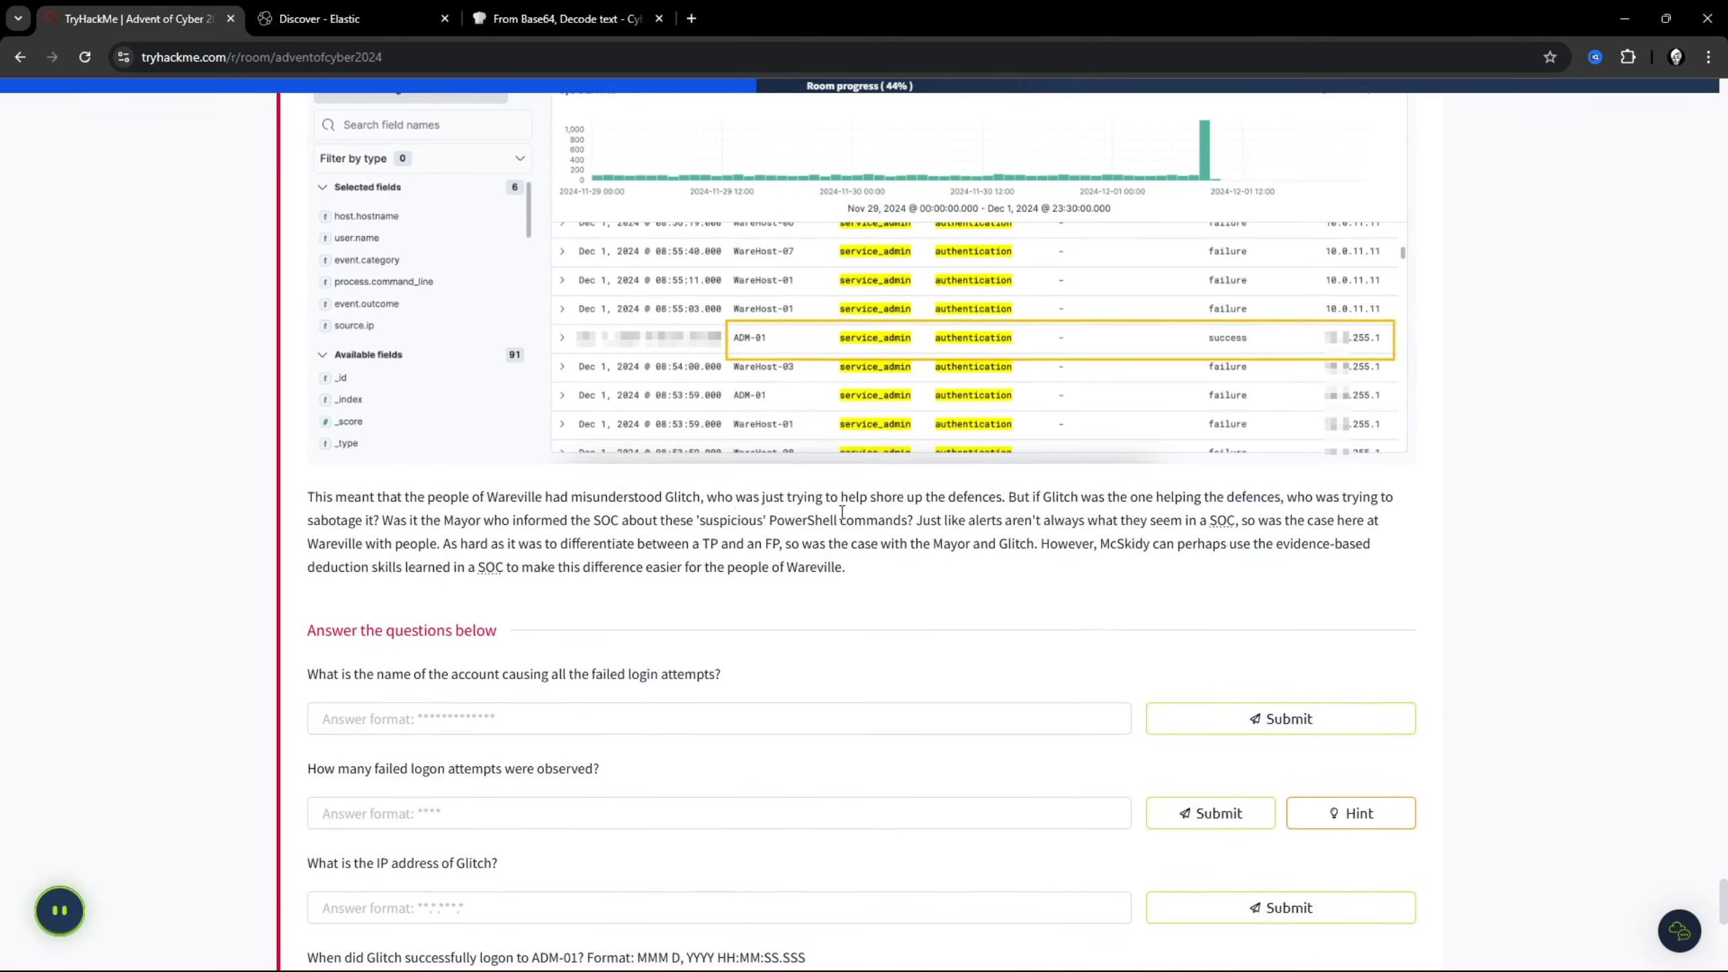
pyautogui.scroll(-5, 678, 521)
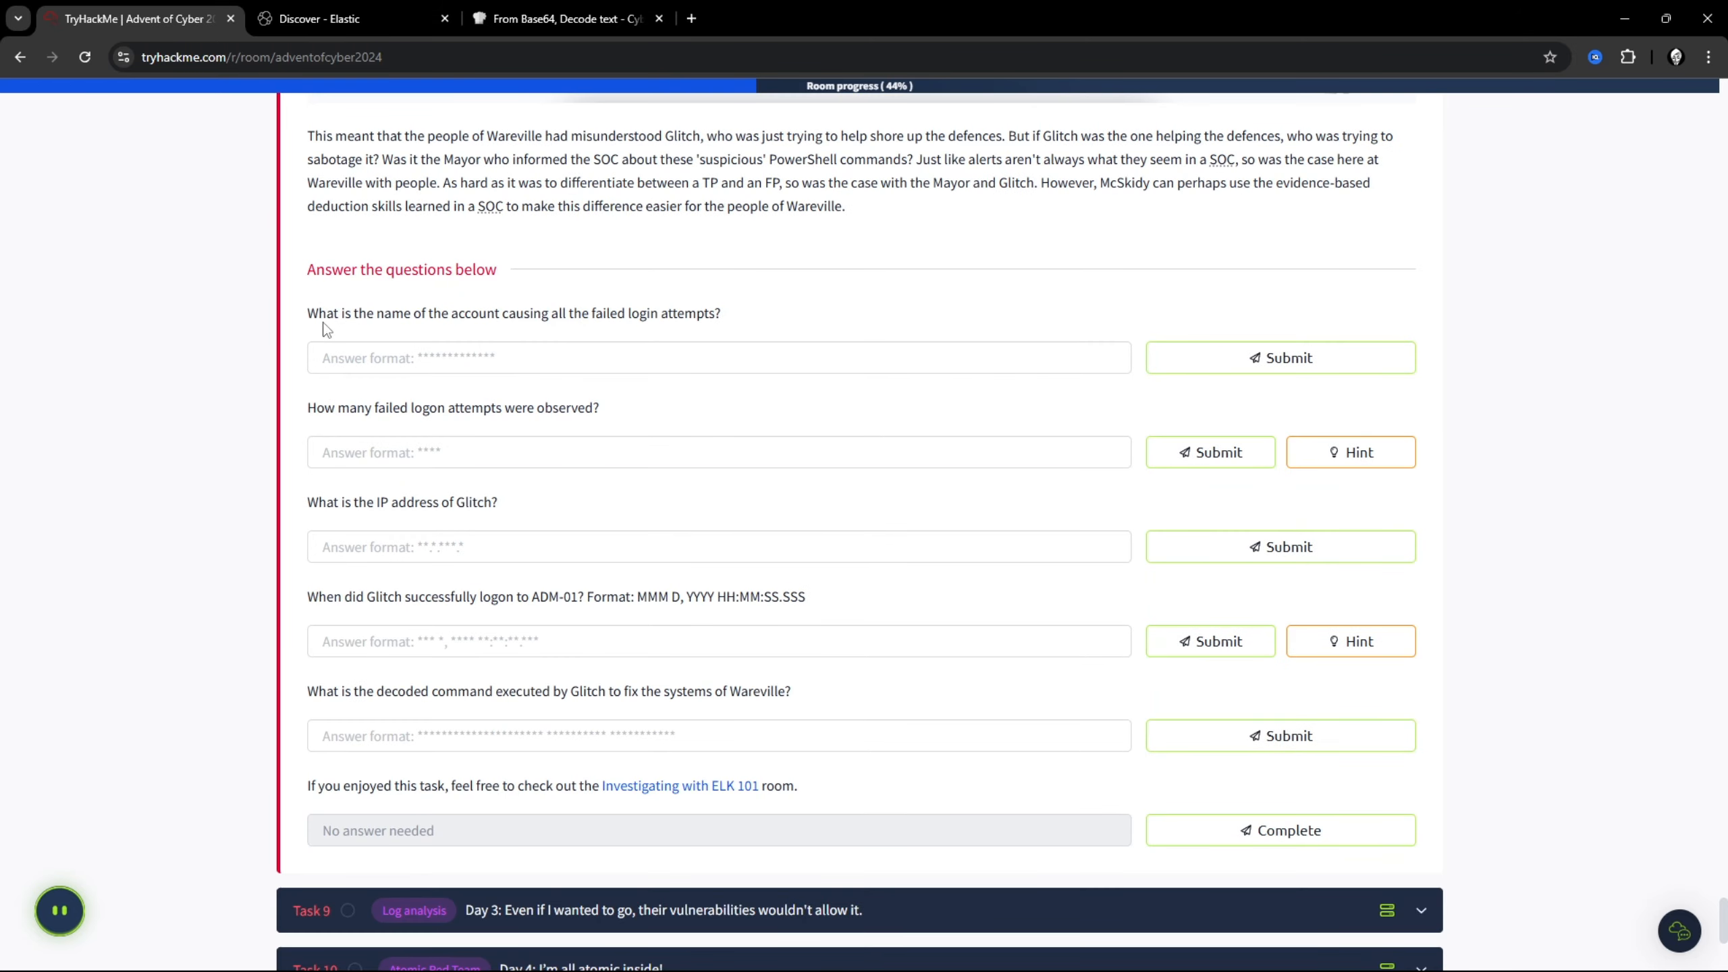
pyautogui.moveTo(308, 314); pyautogui.dragTo(741, 320)
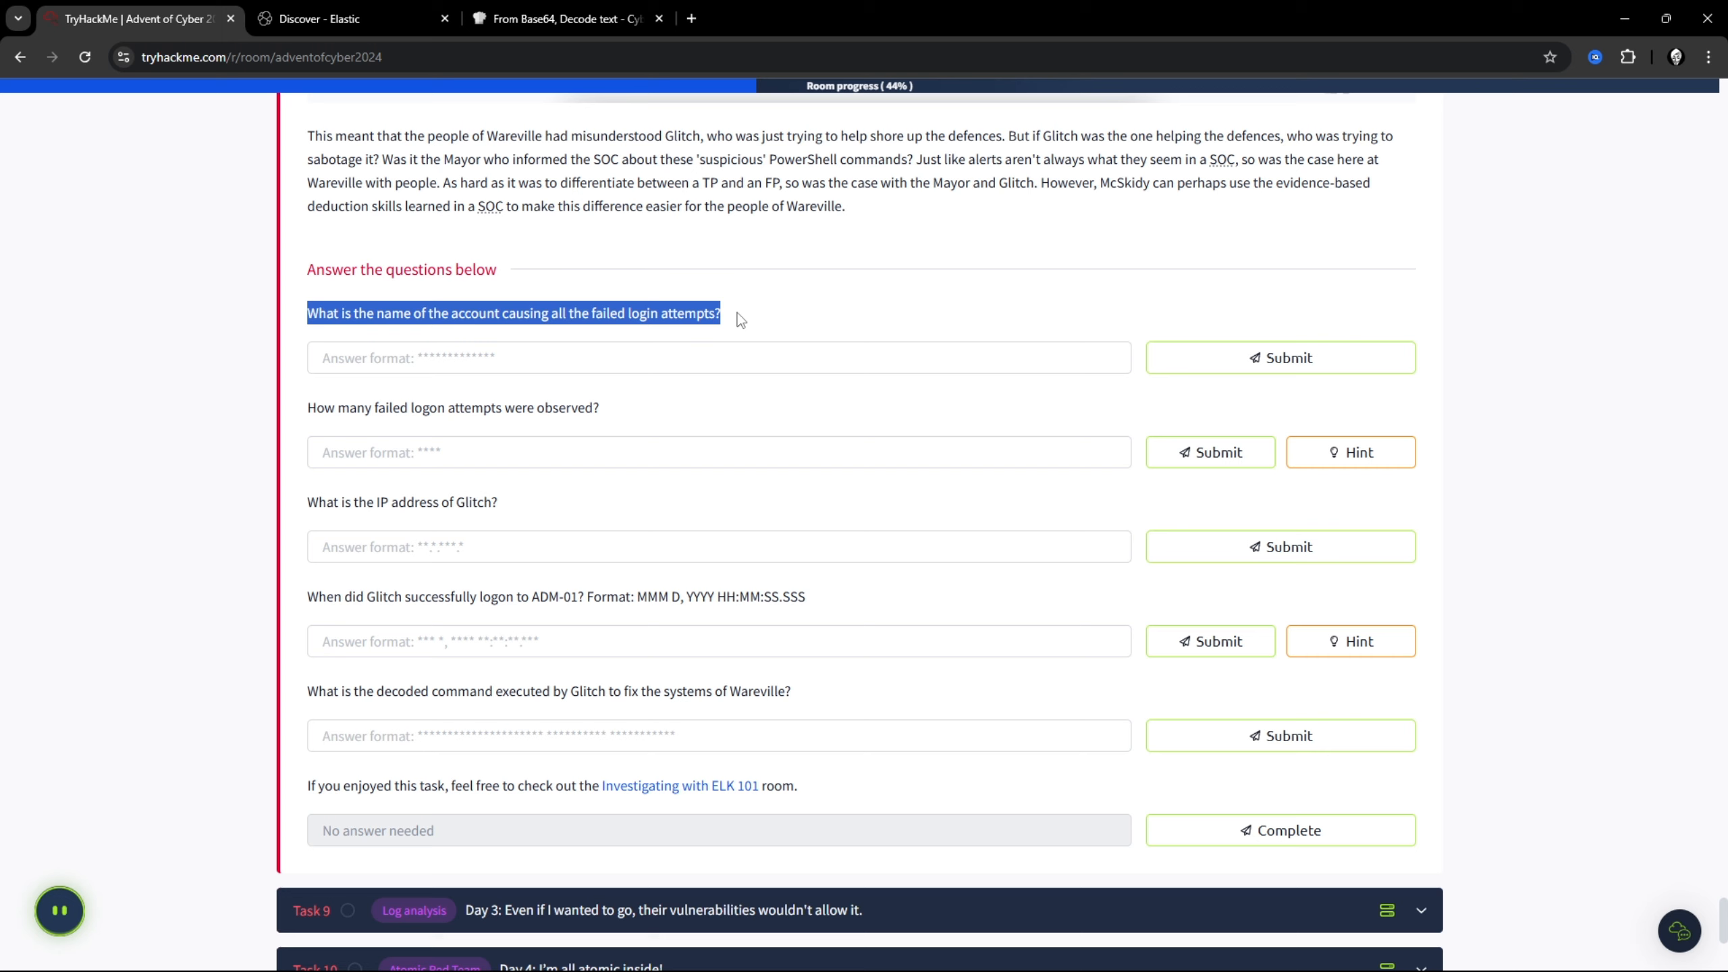
# Step: Return to Elastic Discover and clear the field name search to list all fields
pyautogui.click(368, 7)
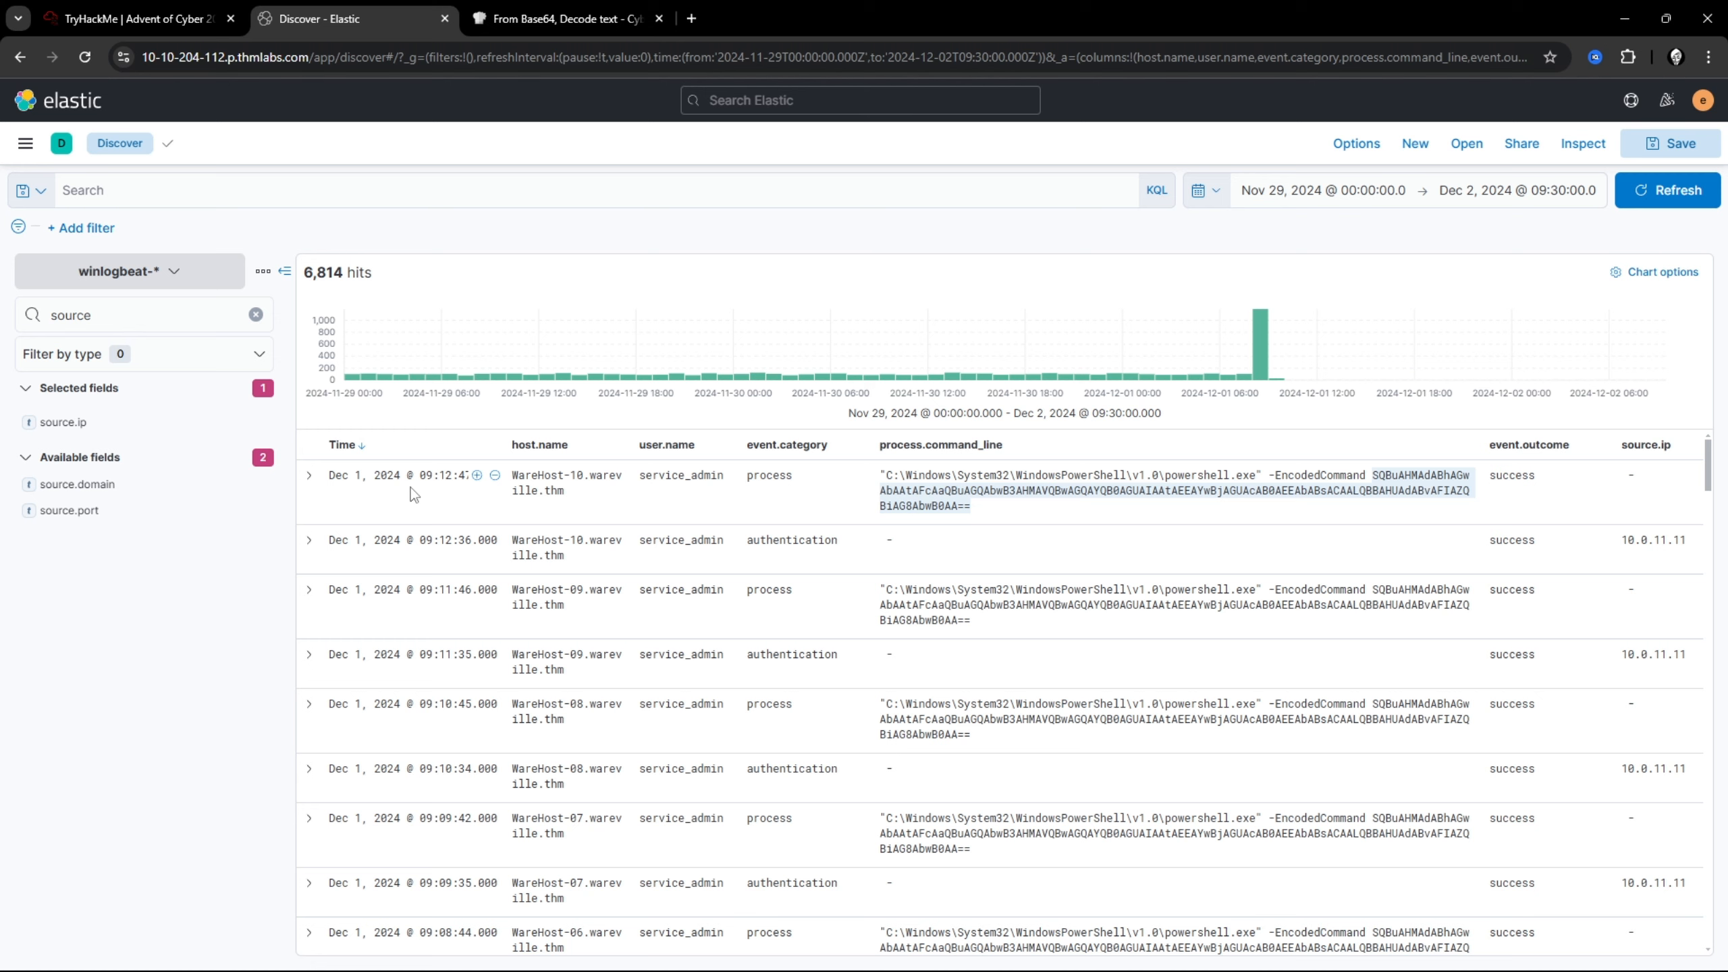
pyautogui.scroll(-2, 980, 656)
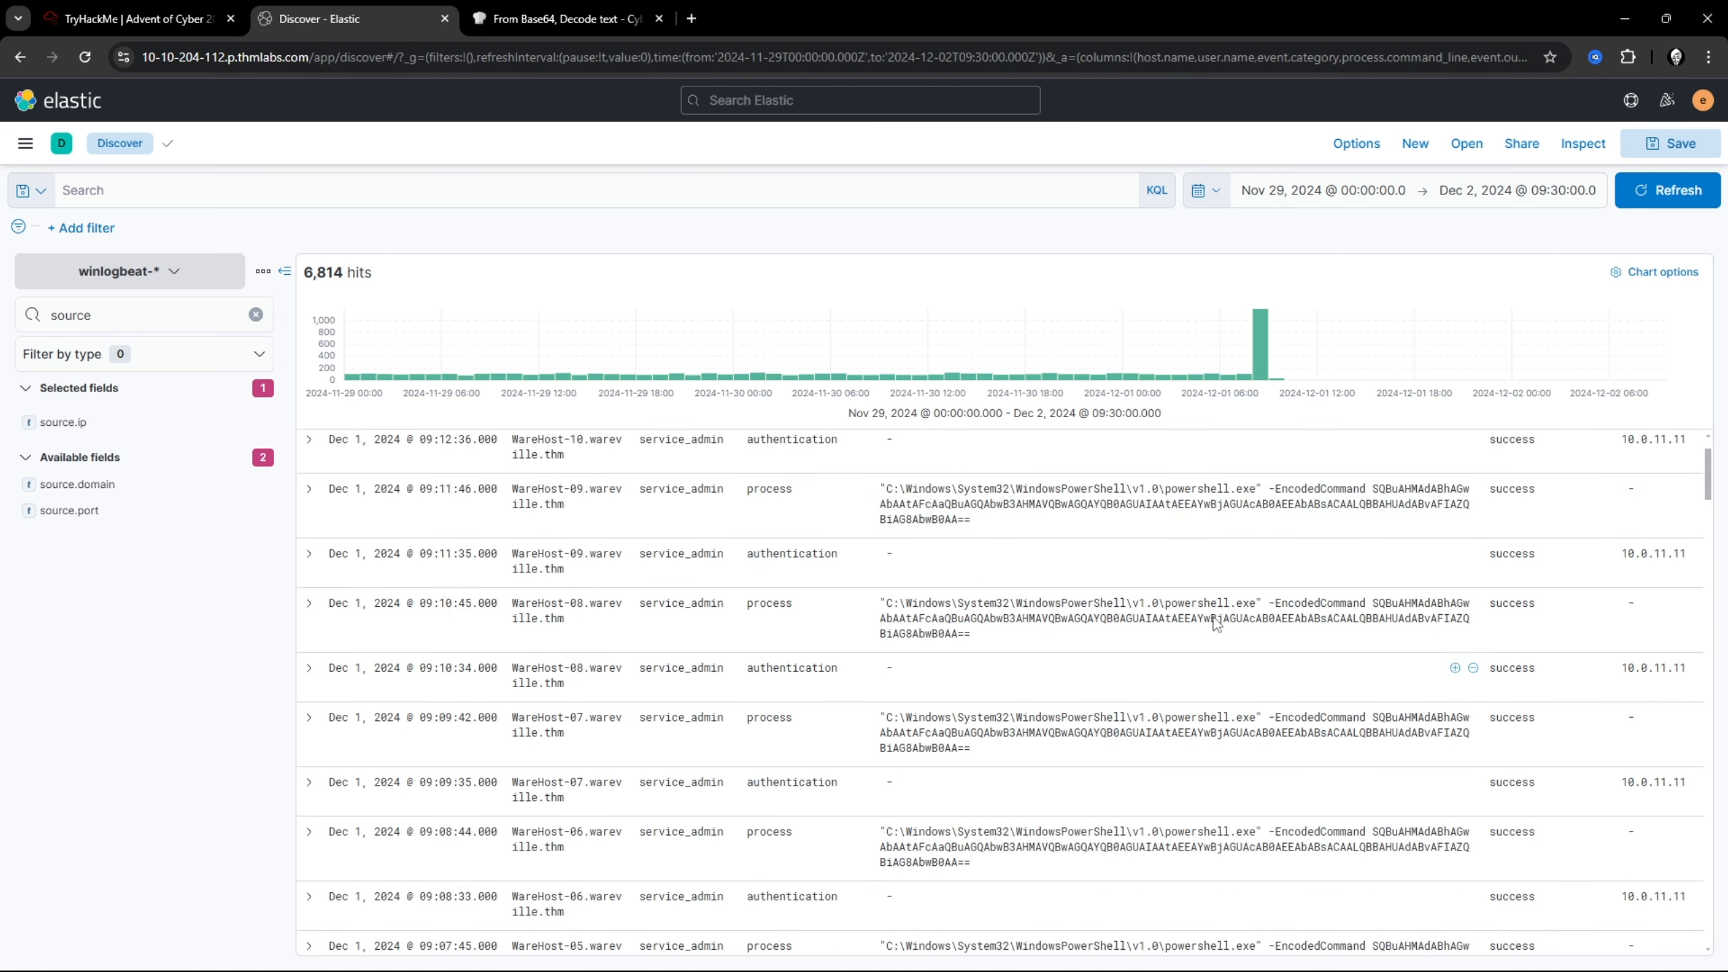
pyautogui.scroll(2, 1213, 617)
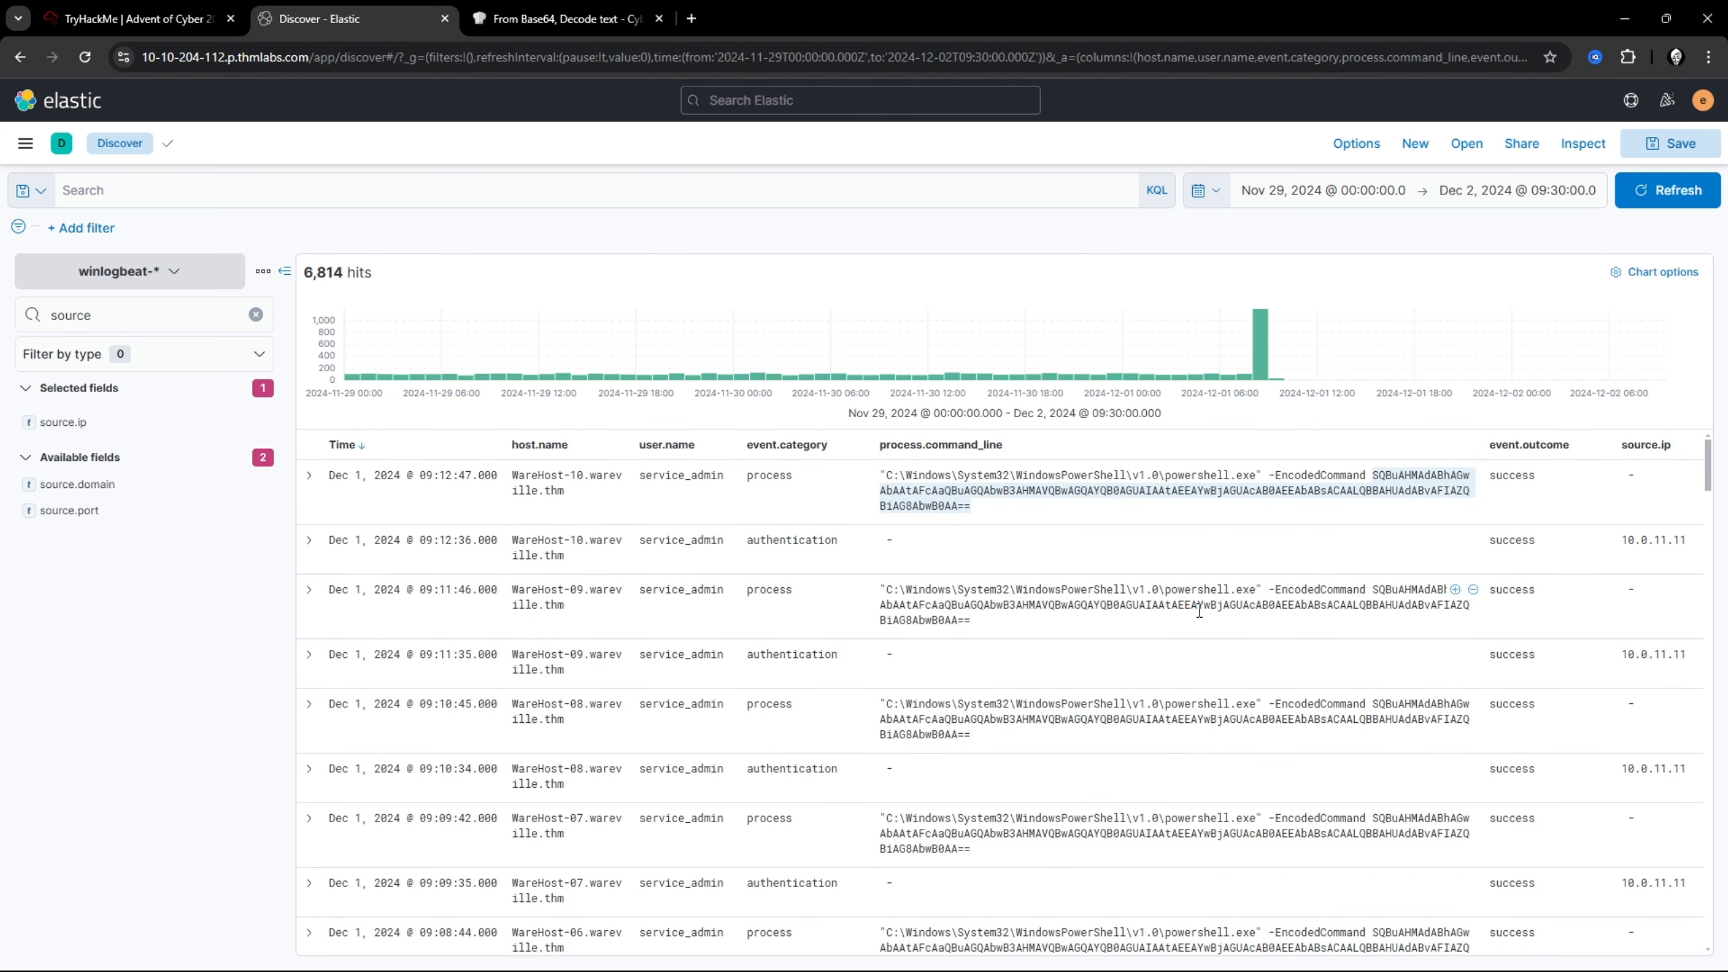
pyautogui.click(255, 315)
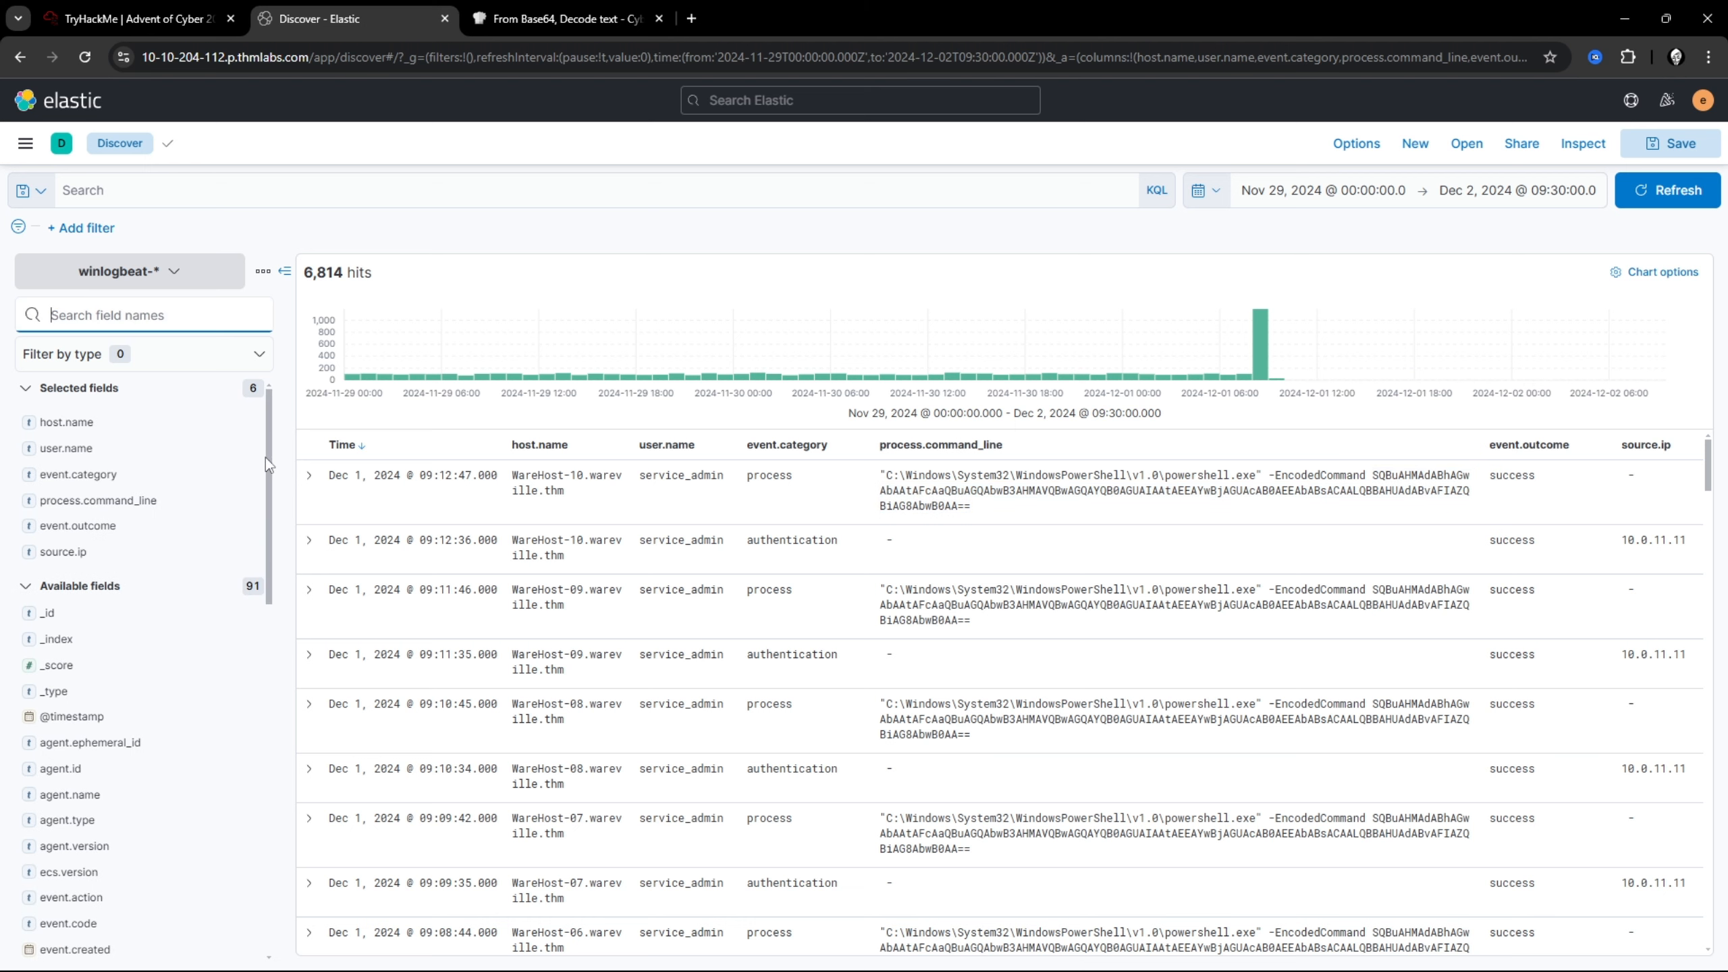